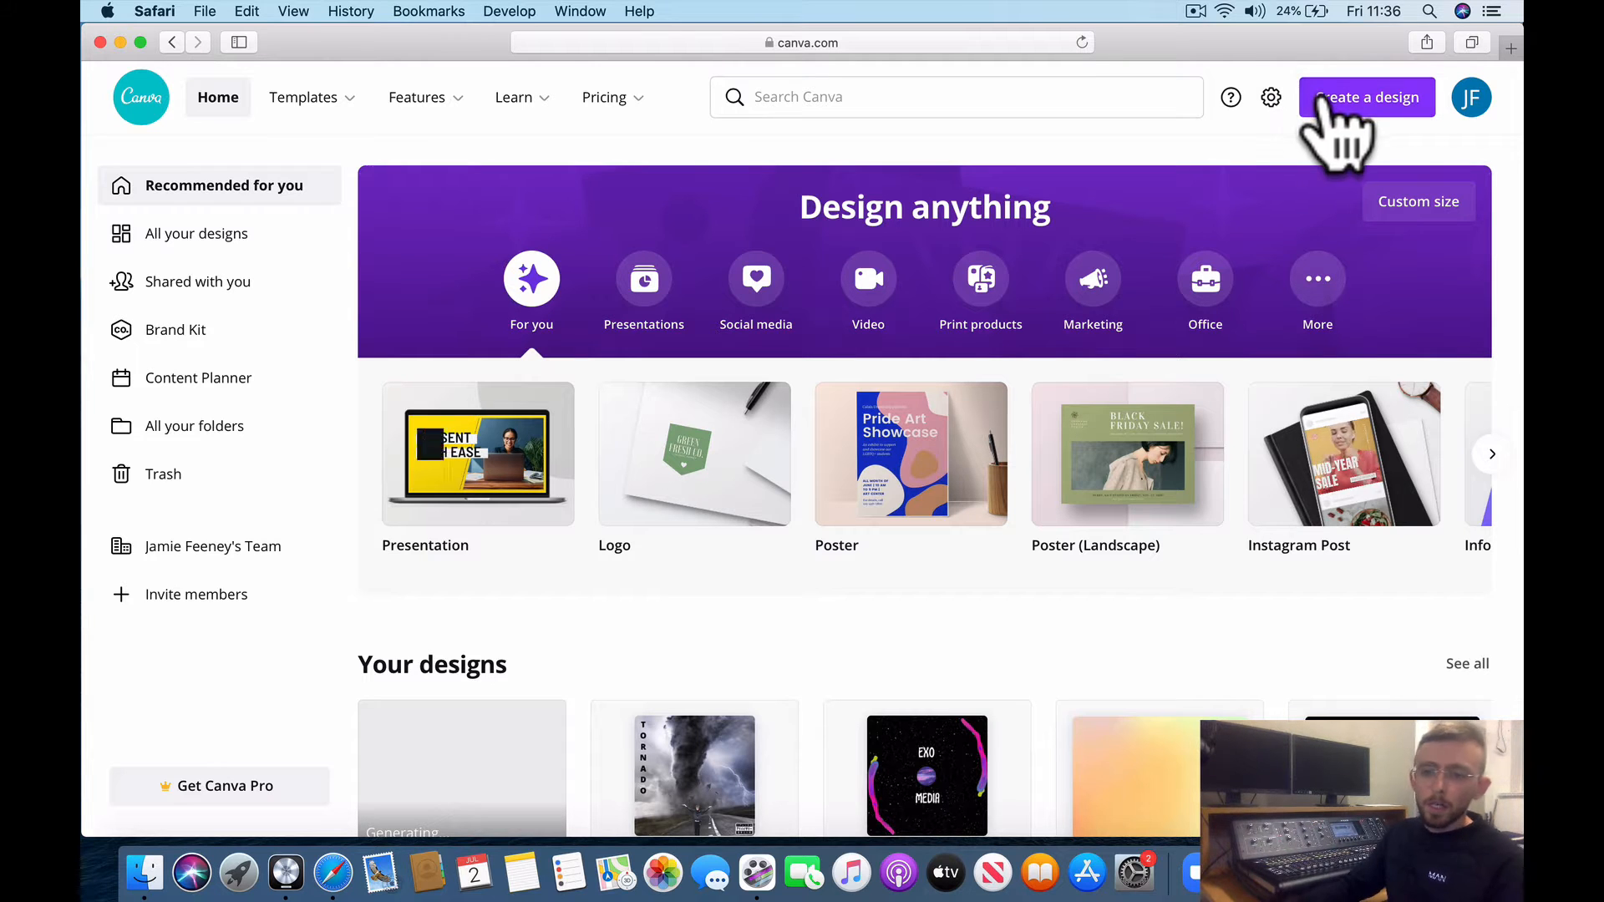
- Create a new blank design using the Logo preset
{"action": "left_click", "coordinate": [1326, 99]}
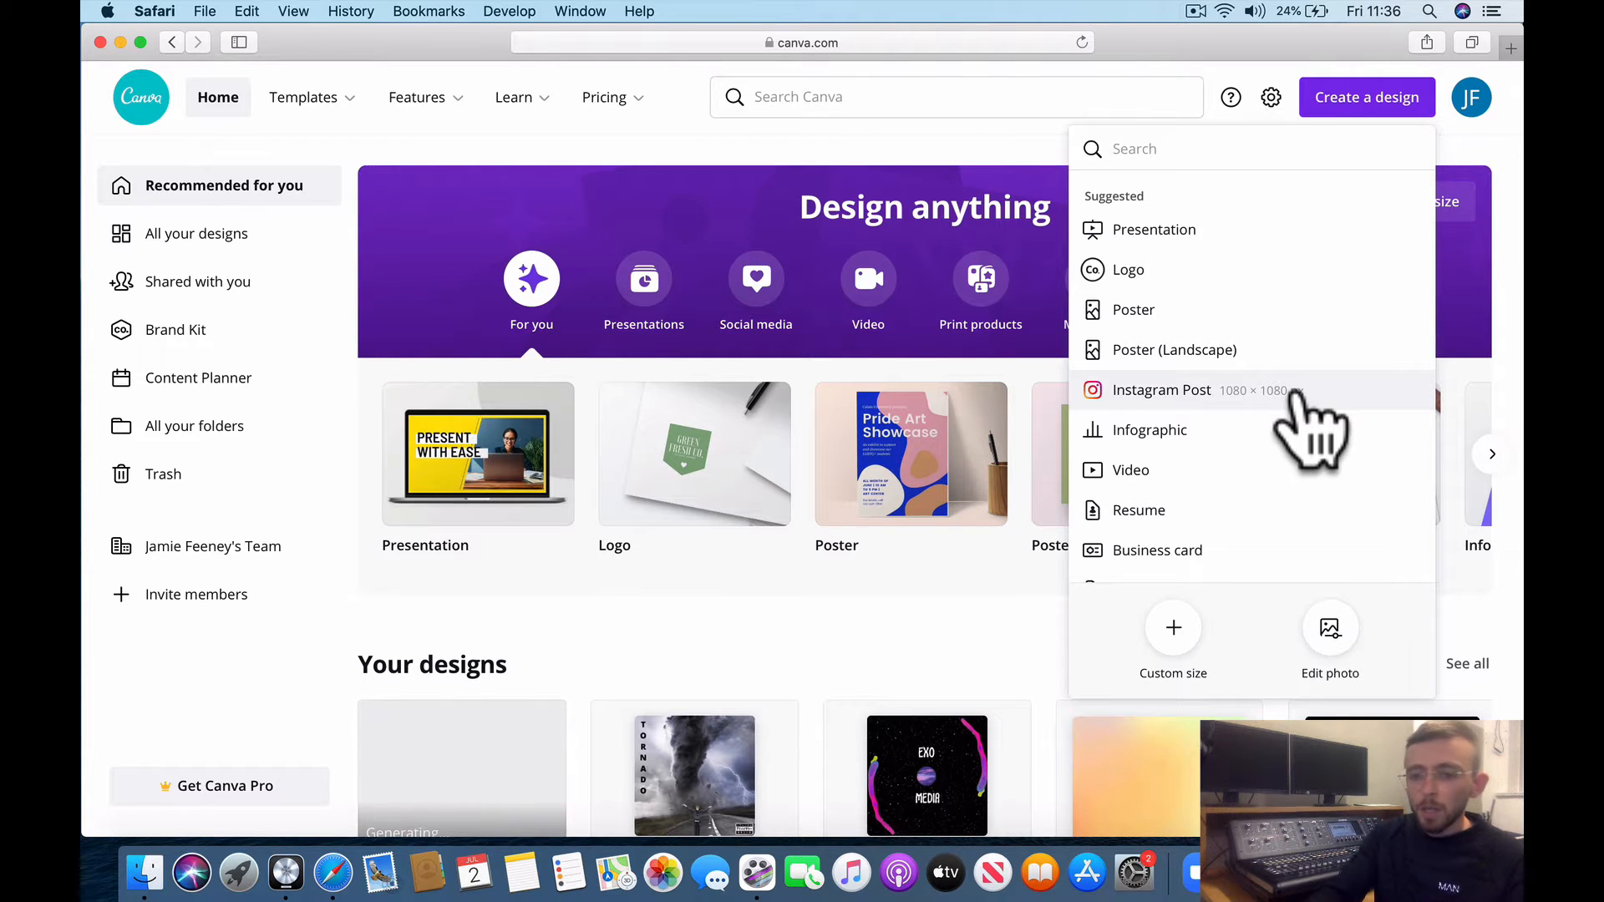
{"action": "left_click", "coordinate": [1169, 634]}
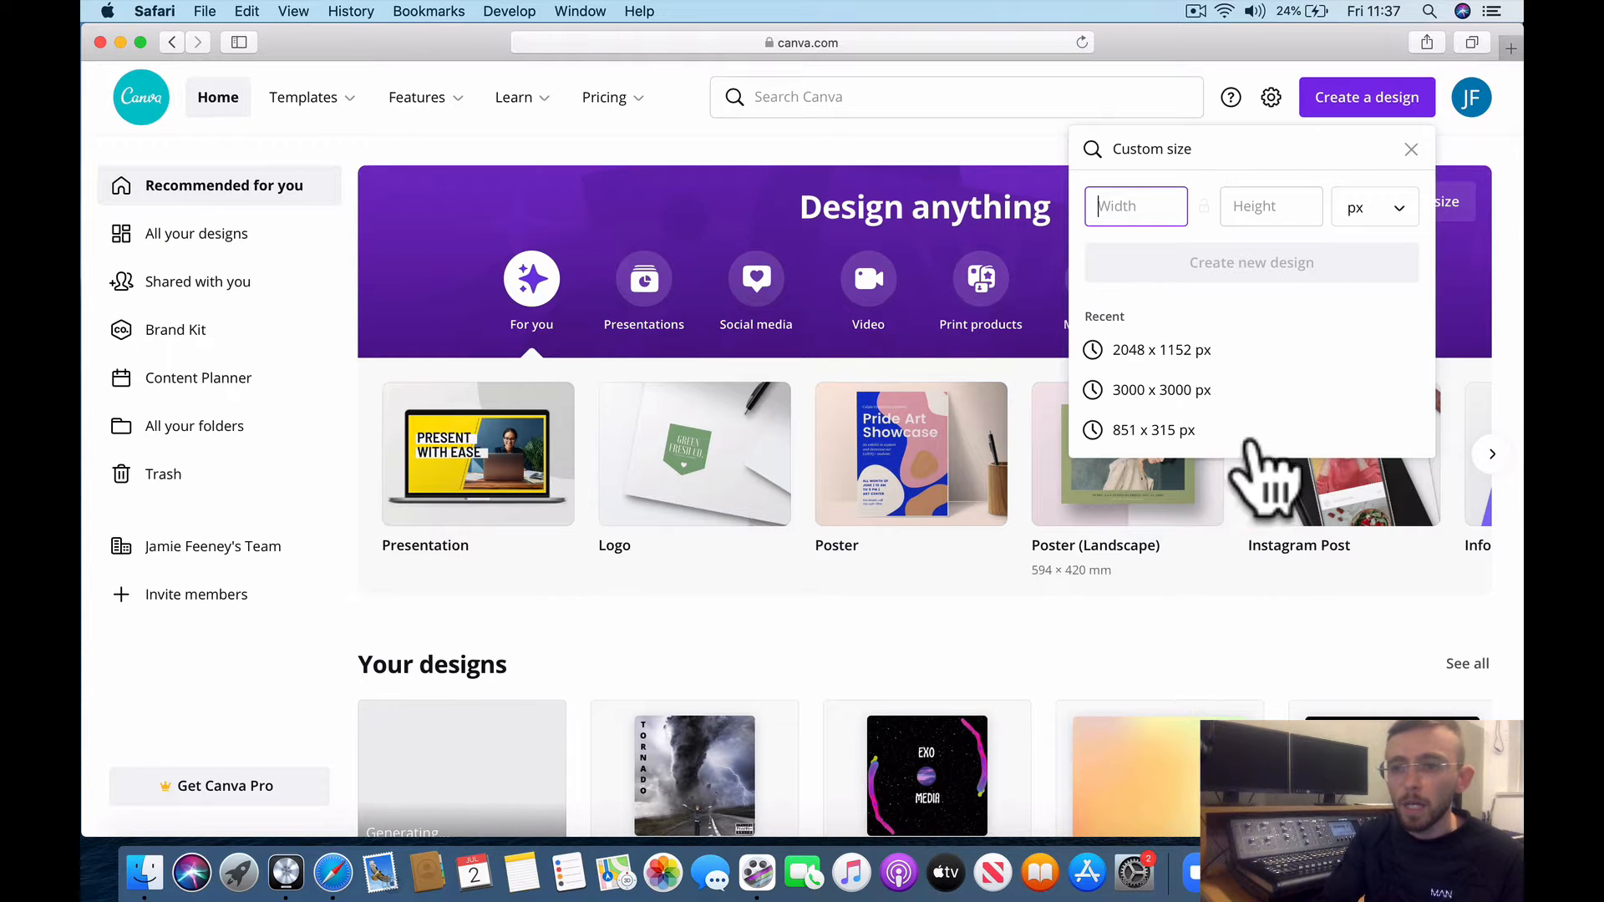
{"action": "left_click", "coordinate": [1373, 111]}
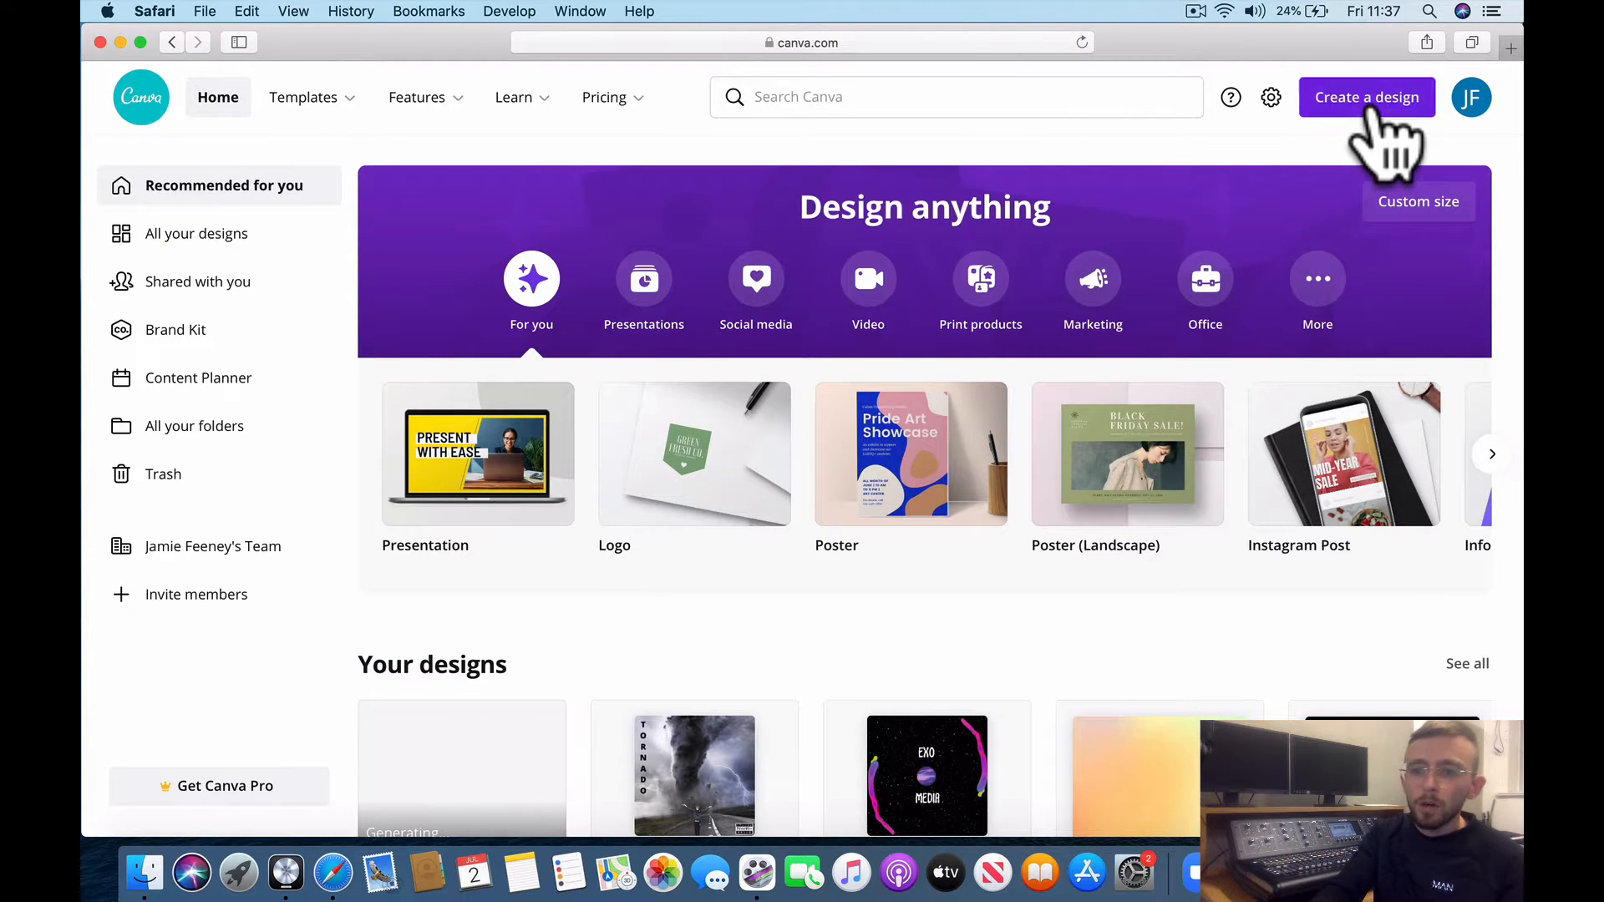
{"action": "left_click", "coordinate": [1373, 111]}
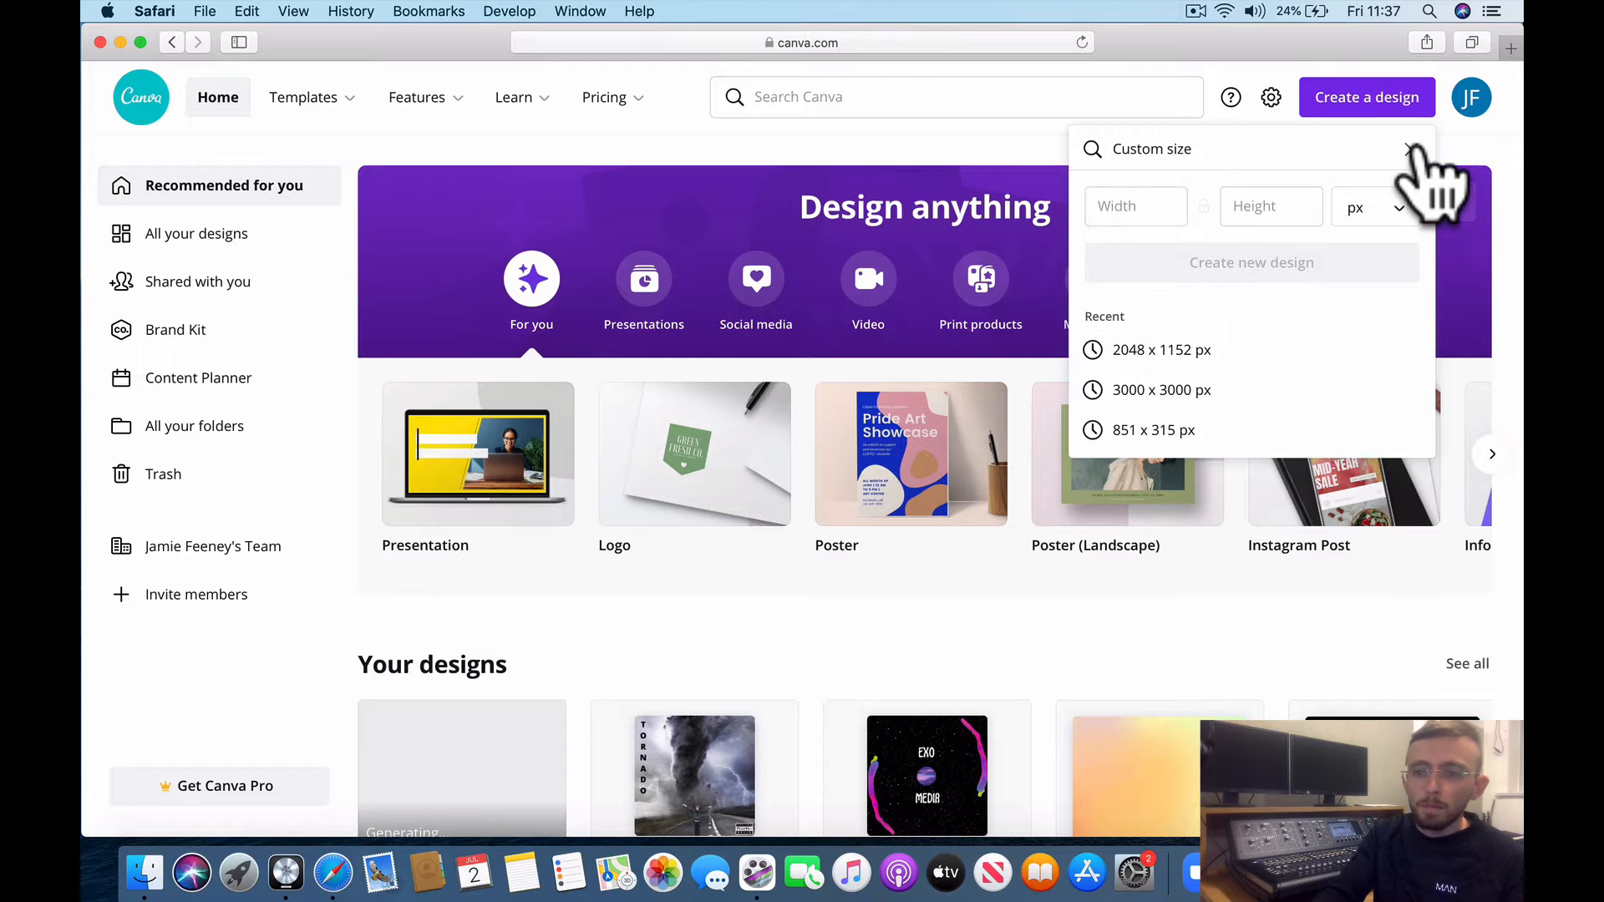
{"action": "left_click", "coordinate": [1411, 150]}
{"action": "left_click", "coordinate": [1189, 273]}
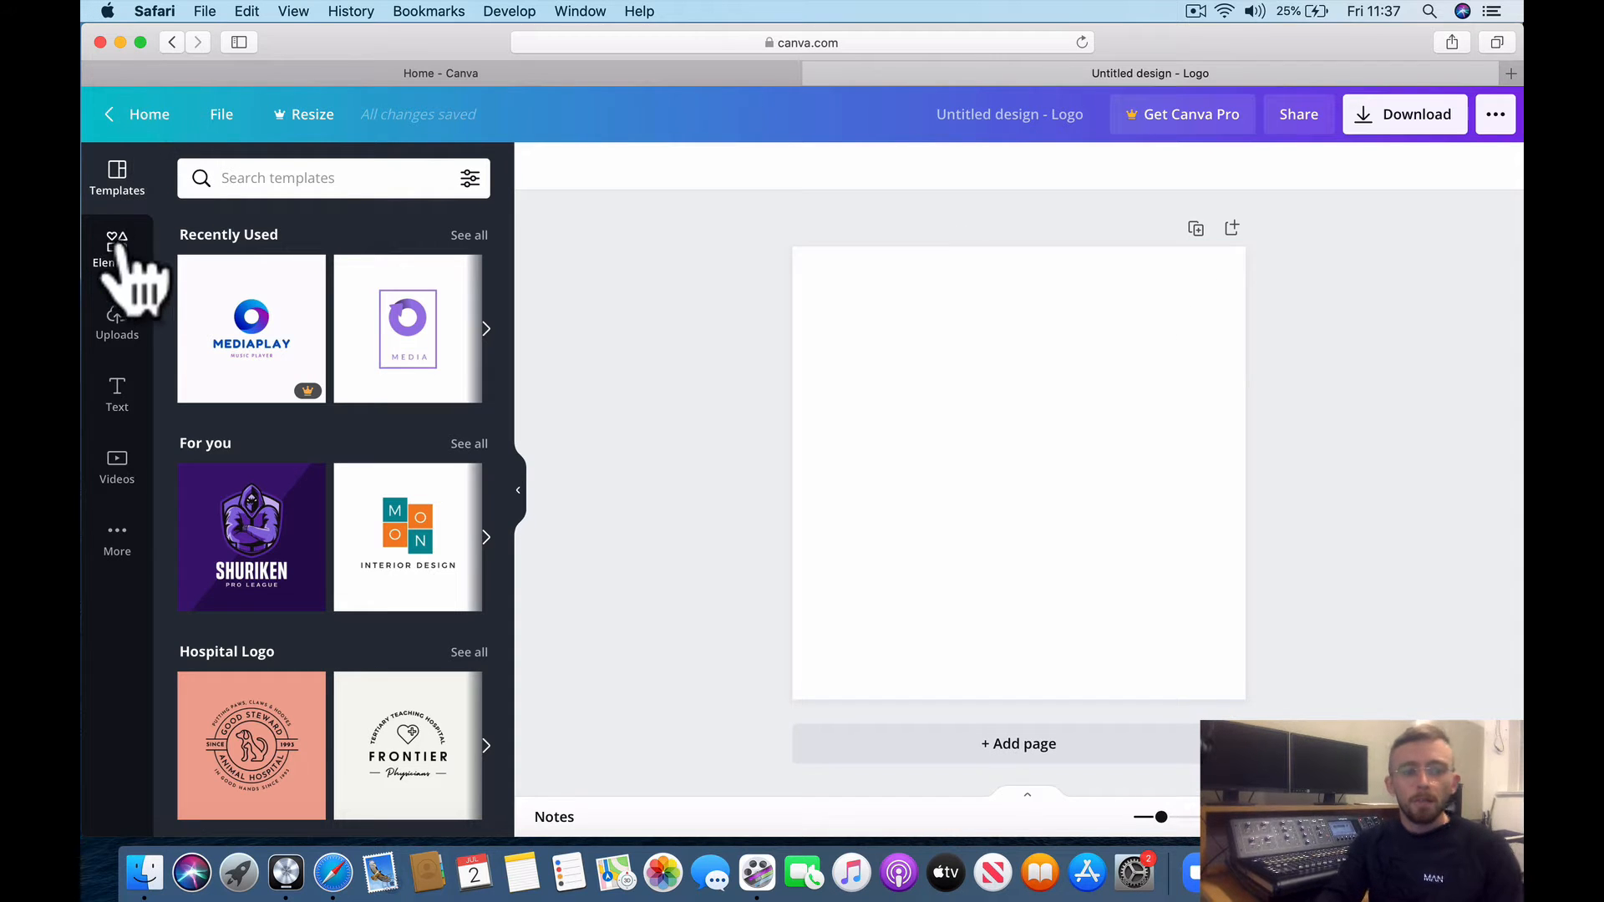
- Browse the logo template categories, including the church, event and animated logos
{"action": "scroll", "coordinate": [322, 384], "scroll_direction": "down", "scroll_amount": 6}
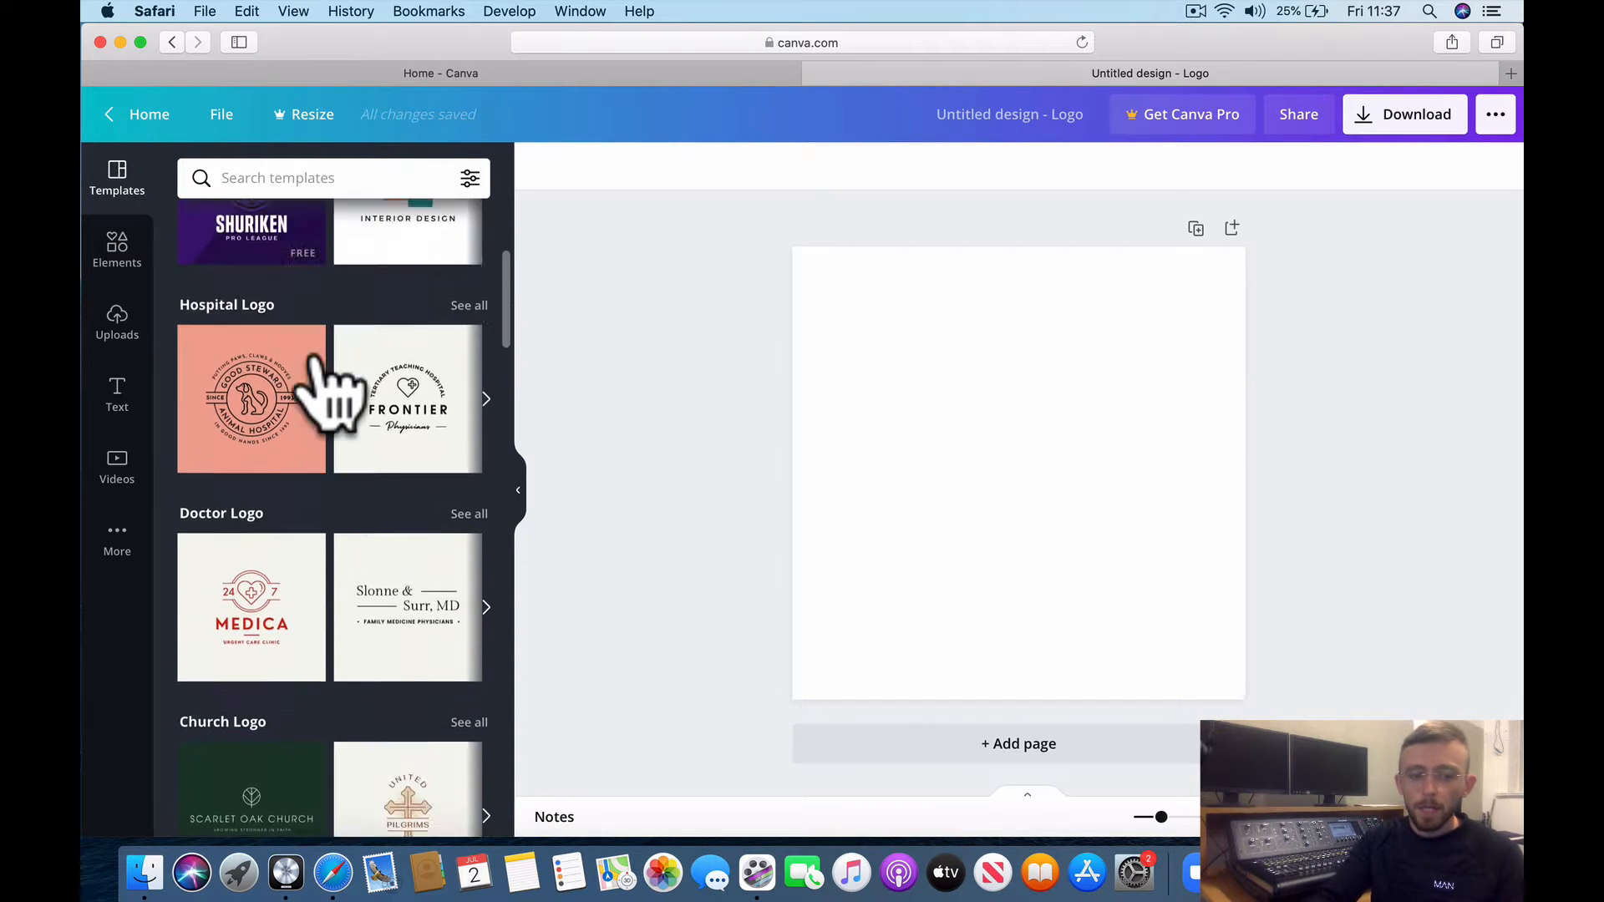
{"action": "scroll", "coordinate": [297, 473], "scroll_direction": "down", "scroll_amount": 2}
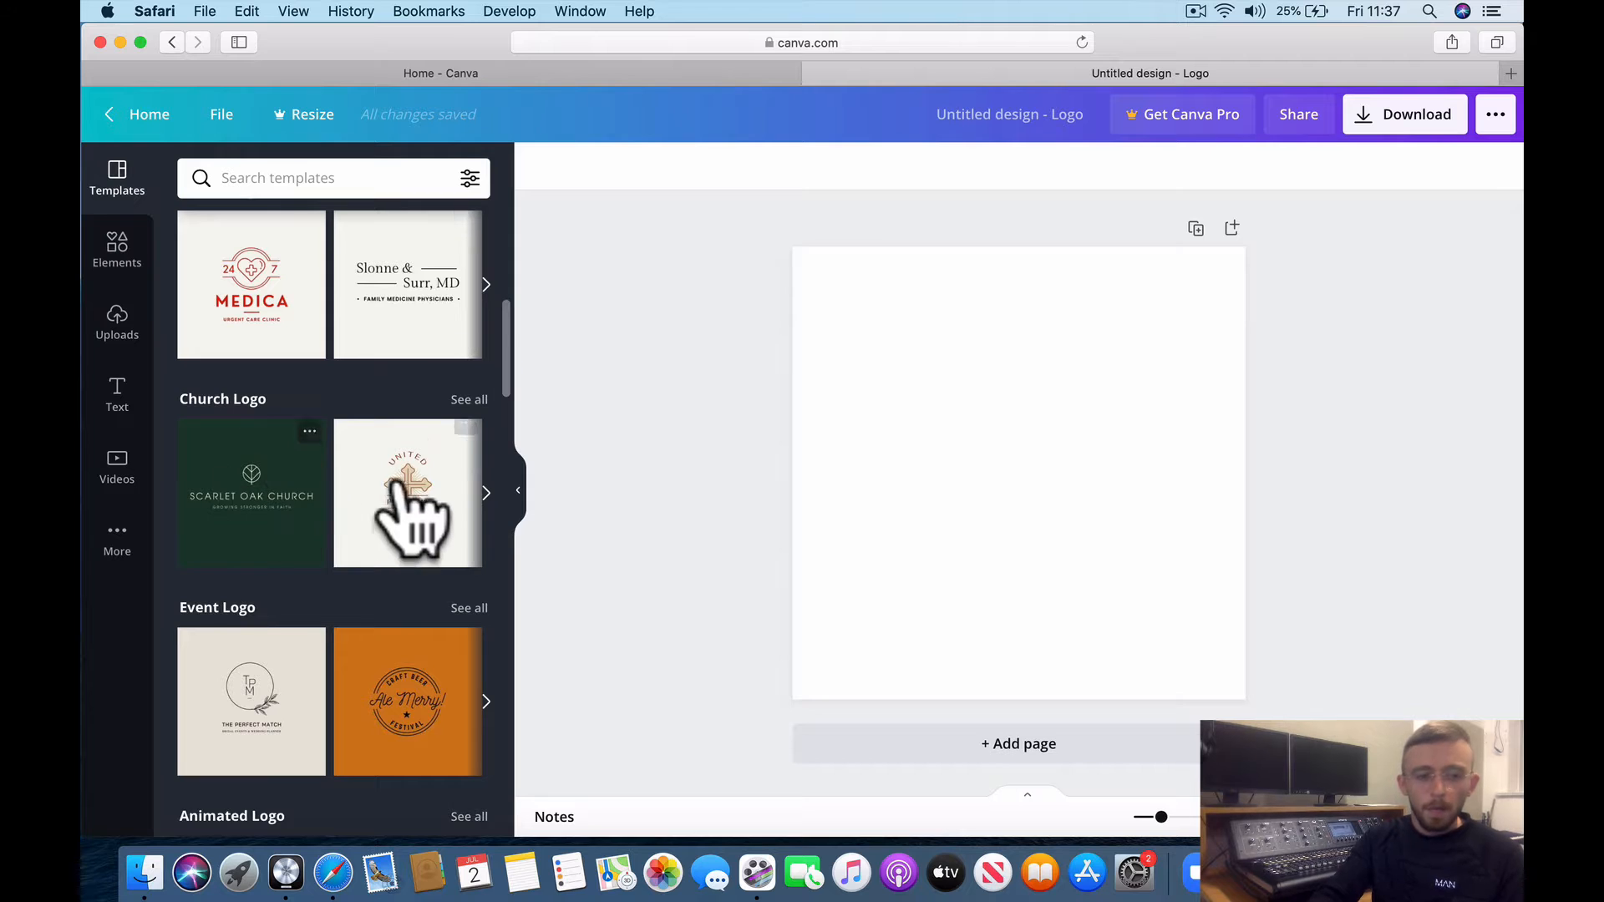
{"action": "scroll", "coordinate": [422, 522], "scroll_direction": "down", "scroll_amount": 2}
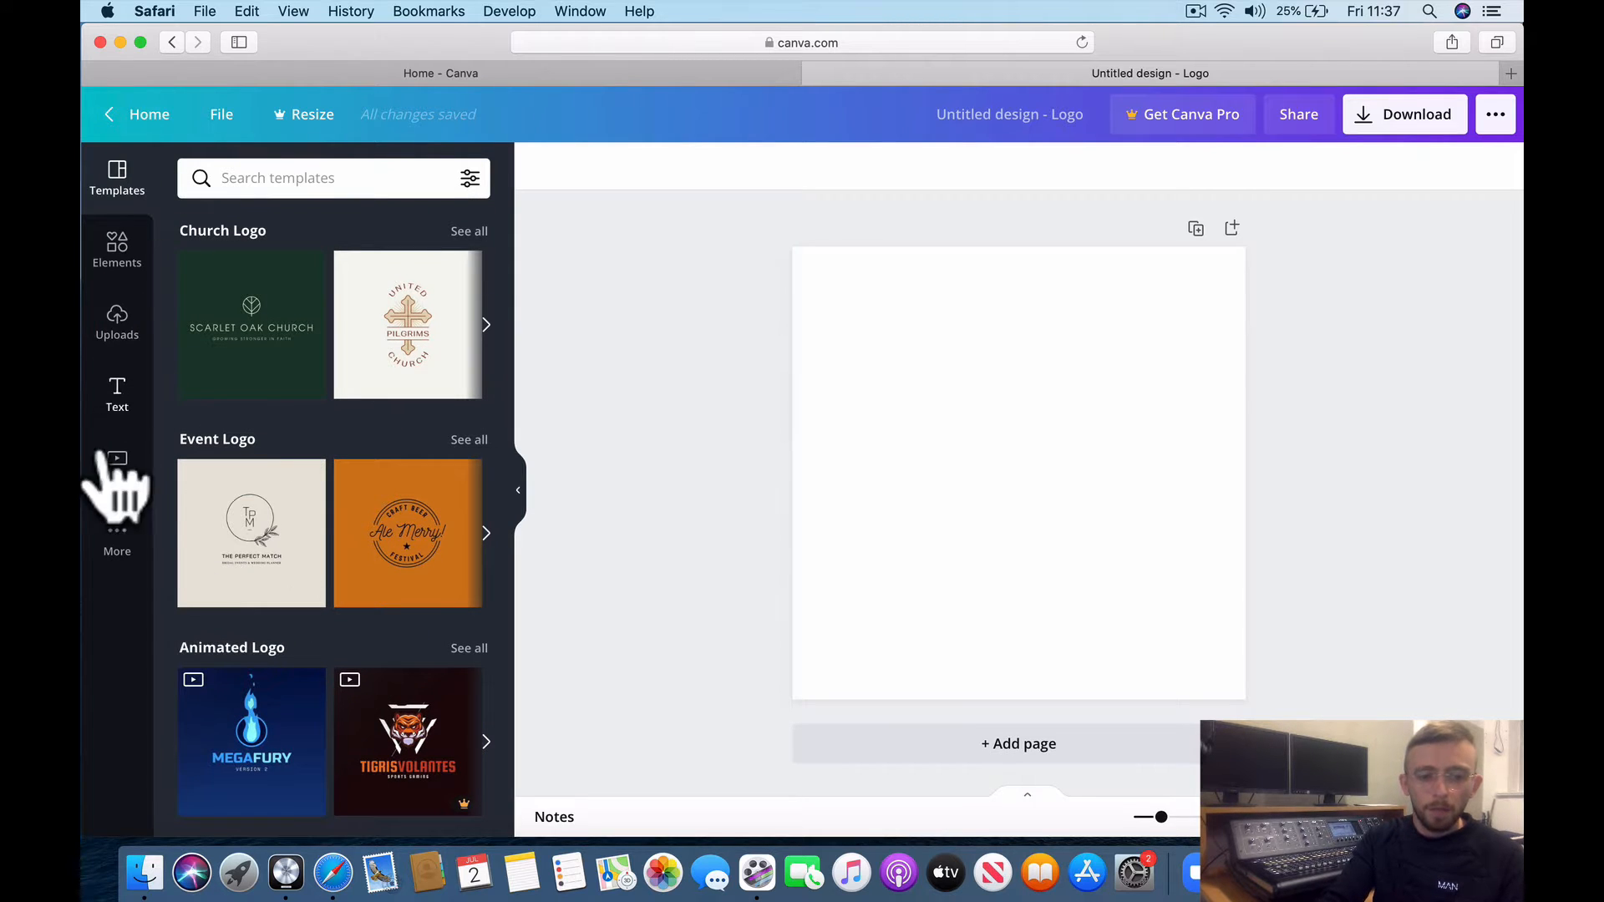
{"action": "scroll", "coordinate": [376, 726], "scroll_direction": "down", "scroll_amount": 1}
{"action": "left_click", "coordinate": [486, 742]}
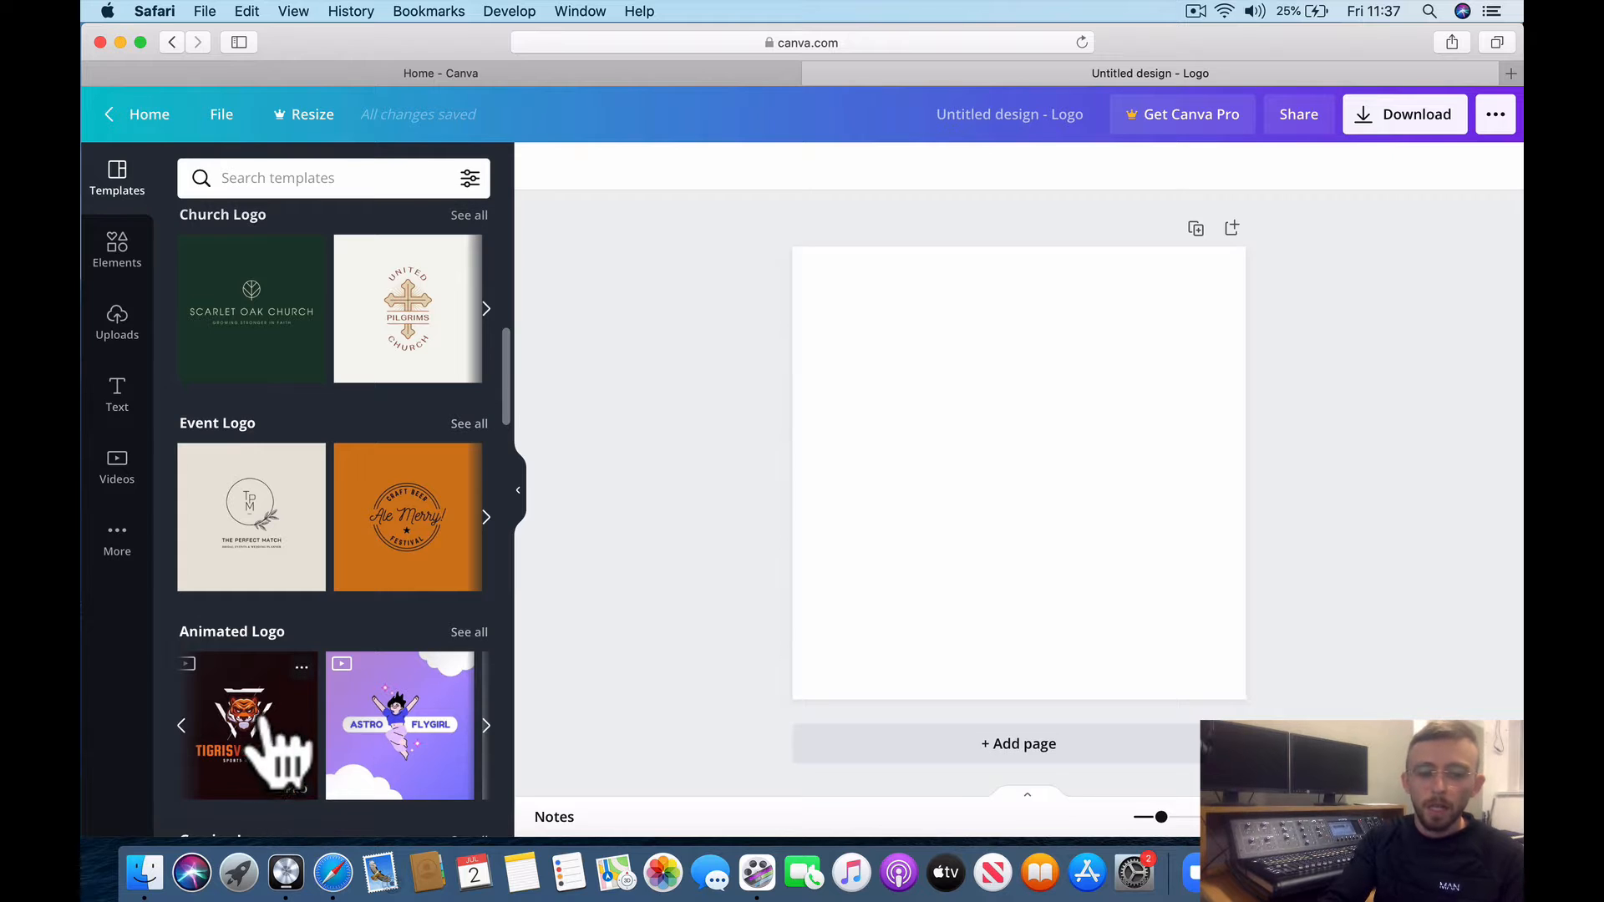
{"action": "scroll", "coordinate": [393, 740], "scroll_direction": "up", "scroll_amount": 3}
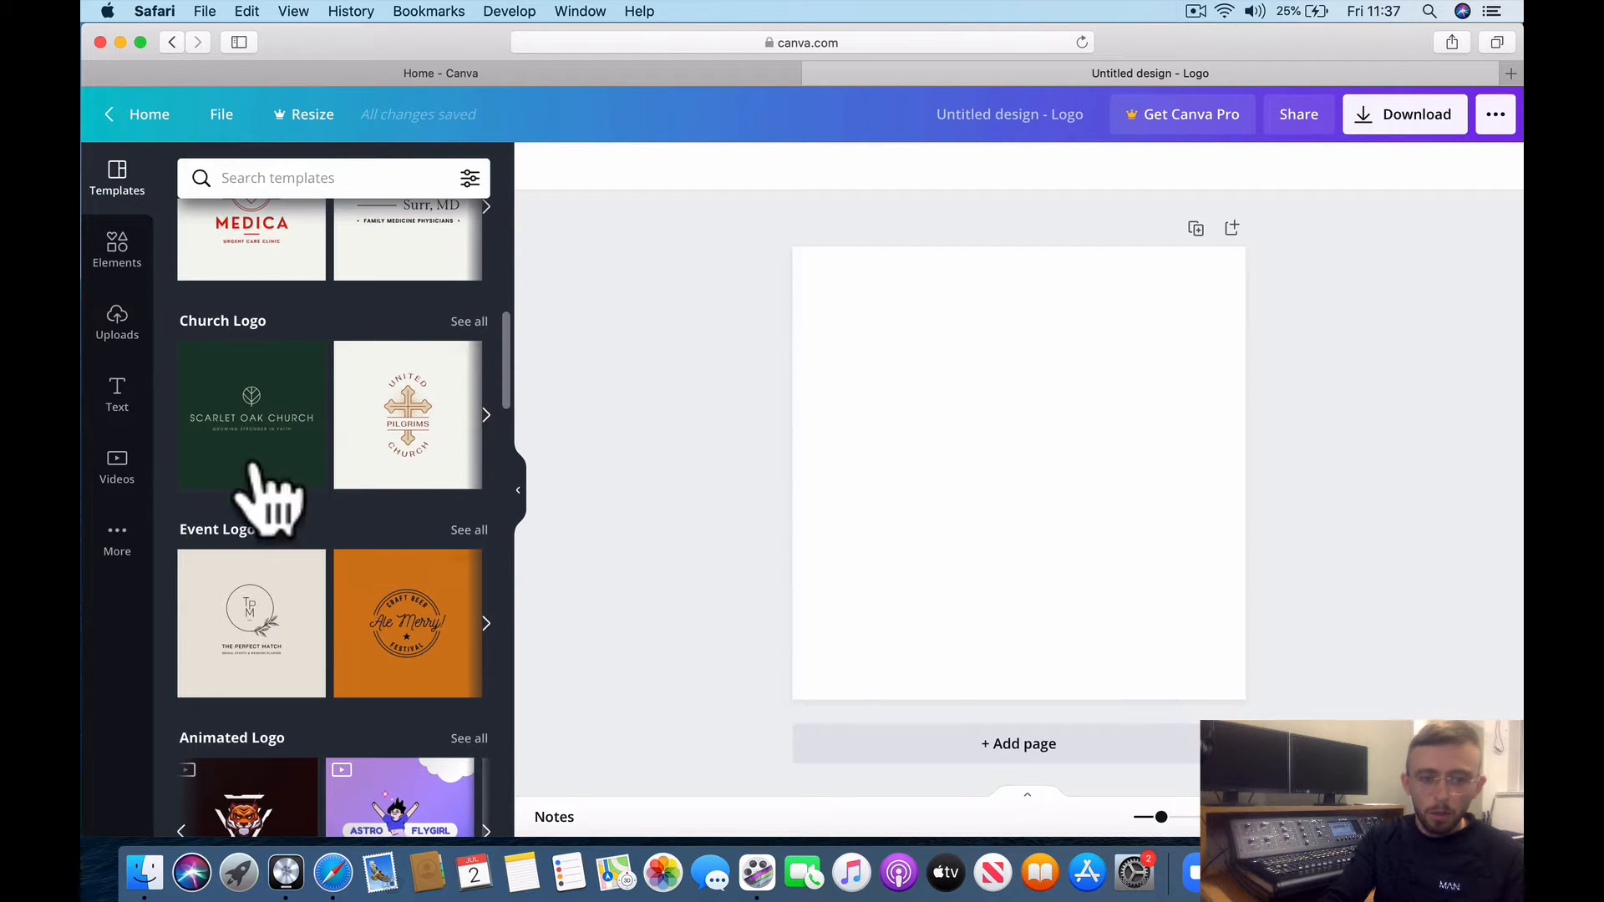
{"action": "scroll", "coordinate": [480, 383], "scroll_direction": "up", "scroll_amount": 2}
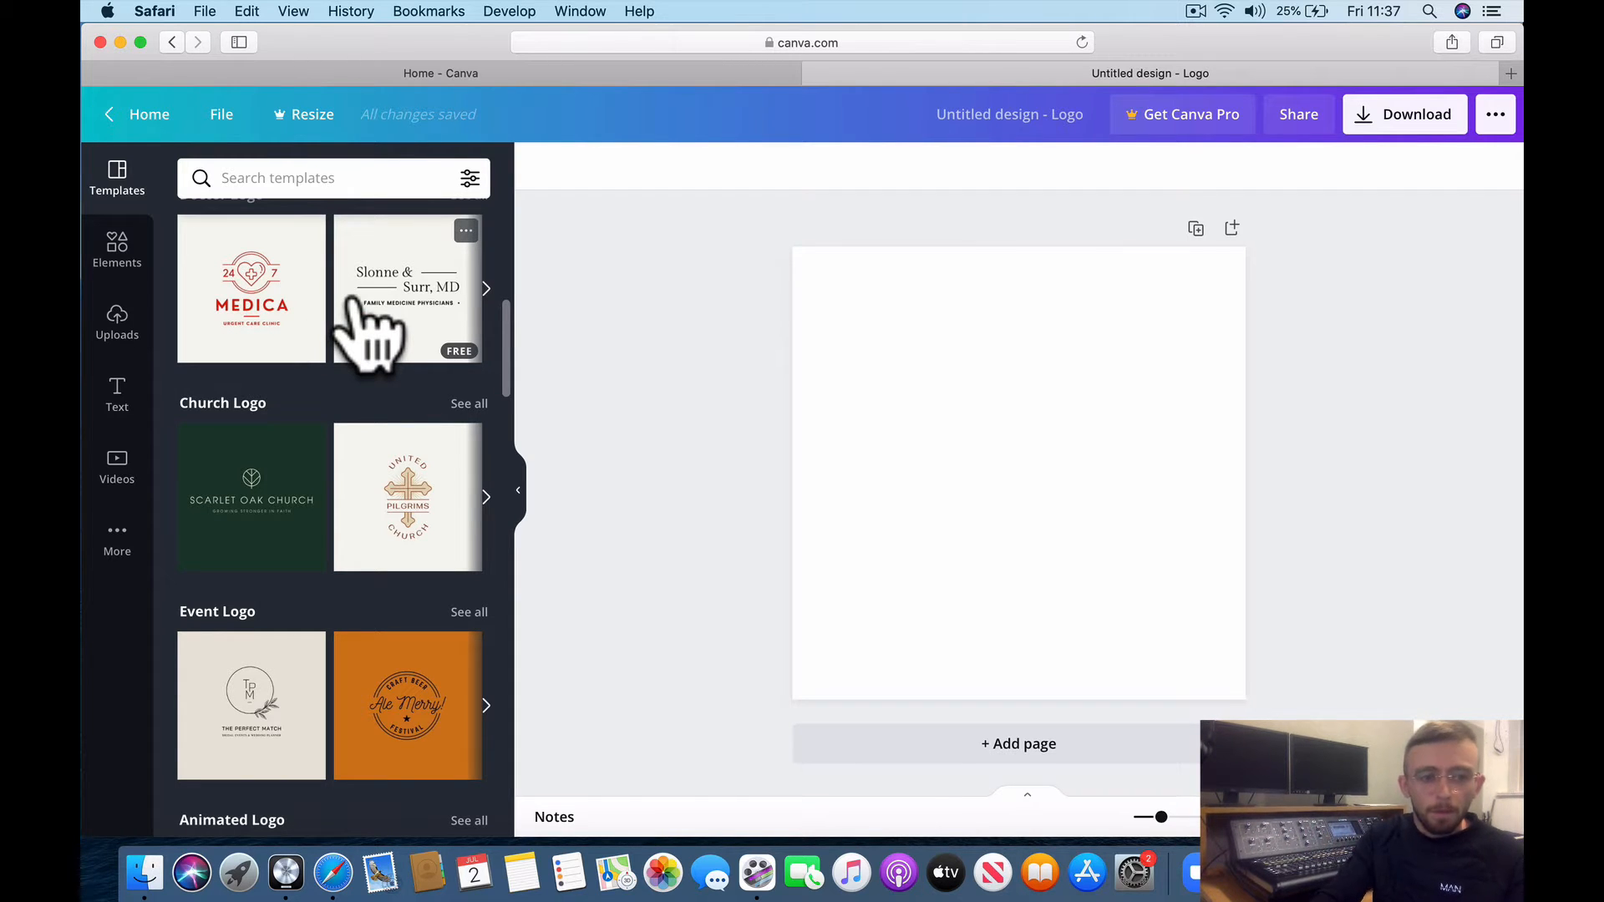
- Add a square shape, colour it black and enlarge it to cover the whole page as a background
{"action": "left_click", "coordinate": [117, 251]}
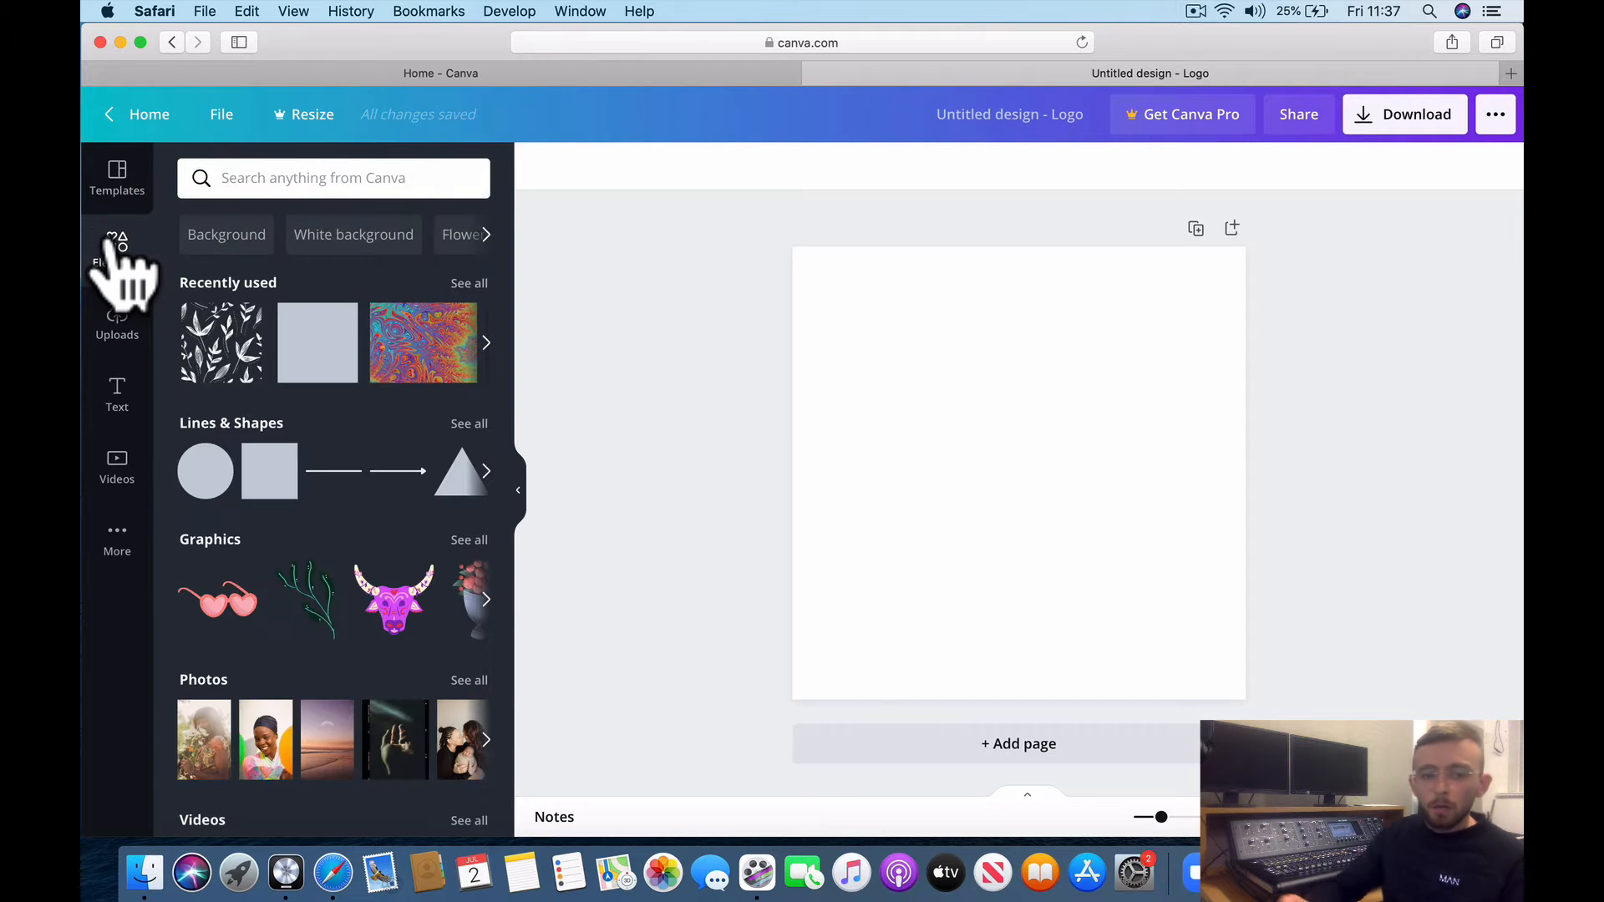
{"action": "left_click", "coordinate": [320, 344]}
{"action": "left_click", "coordinate": [538, 165]}
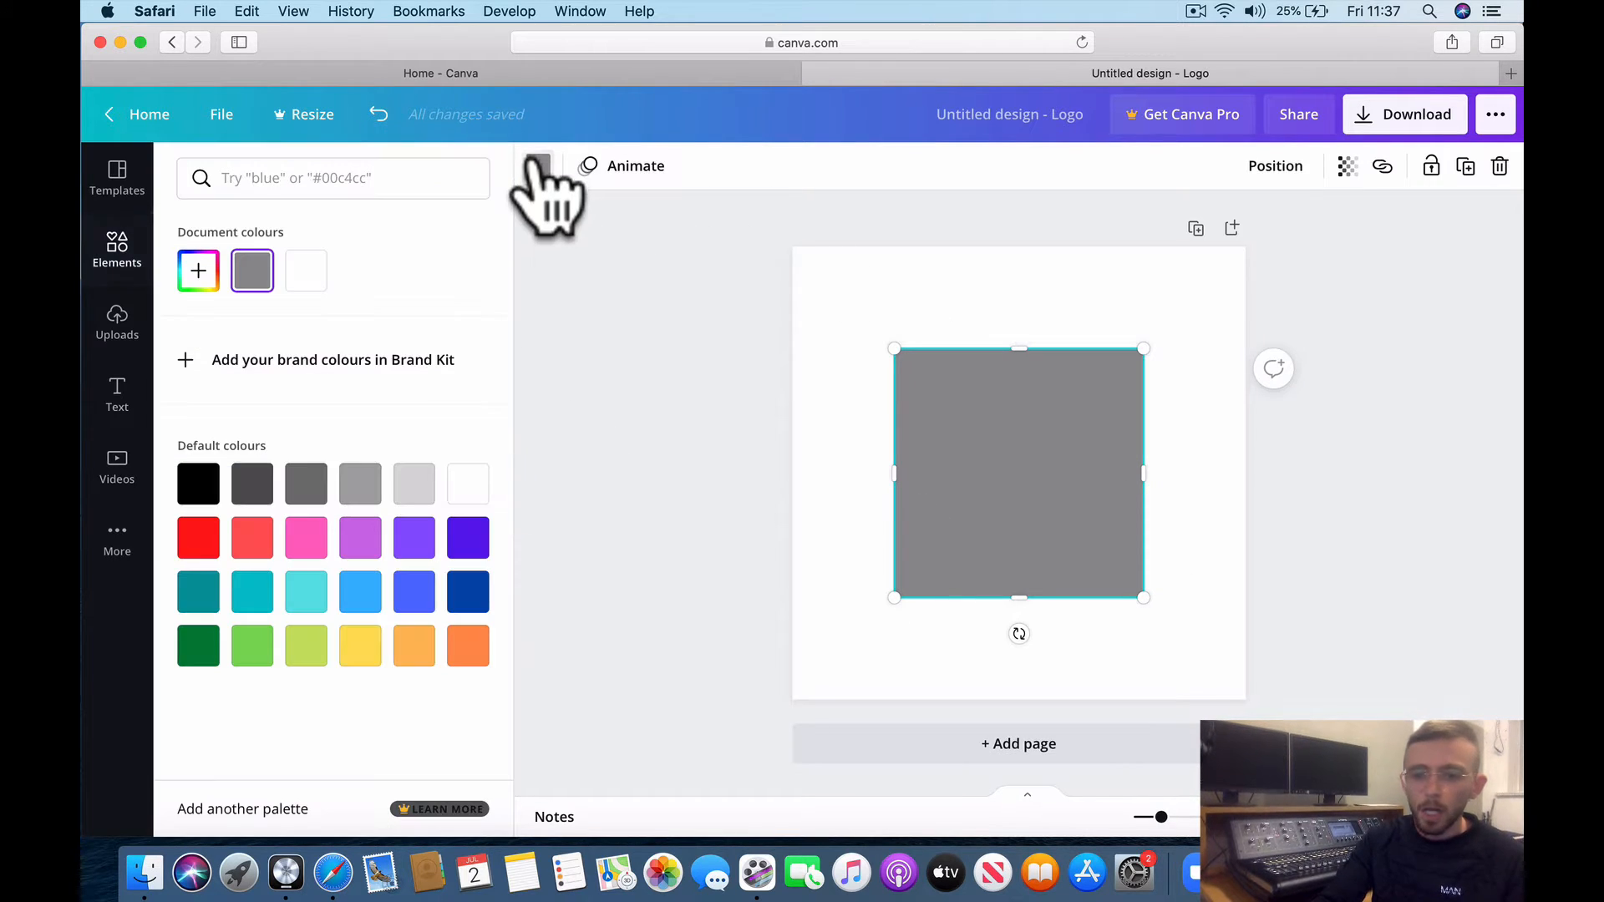
{"action": "left_click", "coordinate": [198, 484]}
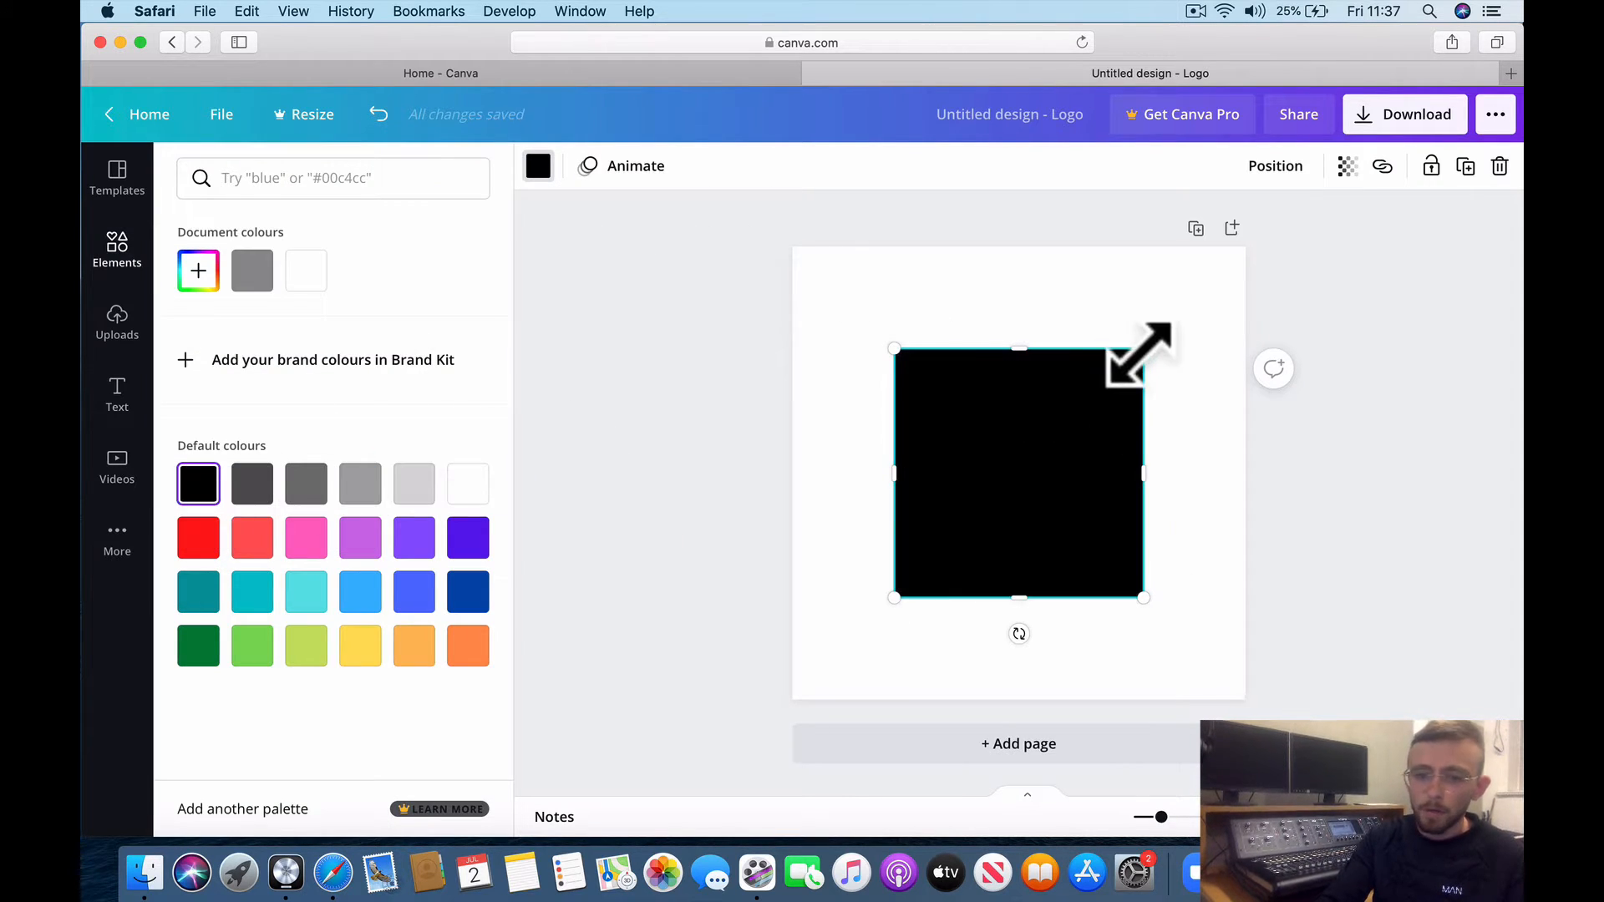
{"action": "left_click_drag", "start_coordinate": [1141, 352], "coordinate": [1267, 228]}
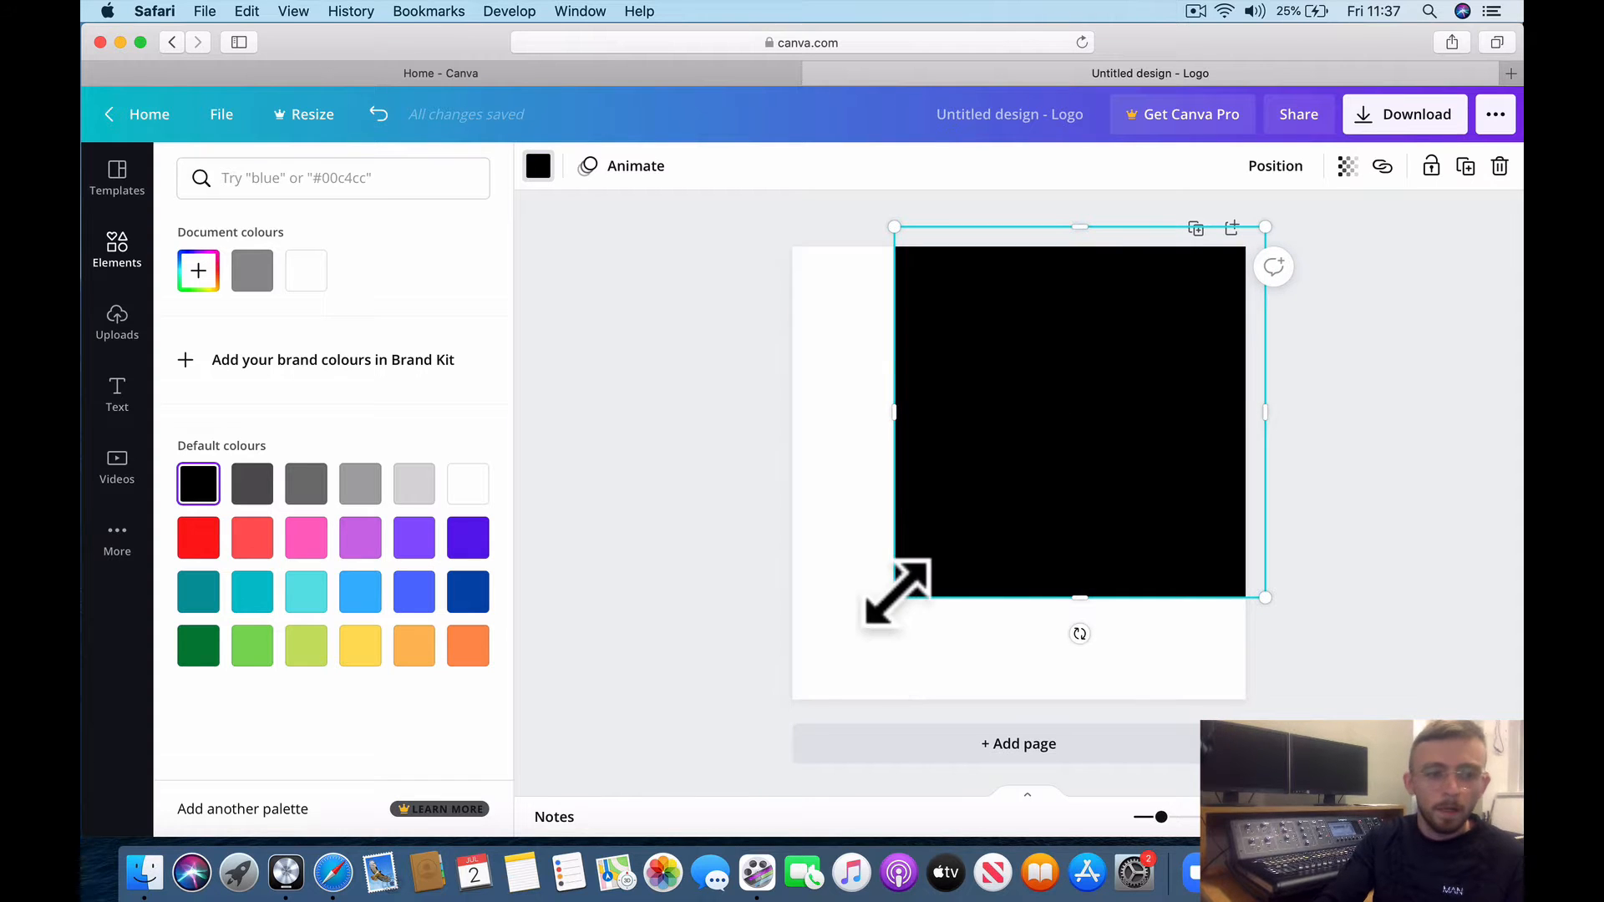
{"action": "left_click_drag", "start_coordinate": [895, 593], "coordinate": [781, 711]}
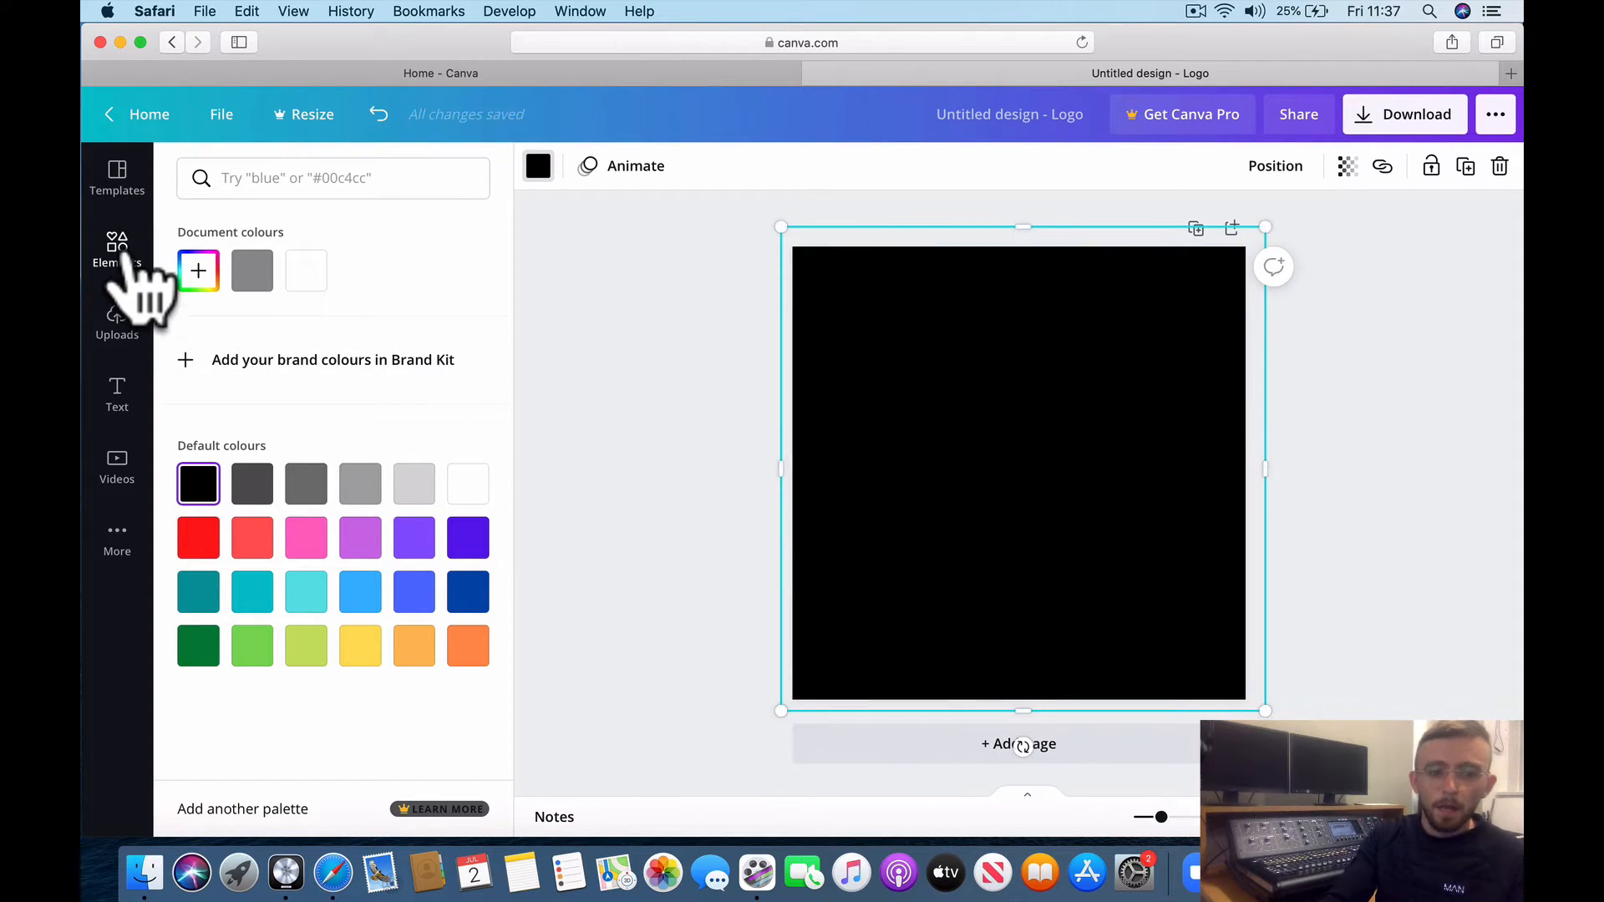
- Add a plain straight line, shorten it and place it horizontally in the upper part of the page
{"action": "left_click", "coordinate": [117, 250]}
{"action": "left_click", "coordinate": [344, 522]}
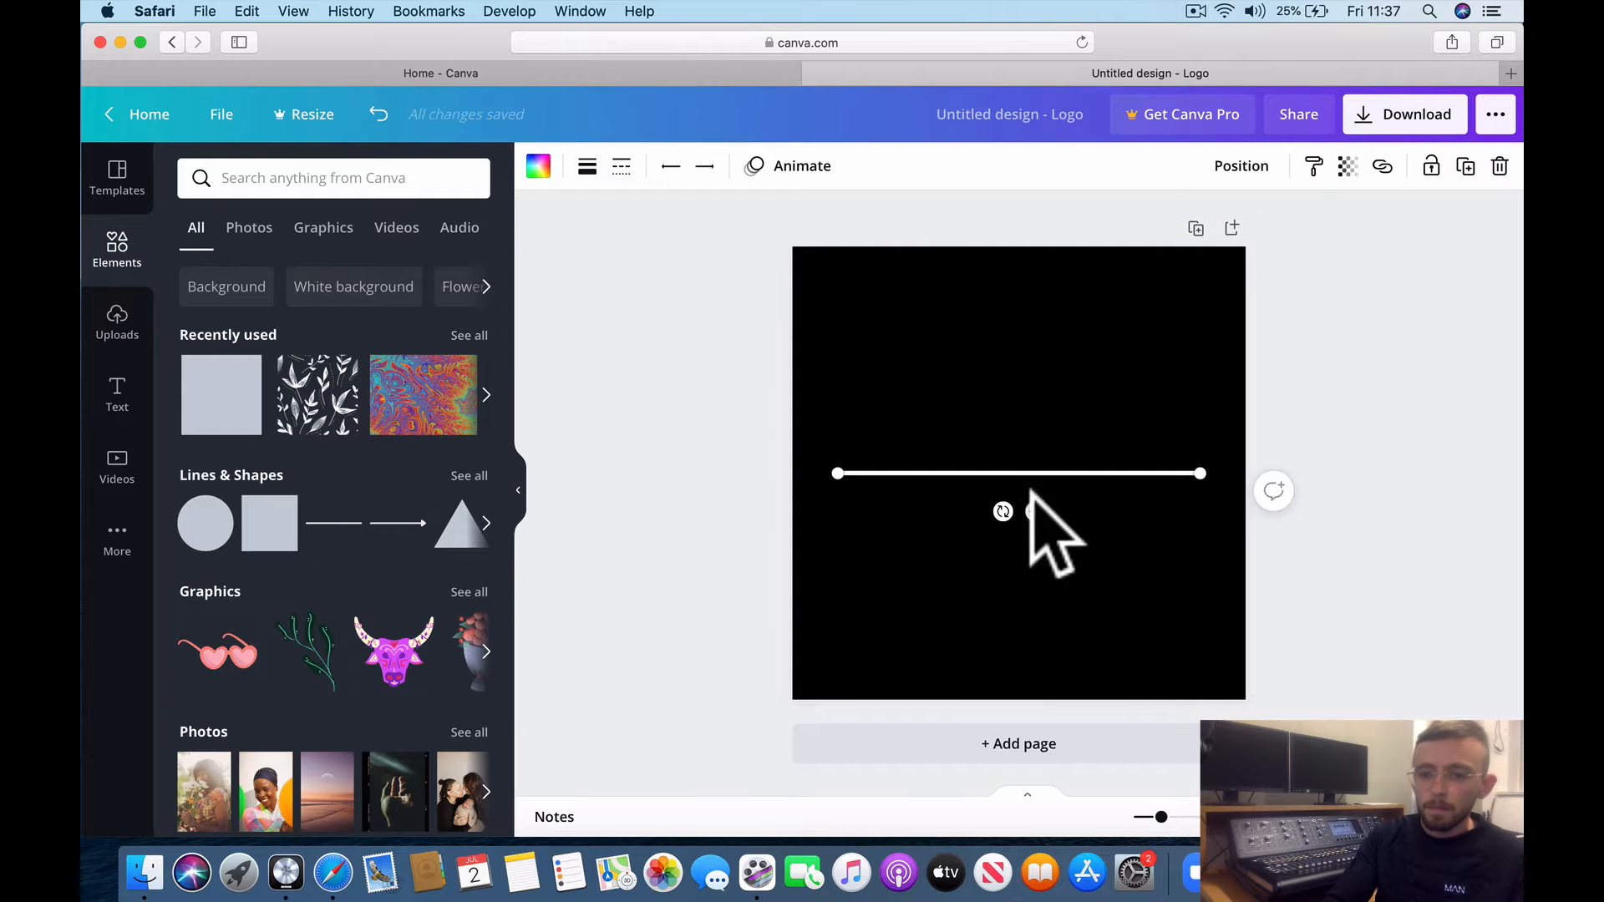
{"action": "left_click_drag", "start_coordinate": [1043, 520], "coordinate": [1105, 361]}
{"action": "left_click_drag", "start_coordinate": [1018, 535], "coordinate": [1023, 332]}
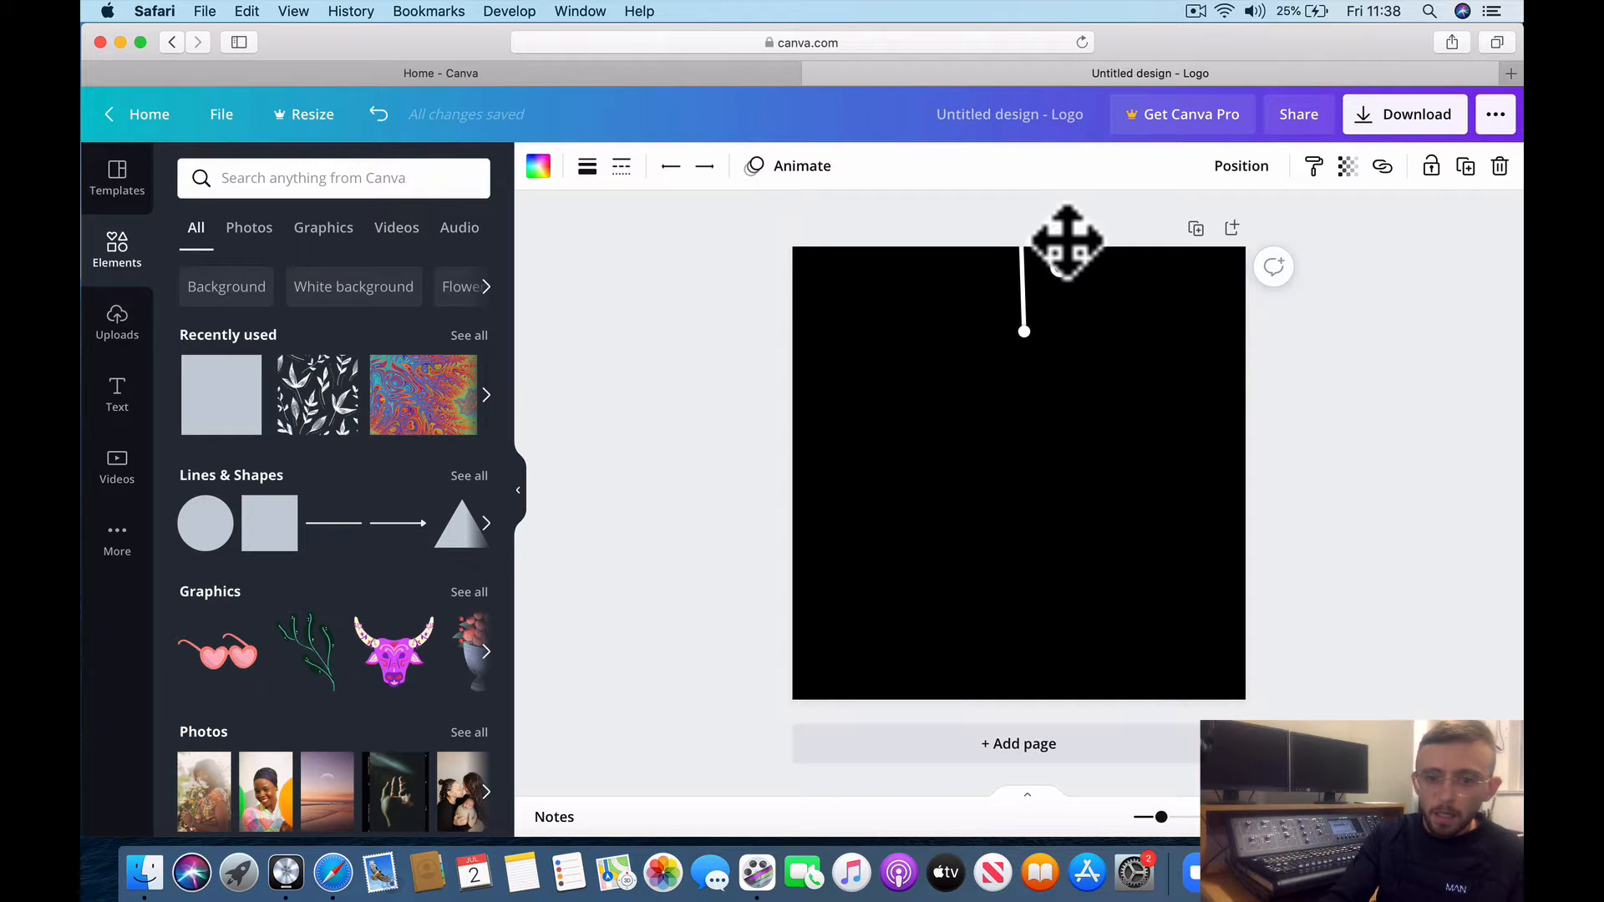
{"action": "left_click_drag", "start_coordinate": [1066, 242], "coordinate": [1068, 354]}
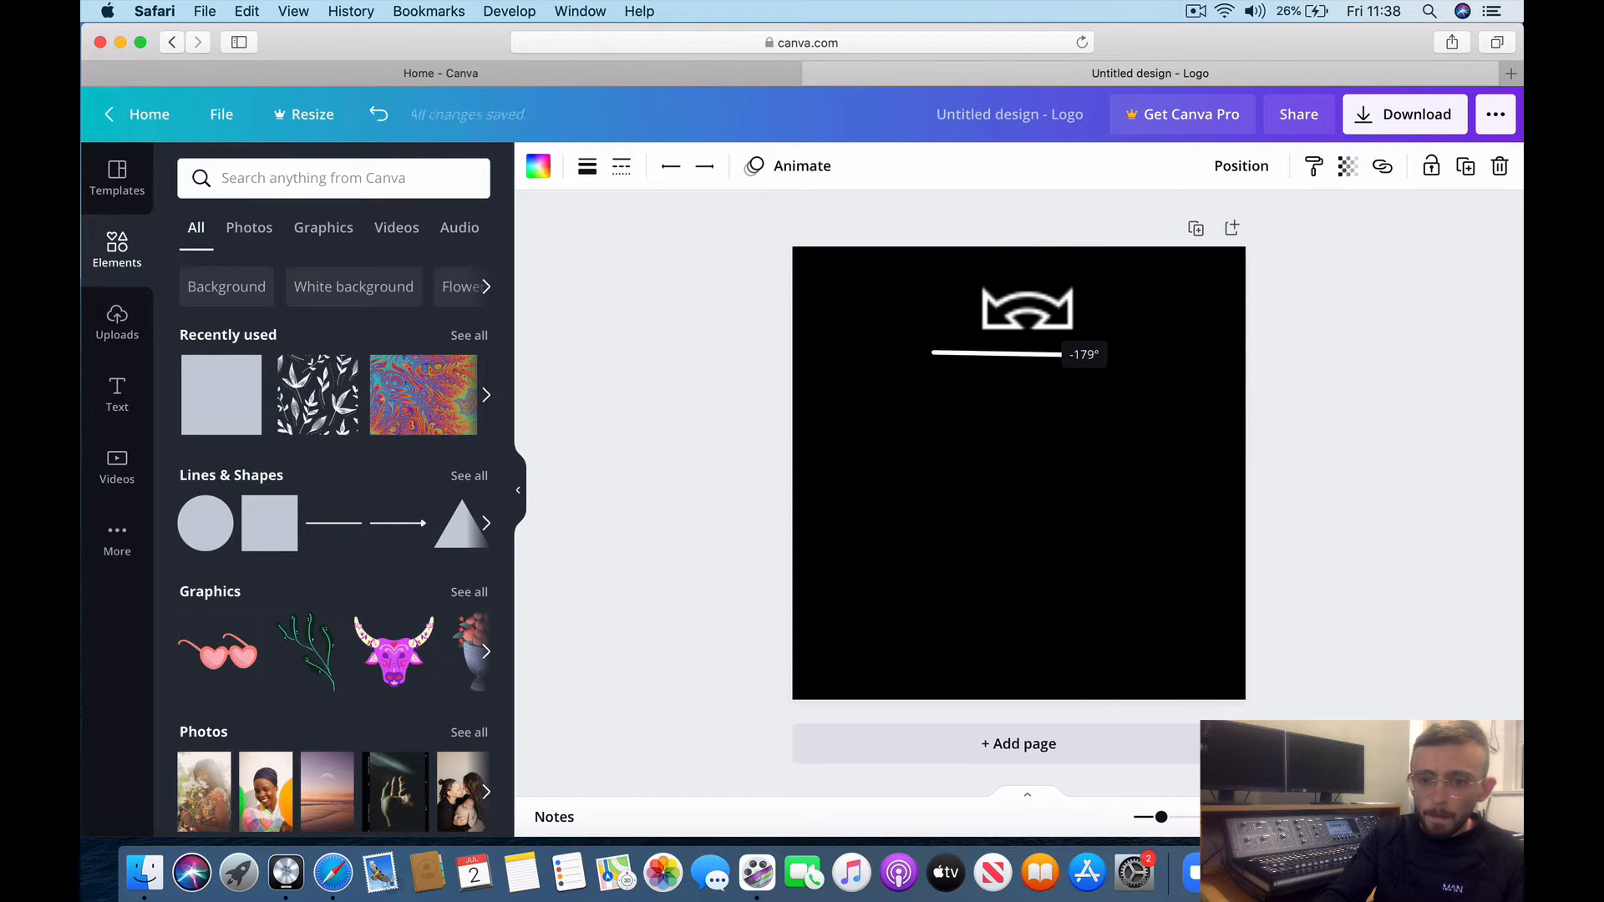
{"action": "left_click_drag", "start_coordinate": [1027, 309], "coordinate": [1029, 311]}
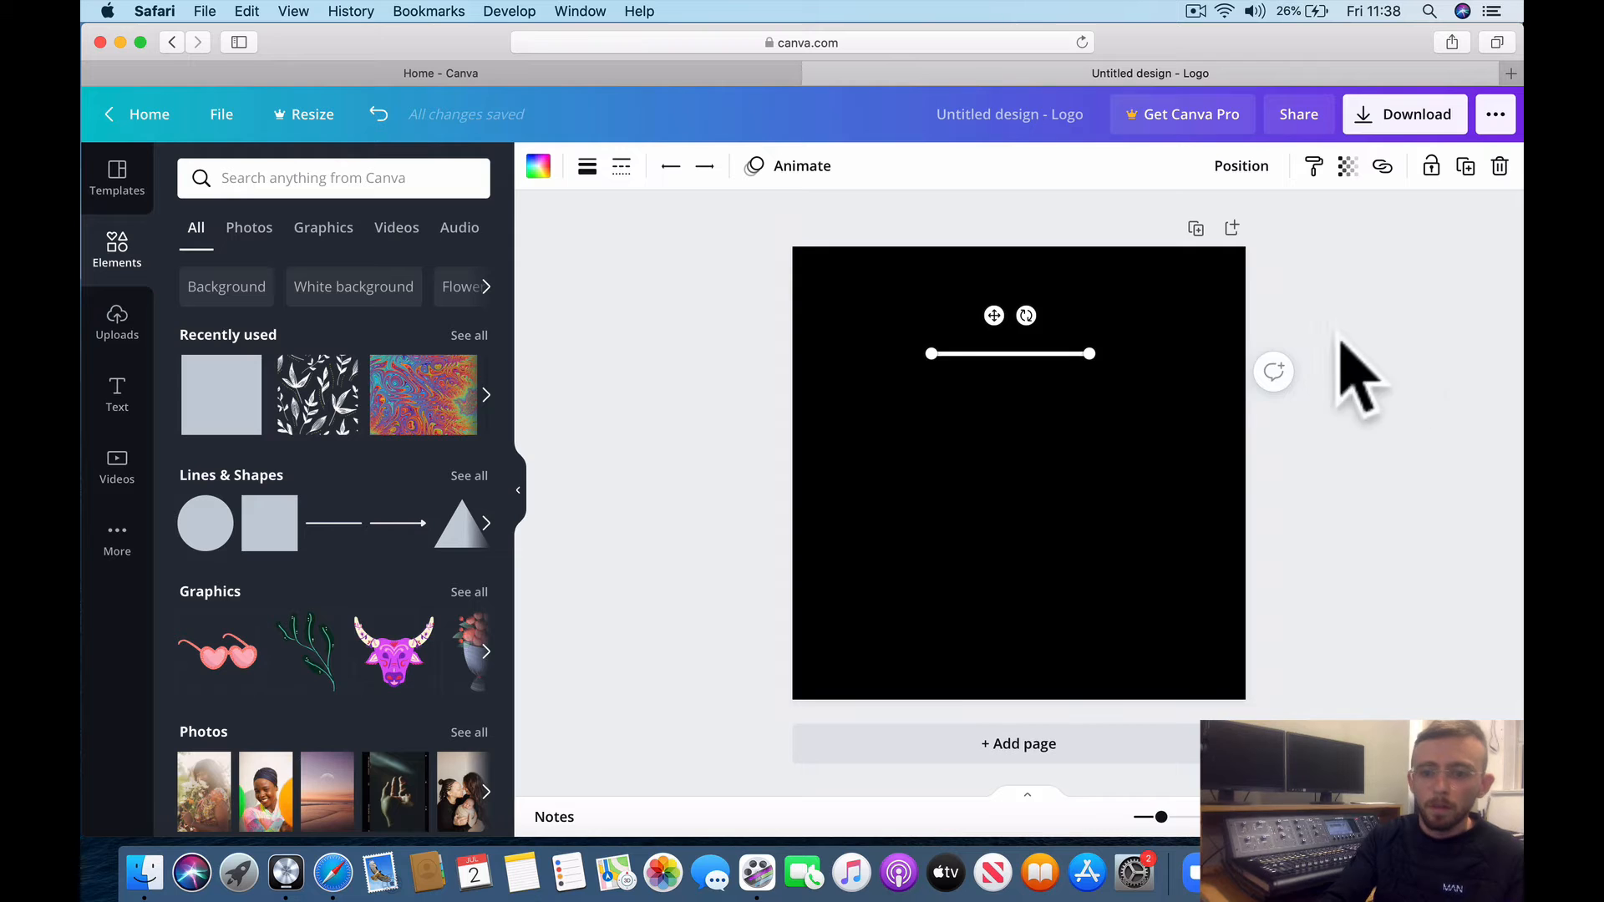
- Extend both ends of the line towards the page's side edges, keeping it level, and deselect it
{"action": "left_click_drag", "start_coordinate": [932, 353], "coordinate": [854, 366]}
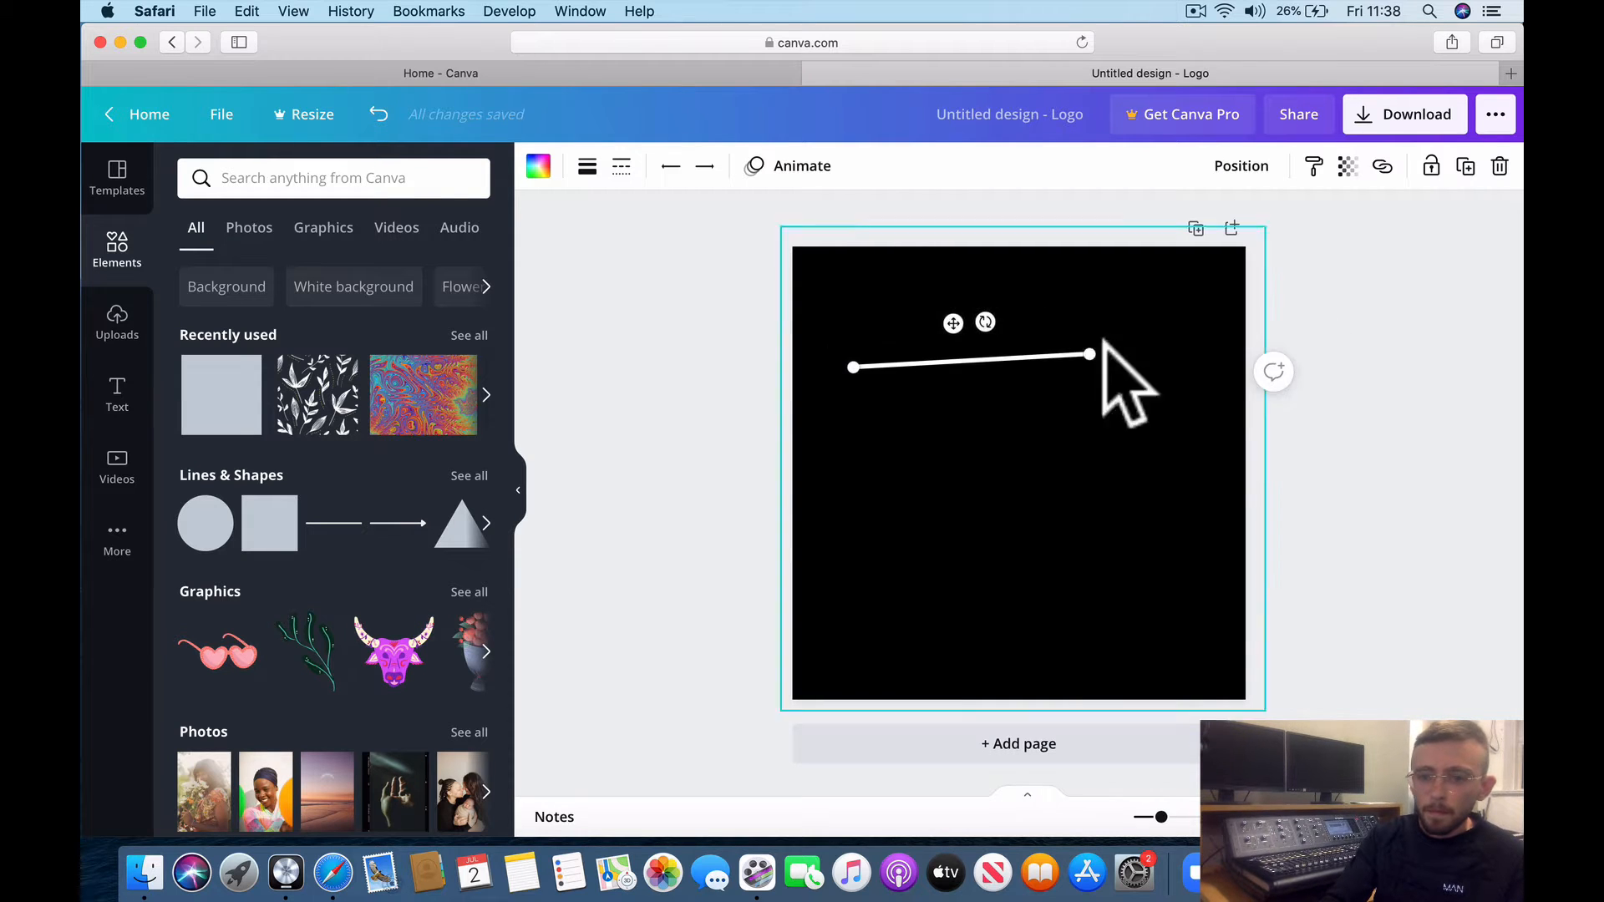
{"action": "left_click_drag", "start_coordinate": [1086, 351], "coordinate": [1199, 359]}
{"action": "left_click", "coordinate": [1504, 347]}
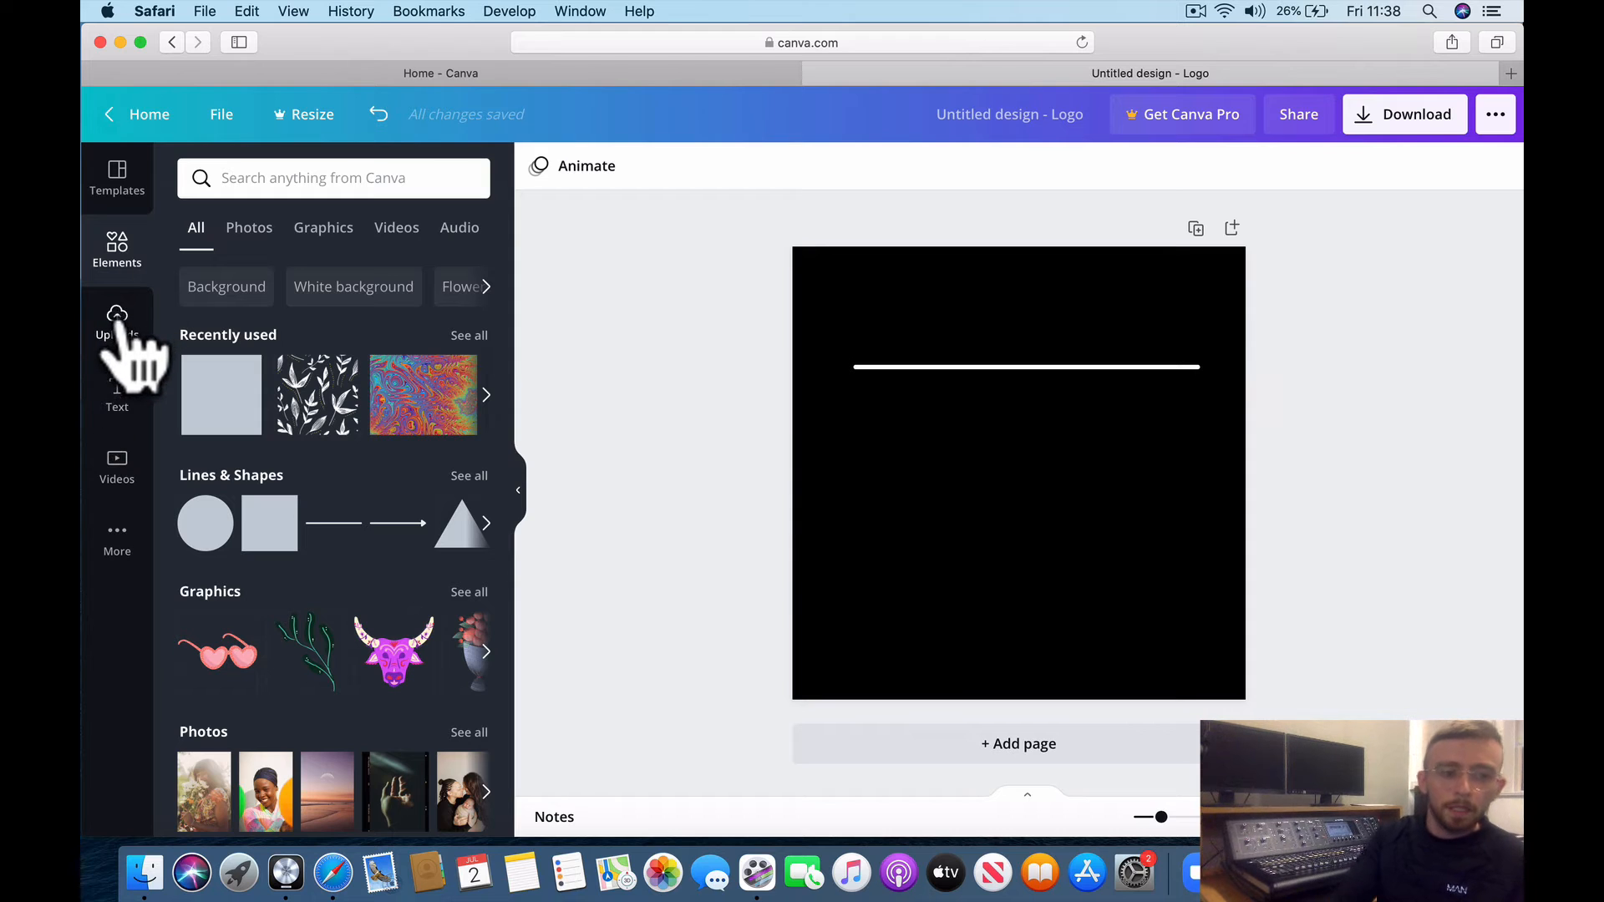
- Add a heading text box to the page and look through the available font combinations
{"action": "left_click", "coordinate": [121, 394]}
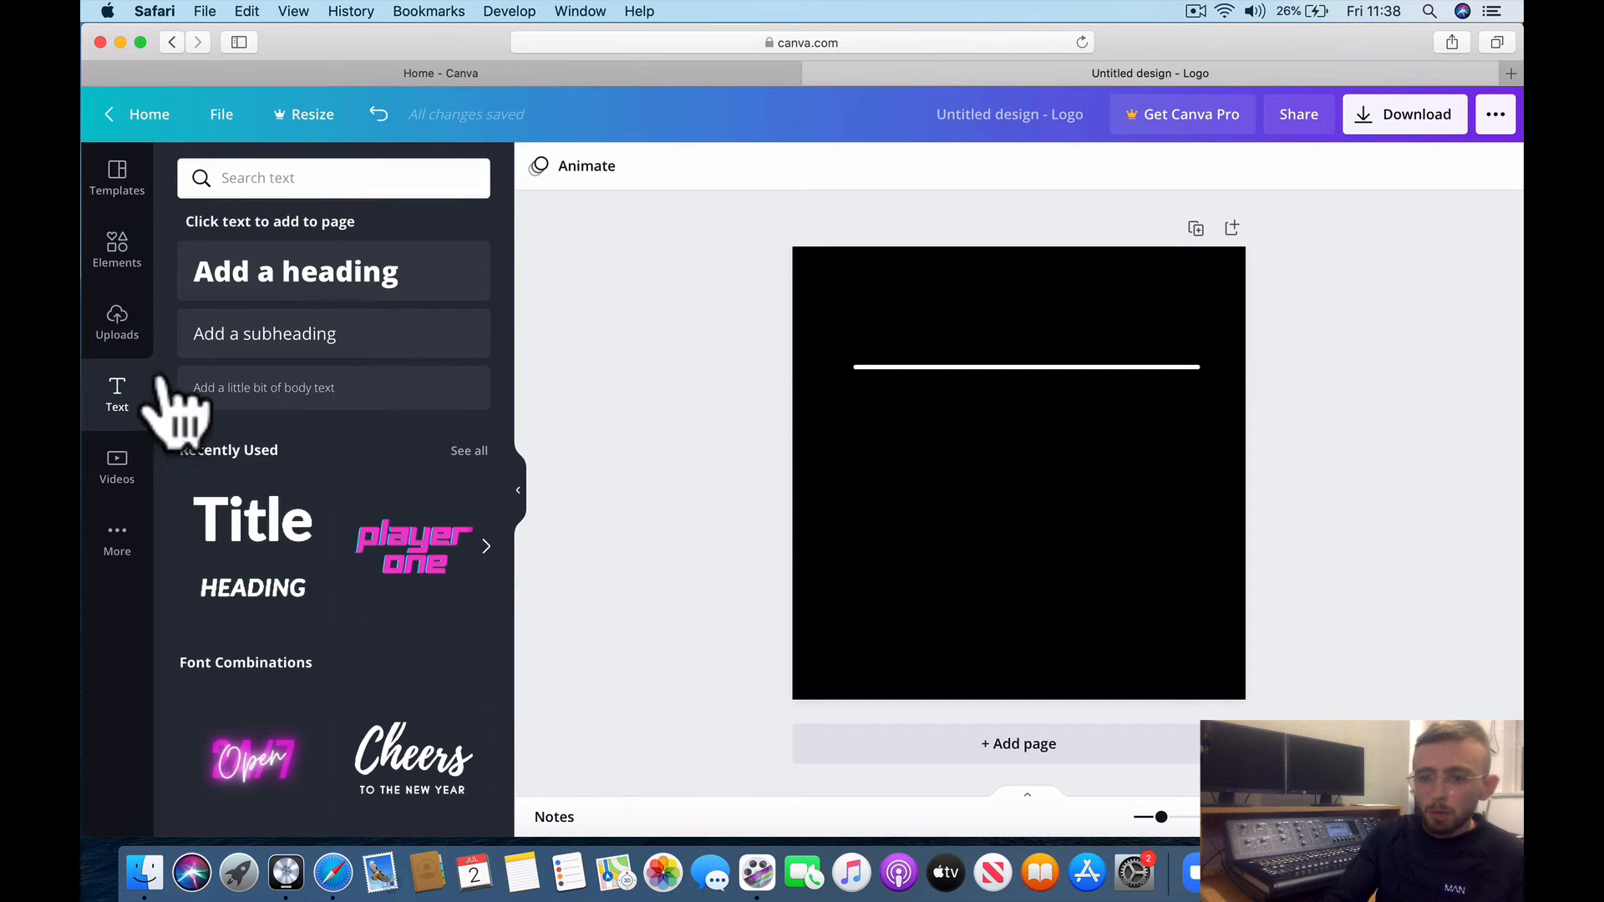
{"action": "left_click", "coordinate": [1067, 305]}
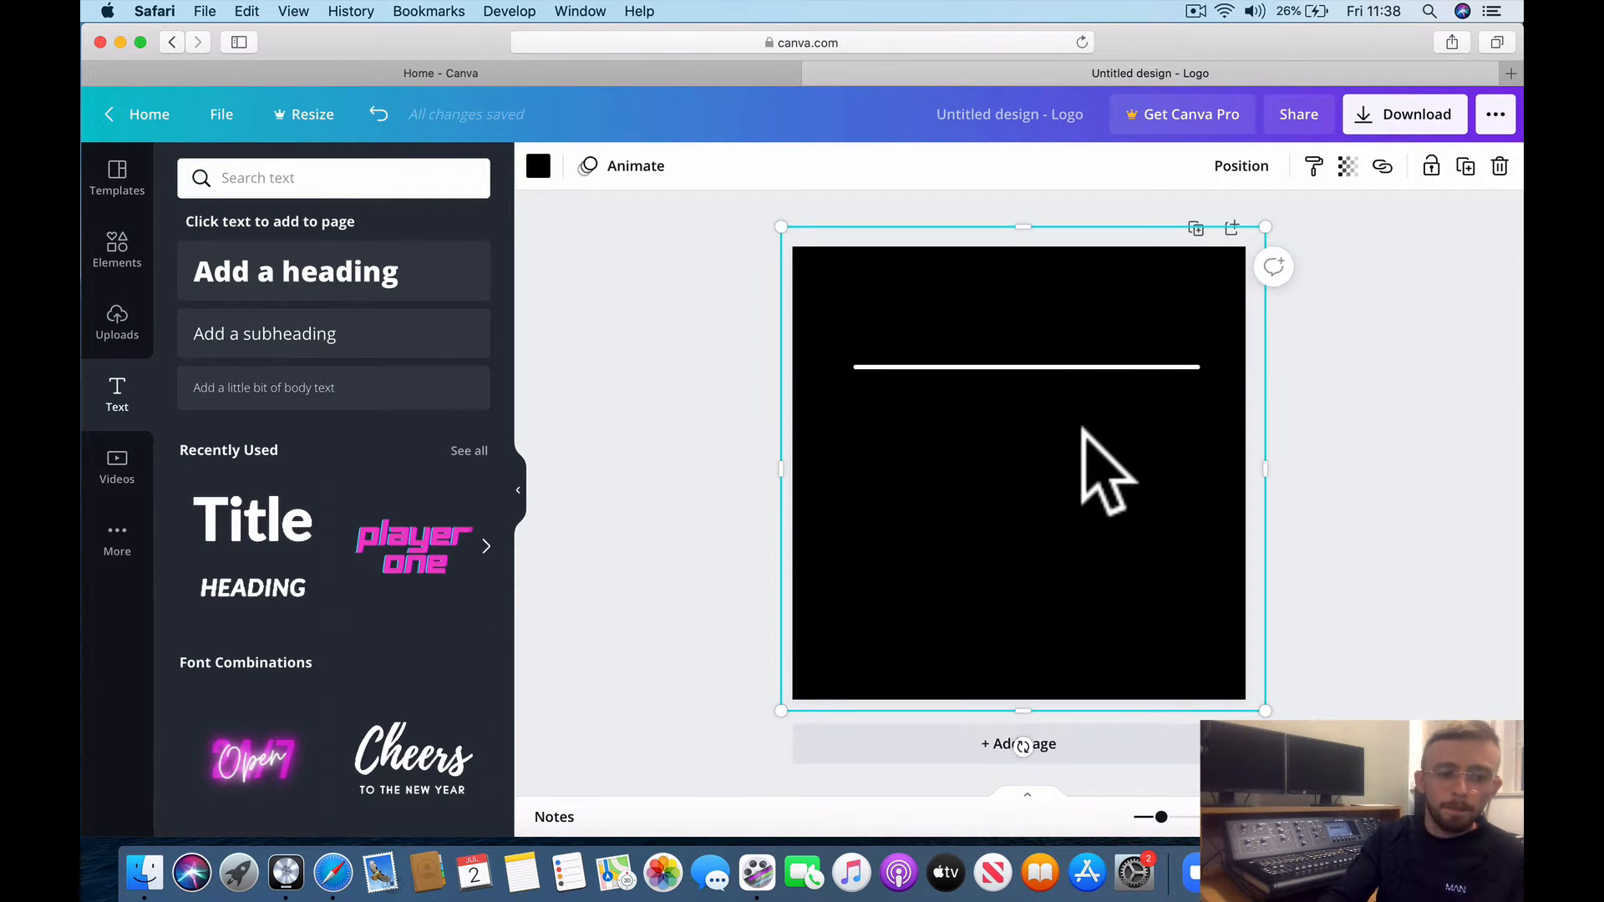
{"action": "left_click", "coordinate": [289, 274]}
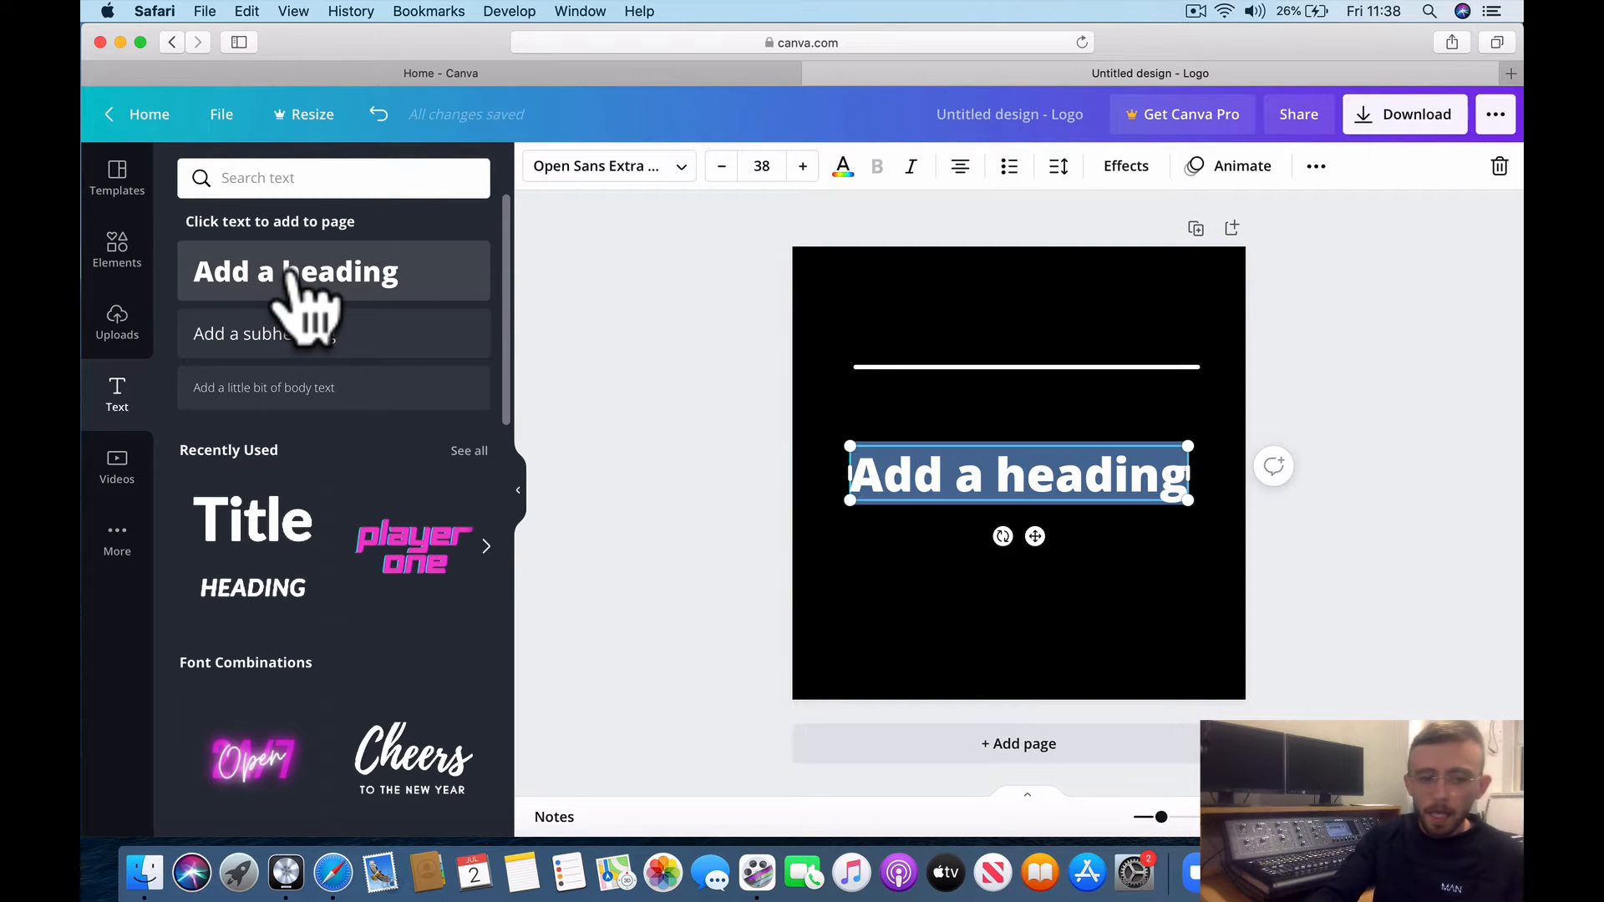
{"action": "scroll", "coordinate": [304, 622], "scroll_direction": "down", "scroll_amount": 5}
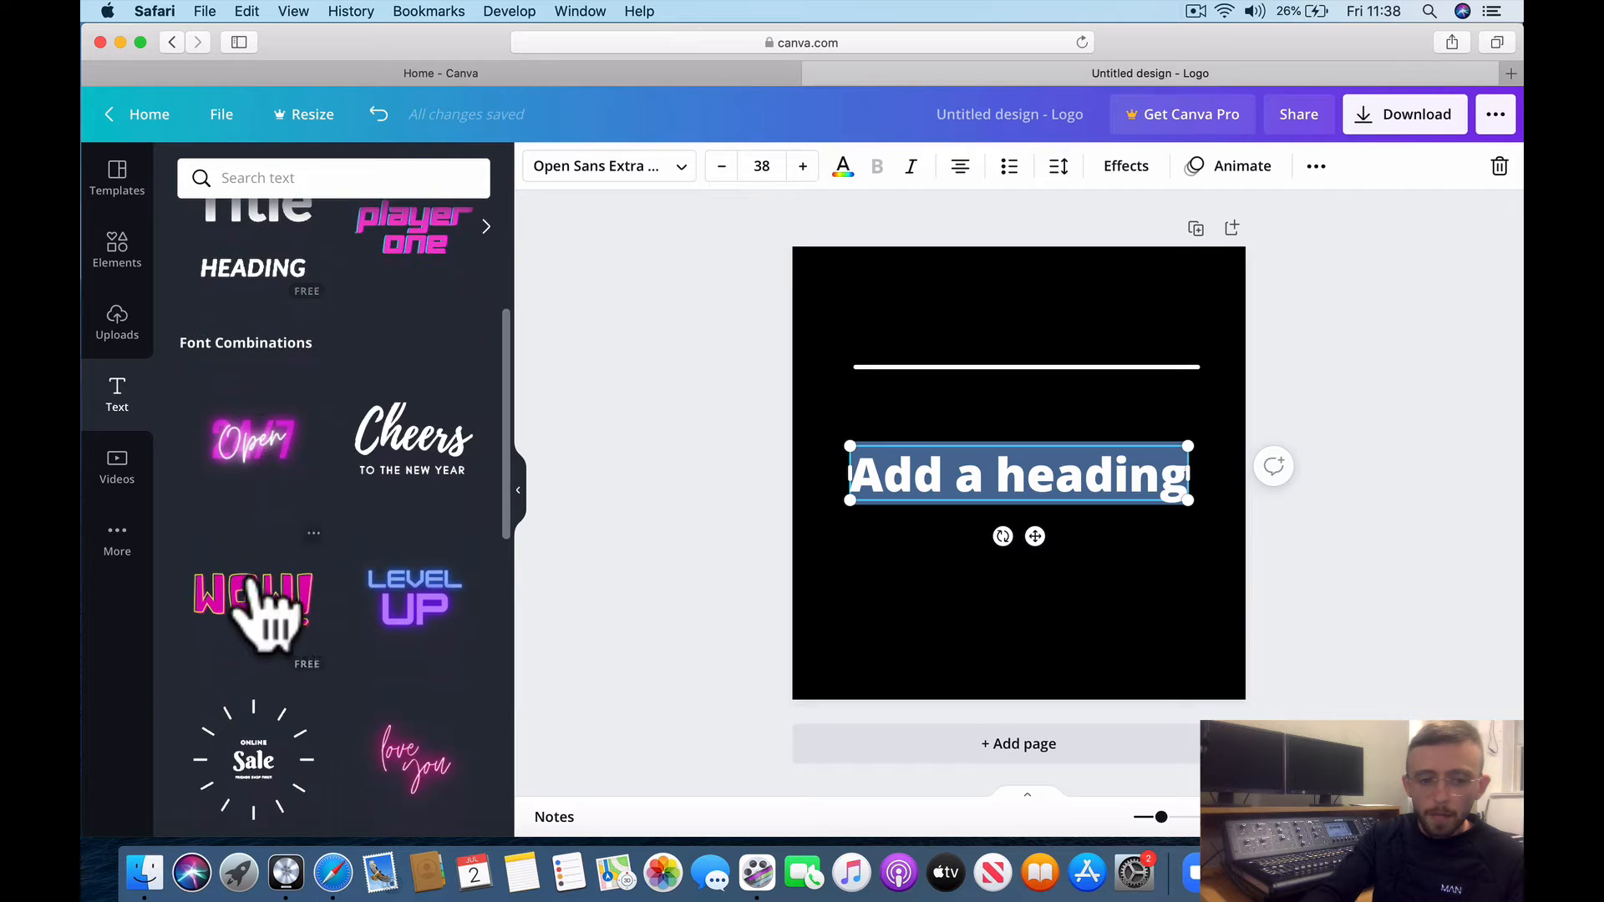
{"action": "scroll", "coordinate": [309, 635], "scroll_direction": "down", "scroll_amount": 2}
{"action": "scroll", "coordinate": [359, 673], "scroll_direction": "down", "scroll_amount": 3}
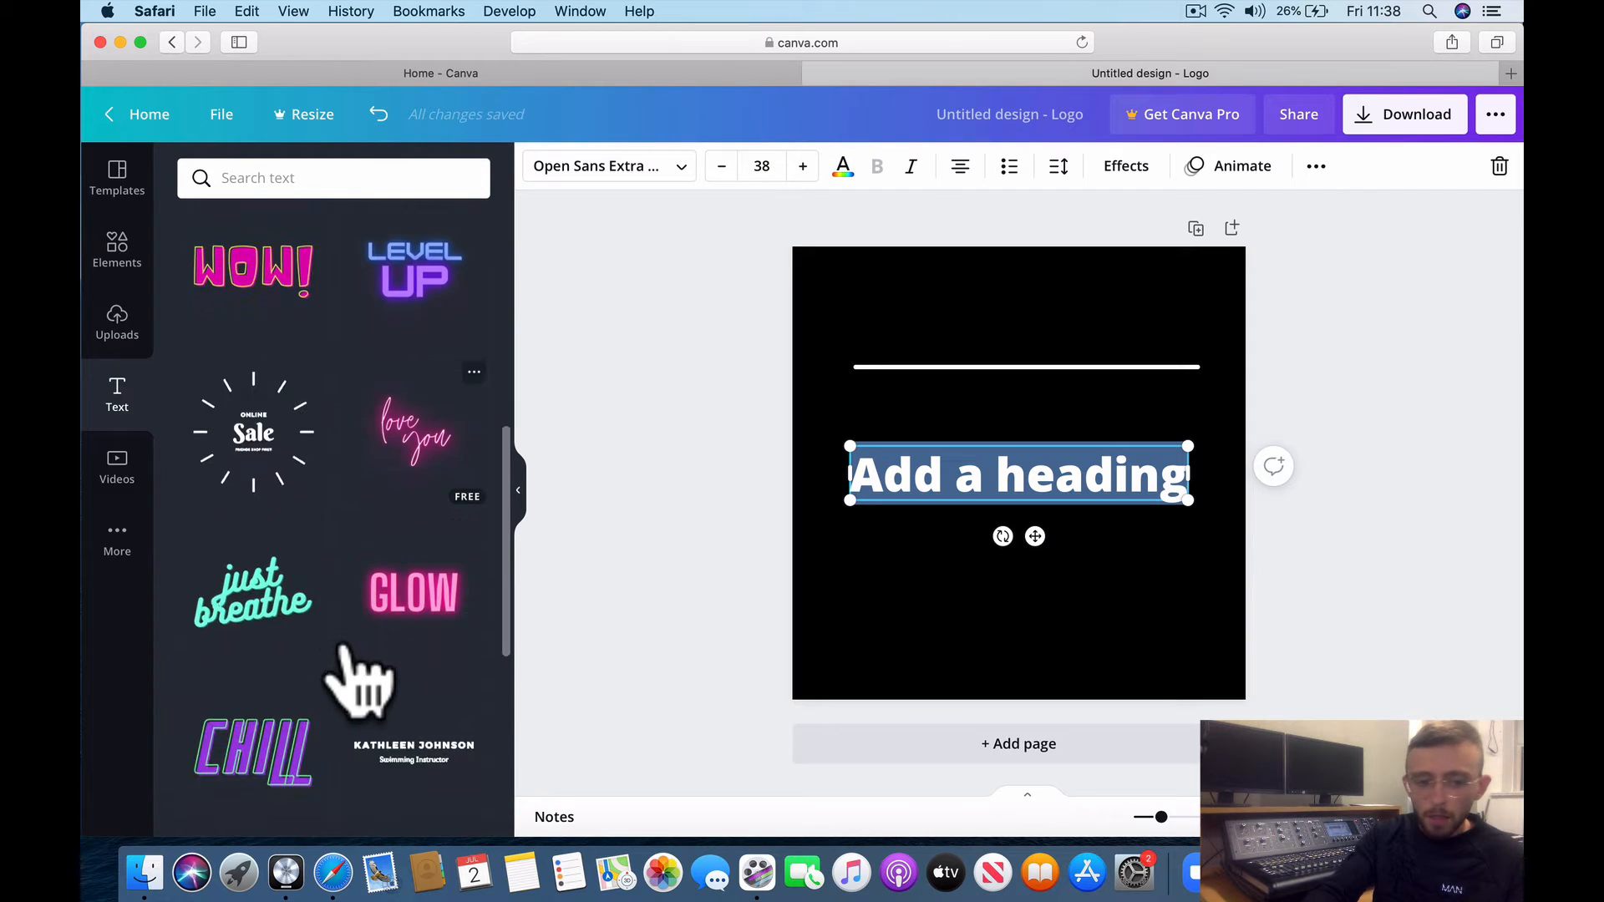
{"action": "scroll", "coordinate": [400, 664], "scroll_direction": "down", "scroll_amount": 2}
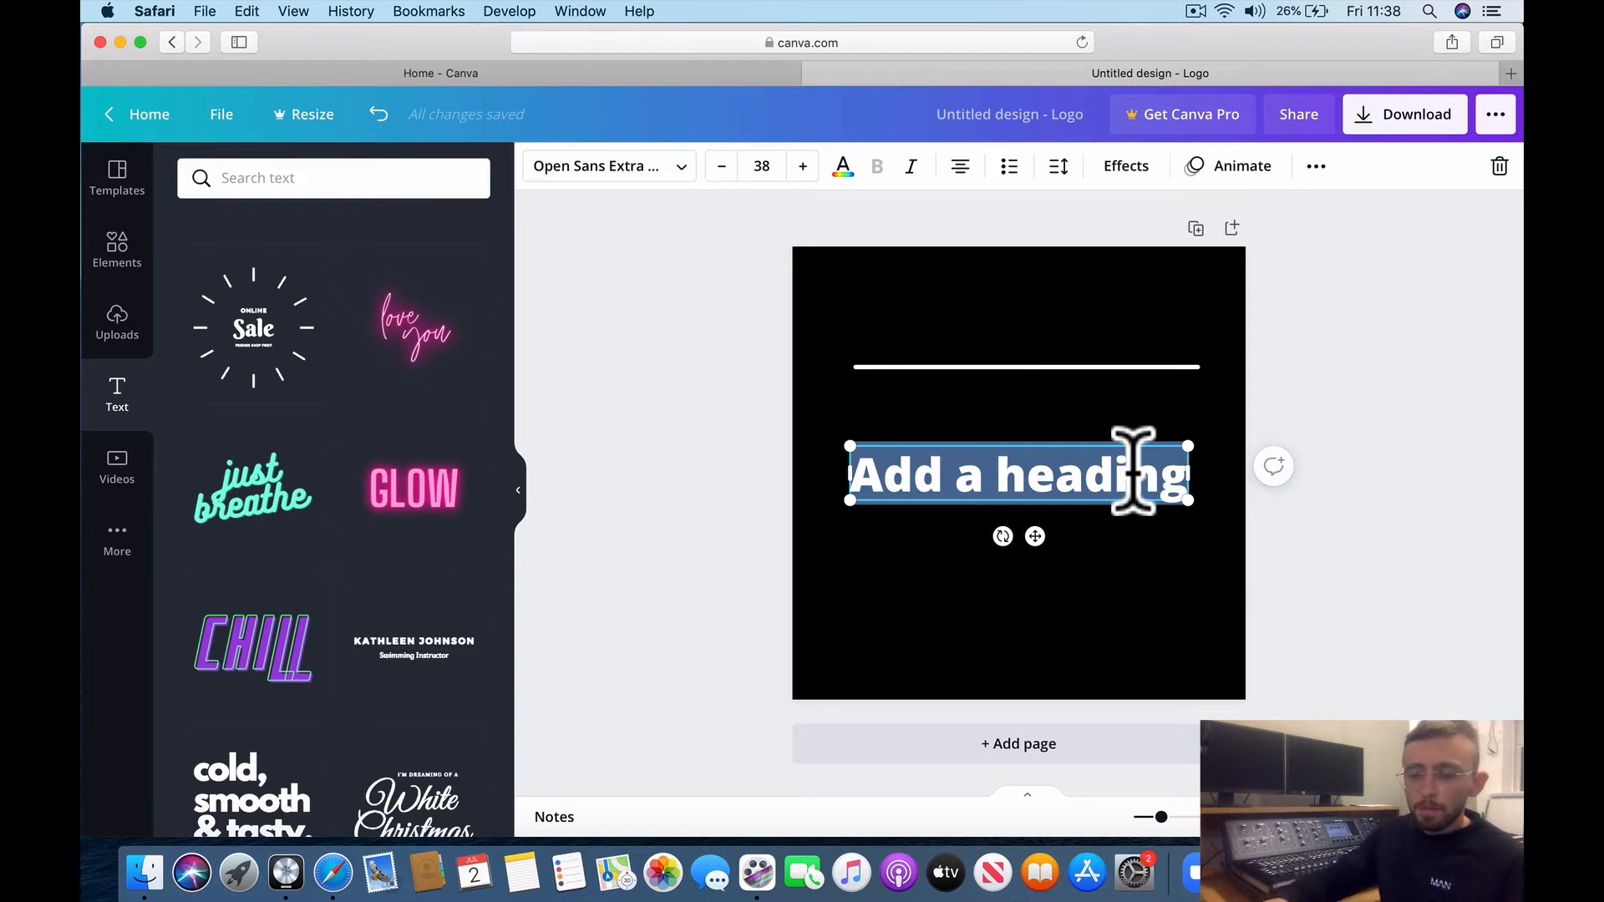
- Replace the heading's placeholder text with "MOL Tutorial" and move it just above the white line
{"action": "key", "text": "BackSpace"}
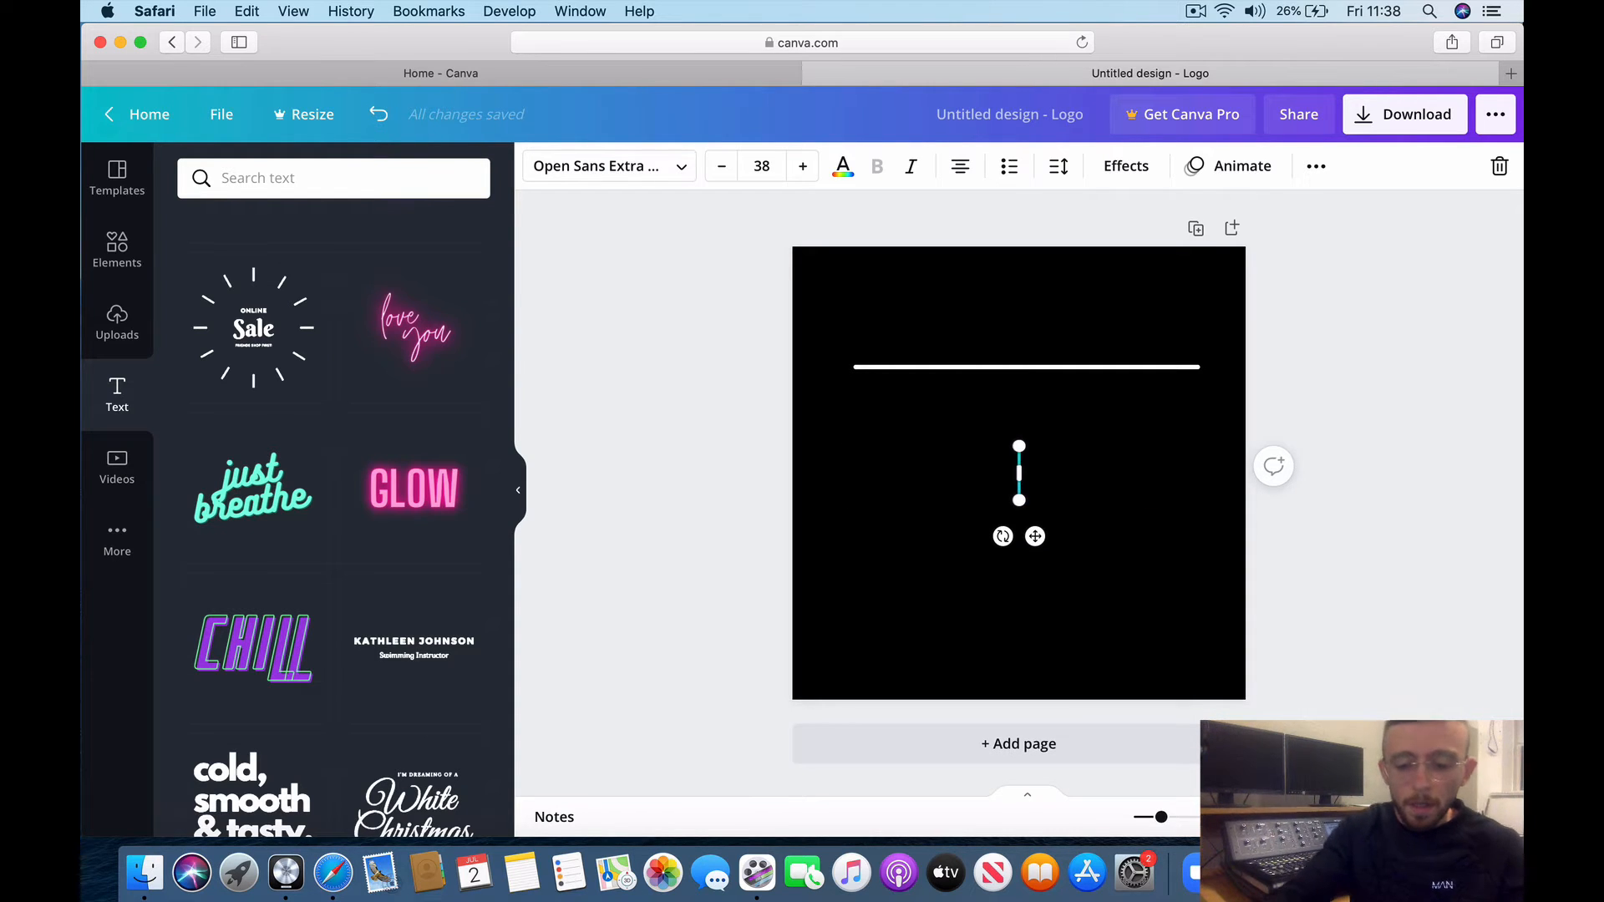
{"action": "type", "text": "MOL"}
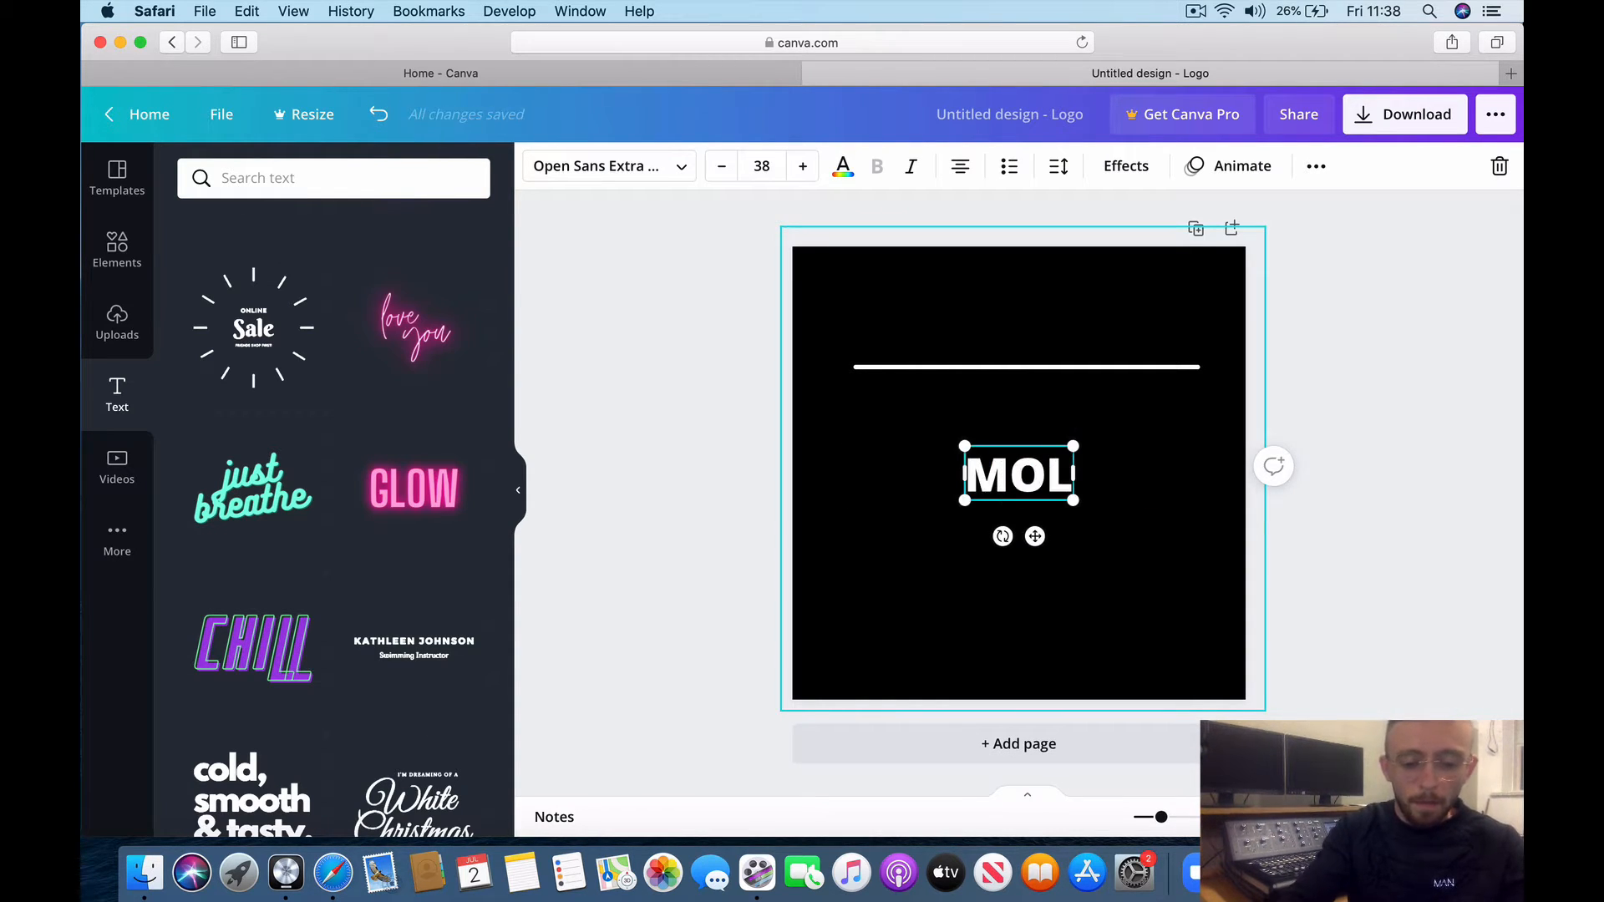
{"action": "type", "text": " Tut"}
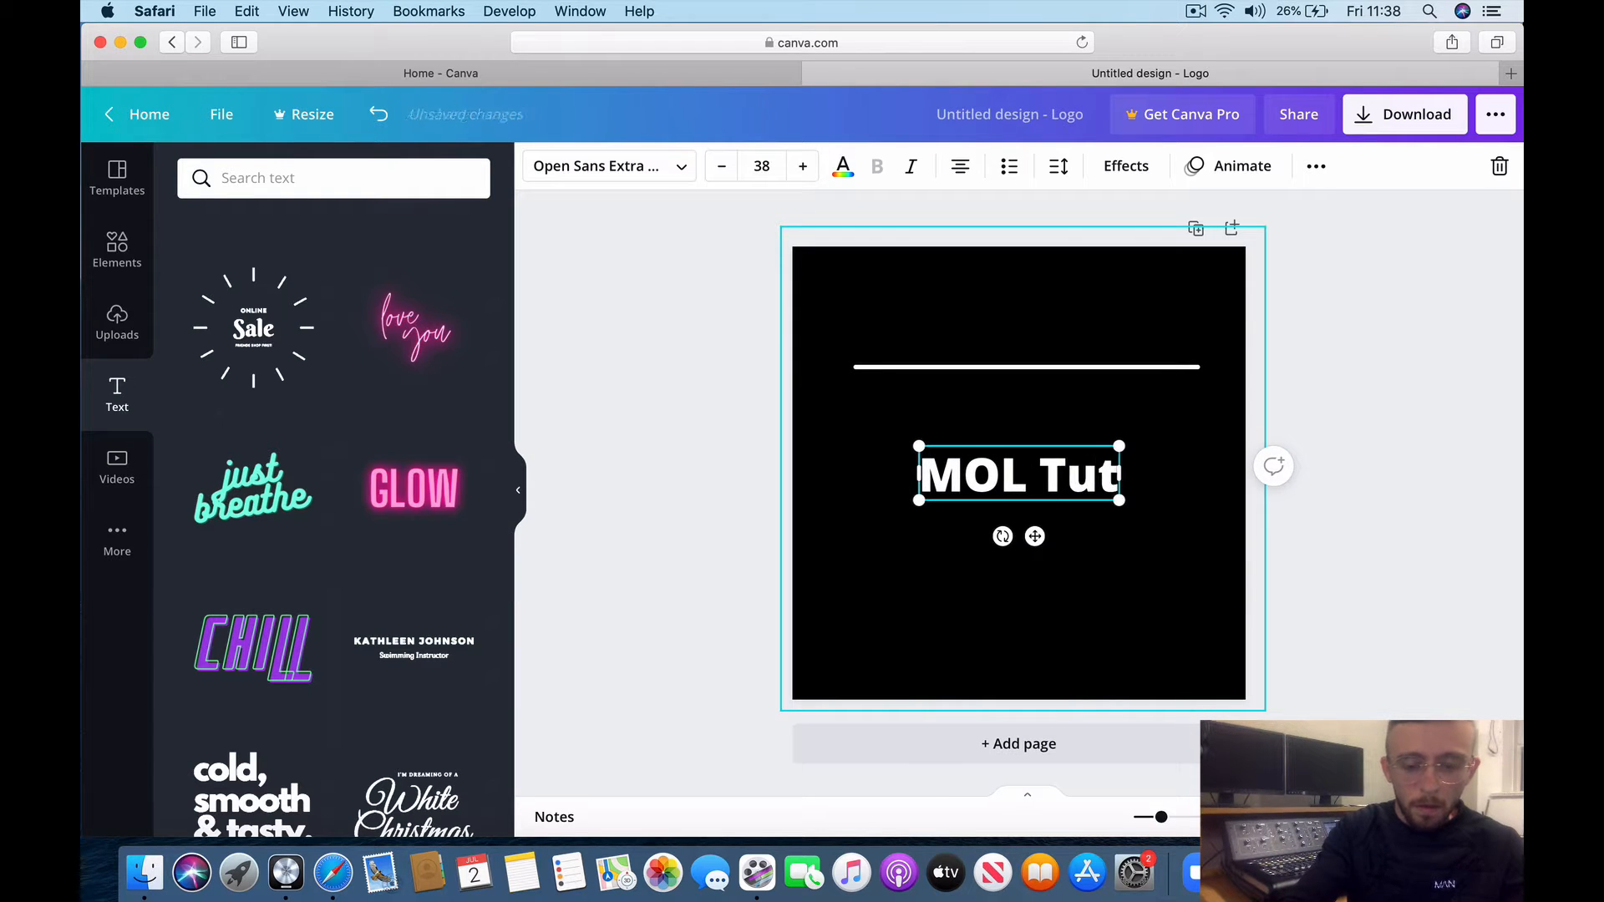
{"action": "type", "text": "o"}
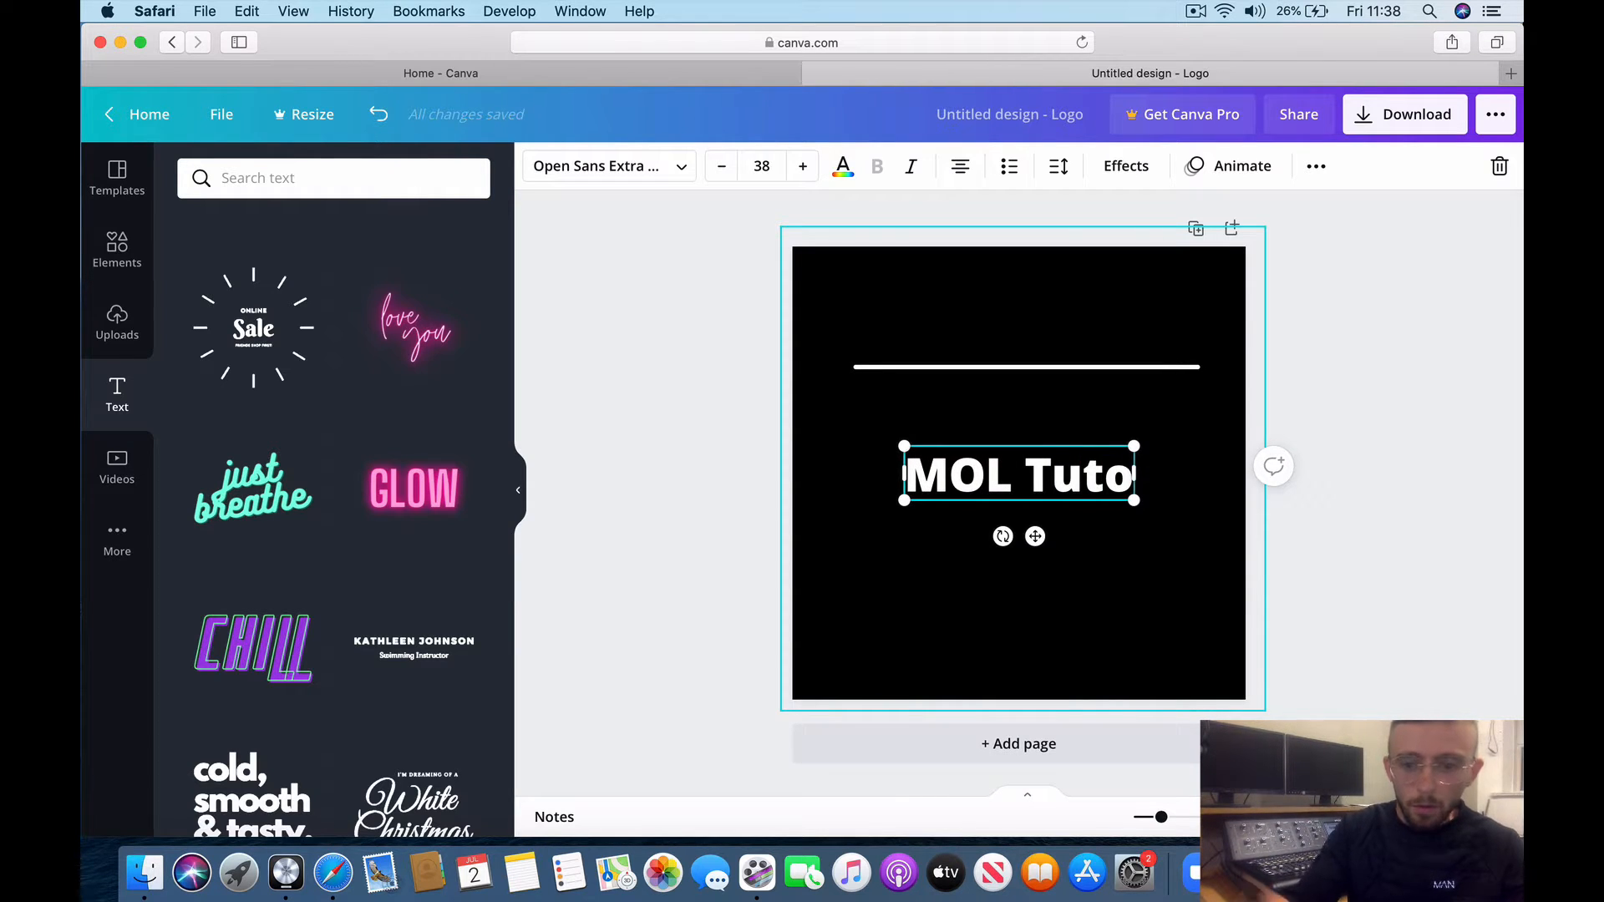
{"action": "type", "text": "rial"}
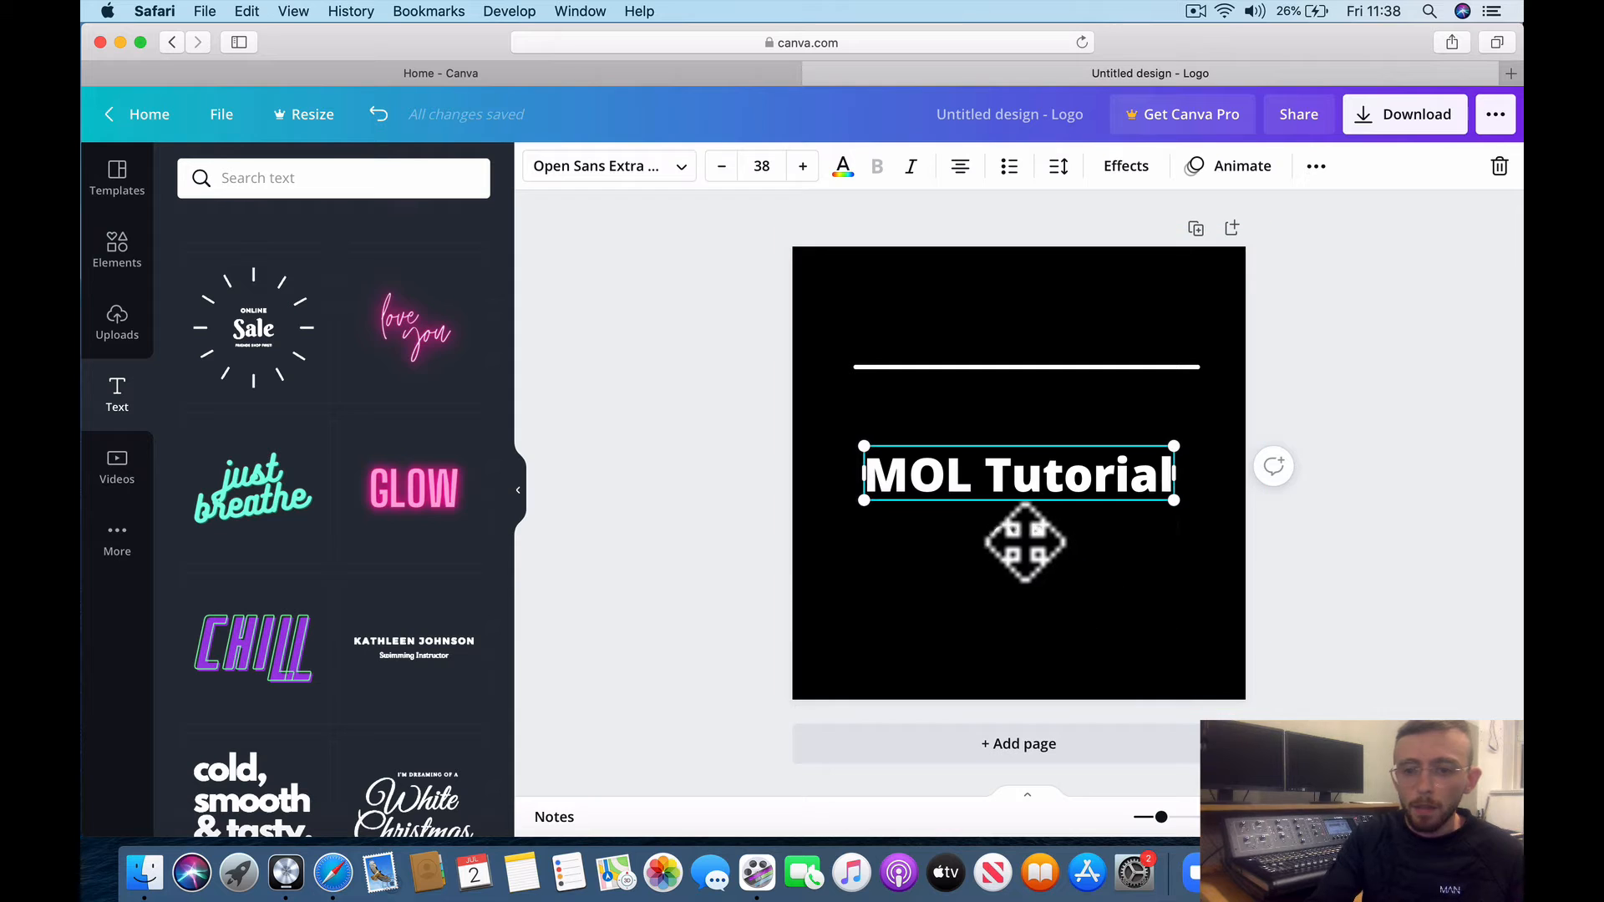
{"action": "left_click_drag", "start_coordinate": [1036, 541], "coordinate": [1034, 386]}
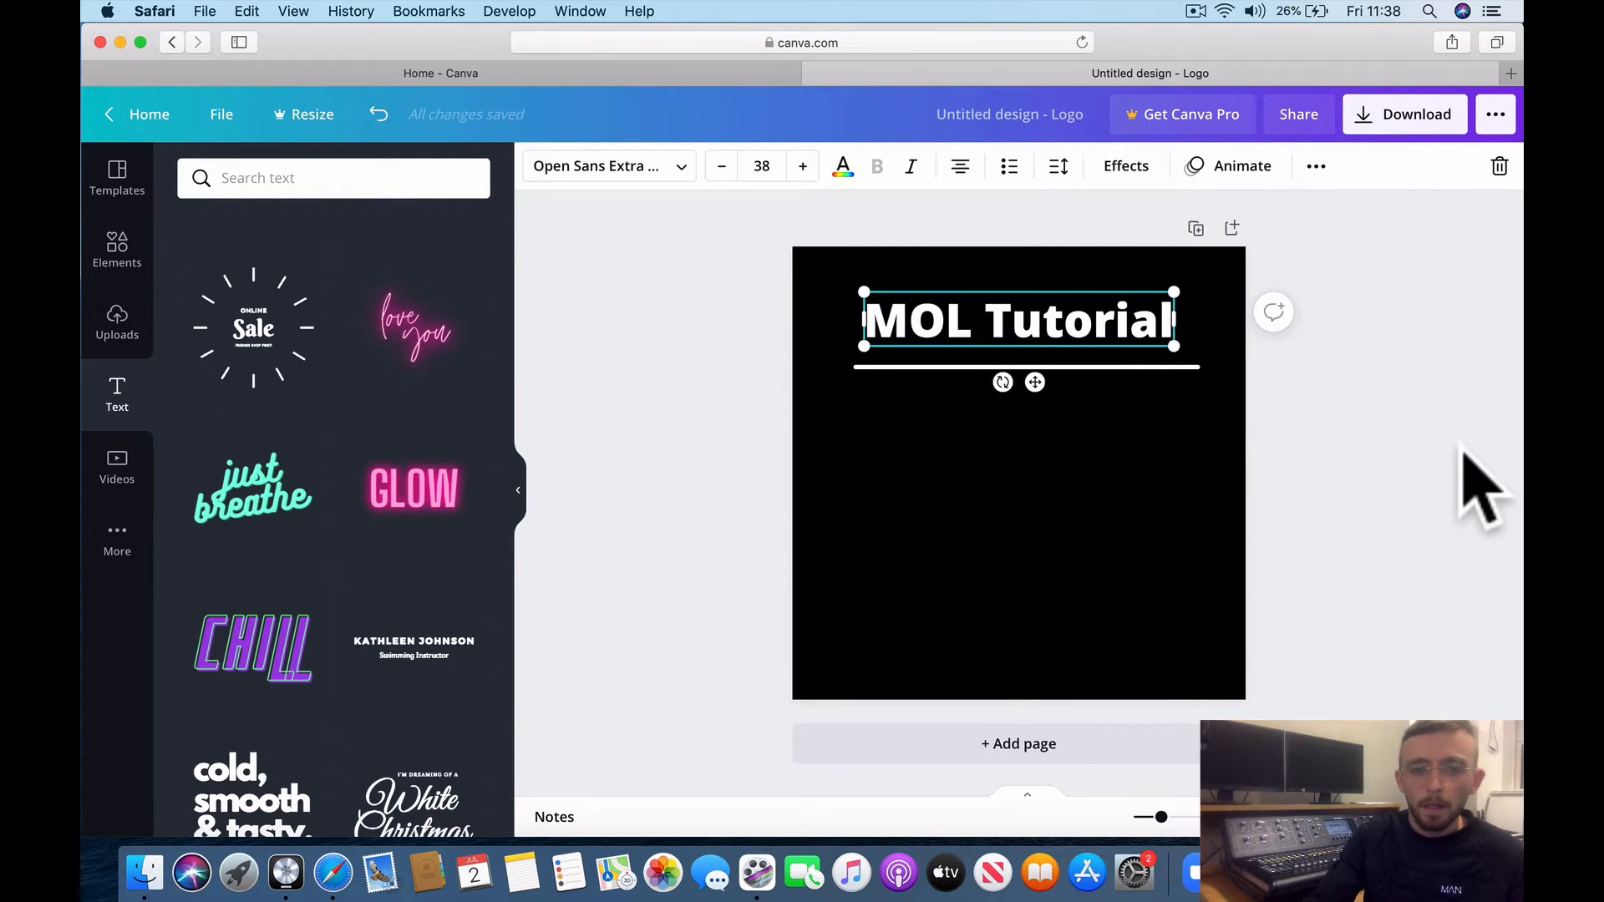
- Change the heading's font to Edo
{"action": "left_click", "coordinate": [678, 167]}
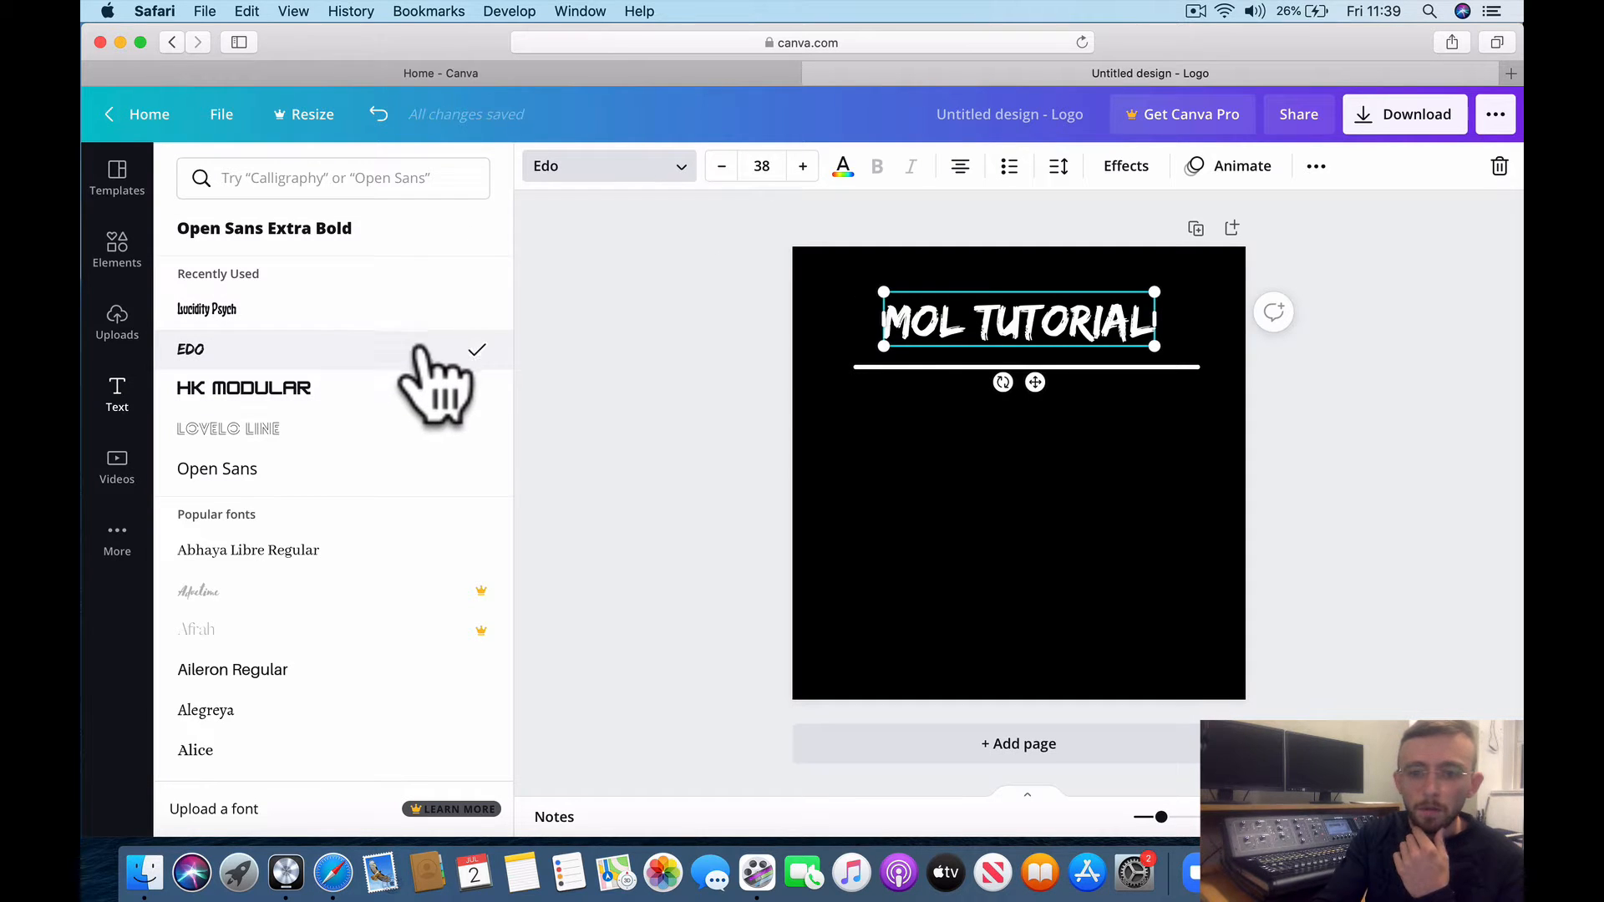
- Enlarge the "MOL Tutorial" heading to font size 52.4, centre it above the white line and deselect it
{"action": "left_click_drag", "start_coordinate": [883, 292], "coordinate": [785, 246]}
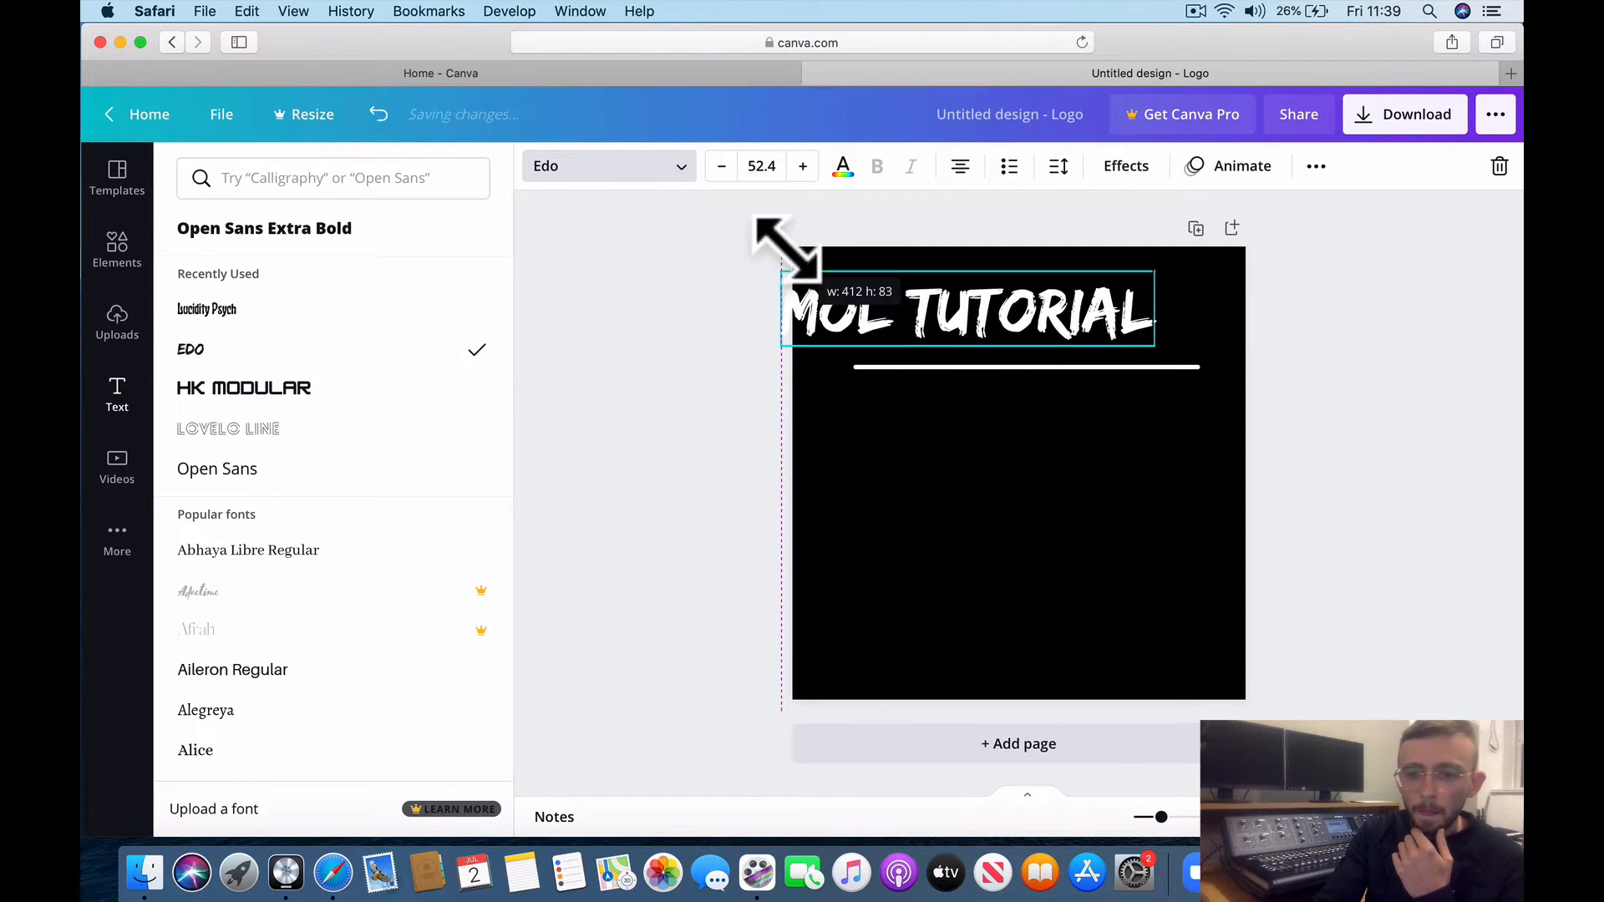
{"action": "left_click_drag", "start_coordinate": [949, 314], "coordinate": [1068, 314]}
{"action": "left_click", "coordinate": [1040, 383]}
{"action": "left_click", "coordinate": [1035, 304]}
{"action": "left_click", "coordinate": [1400, 350]}
{"action": "left_click", "coordinate": [1063, 313]}
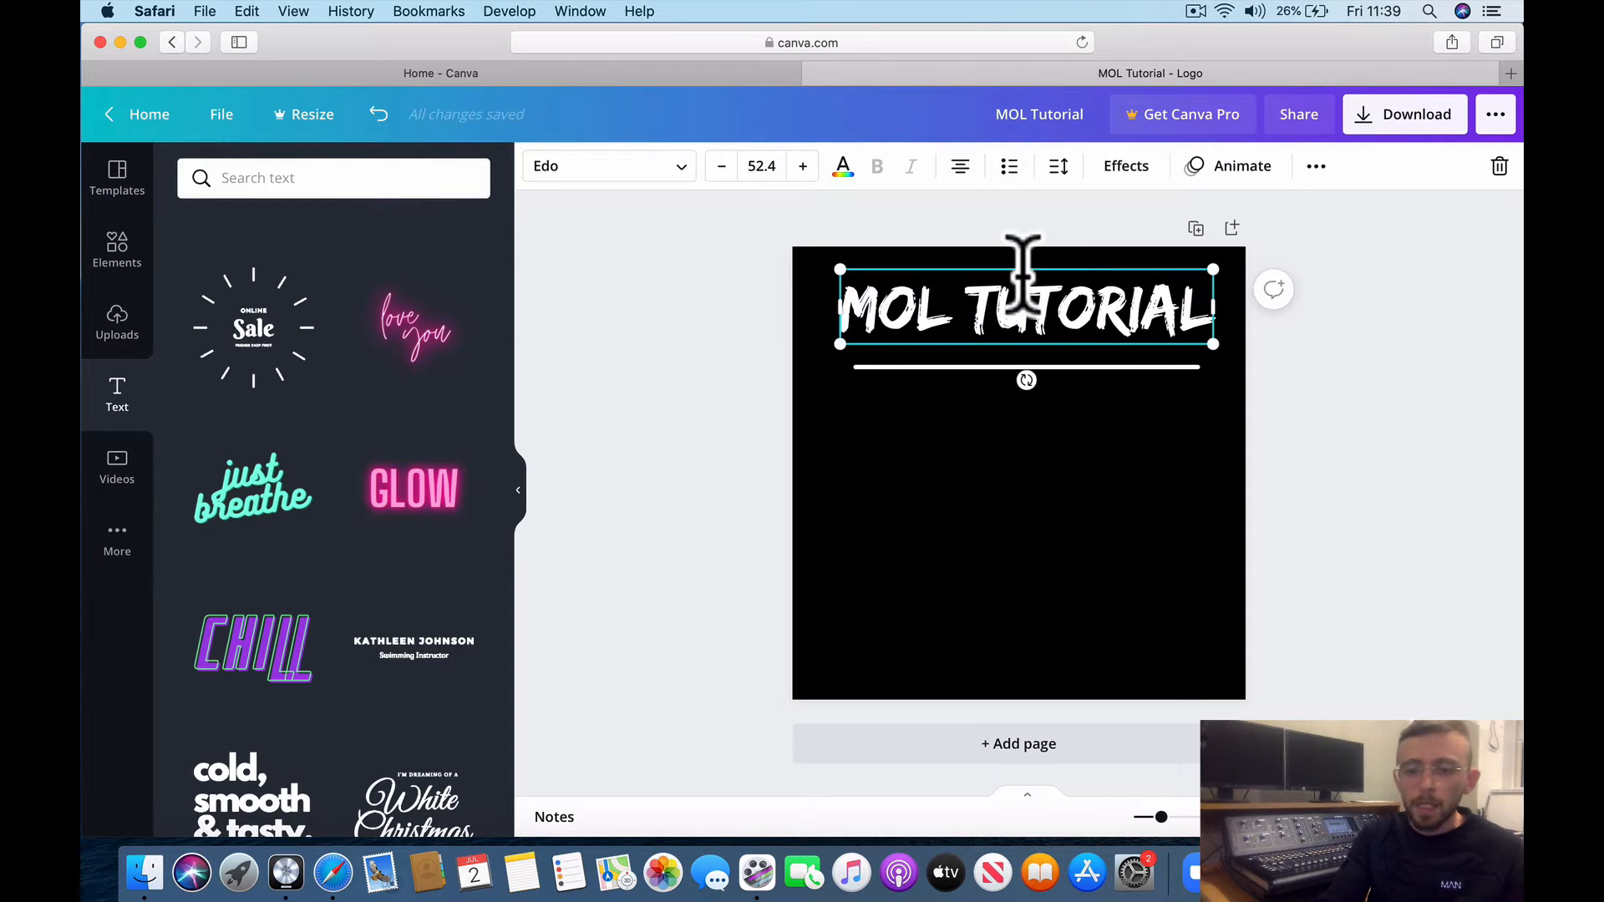
{"action": "left_click", "coordinate": [1491, 476]}
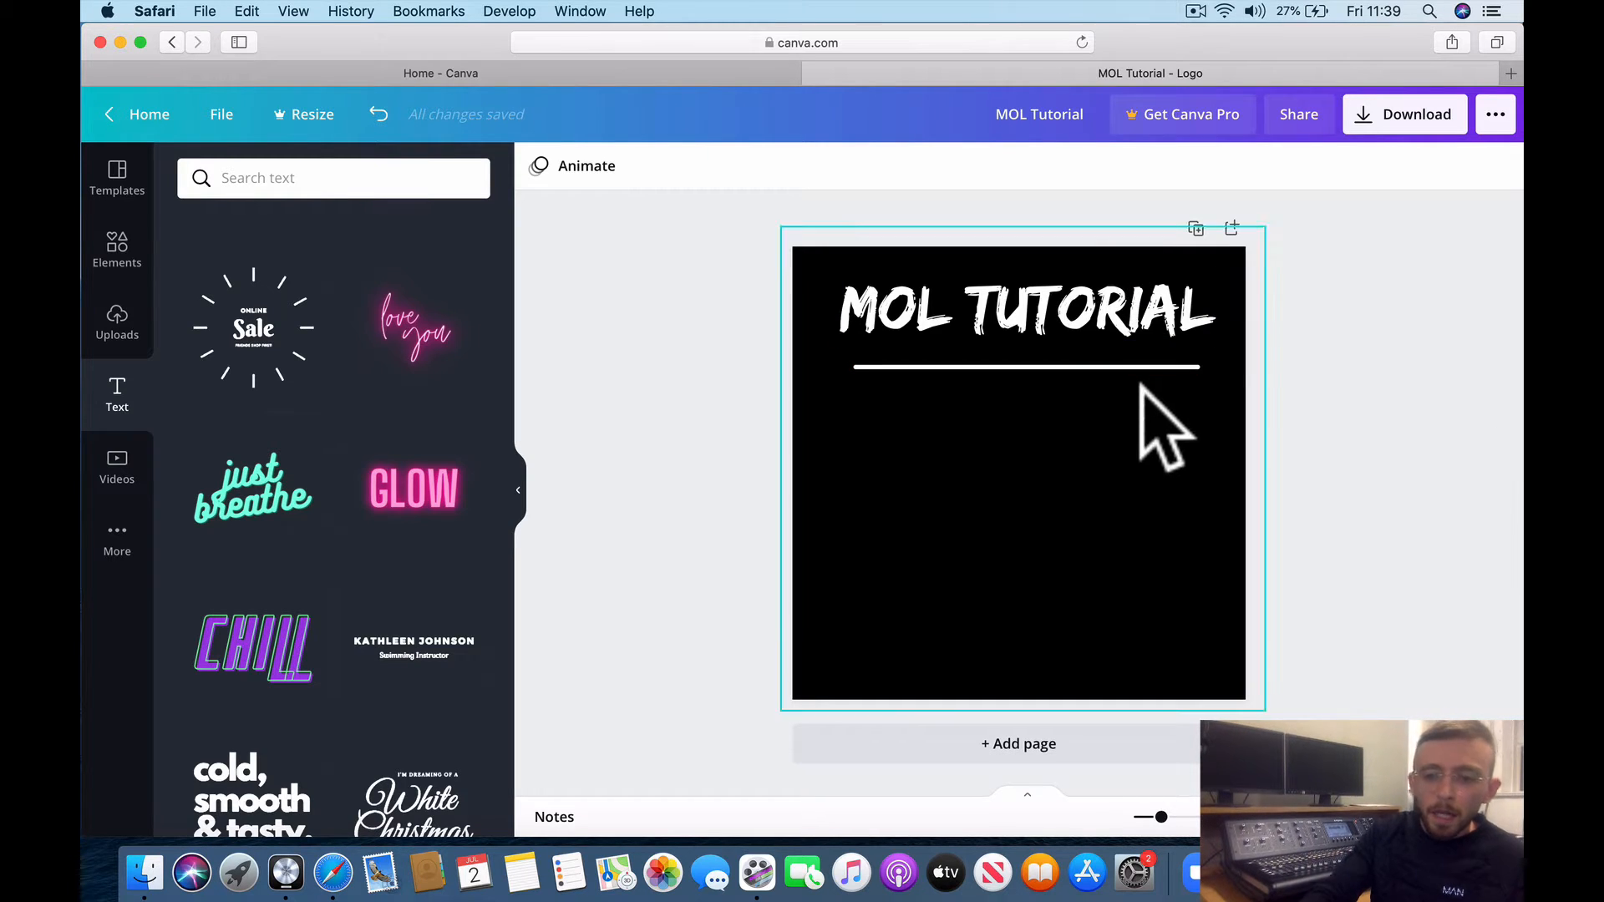
{"action": "left_click", "coordinate": [1079, 507]}
{"action": "left_click", "coordinate": [1501, 462]}
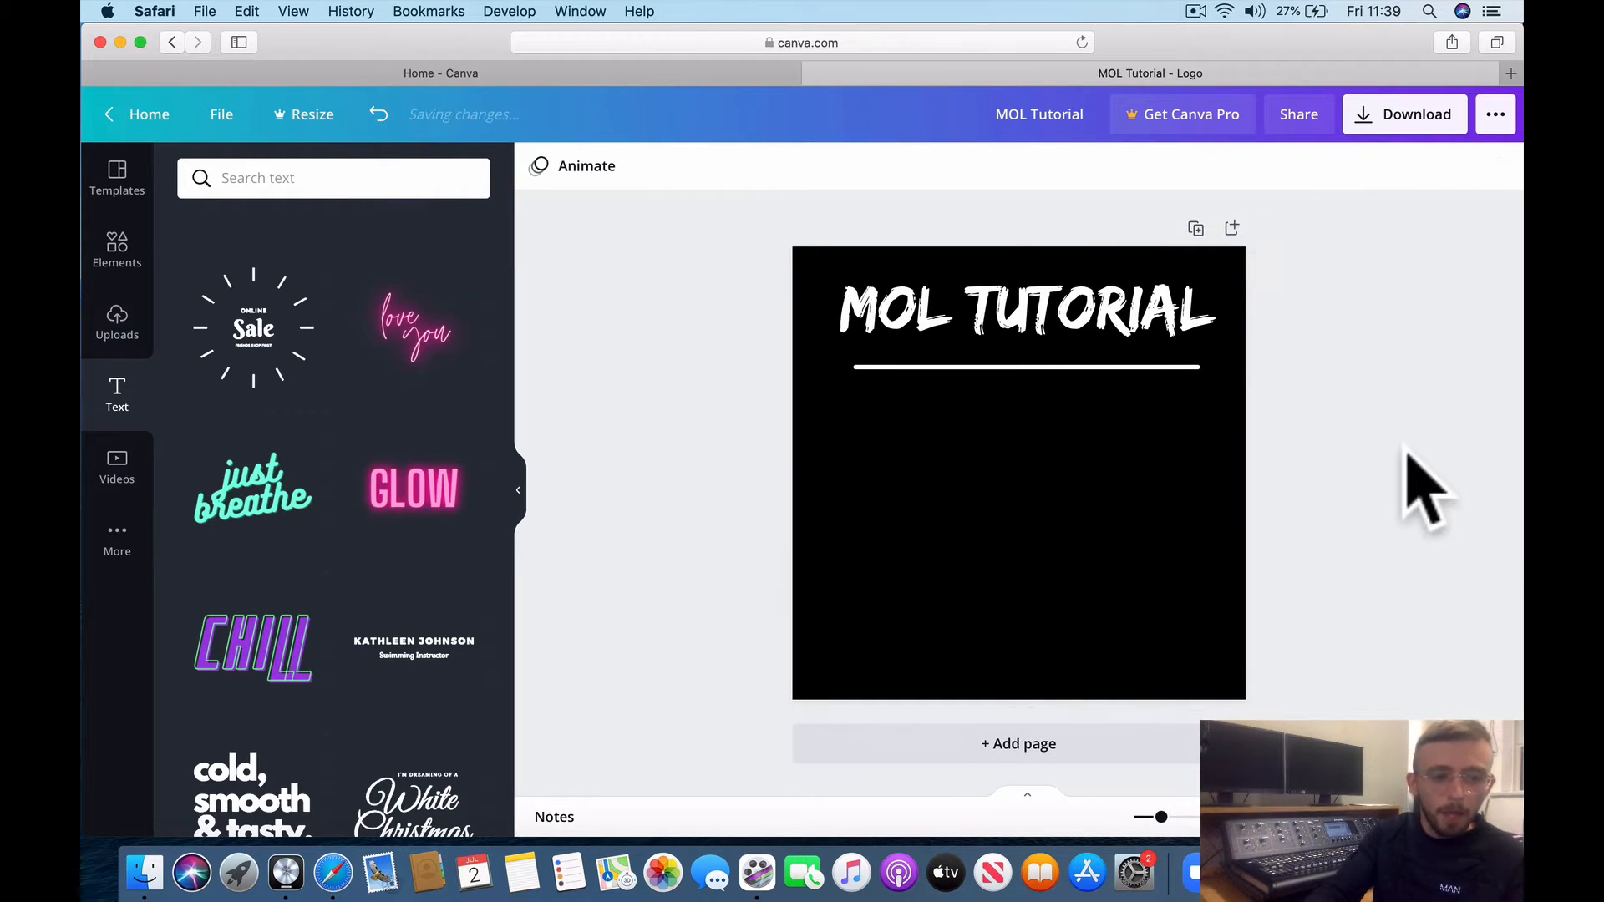
- Look through the uploaded images and open Google in a new browser tab
{"action": "left_click", "coordinate": [117, 324]}
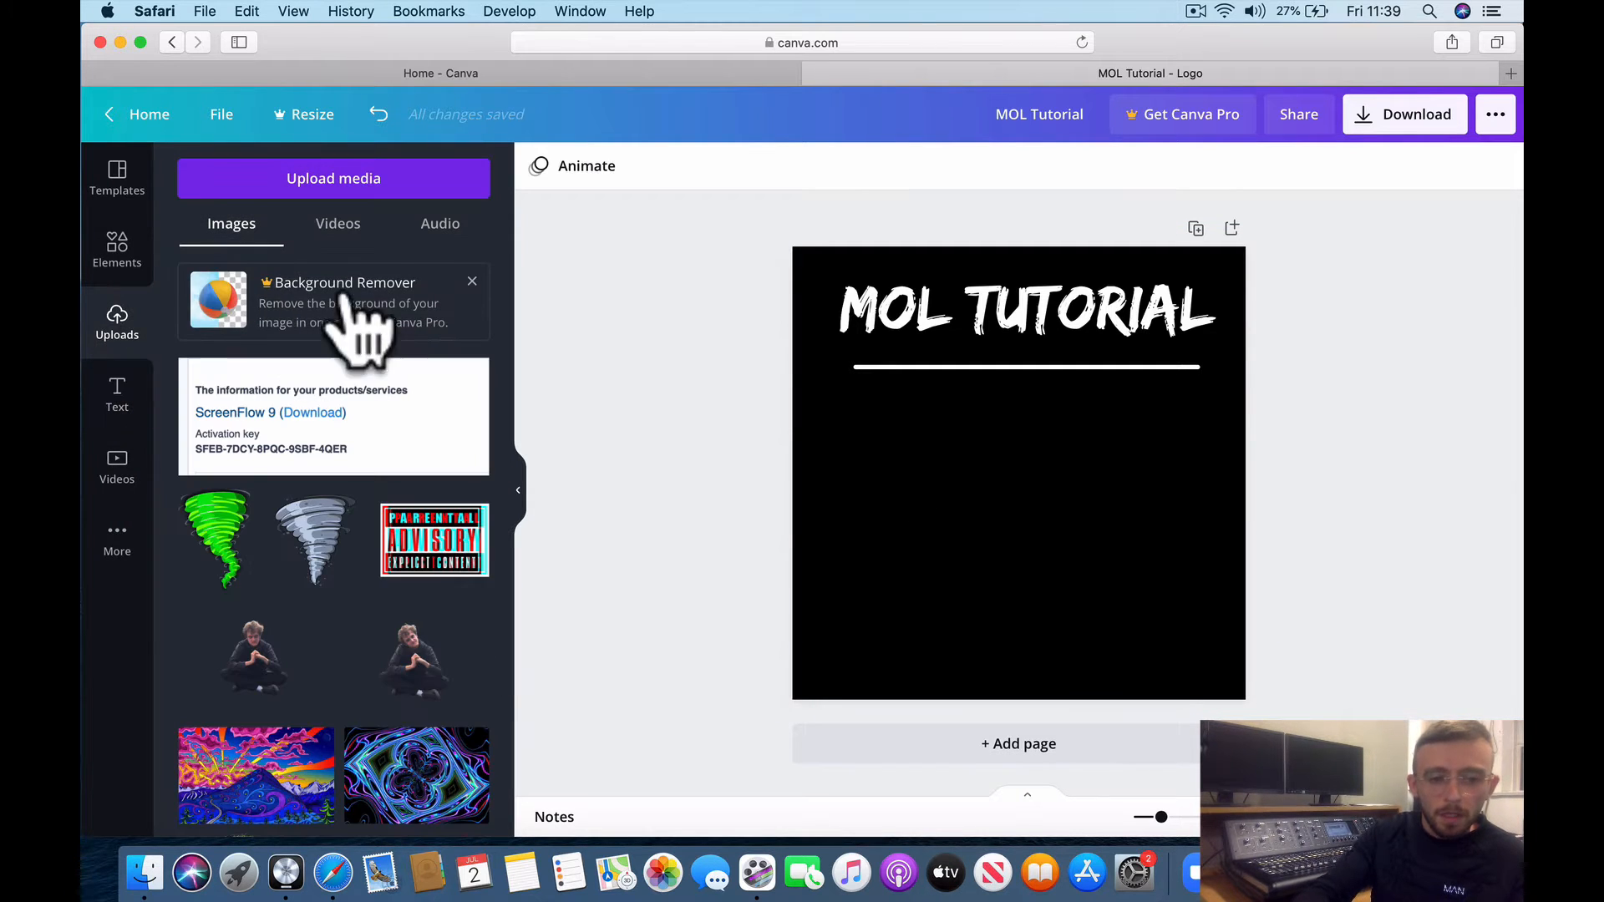
{"action": "scroll", "coordinate": [369, 581], "scroll_direction": "down", "scroll_amount": 2}
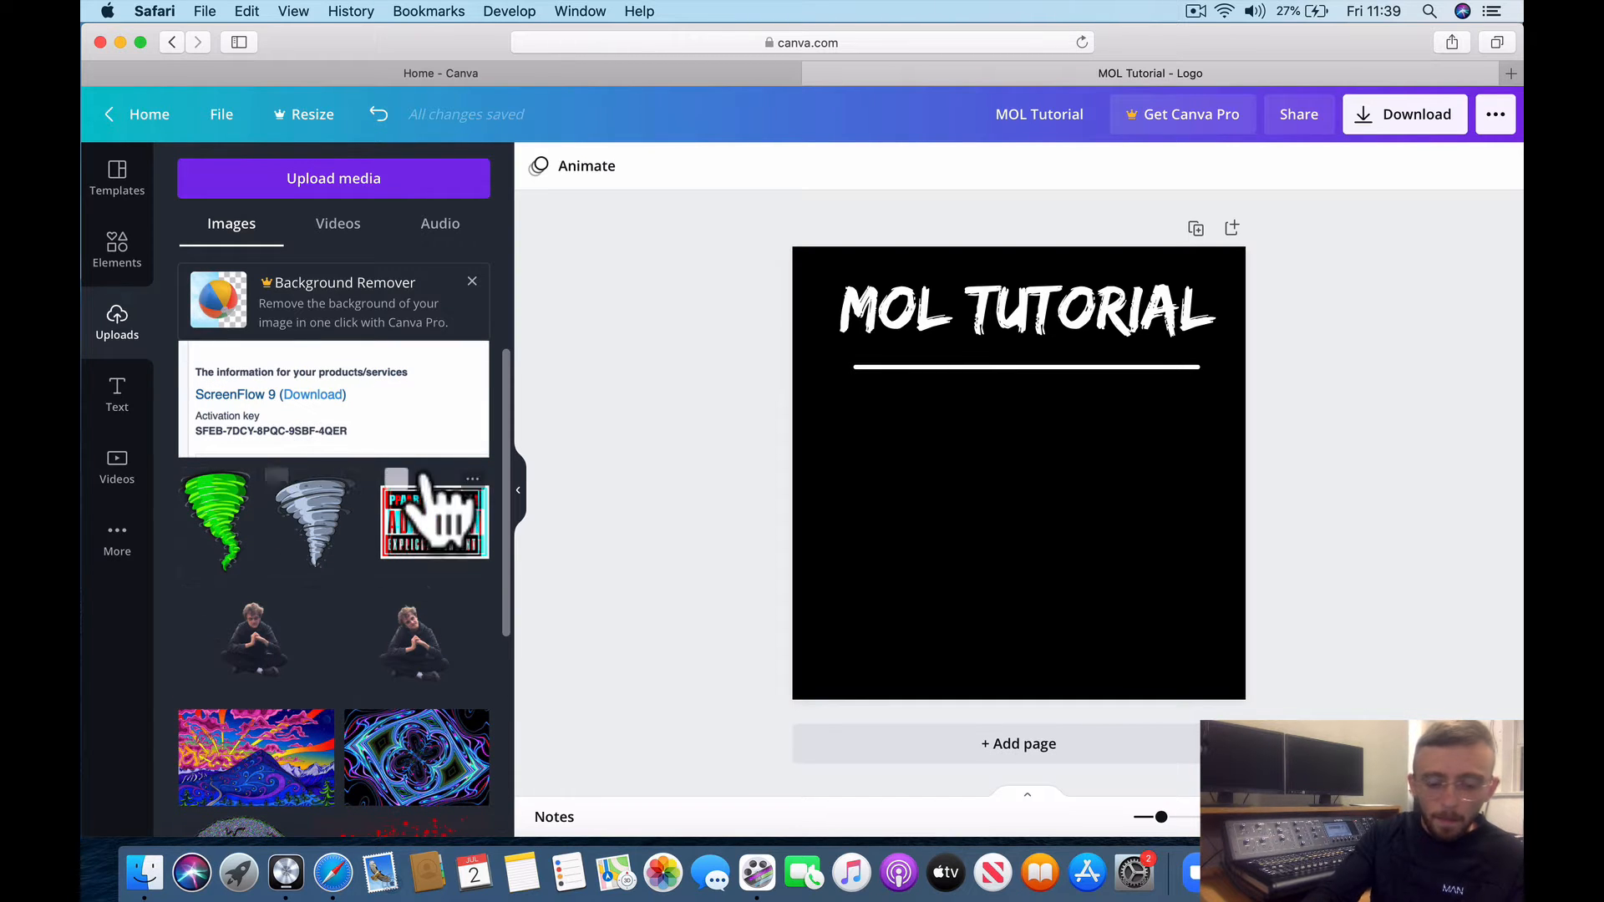
{"action": "key", "text": "super+t"}
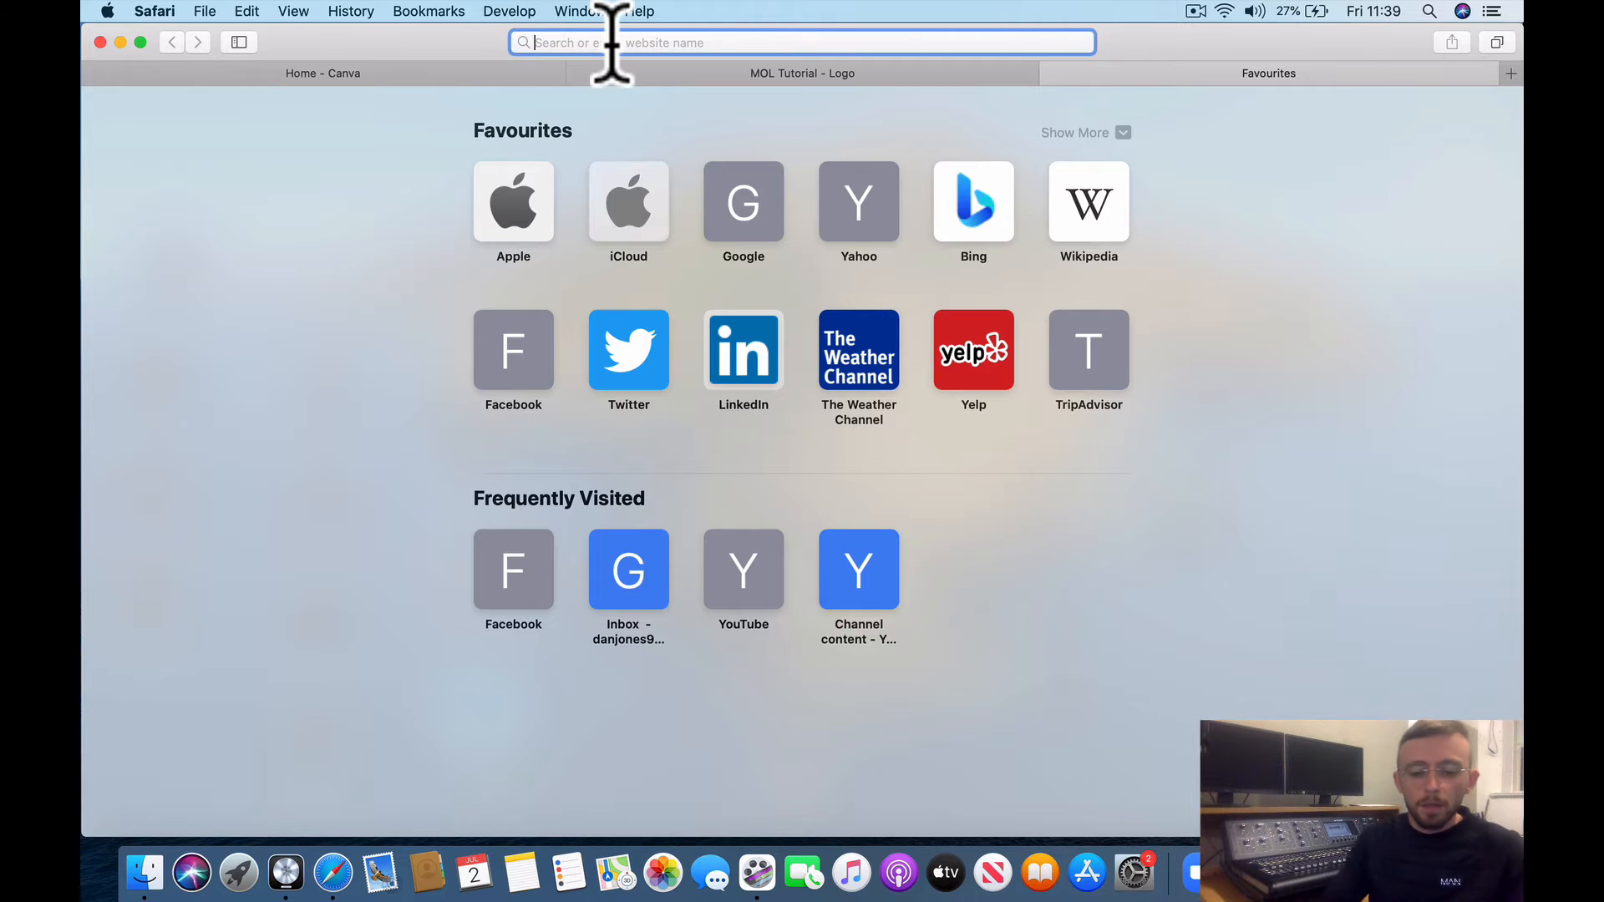
{"action": "type", "text": "google"}
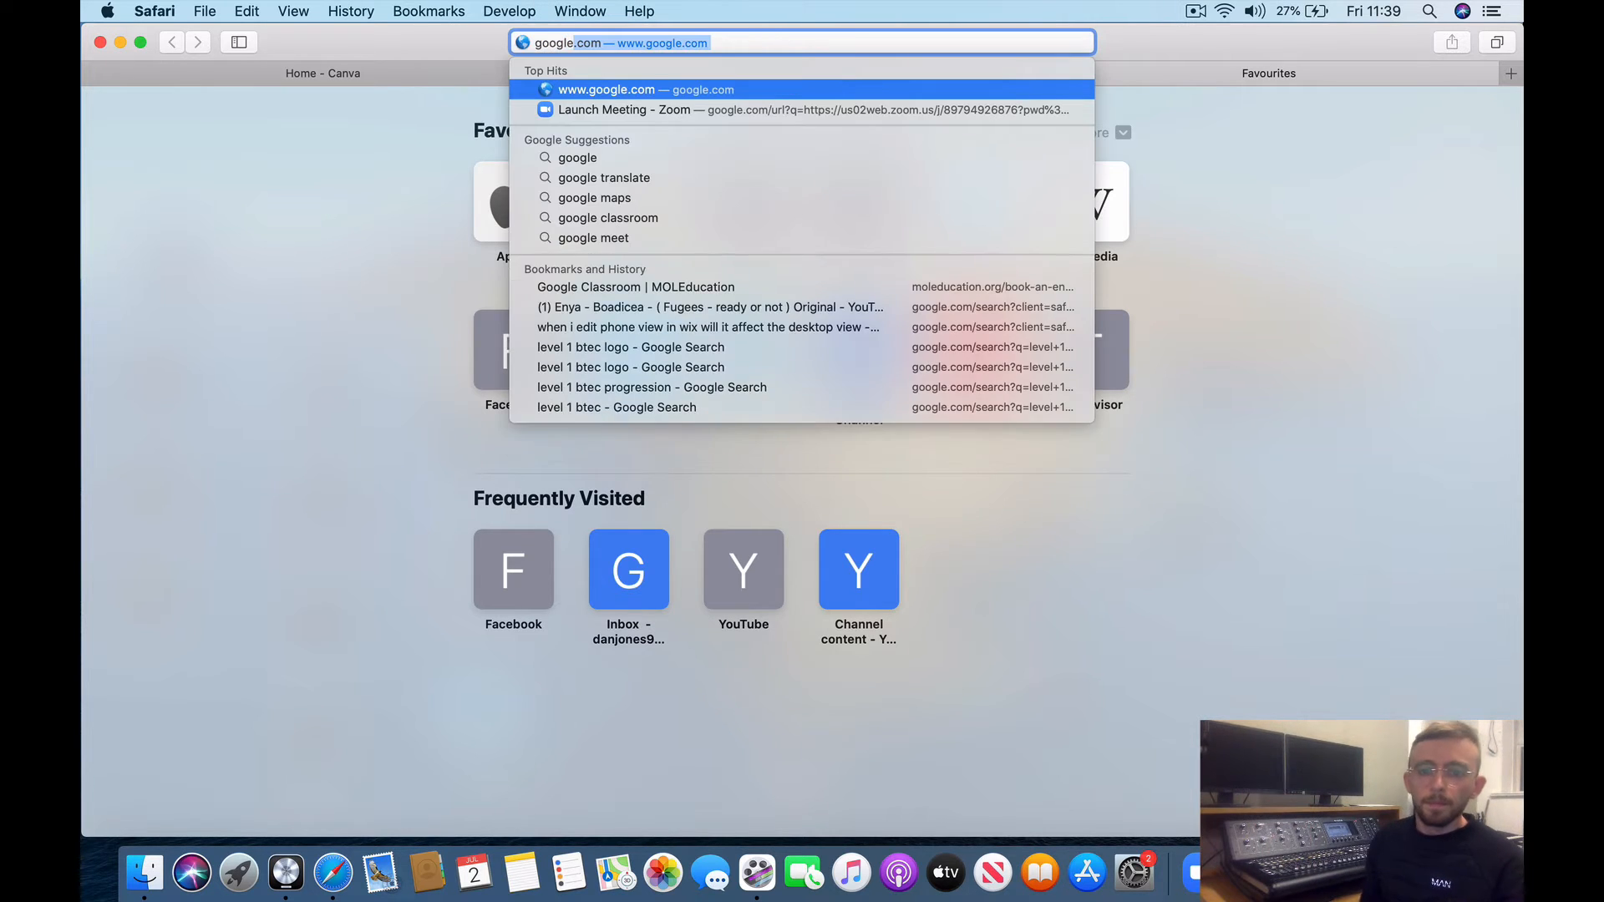
{"action": "key", "text": "Return"}
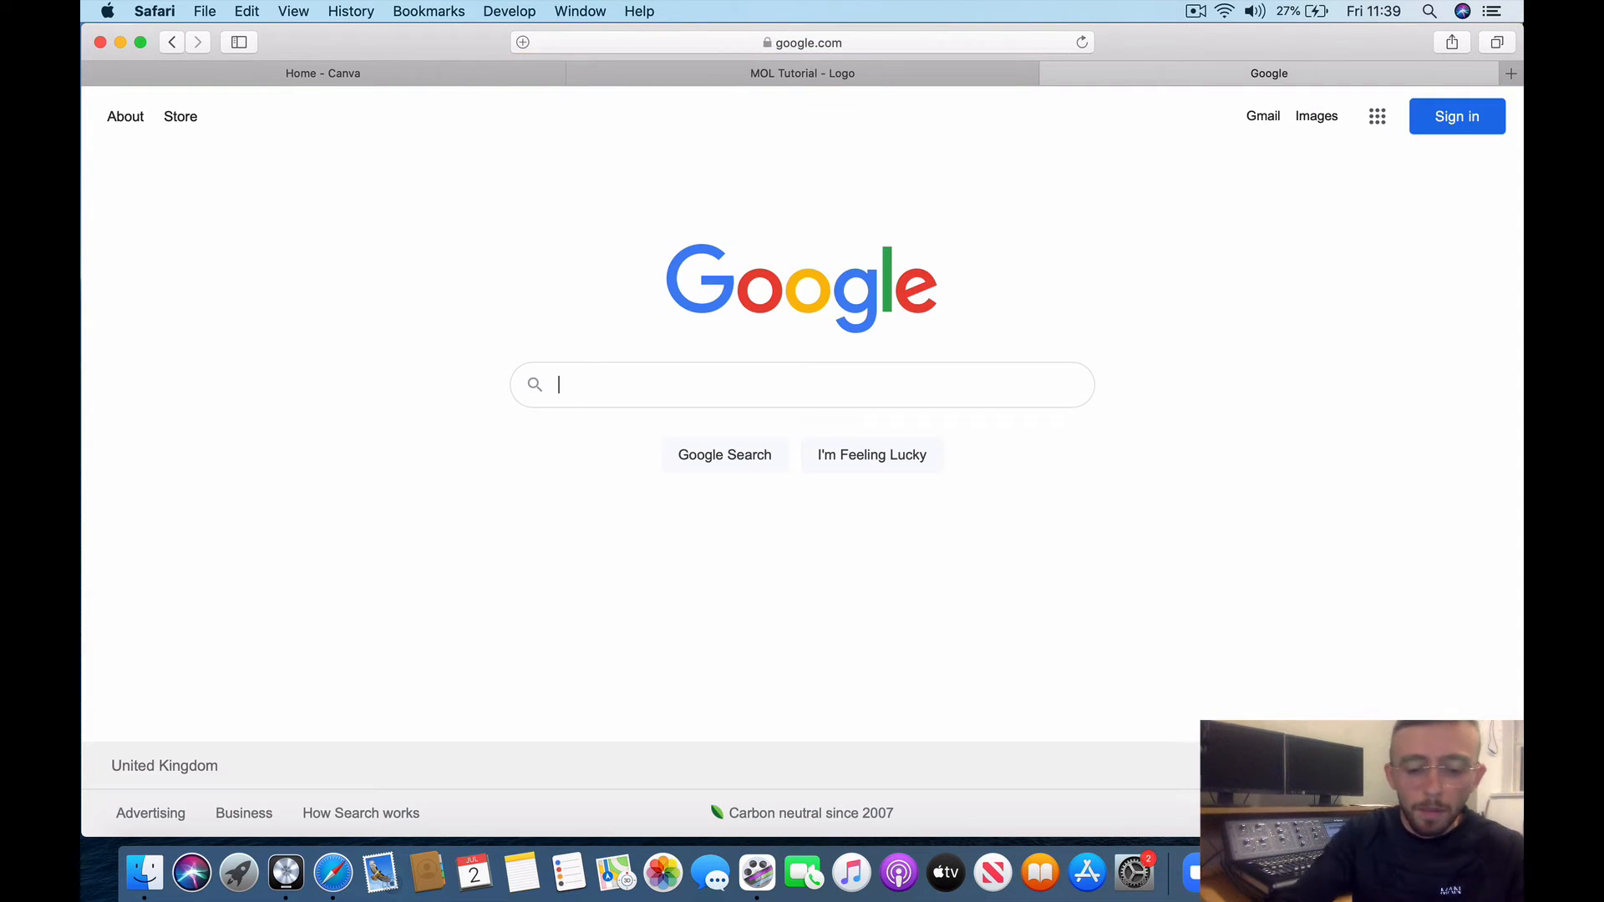
- Search Google for "image", switch to image results and search for "piano" there
{"action": "type", "text": "image"}
{"action": "key", "text": "Return"}
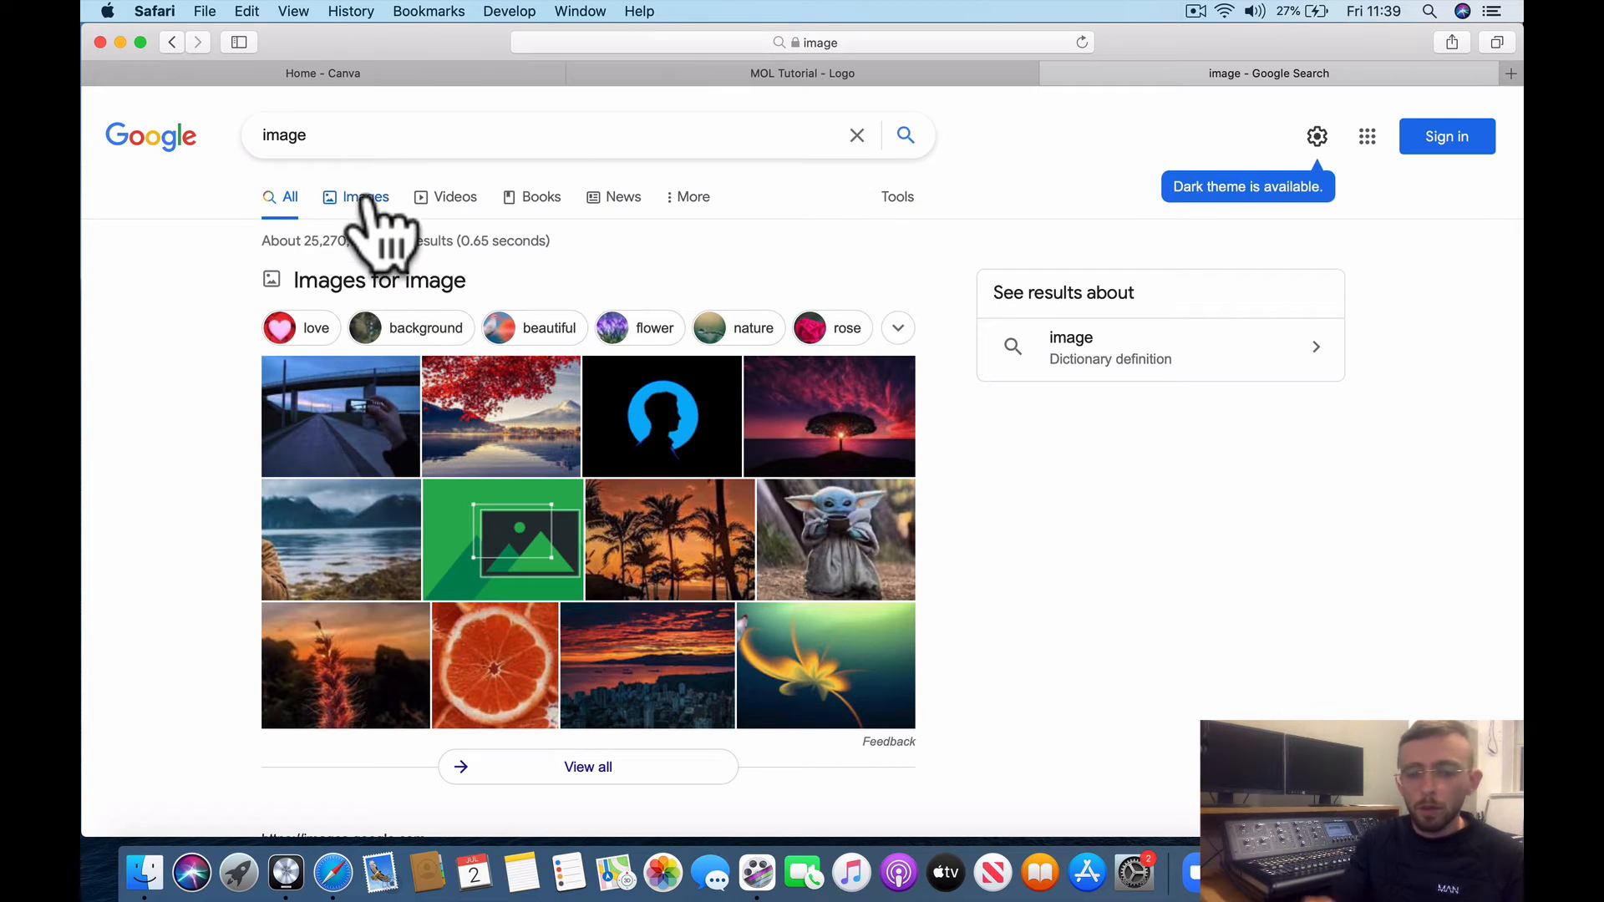
{"action": "left_click", "coordinate": [365, 200]}
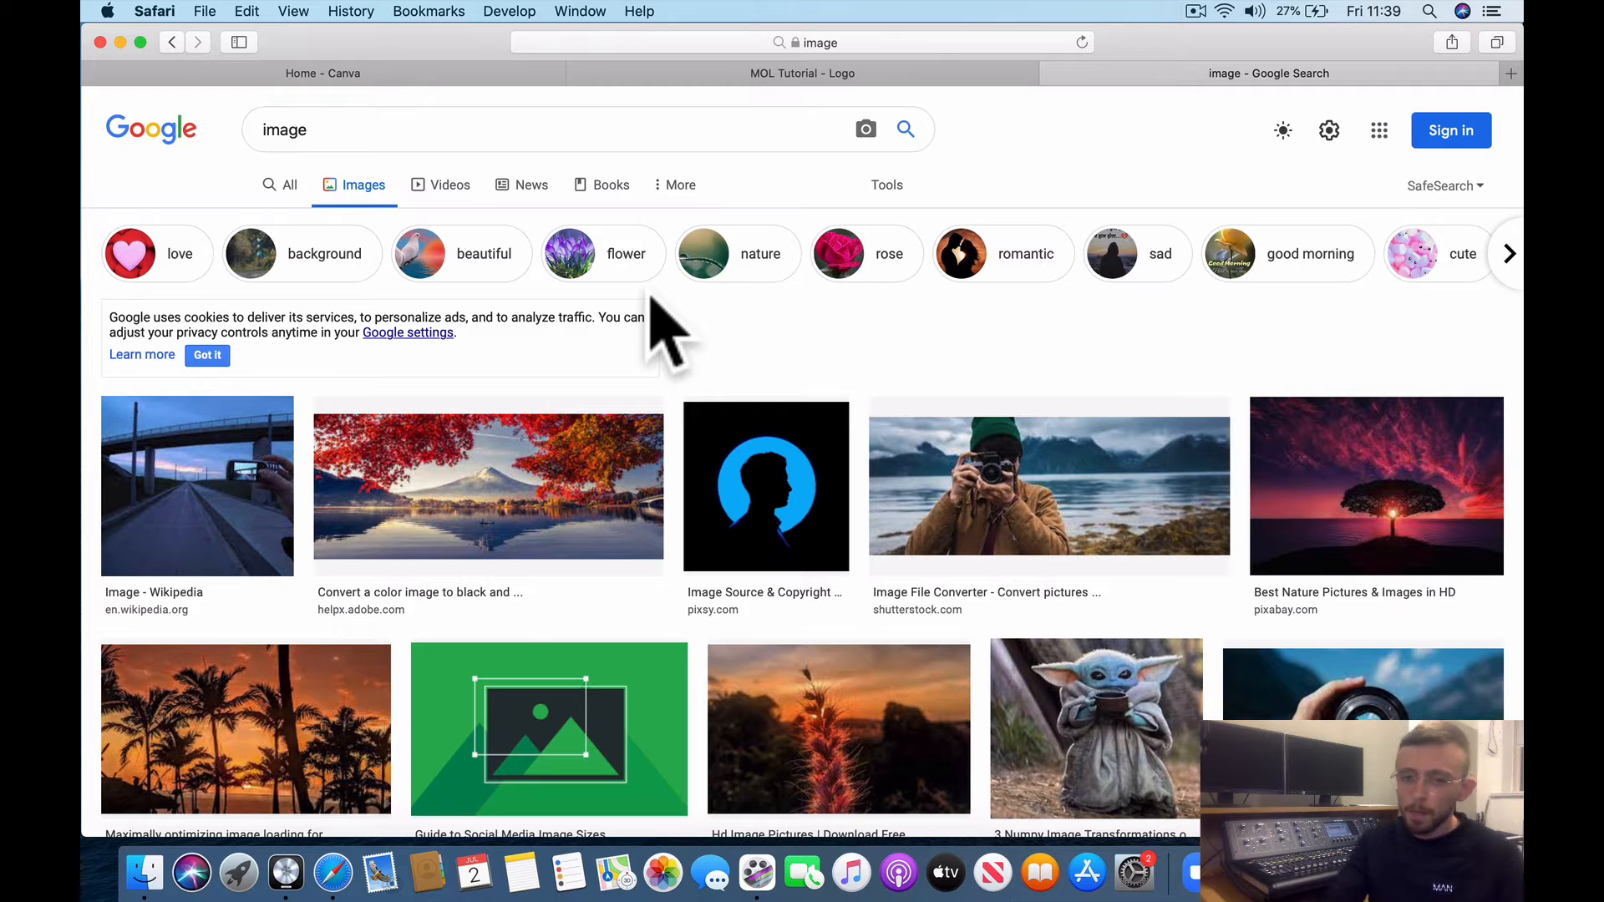
{"action": "left_click", "coordinate": [522, 127]}
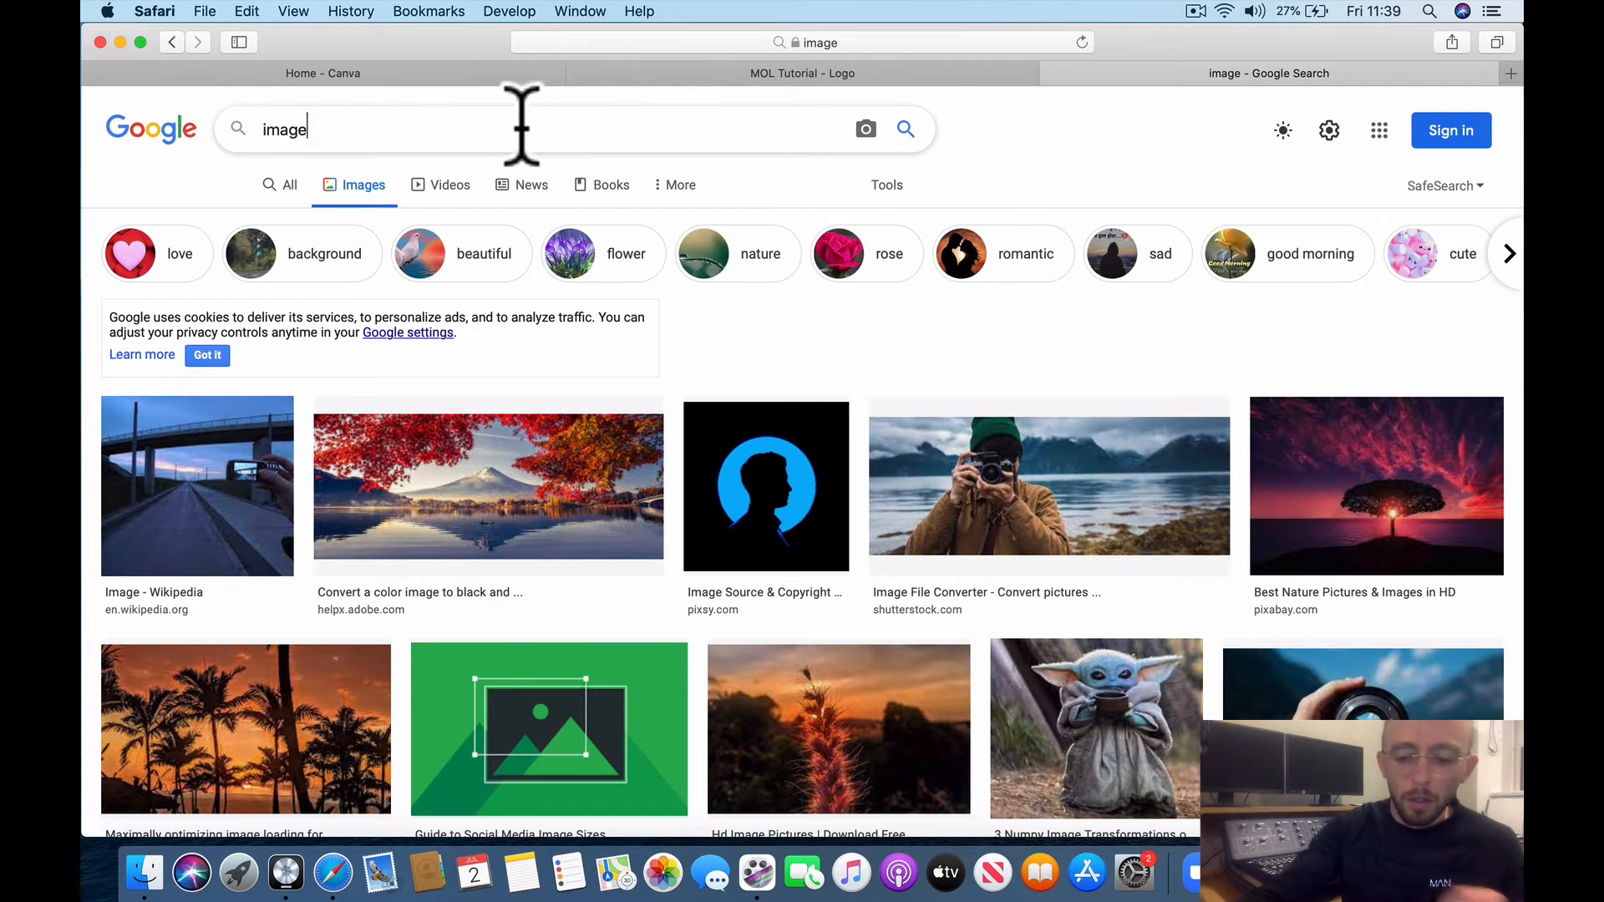
{"action": "type", "text": "piano"}
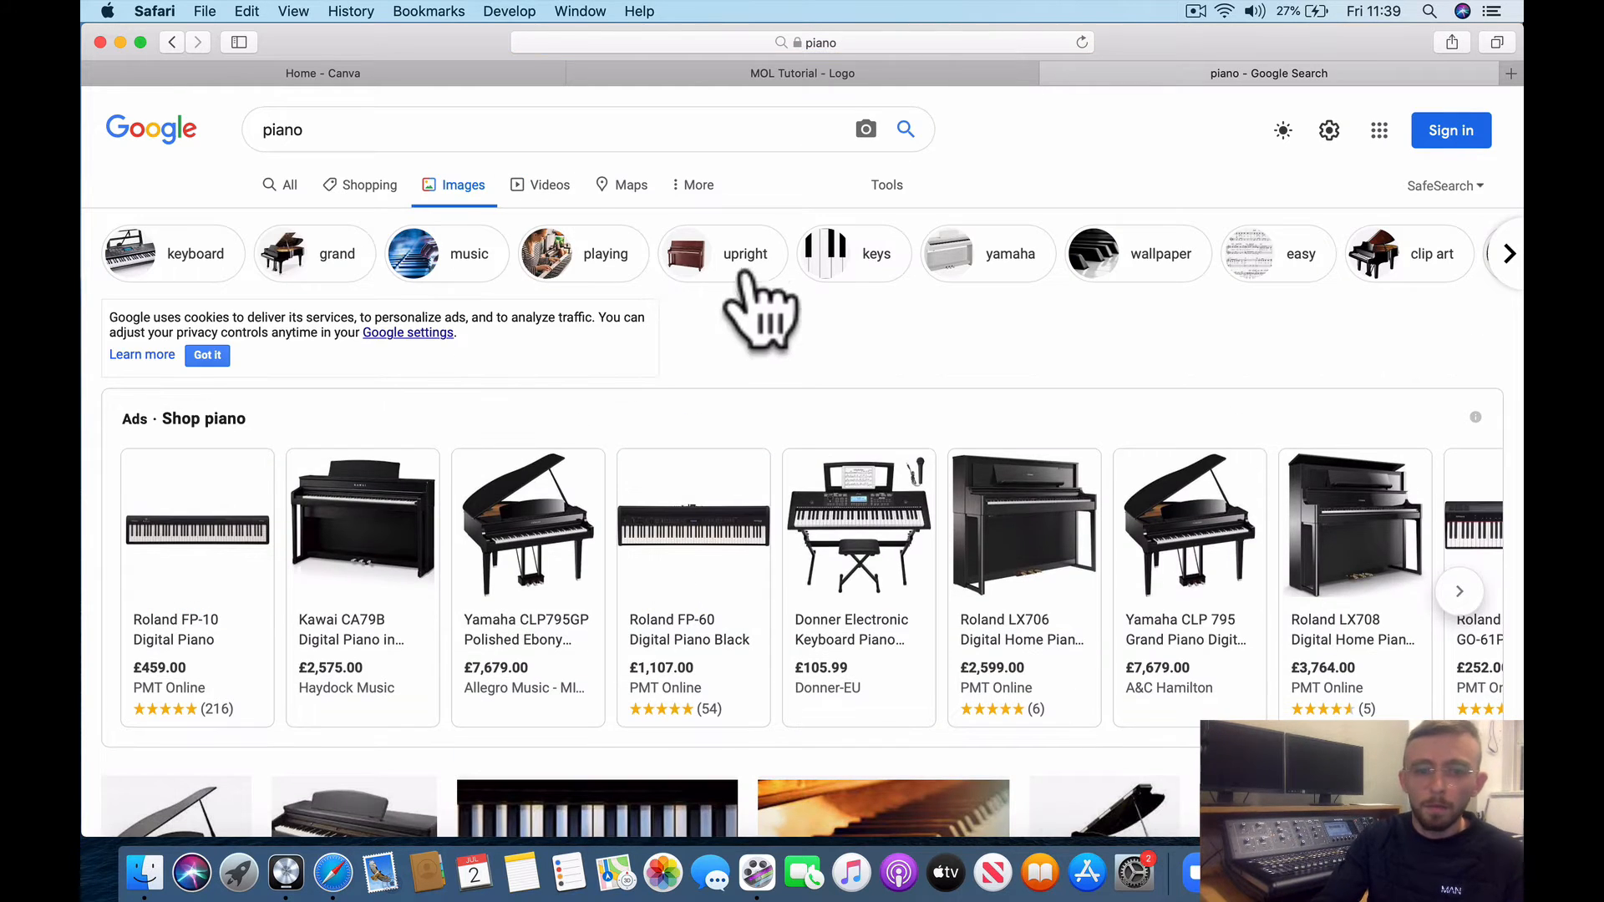
- Filter the piano image results by the Transparent colour option
{"action": "left_click", "coordinate": [886, 187]}
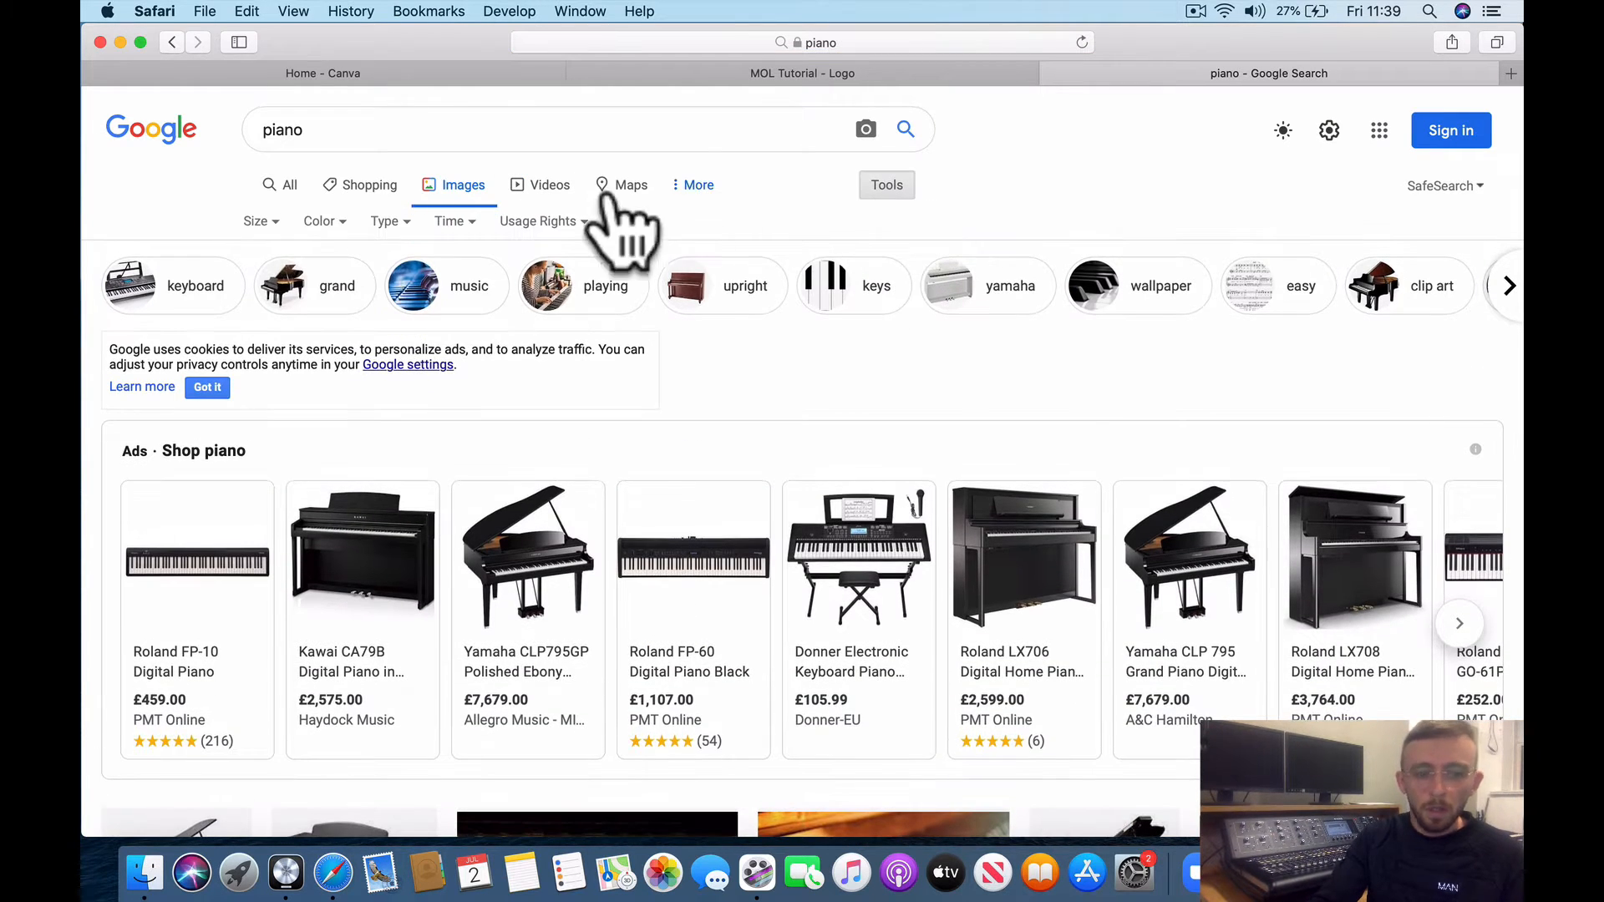
{"action": "left_click", "coordinate": [325, 221]}
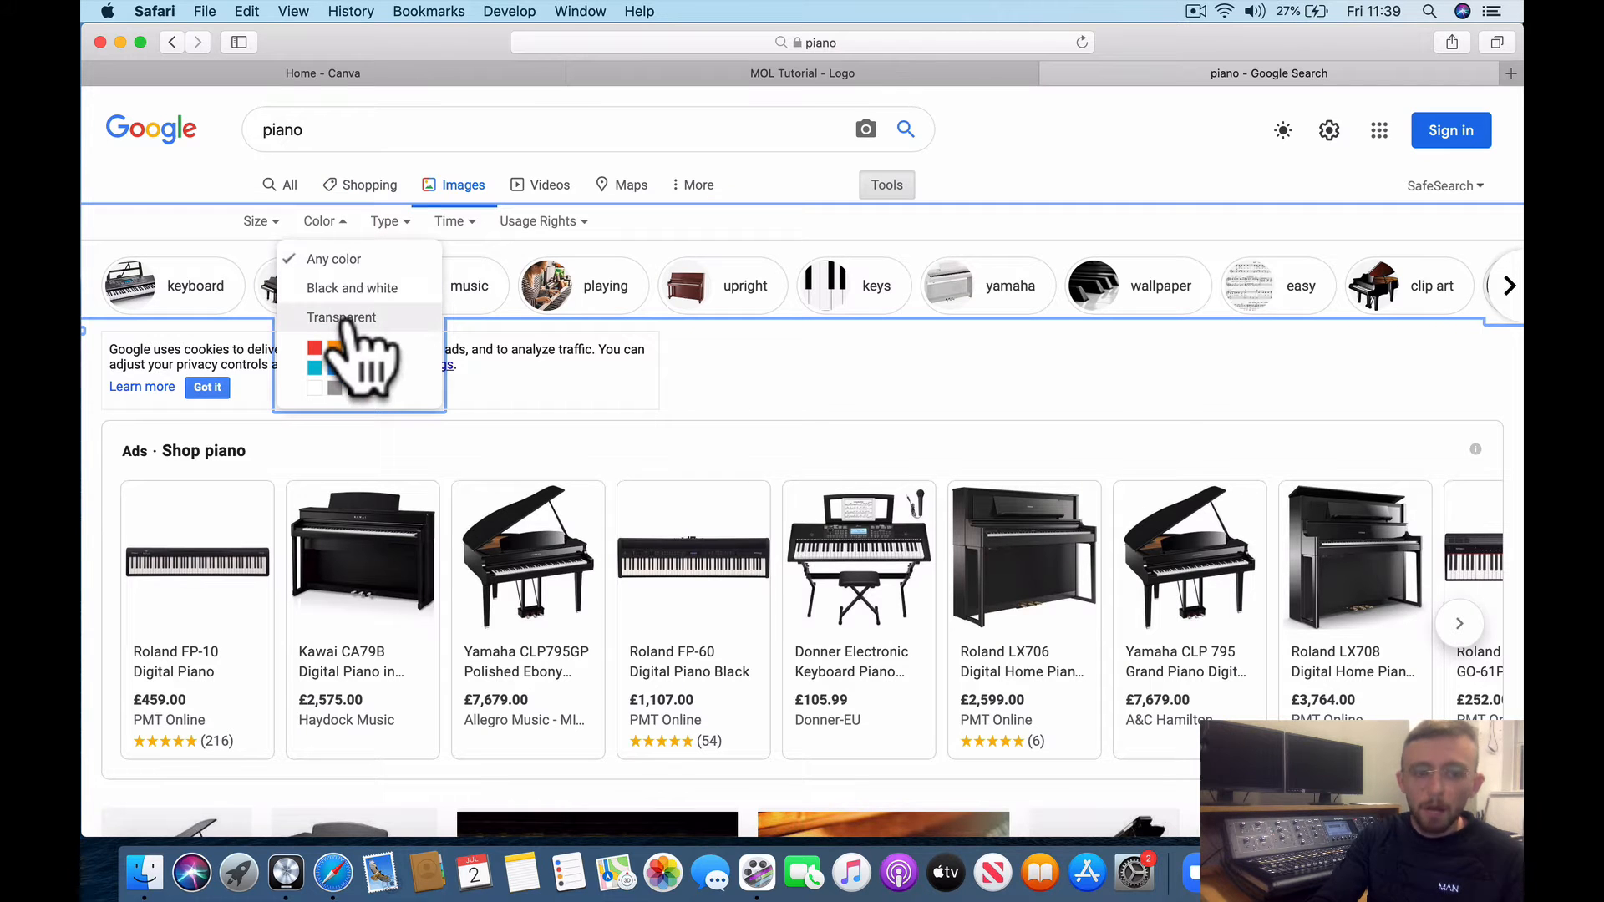
{"action": "left_click", "coordinate": [380, 319]}
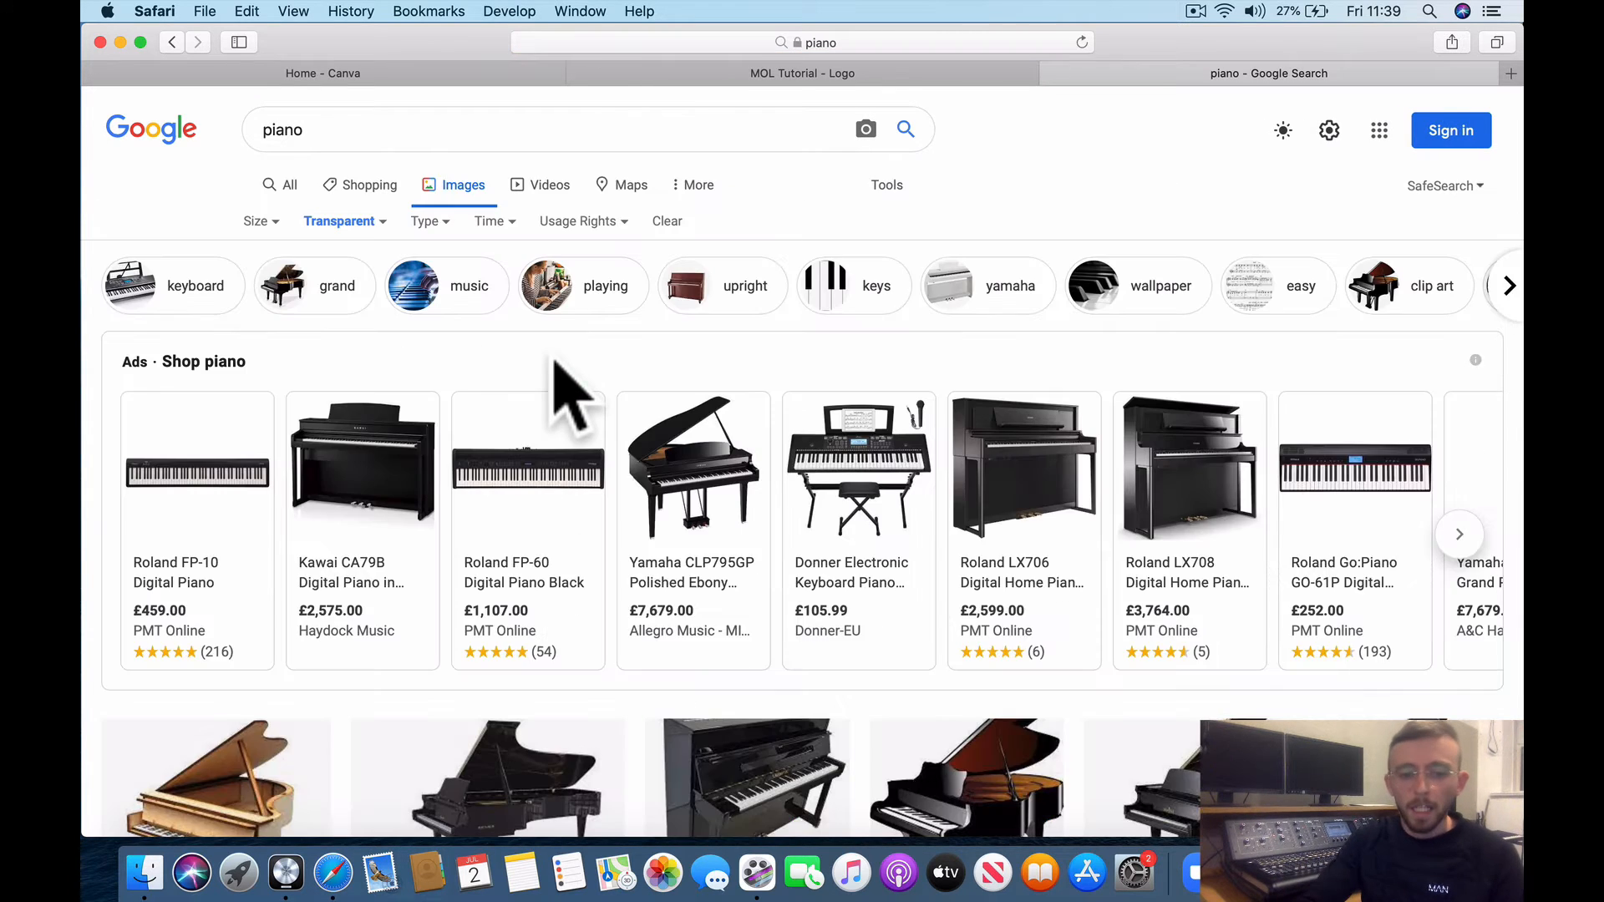
- Find the black grand piano image from Wikimedia Commons and save it to the Downloads folder
{"action": "scroll", "coordinate": [556, 368], "scroll_direction": "down", "scroll_amount": 1}
{"action": "scroll", "coordinate": [502, 680], "scroll_direction": "down", "scroll_amount": 6}
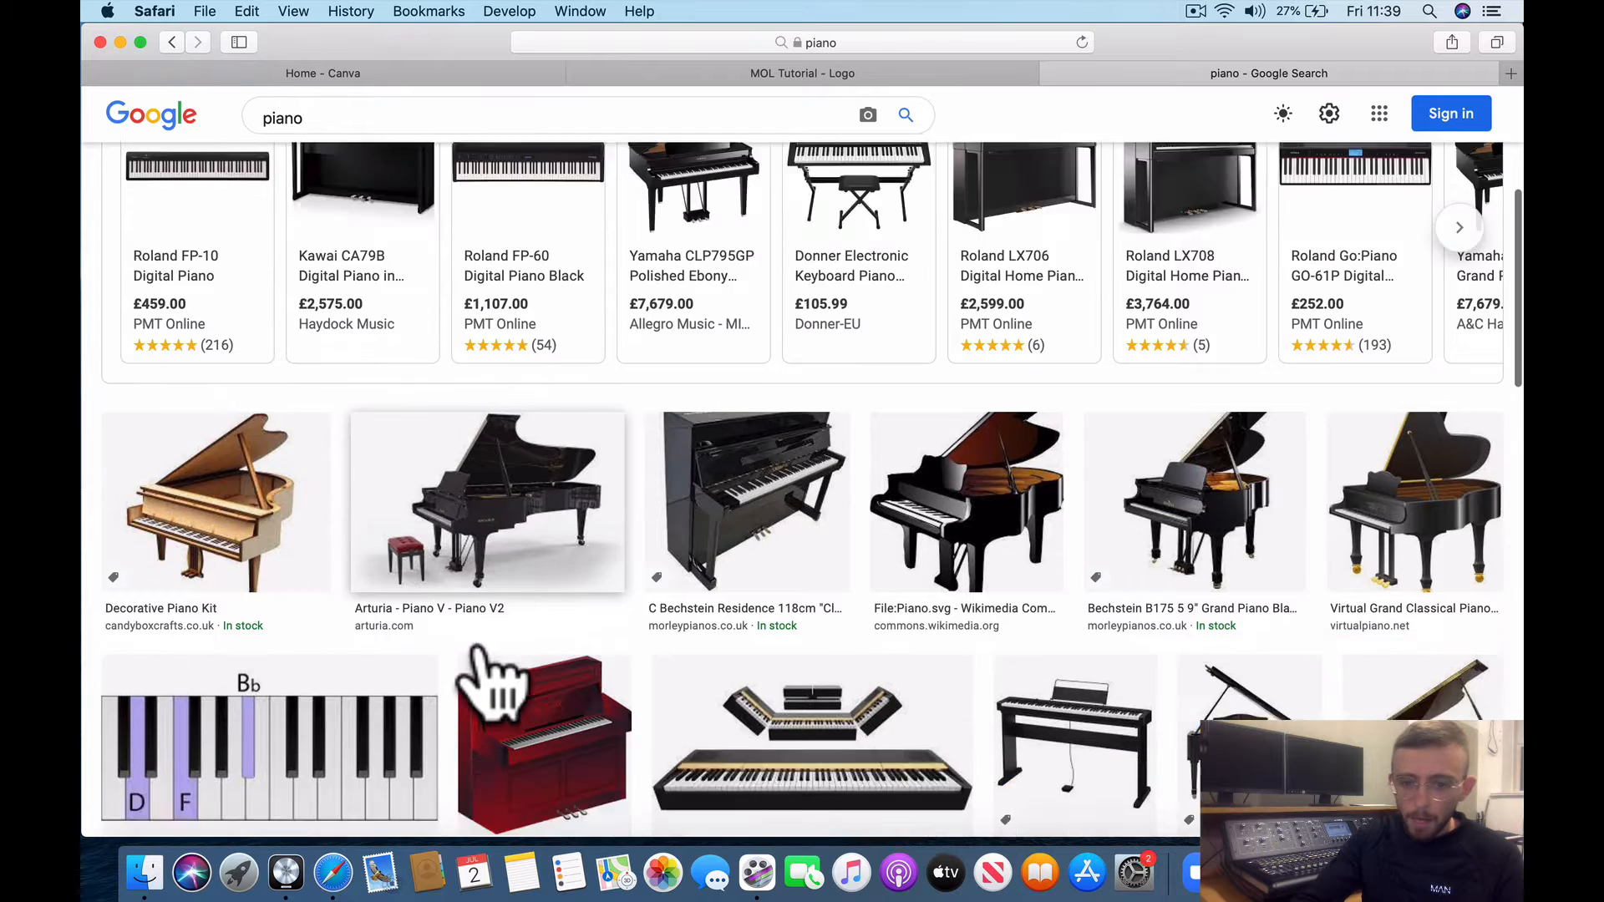
{"action": "scroll", "coordinate": [826, 601], "scroll_direction": "down", "scroll_amount": 1}
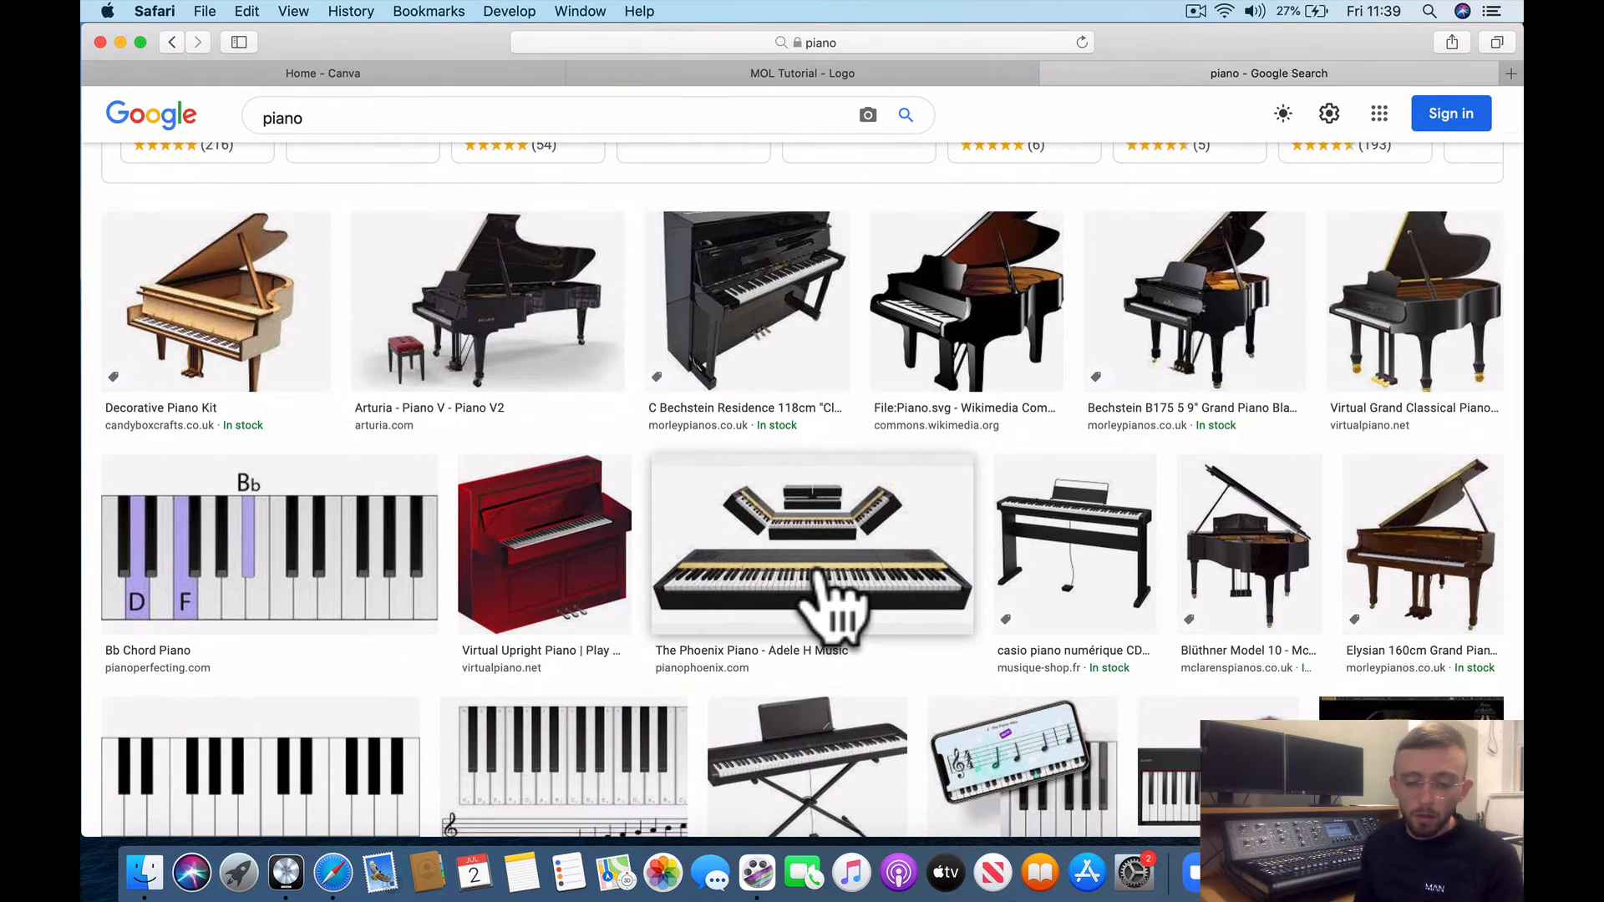
{"action": "scroll", "coordinate": [831, 601], "scroll_direction": "down", "scroll_amount": 2}
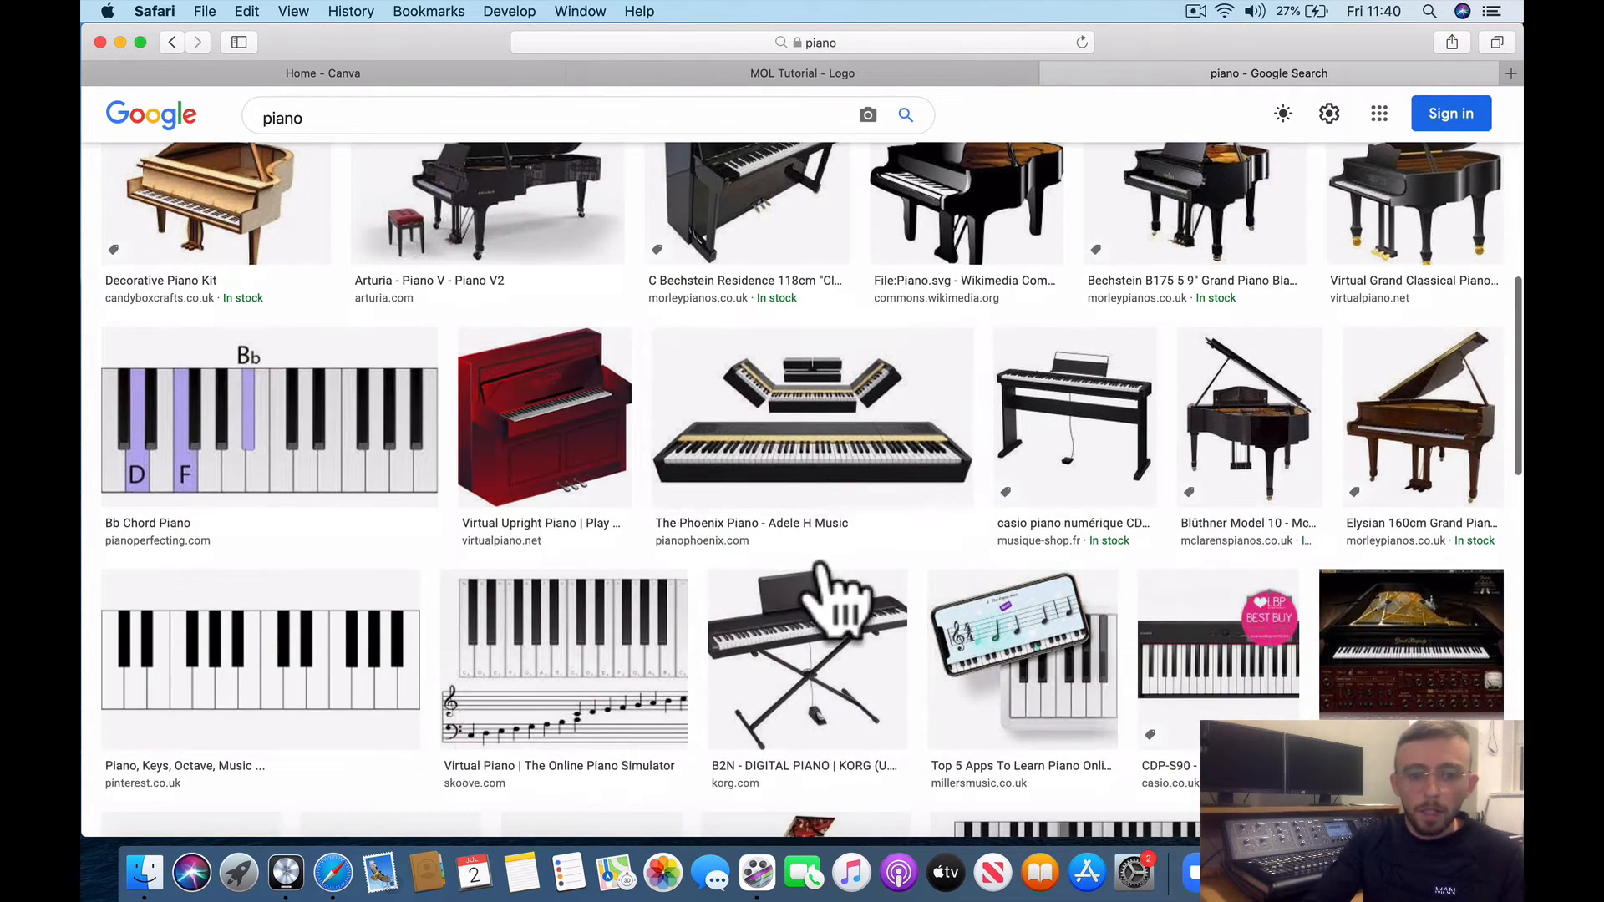
{"action": "scroll", "coordinate": [769, 429], "scroll_direction": "up", "scroll_amount": 2}
{"action": "left_click", "coordinate": [973, 322]}
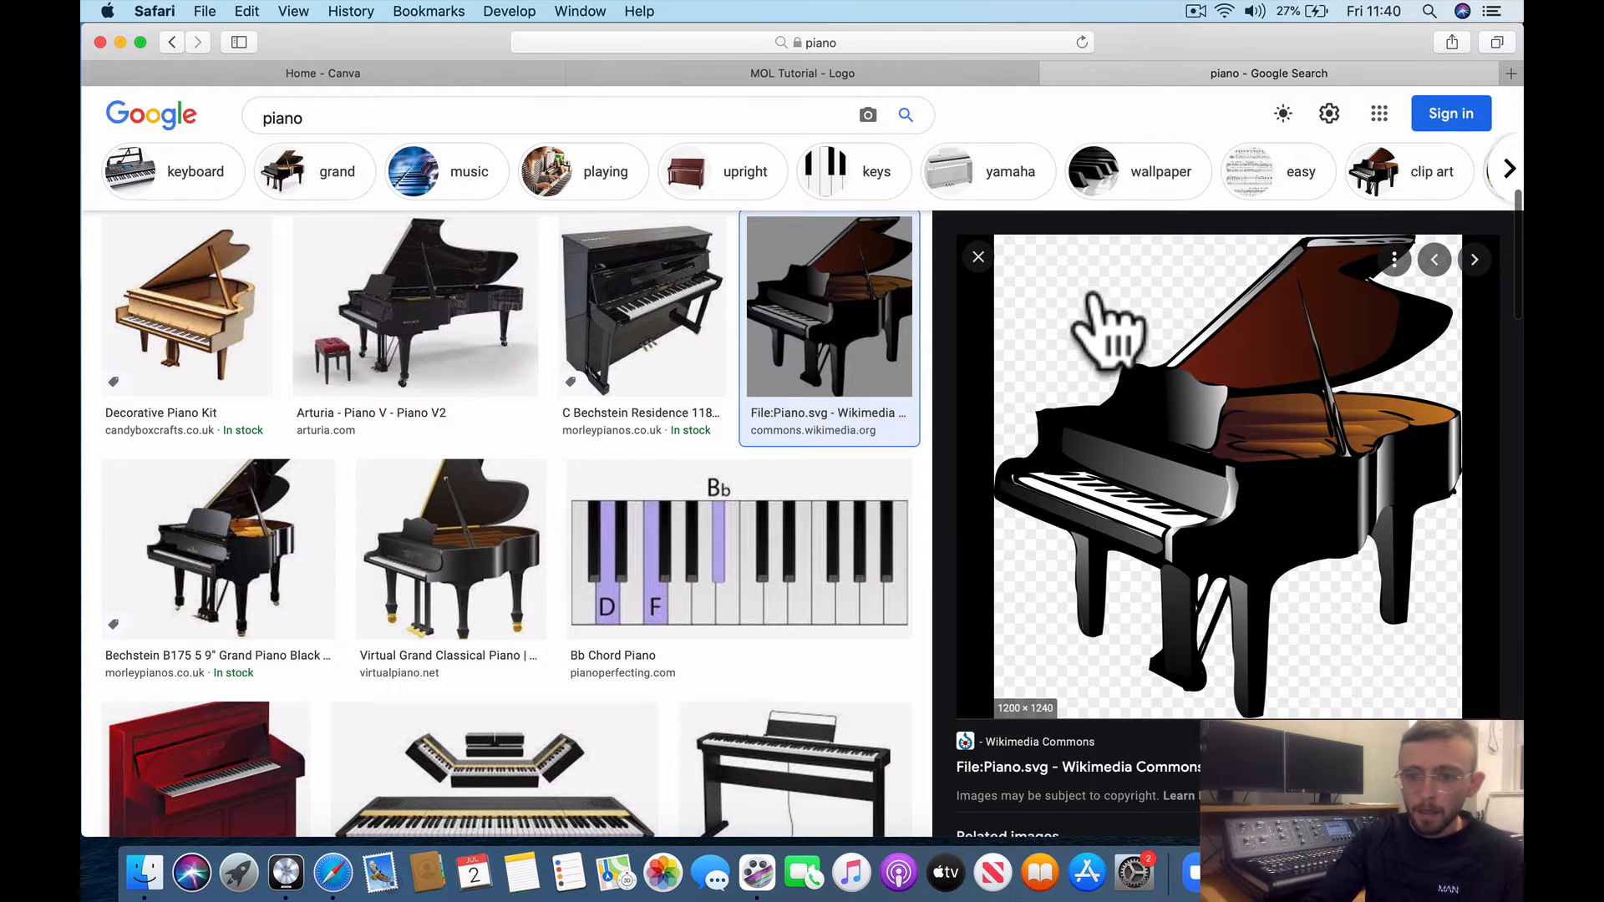
{"action": "right_click", "coordinate": [1169, 361]}
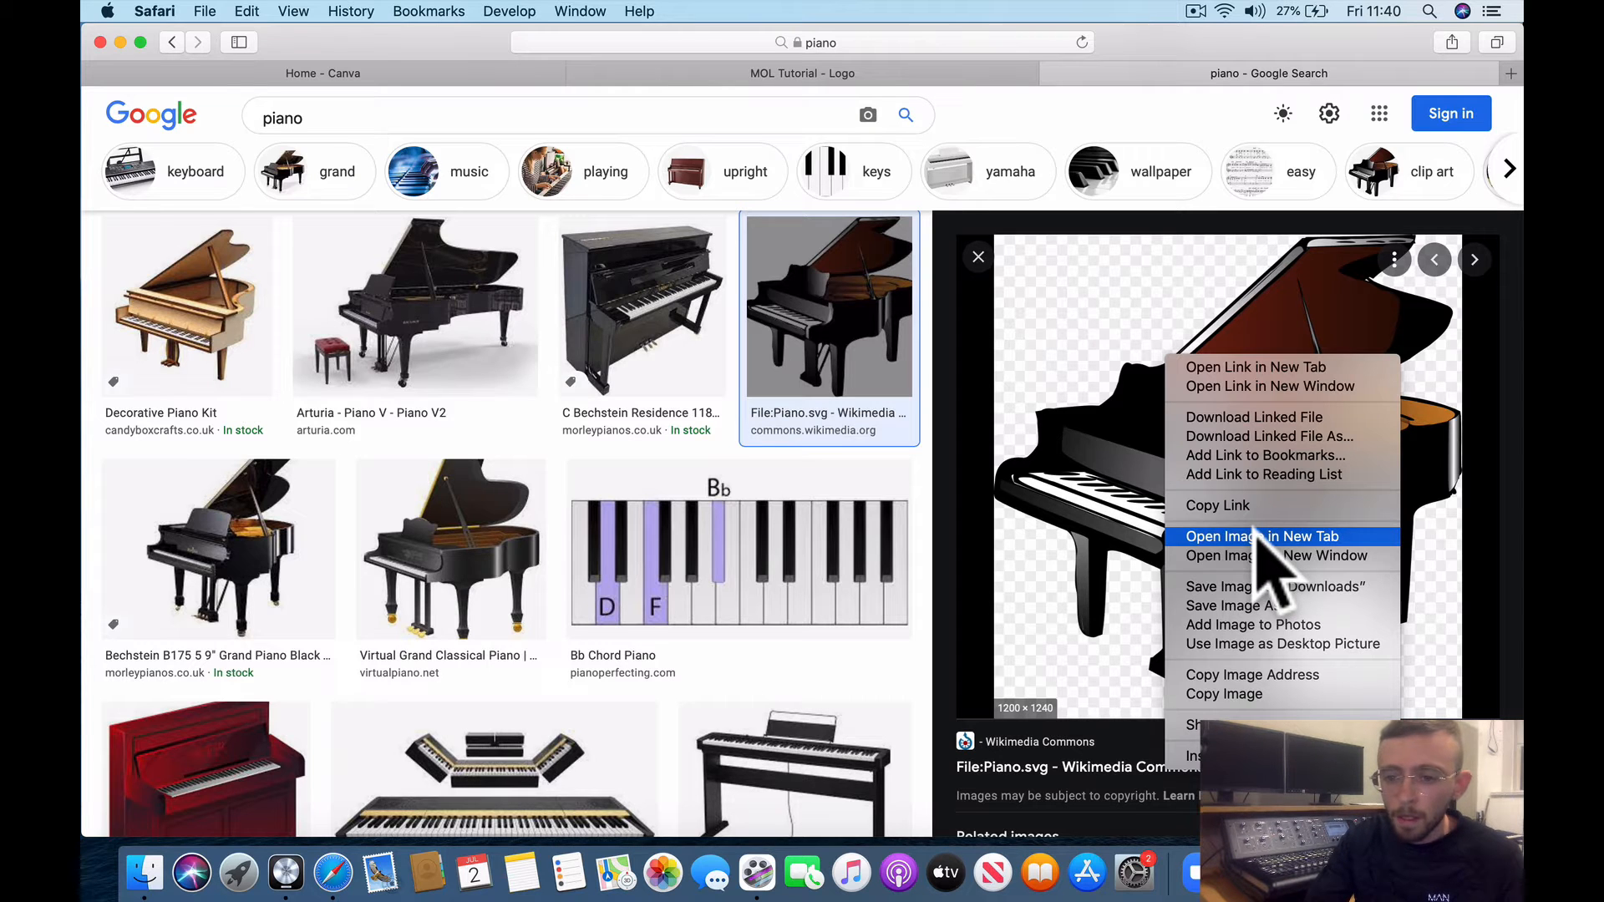
{"action": "left_click", "coordinate": [1273, 587]}
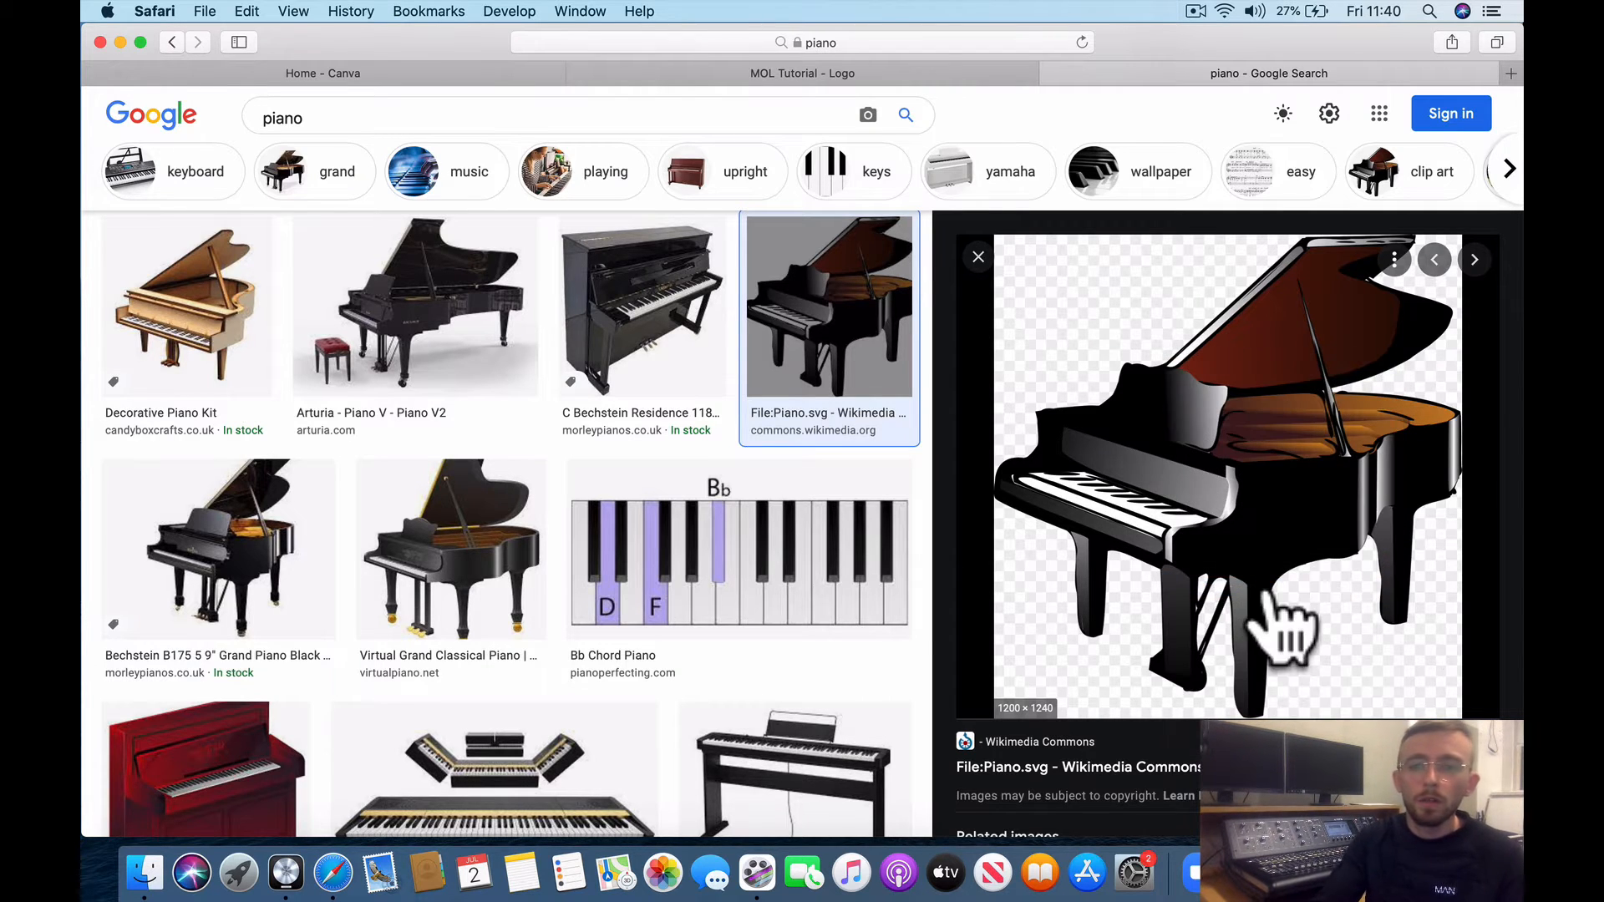
- Switch back to the Canva design and upload the saved piano PNG from the device's Downloads folder
{"action": "left_click", "coordinate": [937, 69]}
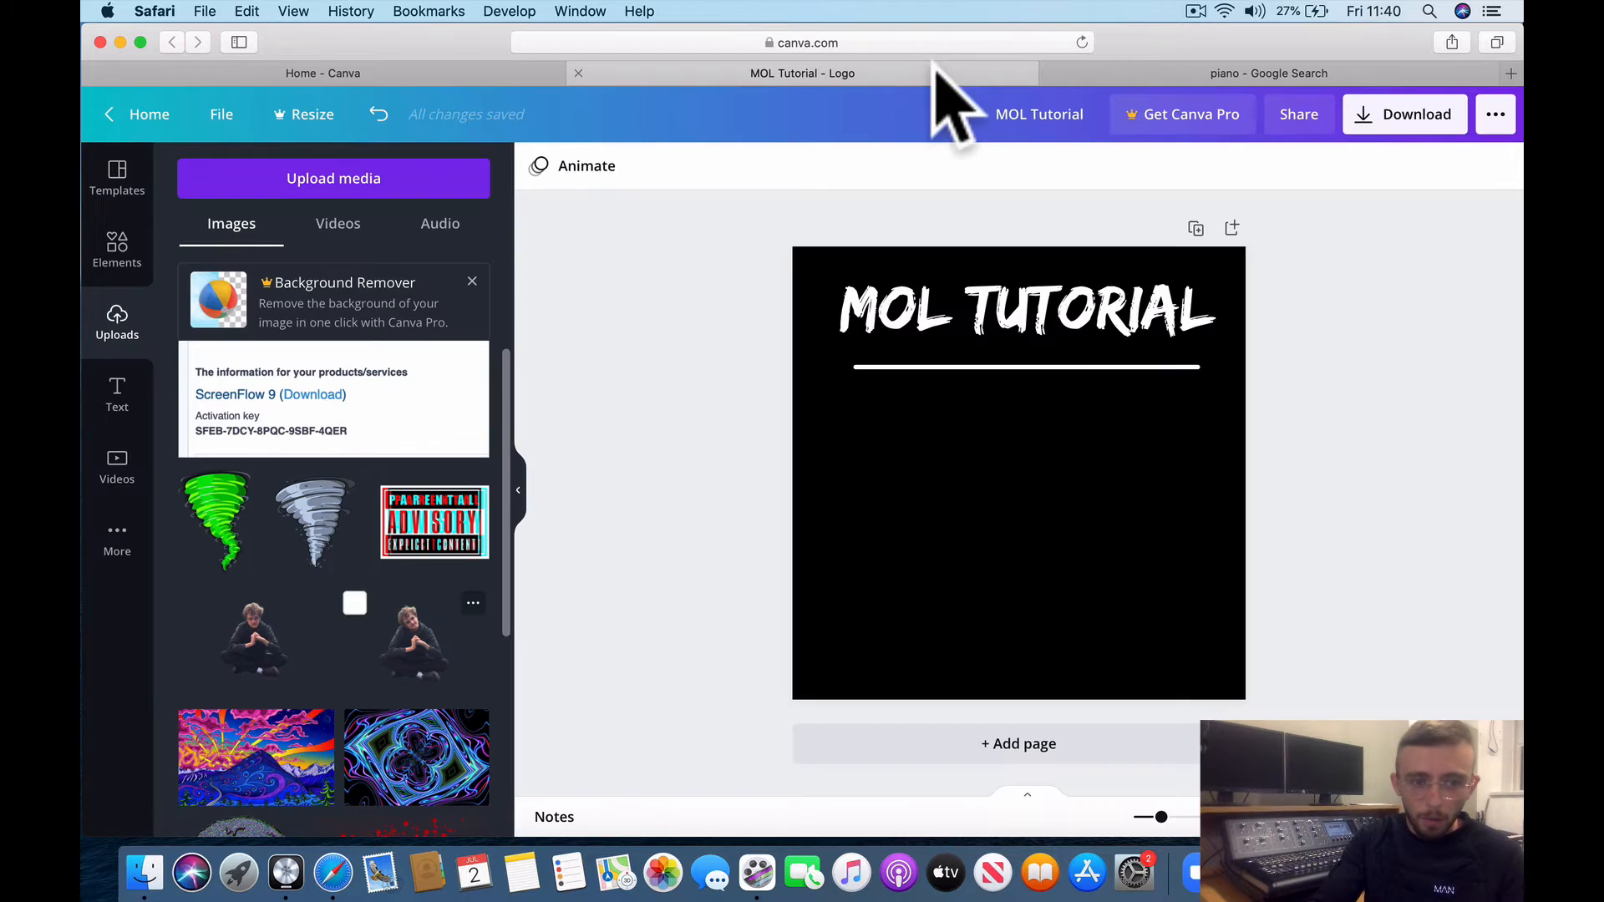
{"action": "left_click", "coordinate": [347, 180]}
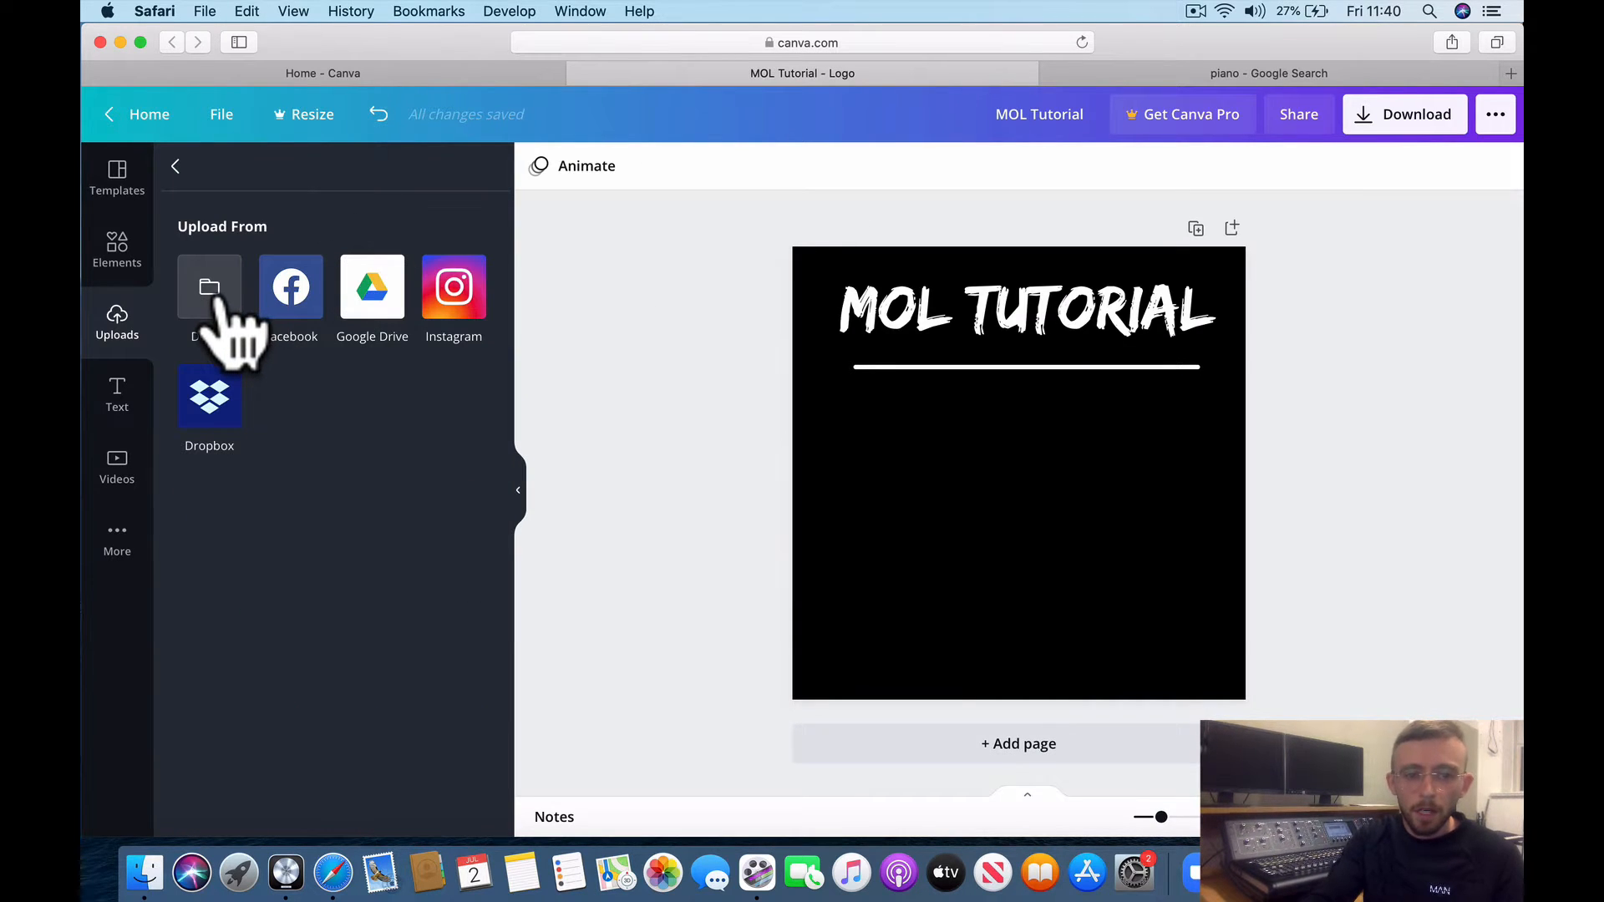
{"action": "left_click", "coordinate": [219, 298]}
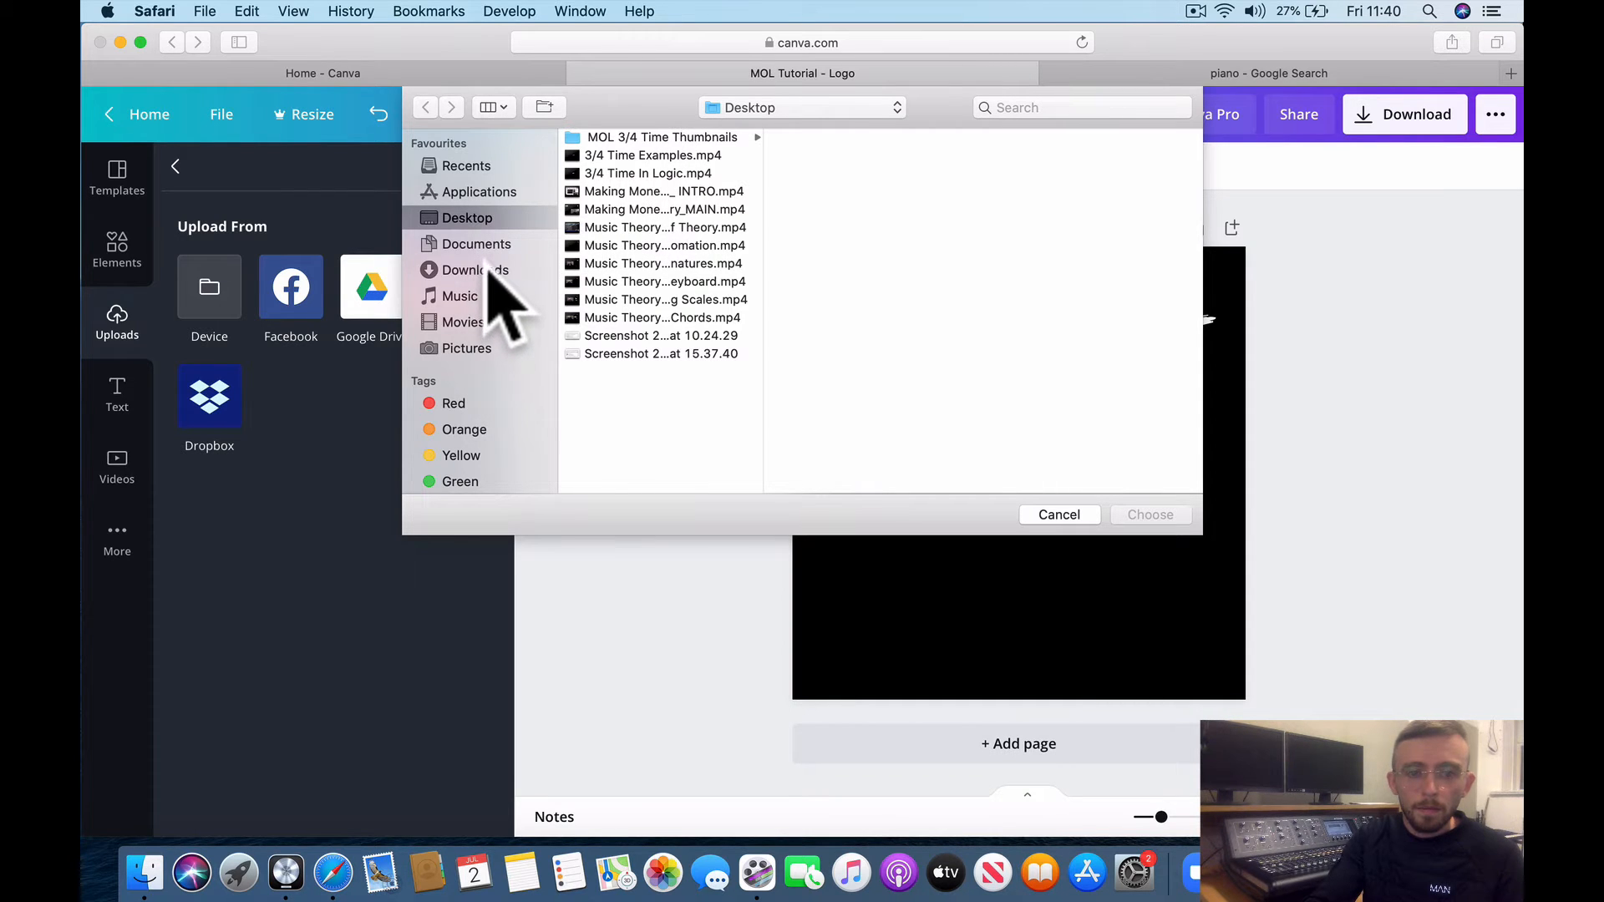
{"action": "left_click", "coordinate": [476, 270]}
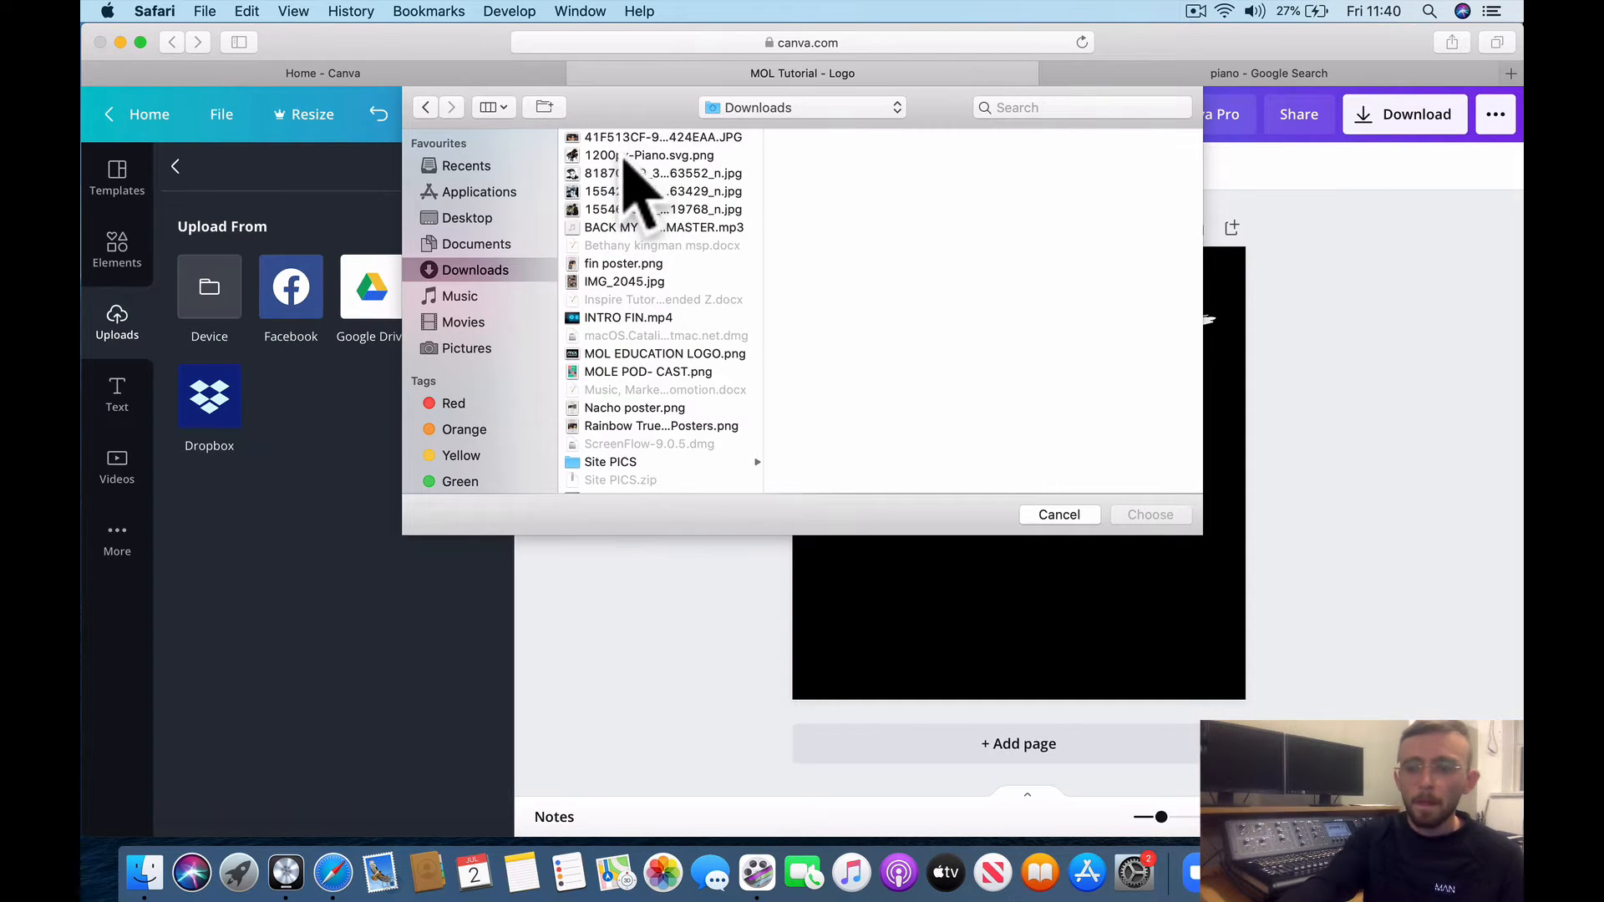
{"action": "left_click", "coordinate": [627, 156]}
{"action": "double_click", "coordinate": [626, 155]}
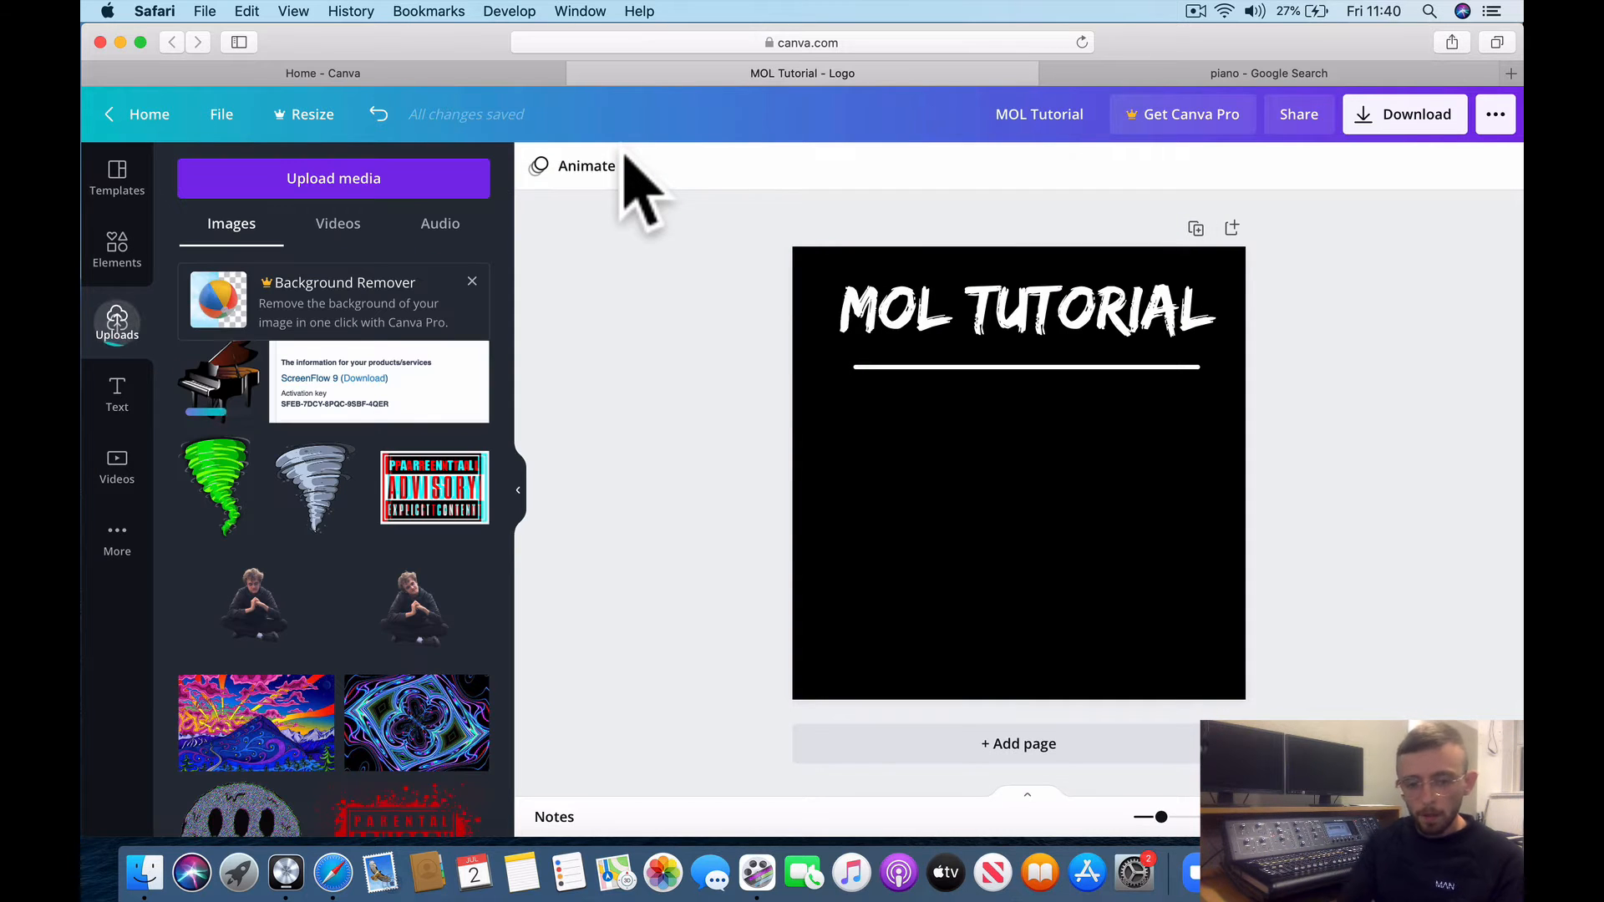
- Add the uploaded piano image to the page, place it below the white line and enlarge it slightly
{"action": "left_click", "coordinate": [224, 391]}
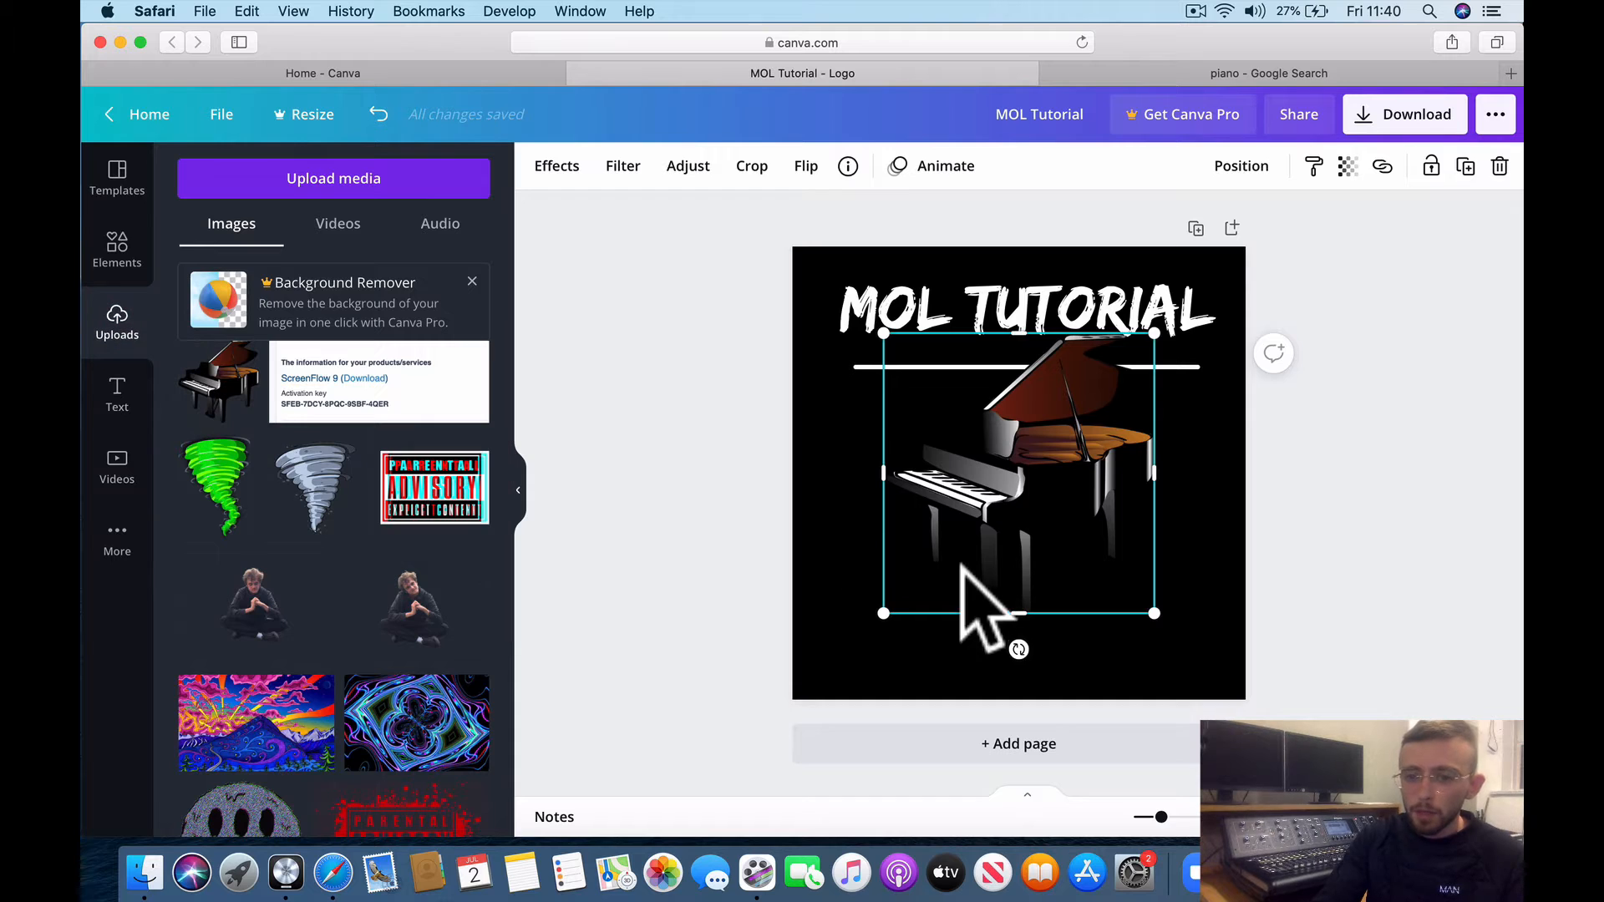
{"action": "left_click_drag", "start_coordinate": [1016, 458], "coordinate": [1018, 509]}
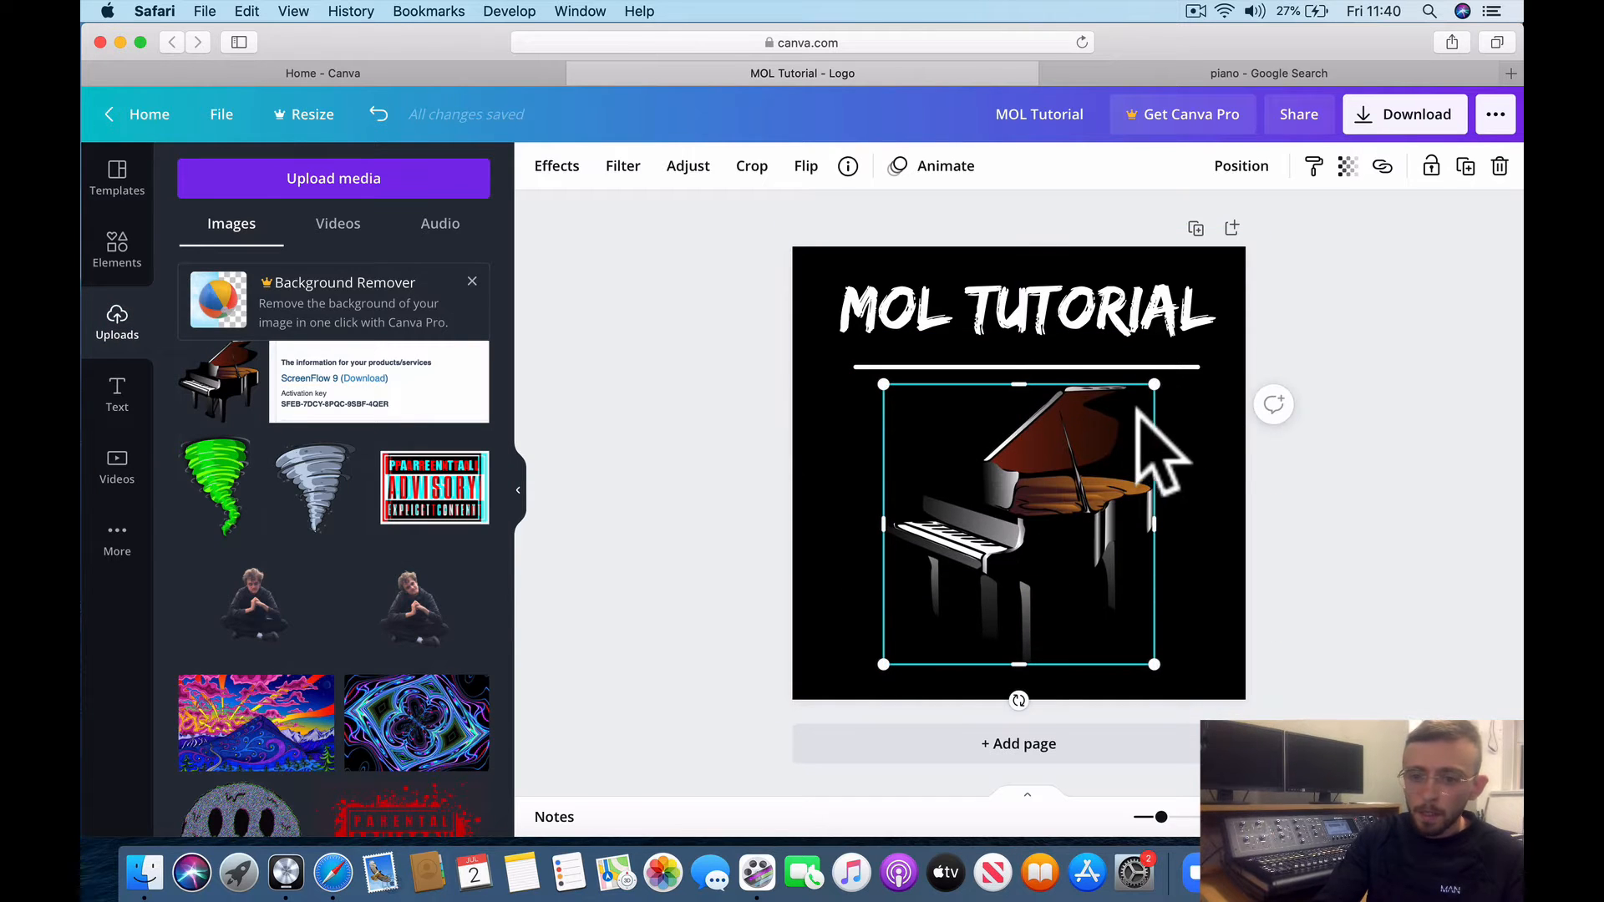
{"action": "left_click_drag", "start_coordinate": [1153, 384], "coordinate": [1160, 377]}
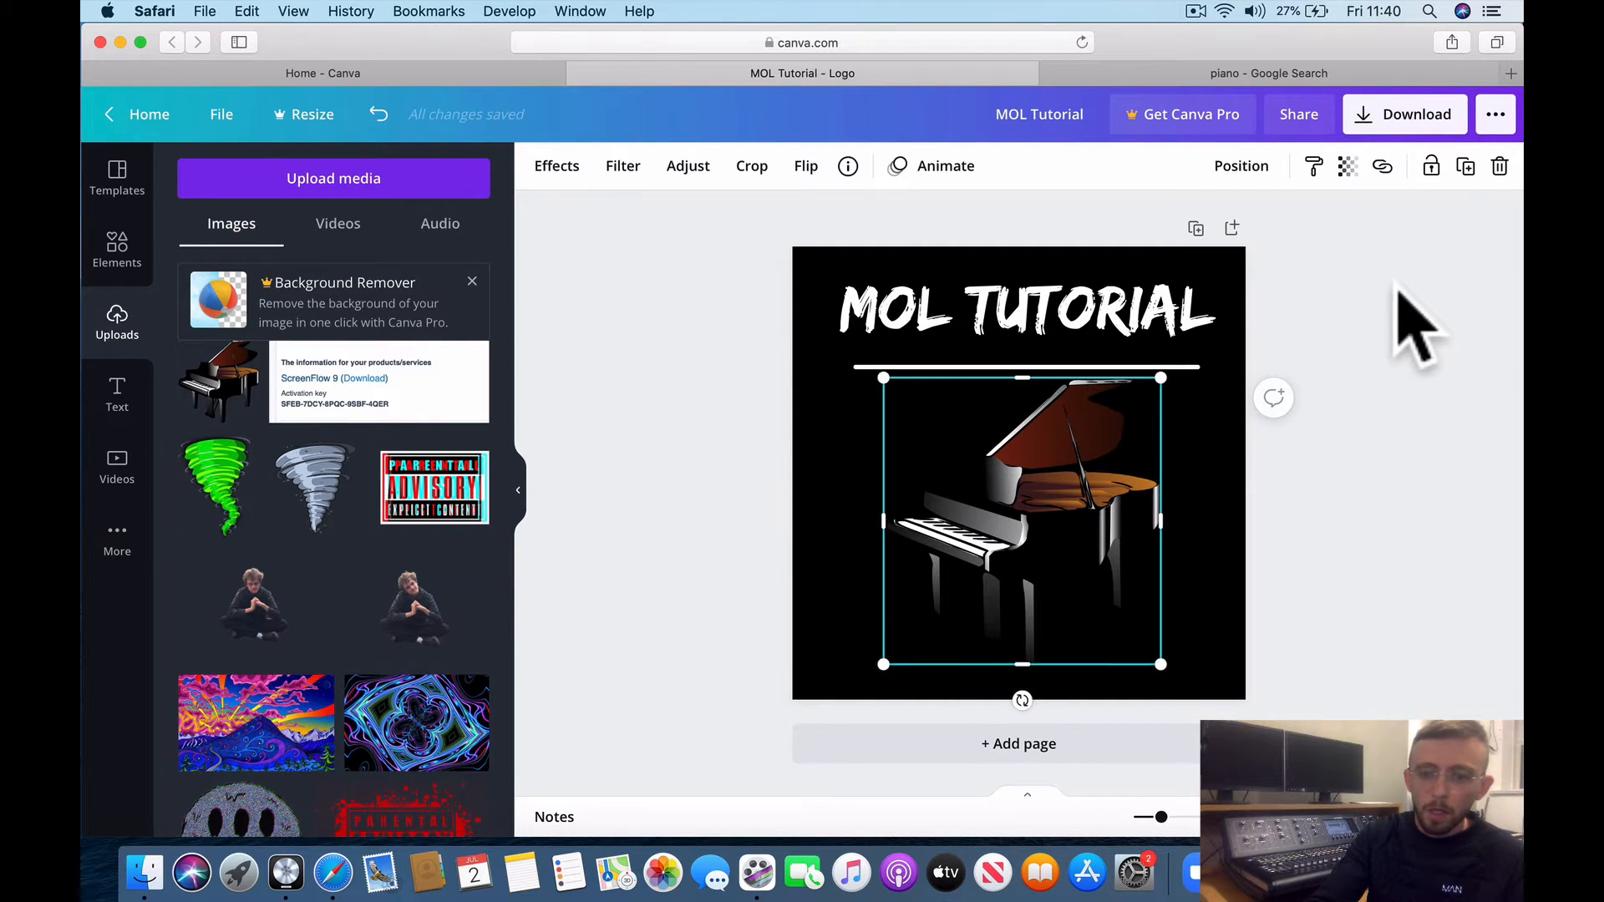
{"action": "left_click", "coordinate": [1396, 288]}
- Change the page's background square to light orange from the default colours and deselect it
{"action": "left_click", "coordinate": [815, 289]}
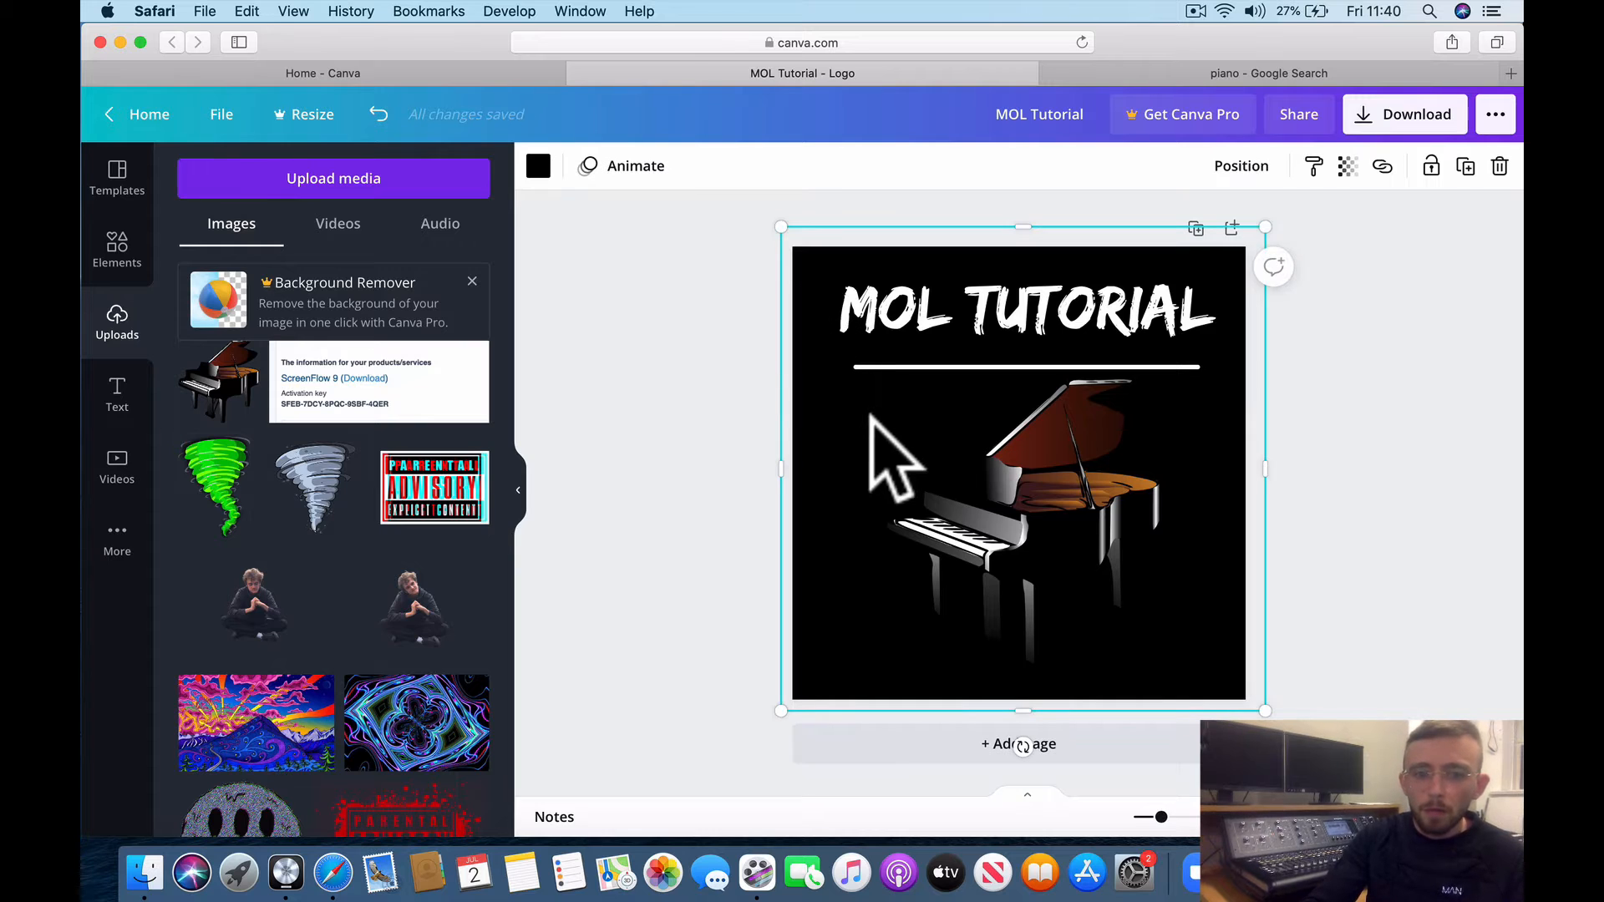
{"action": "left_click", "coordinate": [537, 166]}
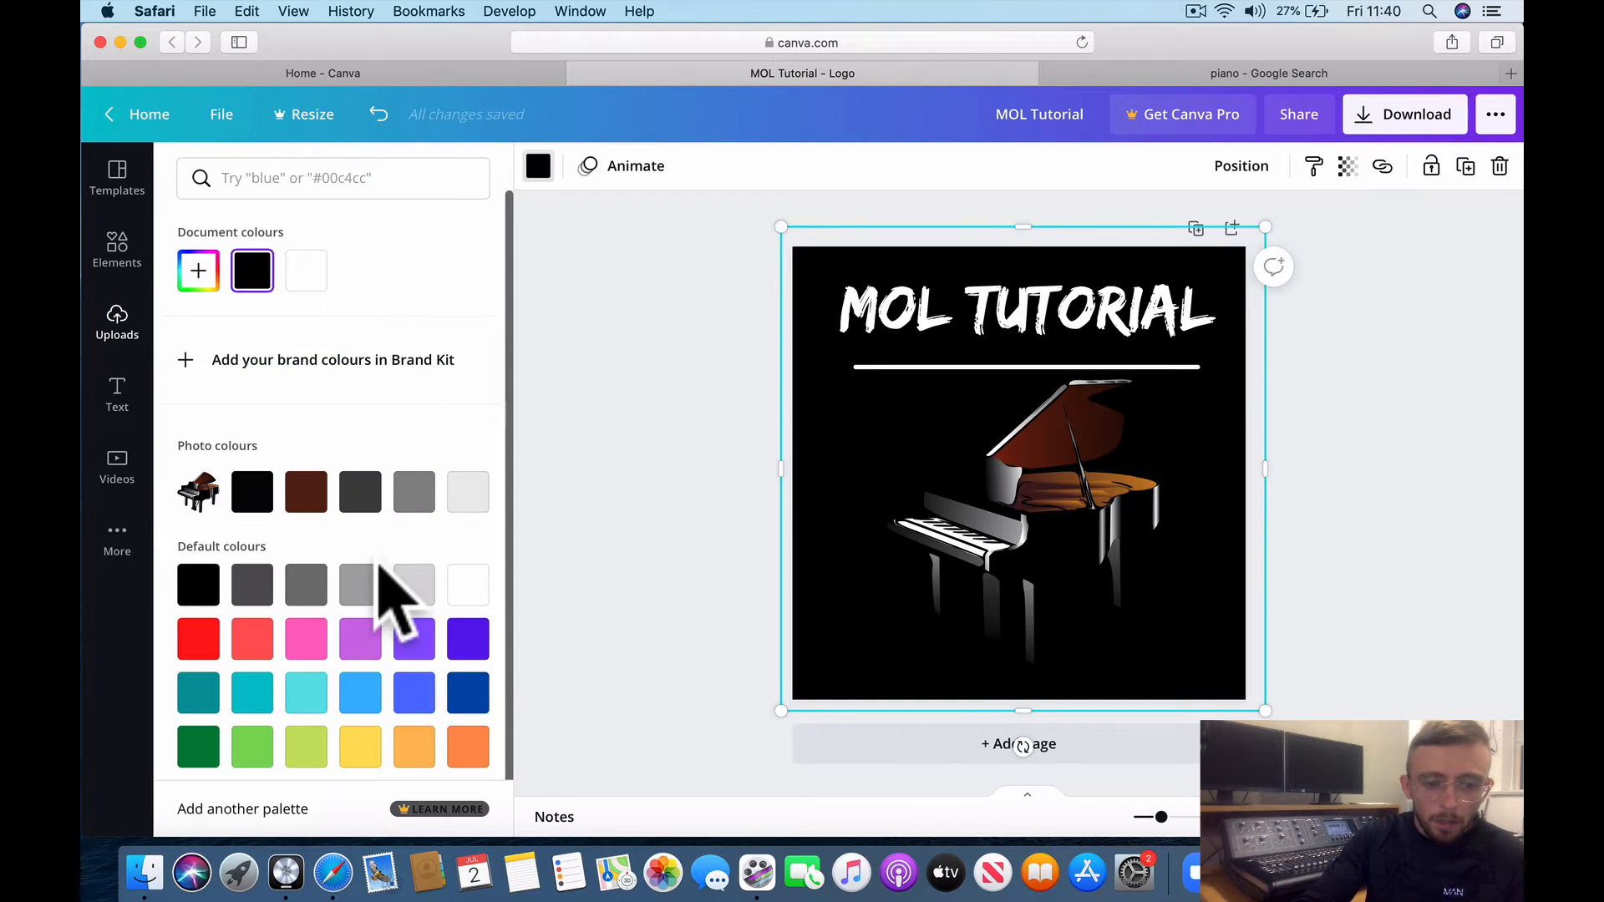
{"action": "scroll", "coordinate": [384, 585], "scroll_direction": "down", "scroll_amount": 1}
{"action": "left_click", "coordinate": [414, 724]}
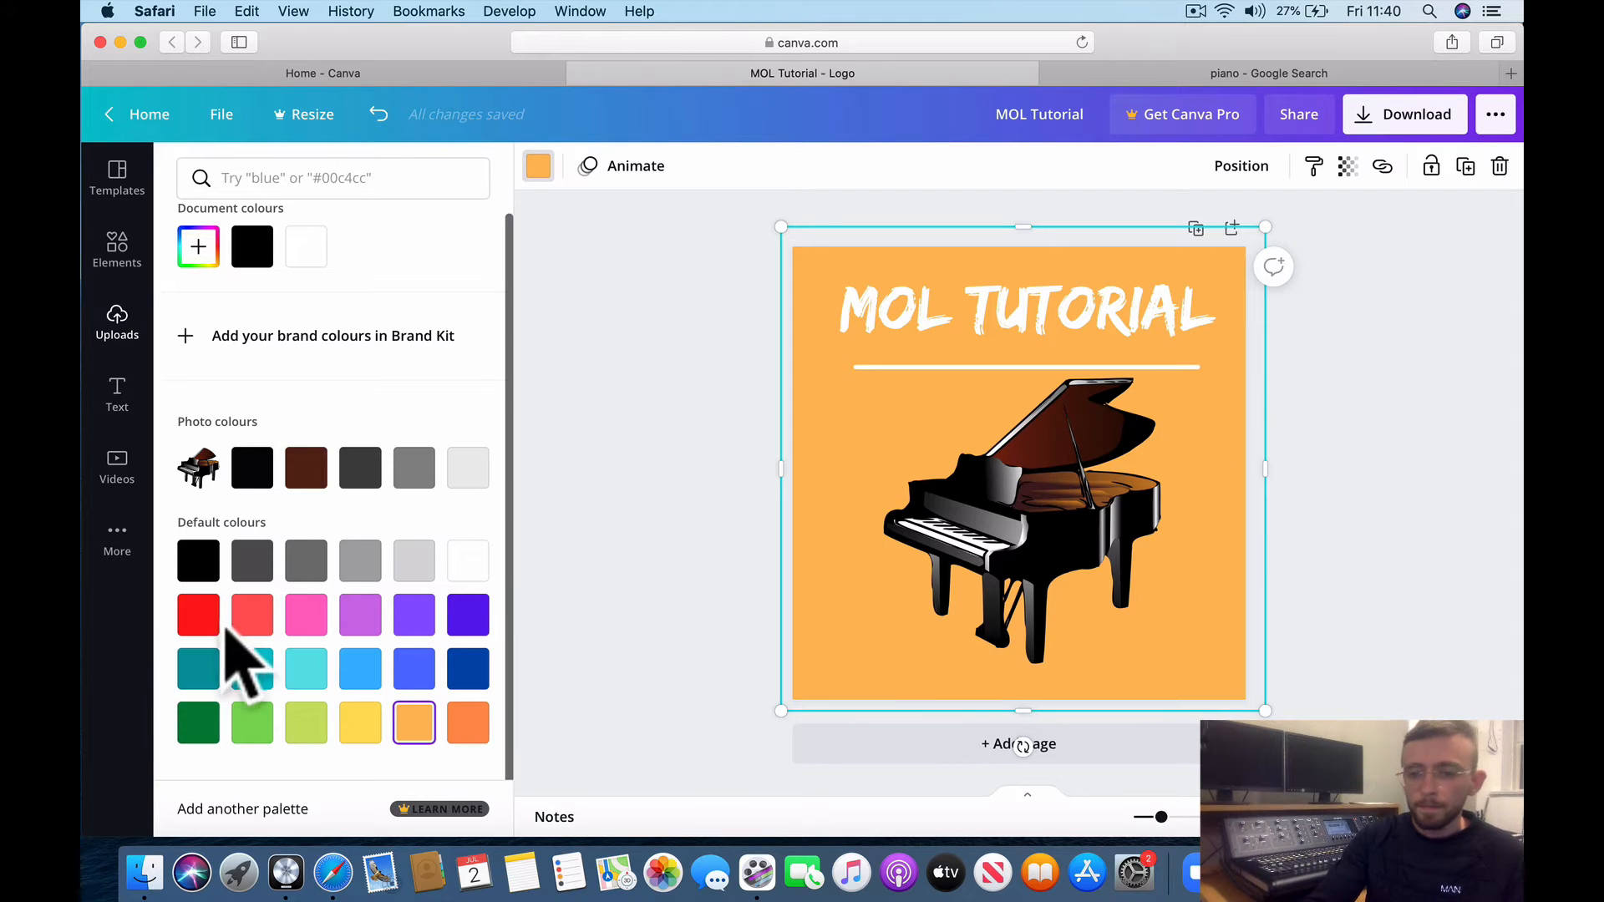
{"action": "left_click", "coordinate": [1469, 516]}
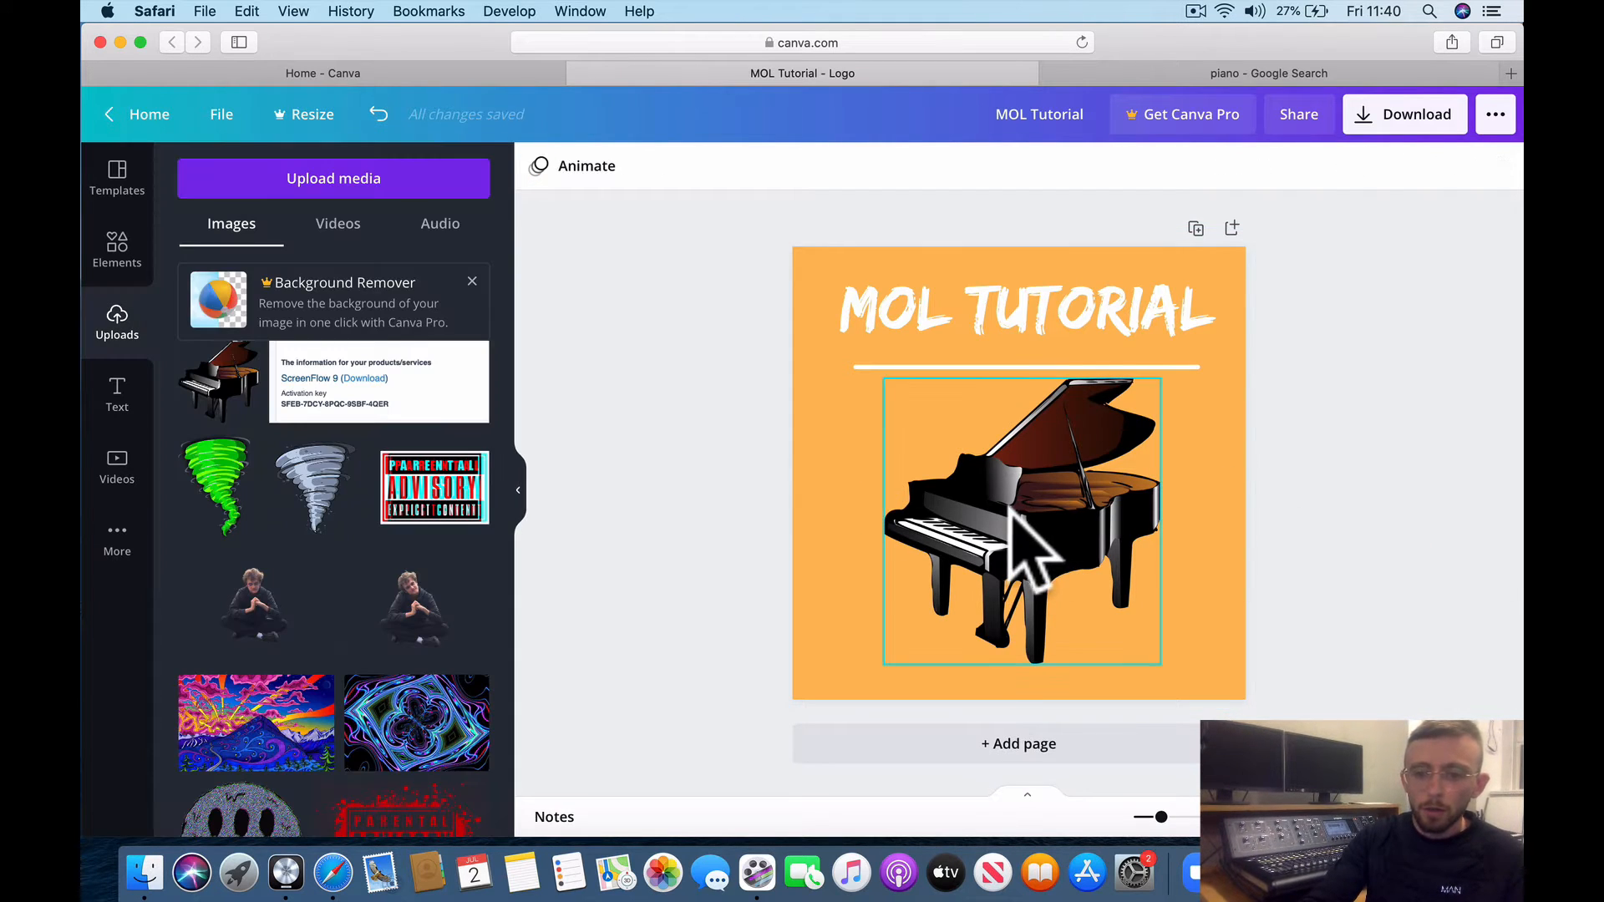
- Nudge the piano slightly lower and recolour the "MOL Tutorial" heading to black from the piano's photo colours
{"action": "left_click_drag", "start_coordinate": [1007, 511], "coordinate": [1020, 528]}
{"action": "left_click", "coordinate": [1058, 300]}
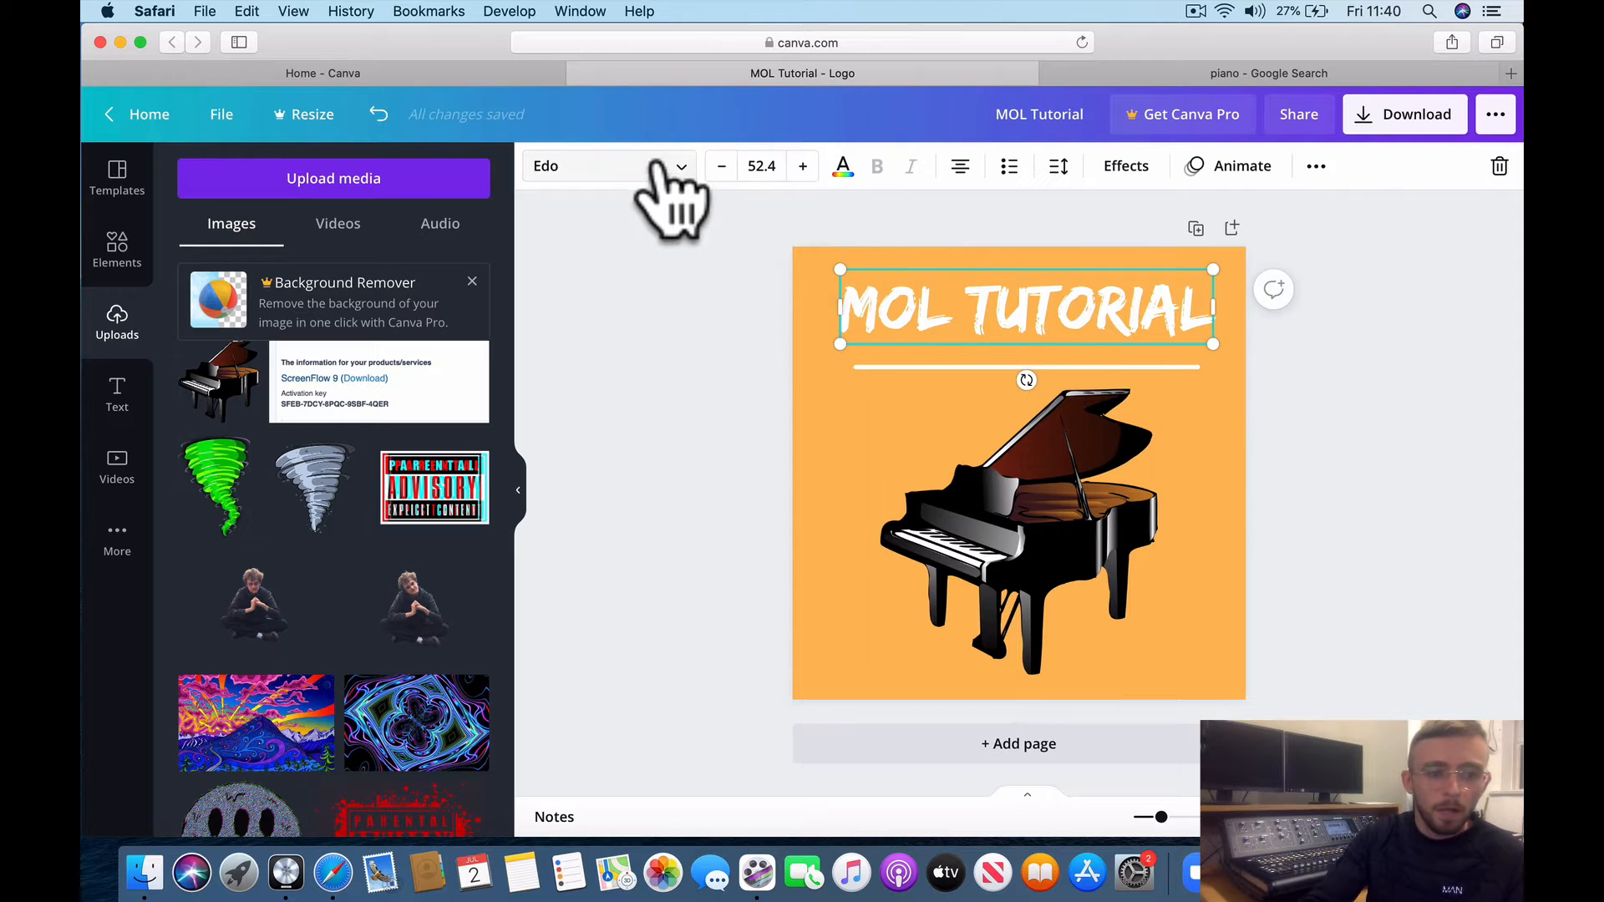
{"action": "left_click", "coordinate": [843, 165]}
{"action": "left_click", "coordinate": [240, 502]}
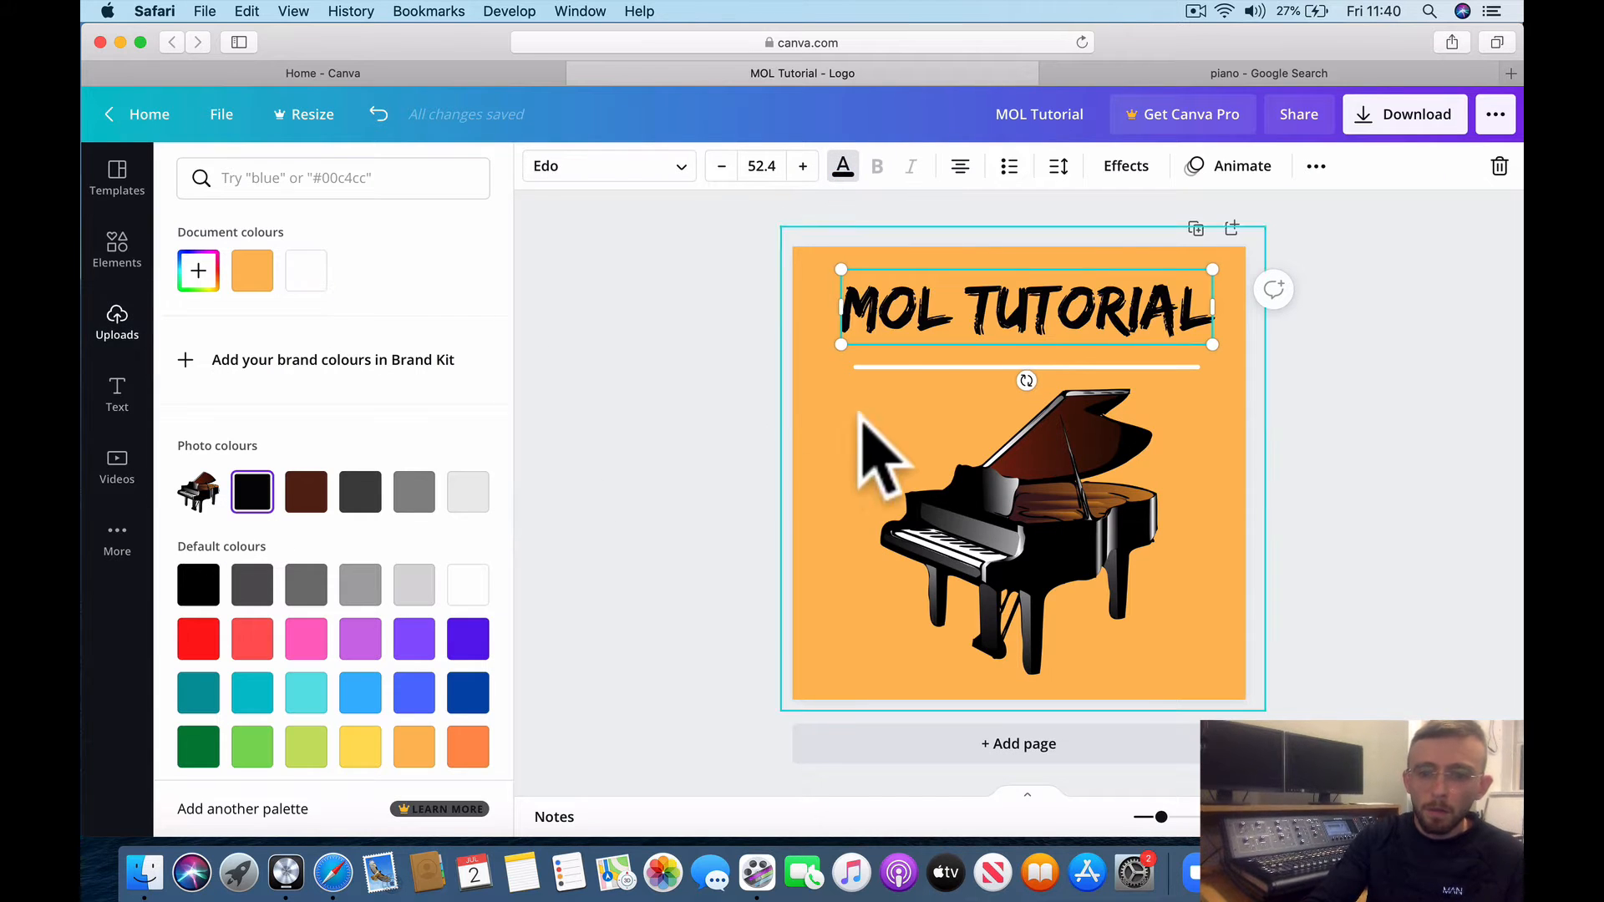
- Recolour the line below the heading to black from the document colours and deselect it
{"action": "left_click", "coordinate": [959, 366]}
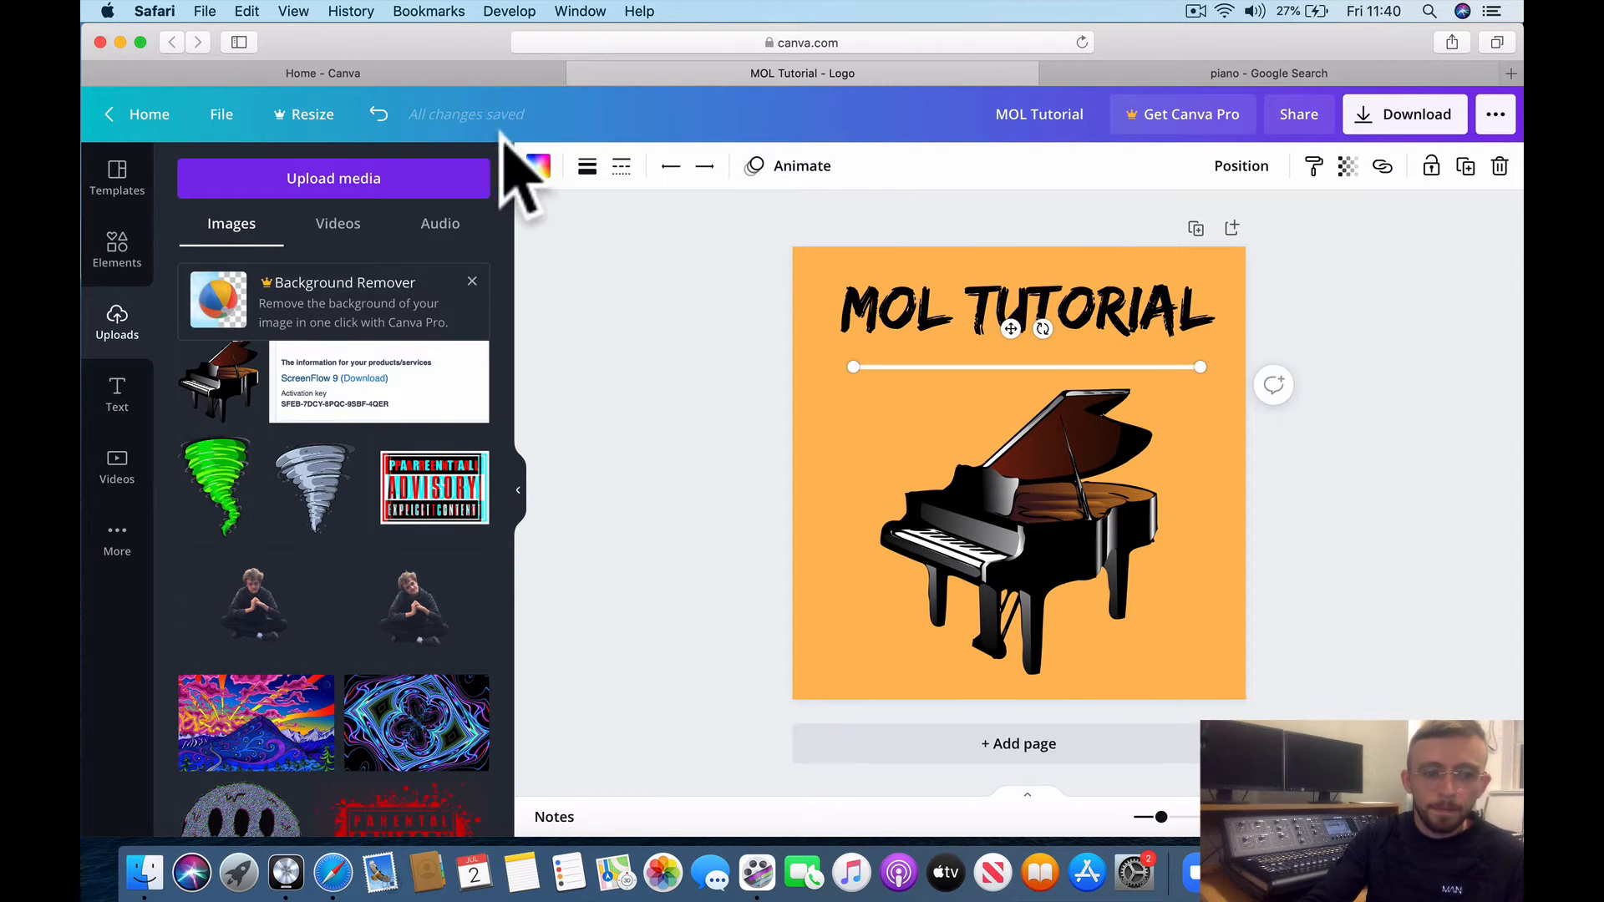
{"action": "left_click", "coordinate": [538, 166]}
{"action": "left_click", "coordinate": [250, 268]}
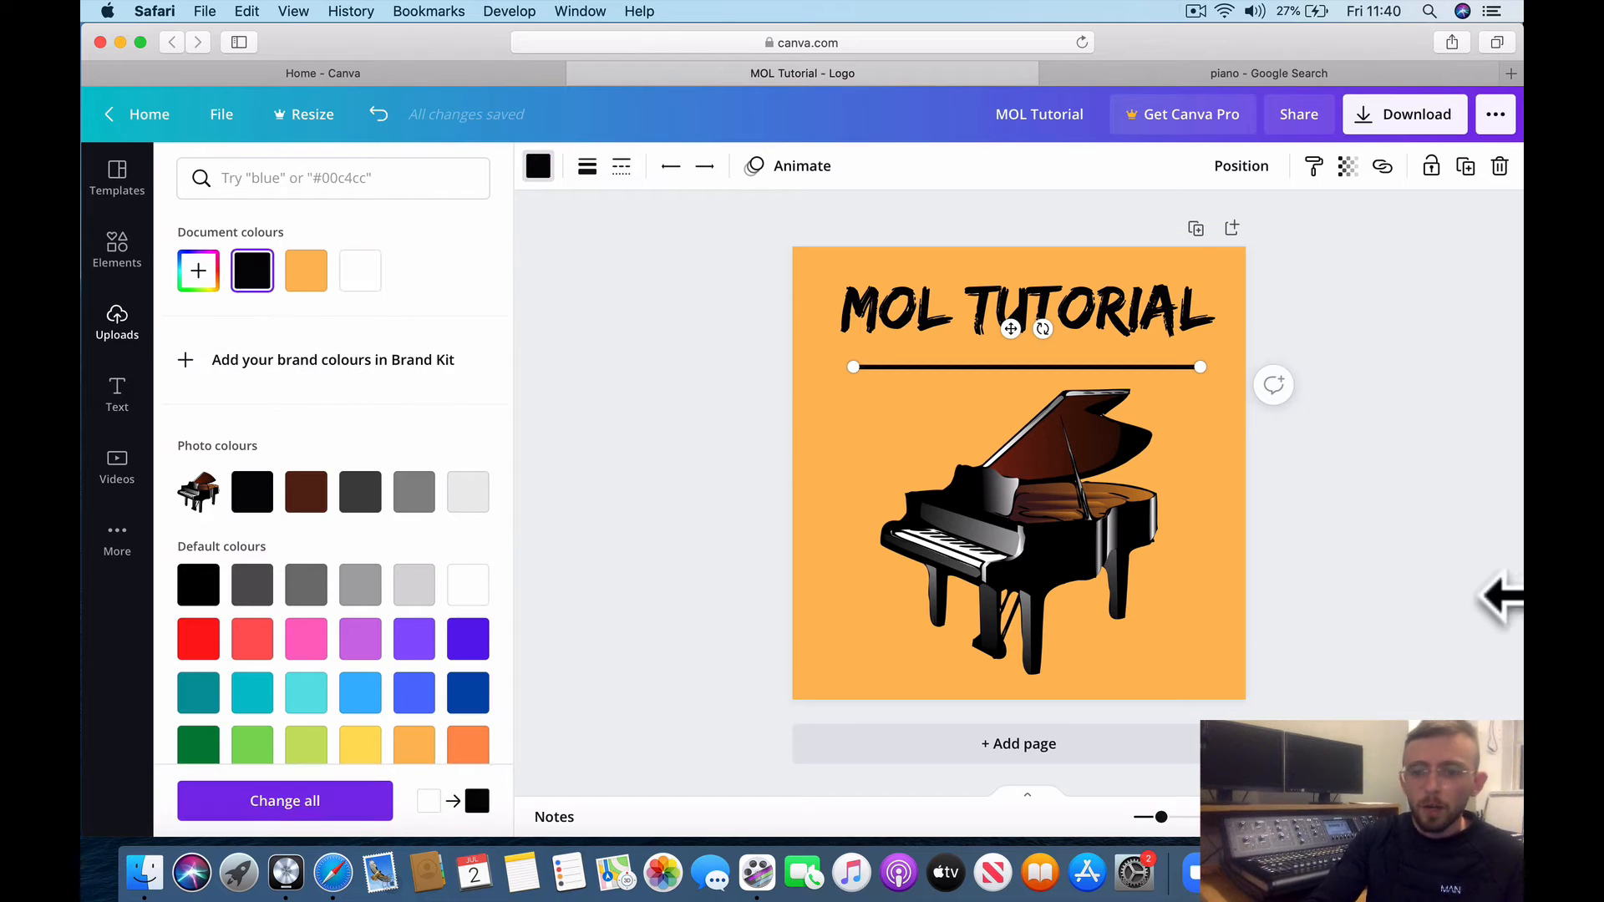
{"action": "left_click", "coordinate": [1411, 595]}
{"action": "left_click", "coordinate": [1371, 526]}
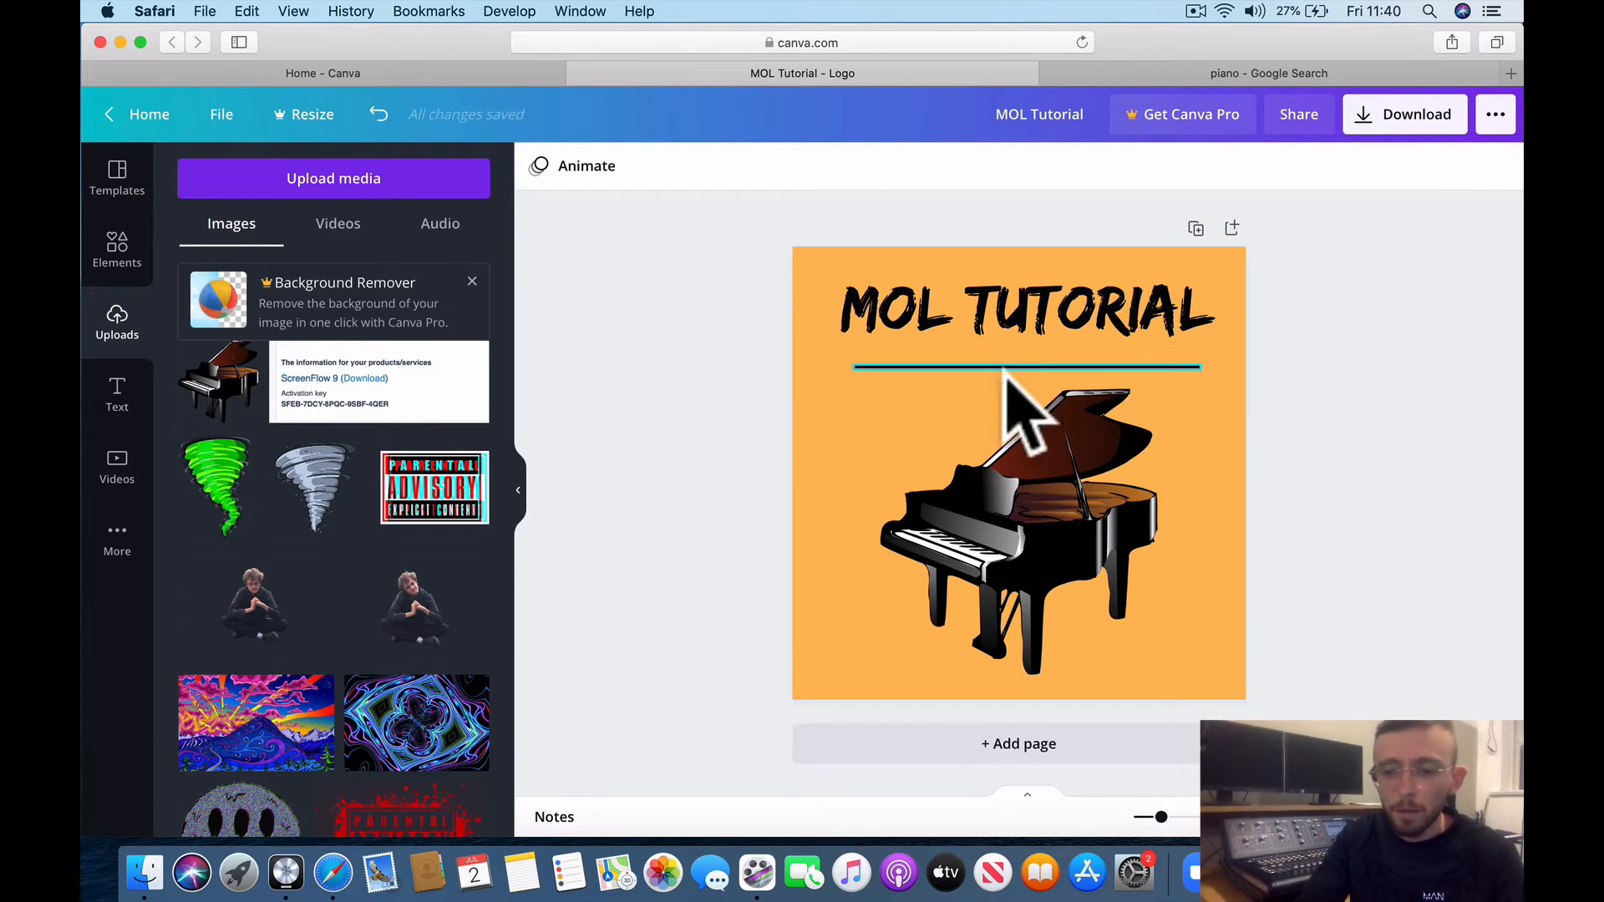
{"action": "left_click", "coordinate": [1067, 591]}
{"action": "left_click", "coordinate": [1360, 562]}
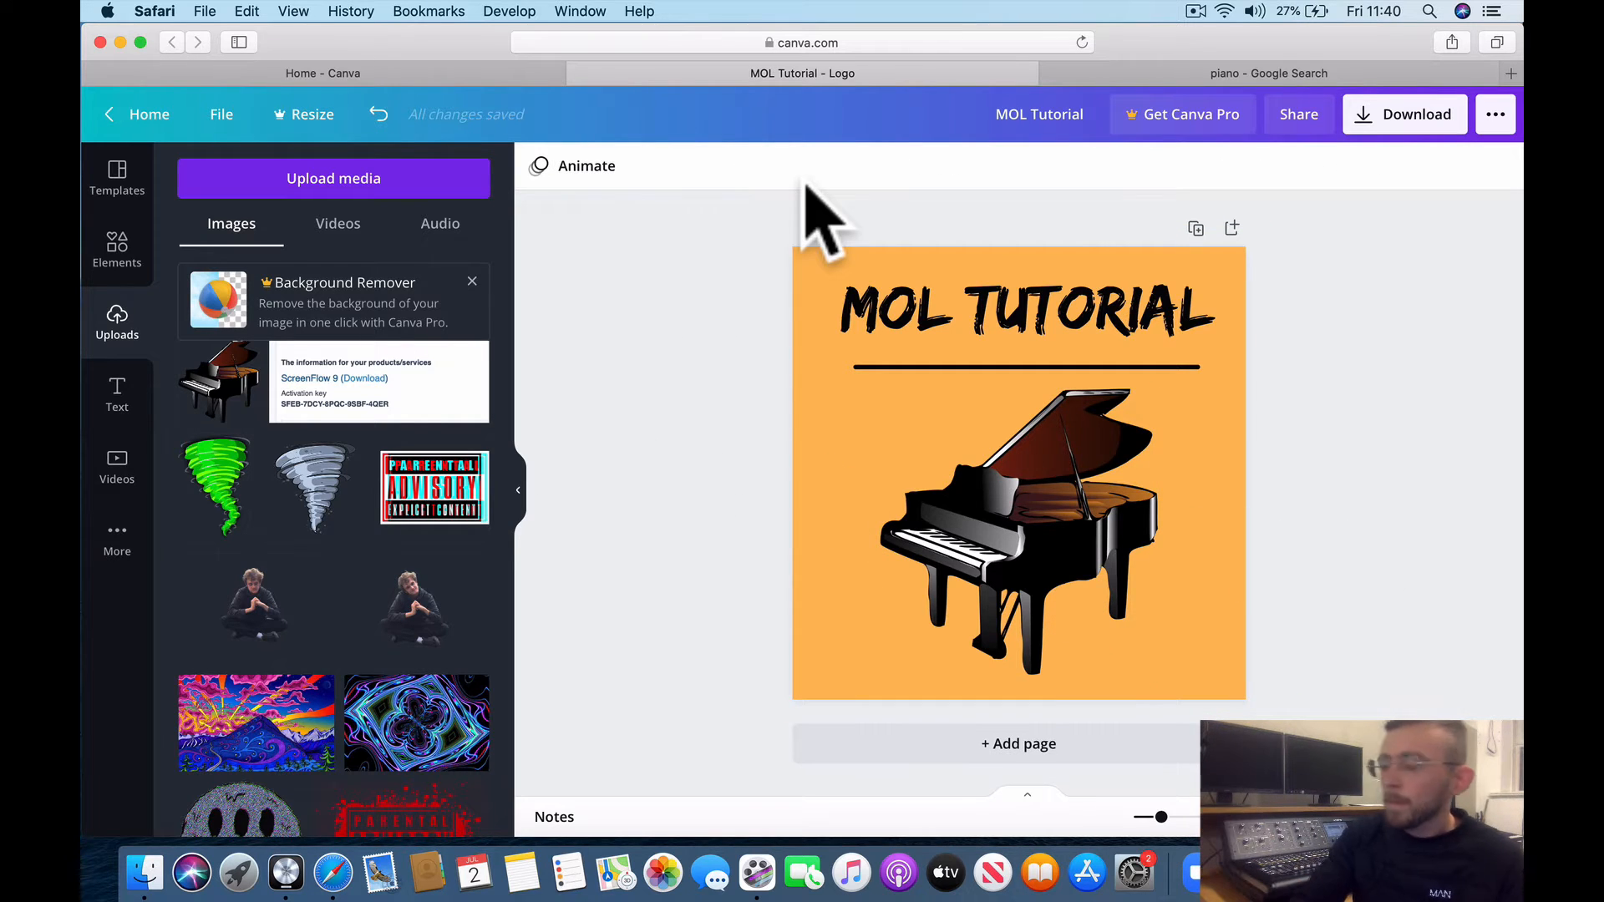
{"action": "left_click", "coordinate": [1168, 501]}
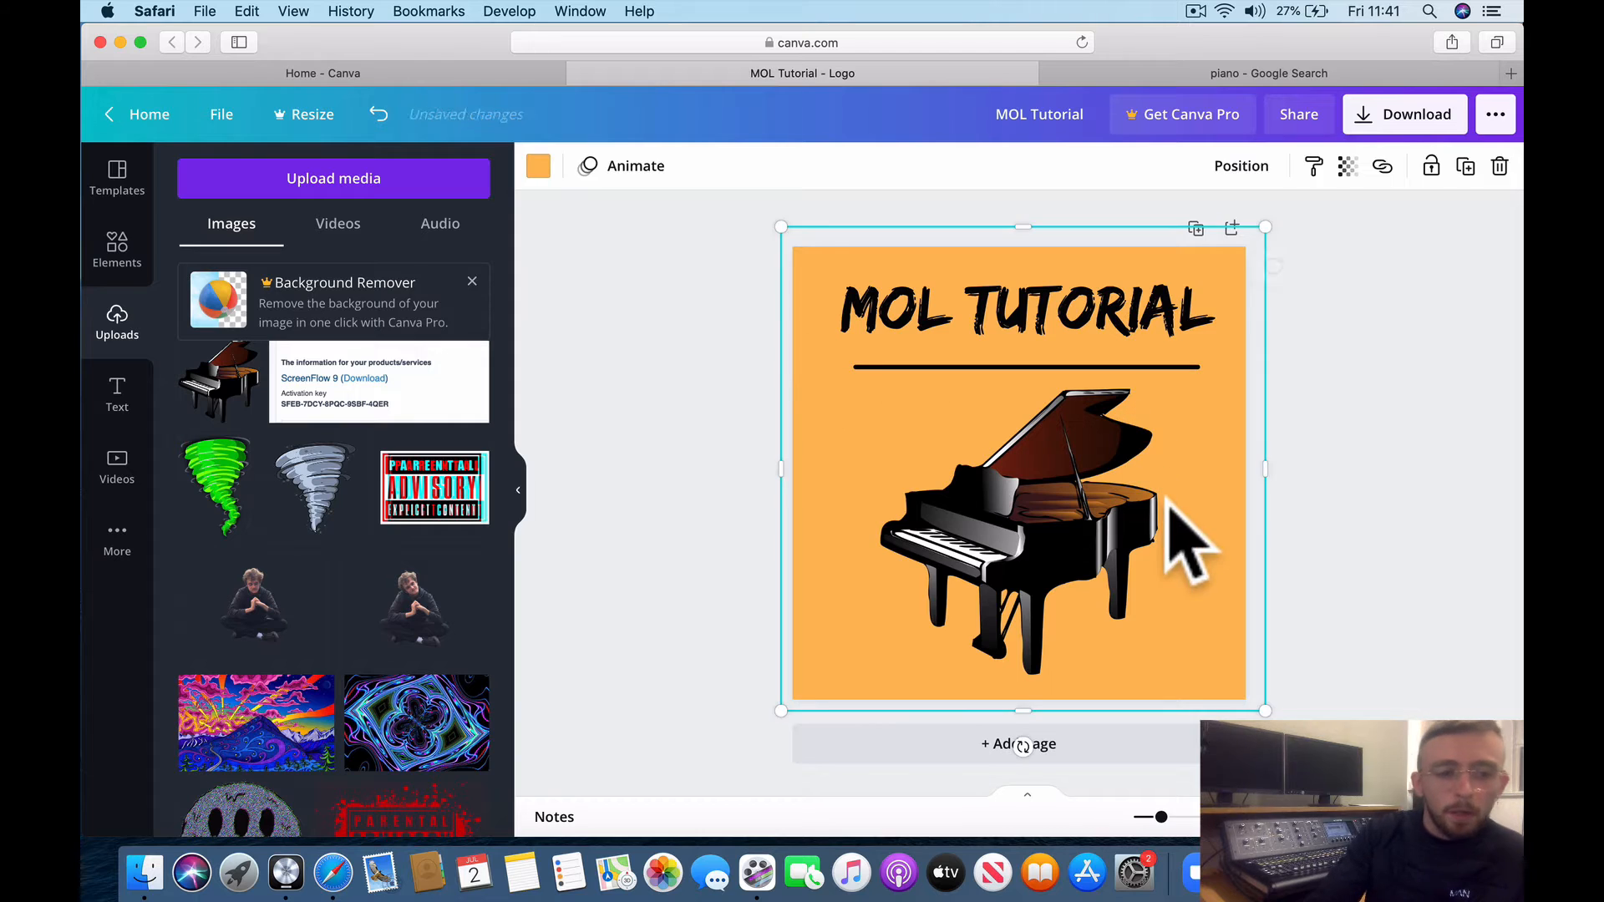
{"action": "left_click", "coordinate": [1437, 475]}
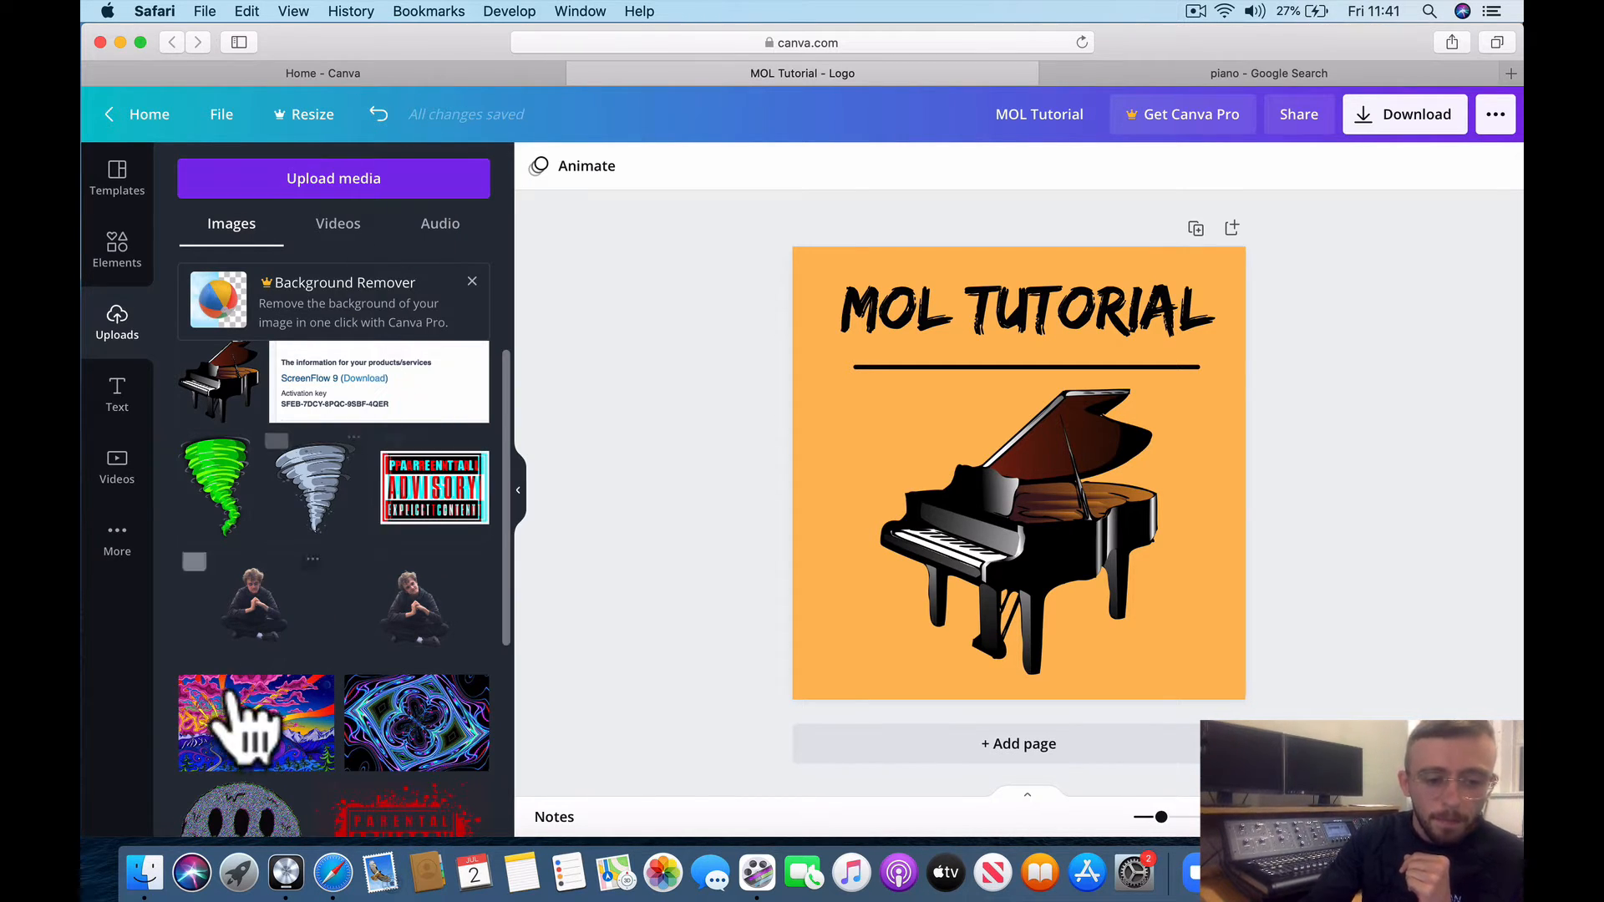
{"action": "scroll", "coordinate": [234, 706], "scroll_direction": "down", "scroll_amount": 5}
{"action": "scroll", "coordinate": [234, 718], "scroll_direction": "up", "scroll_amount": 3}
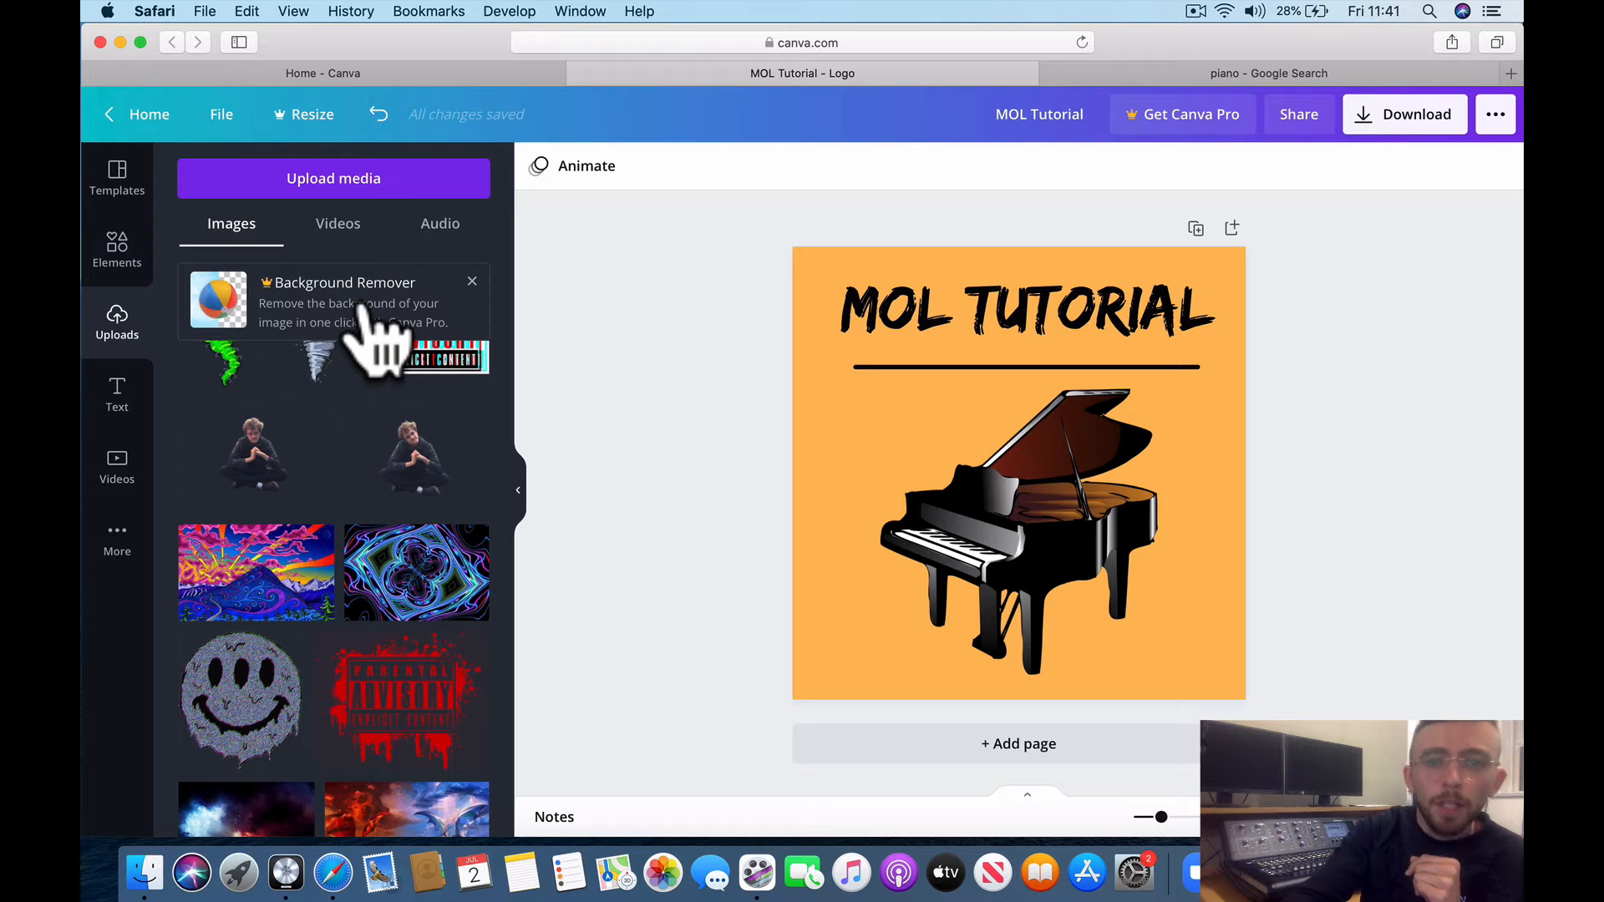
- Search the web for "backgroundremover free" in a new browser tab and open the remove.bg site
{"action": "key", "text": "super+t"}
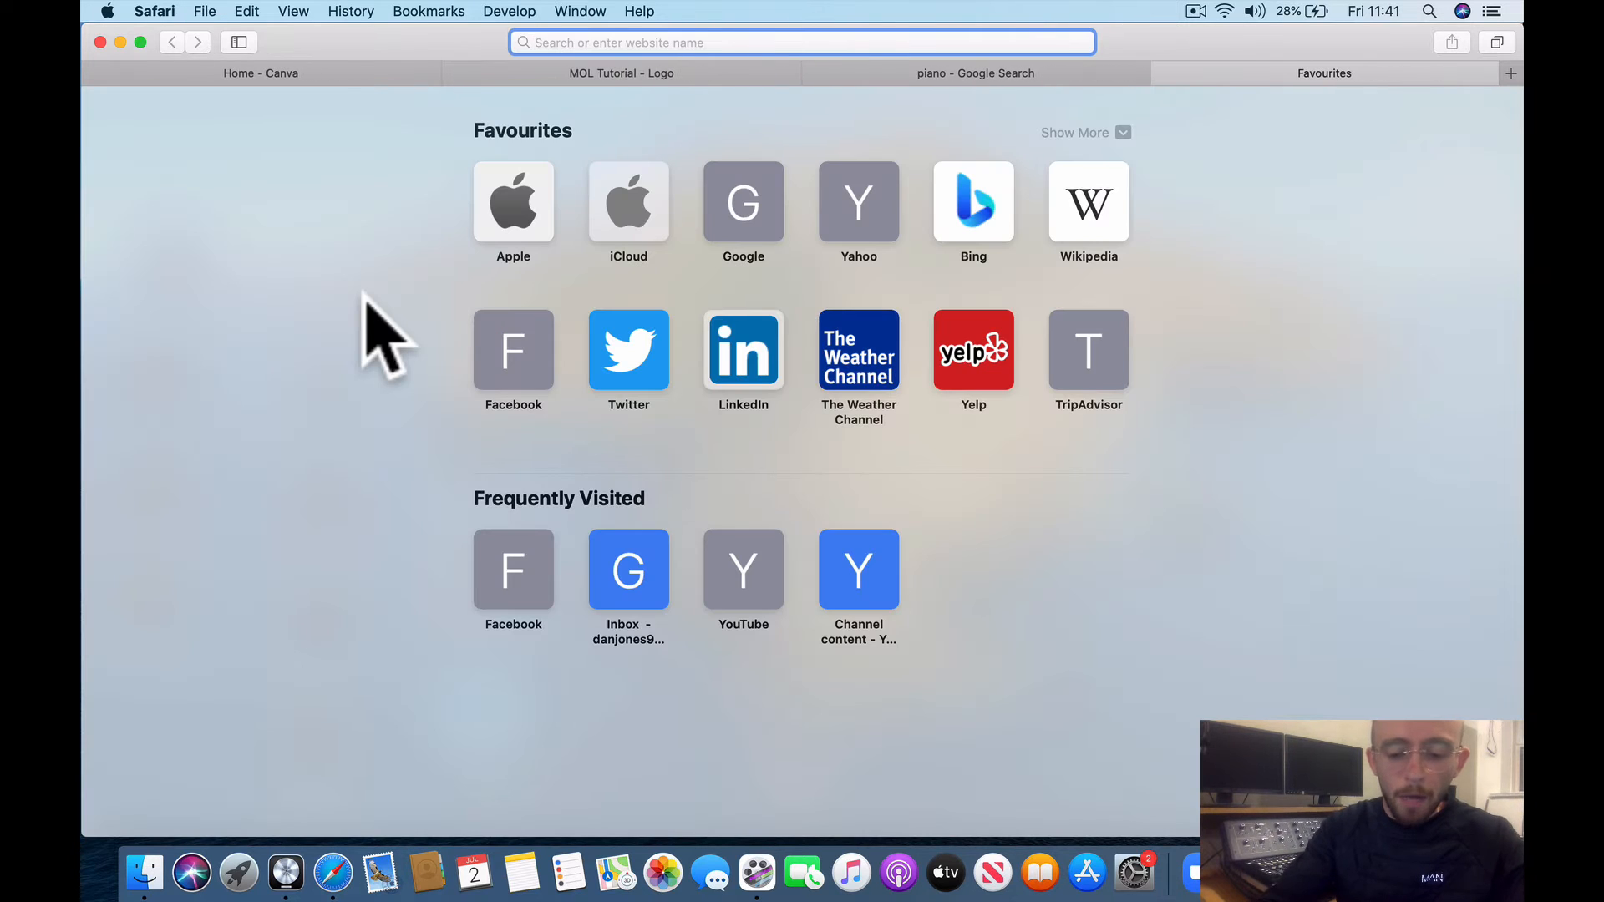
{"action": "type", "text": "background"}
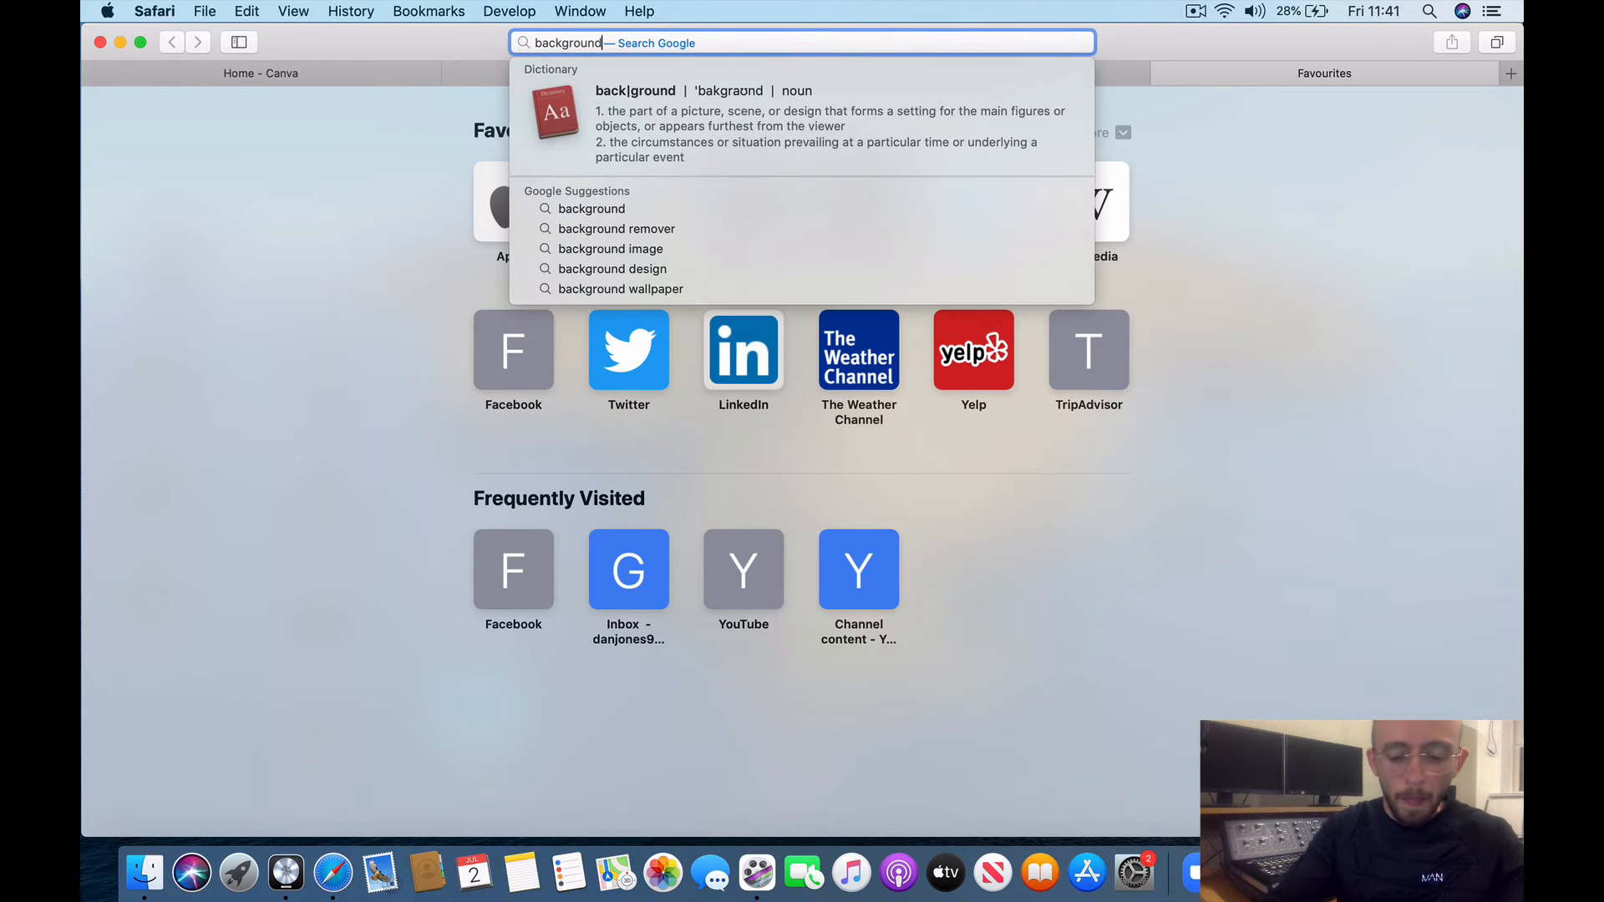
{"action": "type", "text": "remover free"}
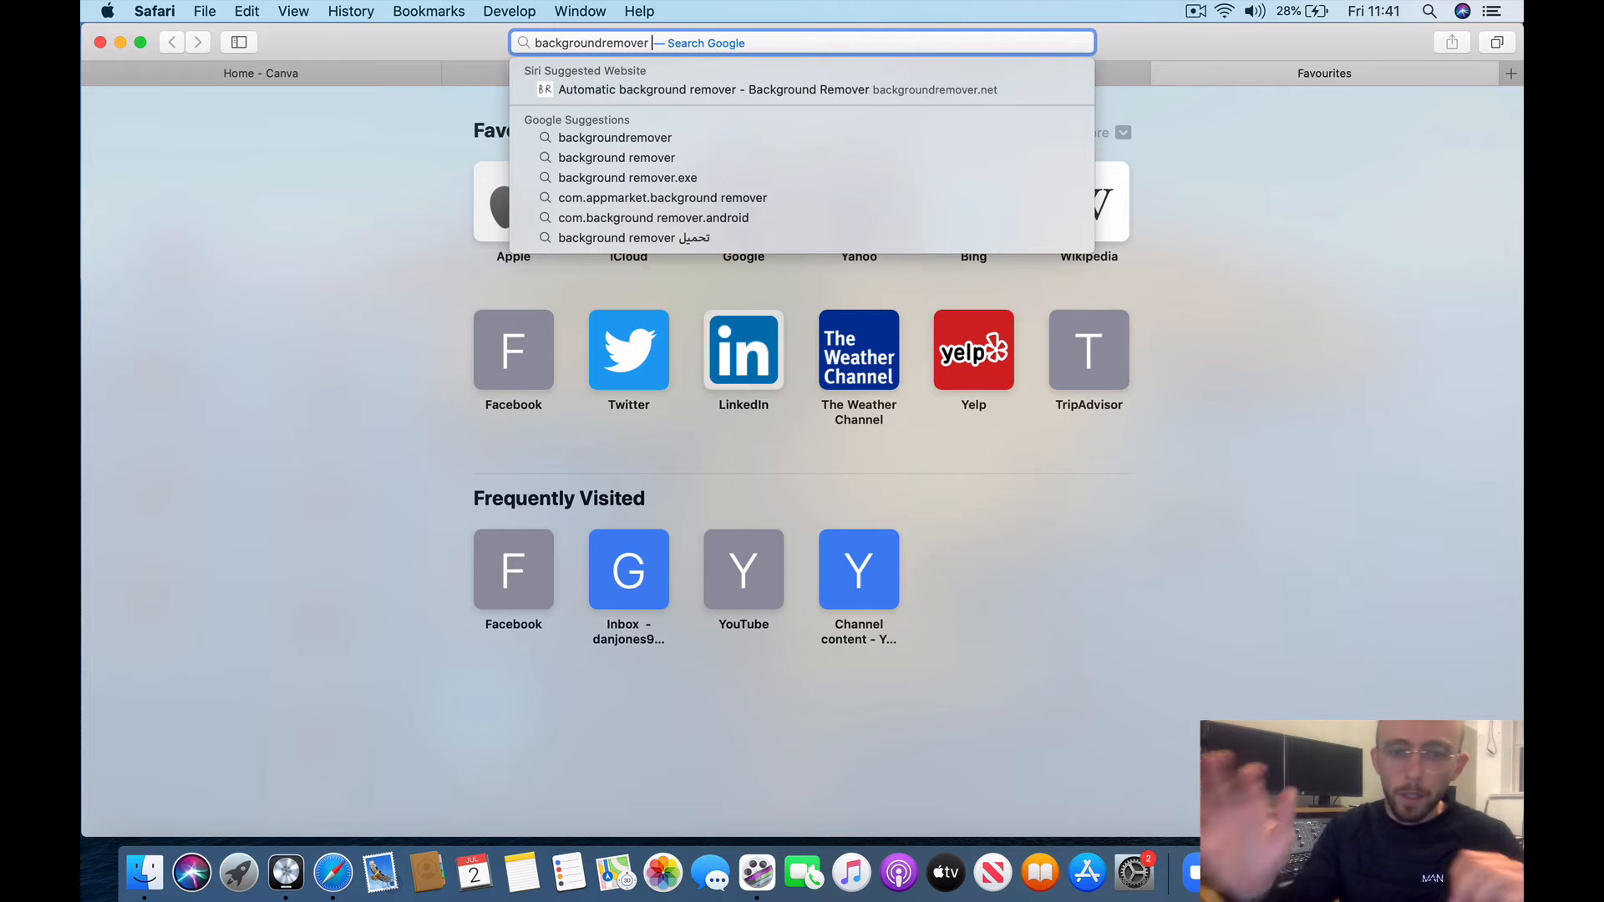
{"action": "key", "text": "Return"}
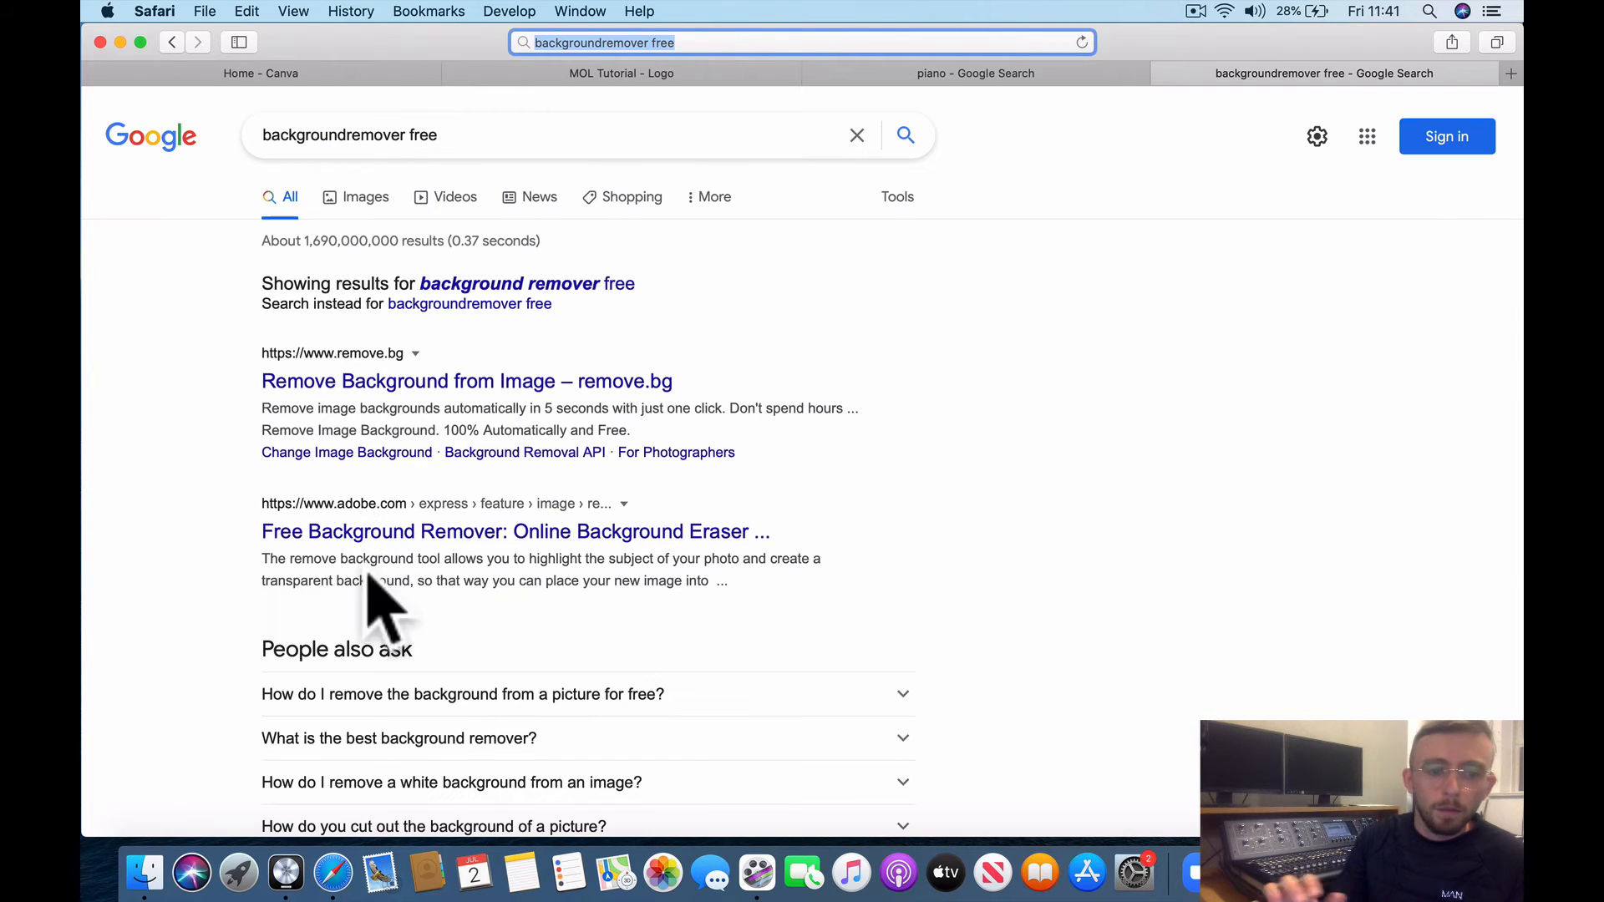
{"action": "left_click", "coordinate": [494, 385]}
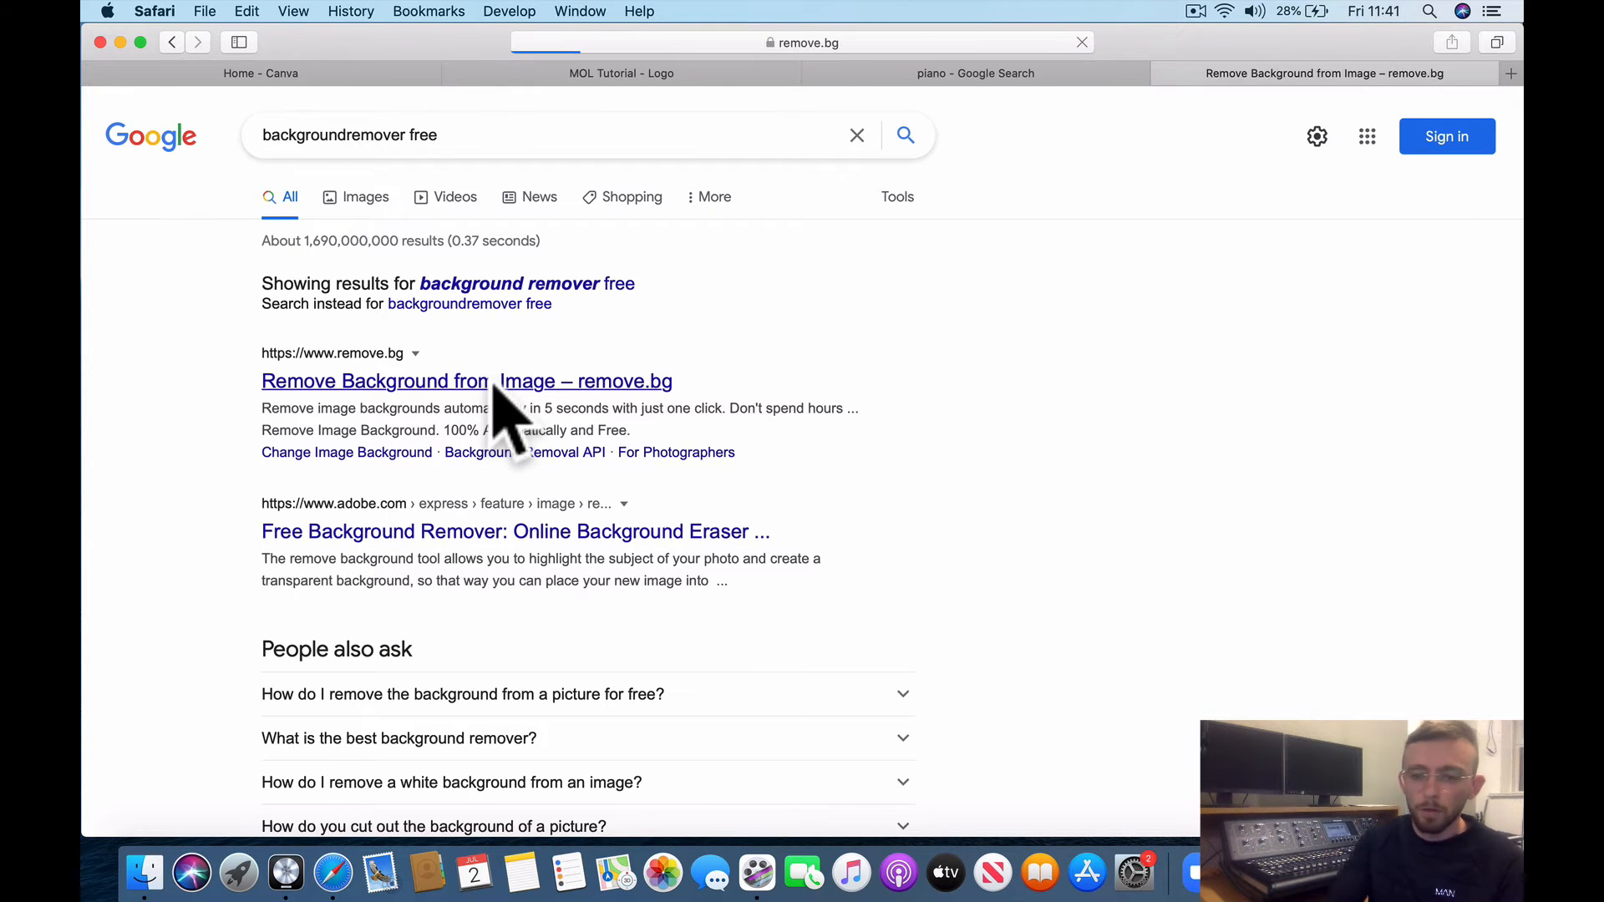
{"action": "scroll", "coordinate": [501, 411], "scroll_direction": "down", "scroll_amount": 1}
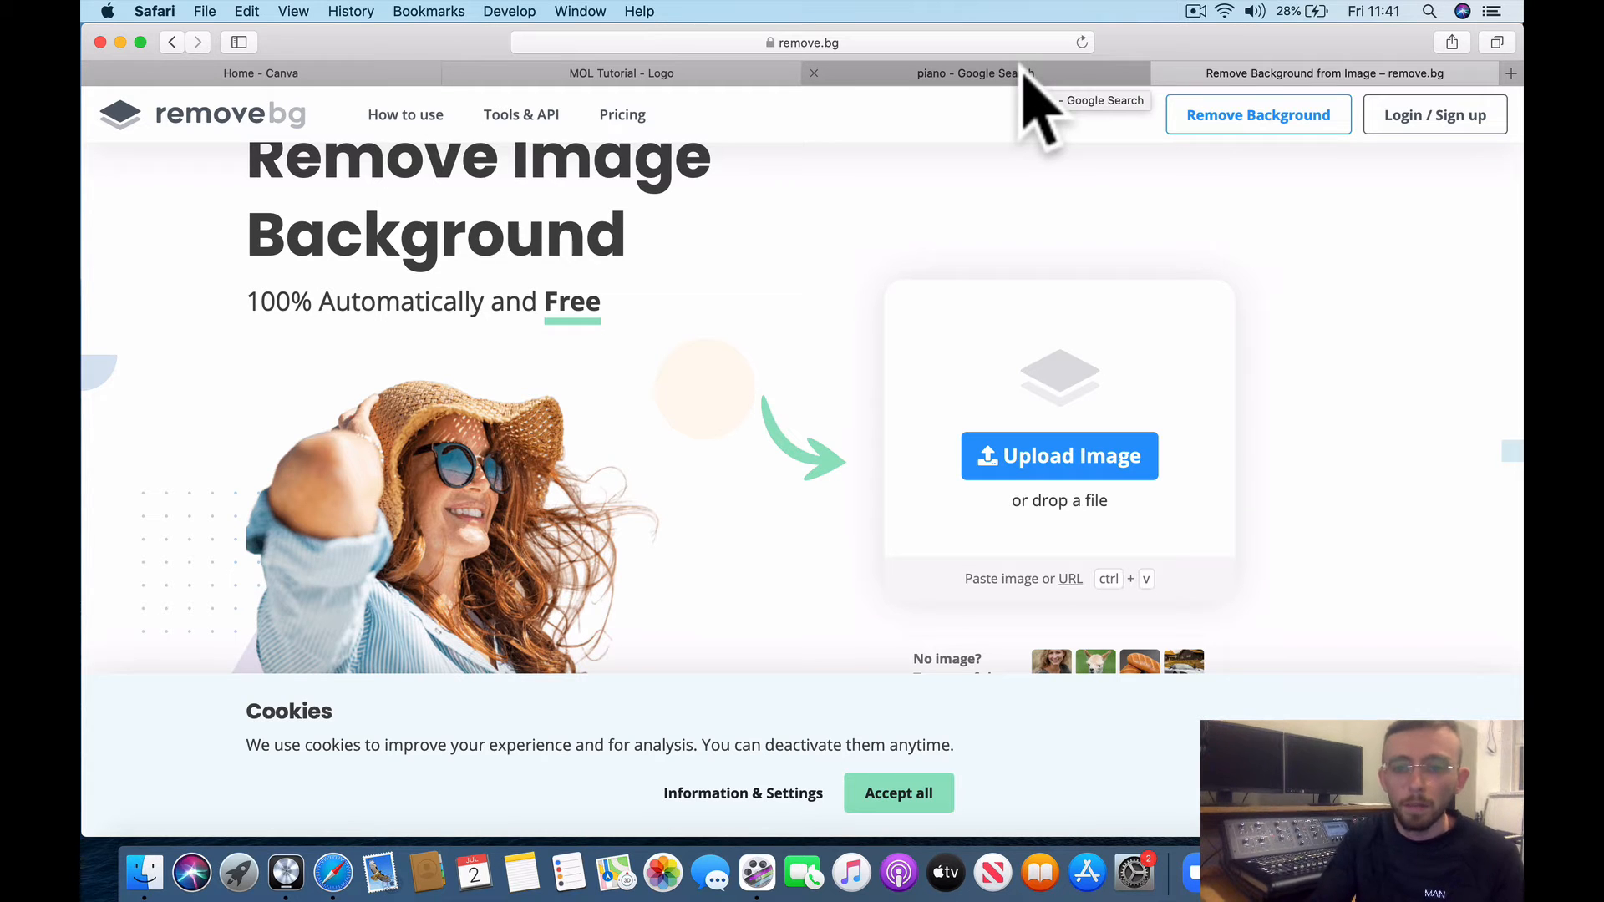
- Upload the cat JPG from the Downloads folder to remove.bg and download the 666 × 375 background-free preview, allowing downloads from the site
{"action": "left_click", "coordinate": [1039, 451]}
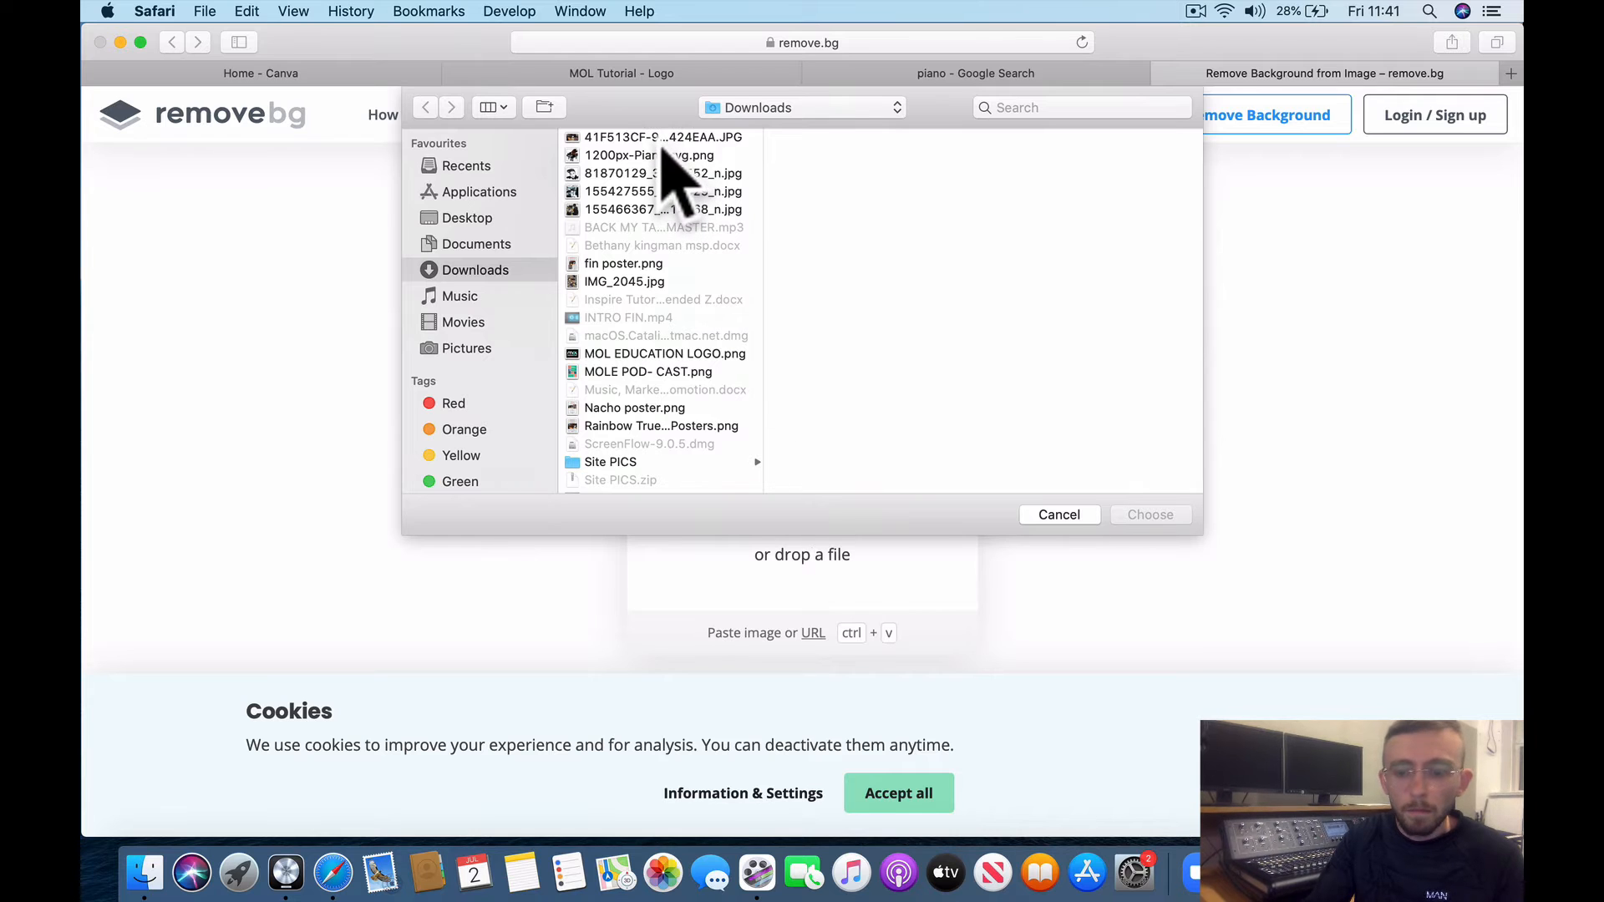
{"action": "left_click", "coordinate": [664, 139]}
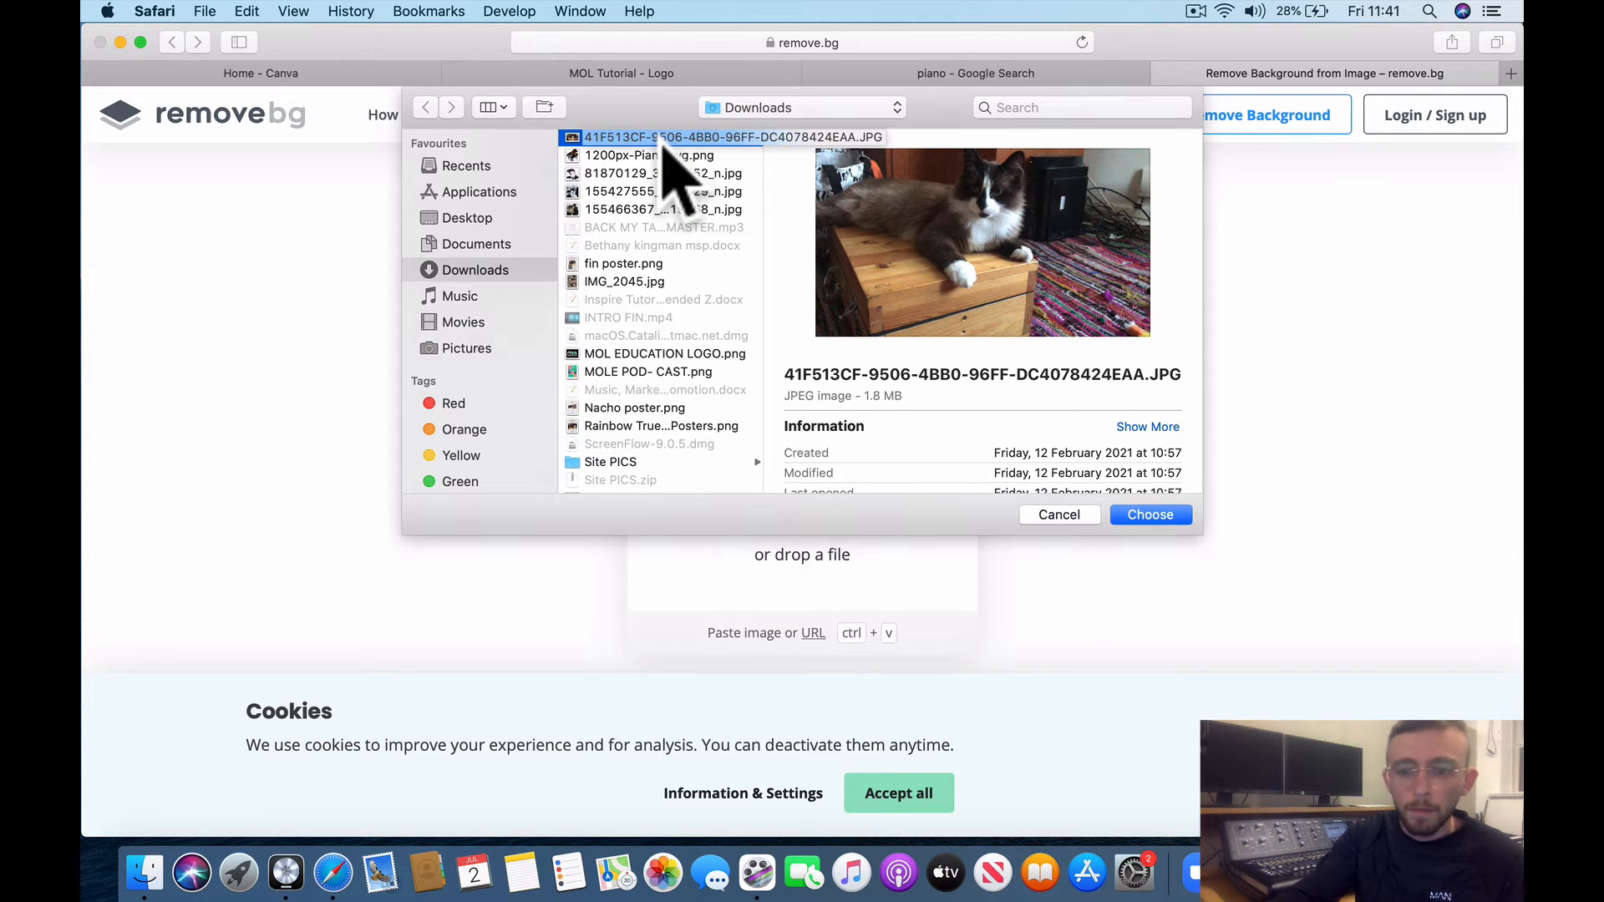
{"action": "double_click", "coordinate": [662, 139]}
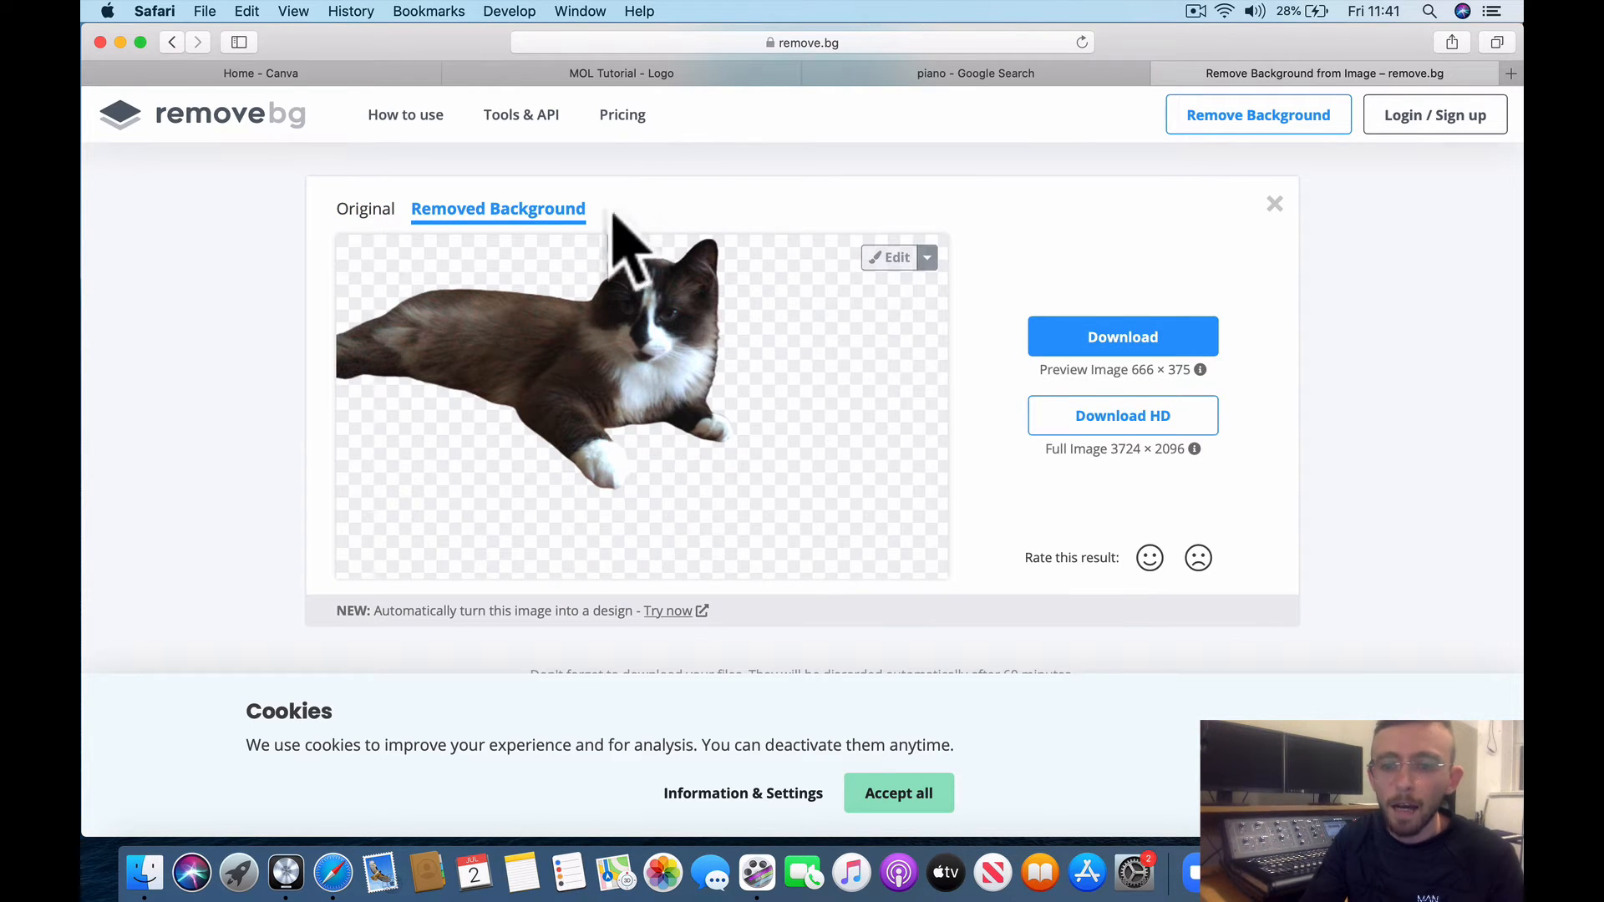
{"action": "left_click", "coordinate": [1086, 342]}
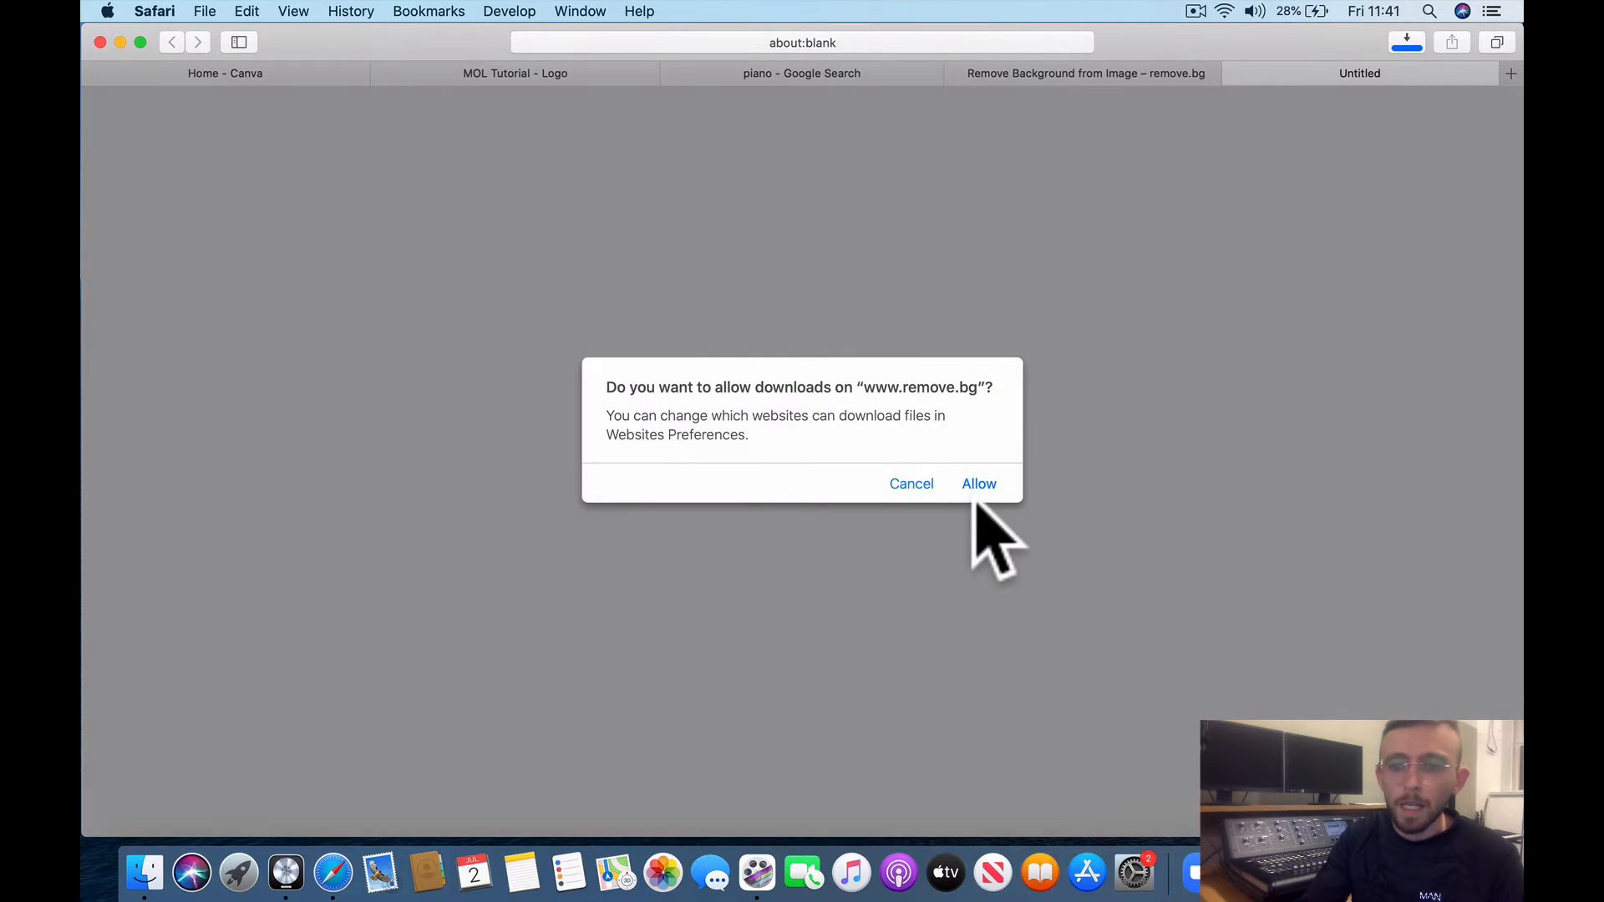
{"action": "left_click", "coordinate": [976, 487]}
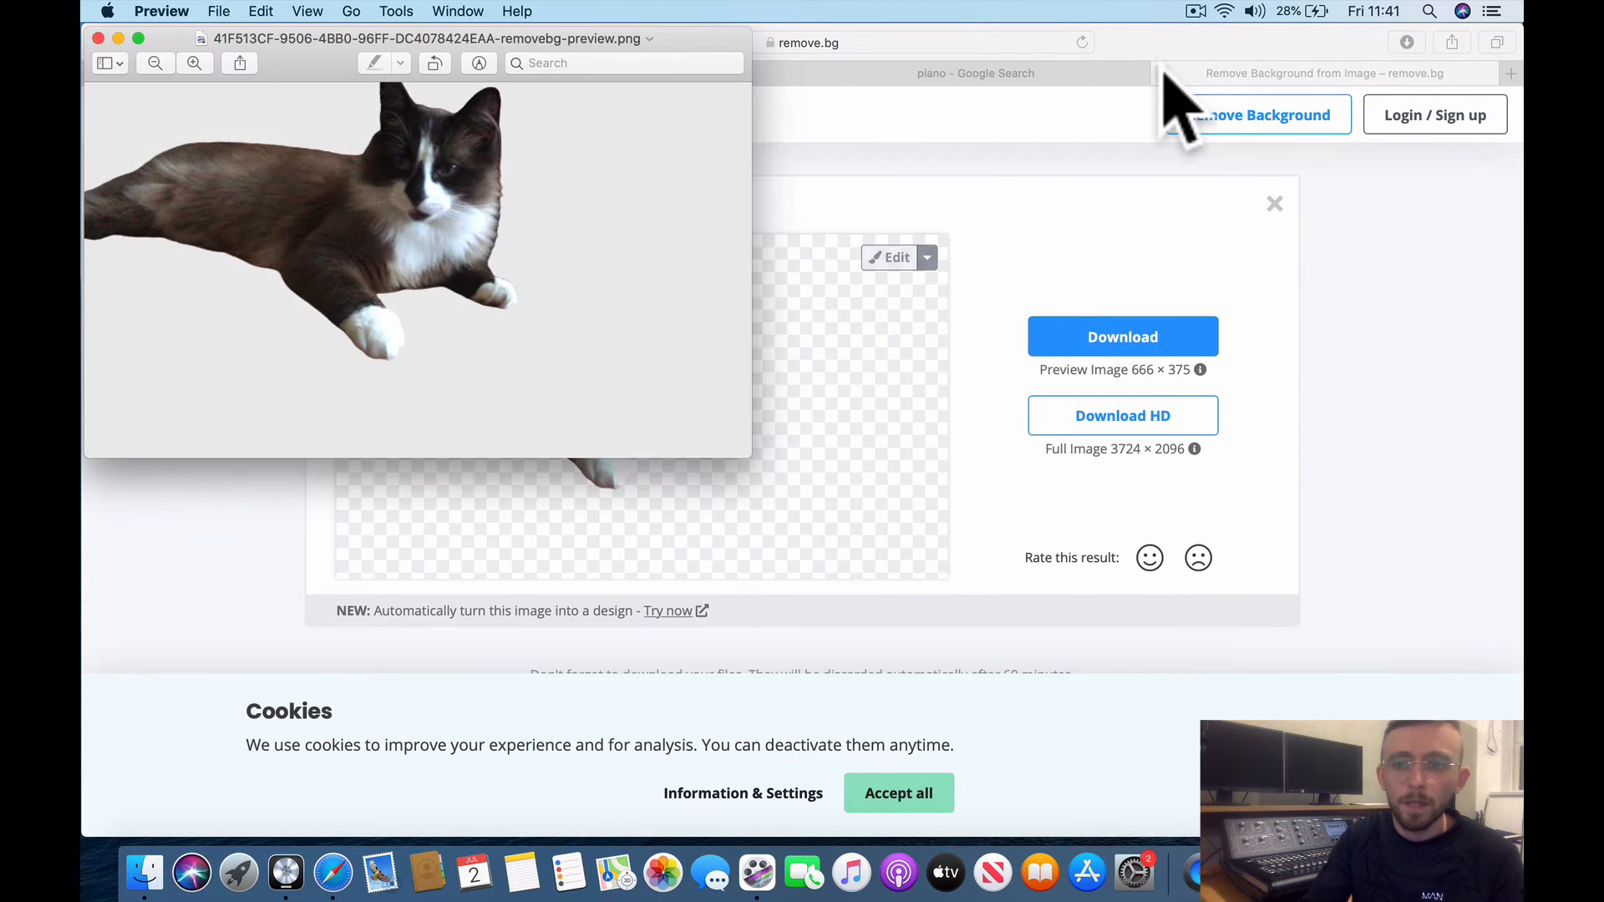
- Close the remove.bg page, return to the Canva logo design and upload the cat's removebg-preview.png from the device's Downloads folder
{"action": "left_click", "coordinate": [1165, 73]}
{"action": "left_click", "coordinate": [948, 72]}
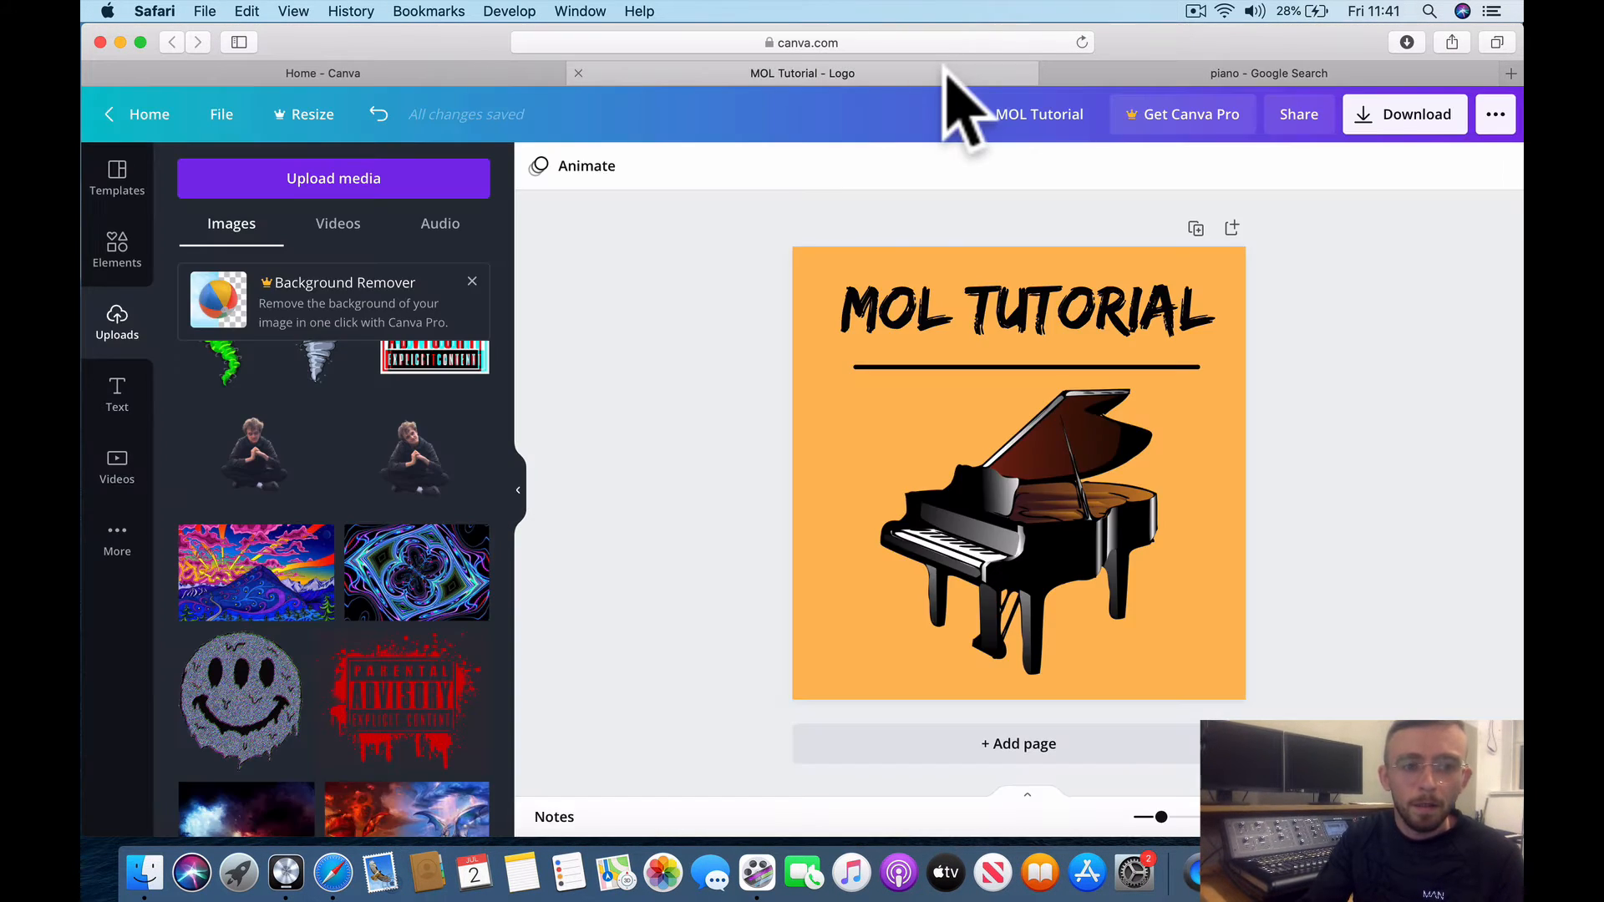
{"action": "left_click", "coordinate": [403, 181]}
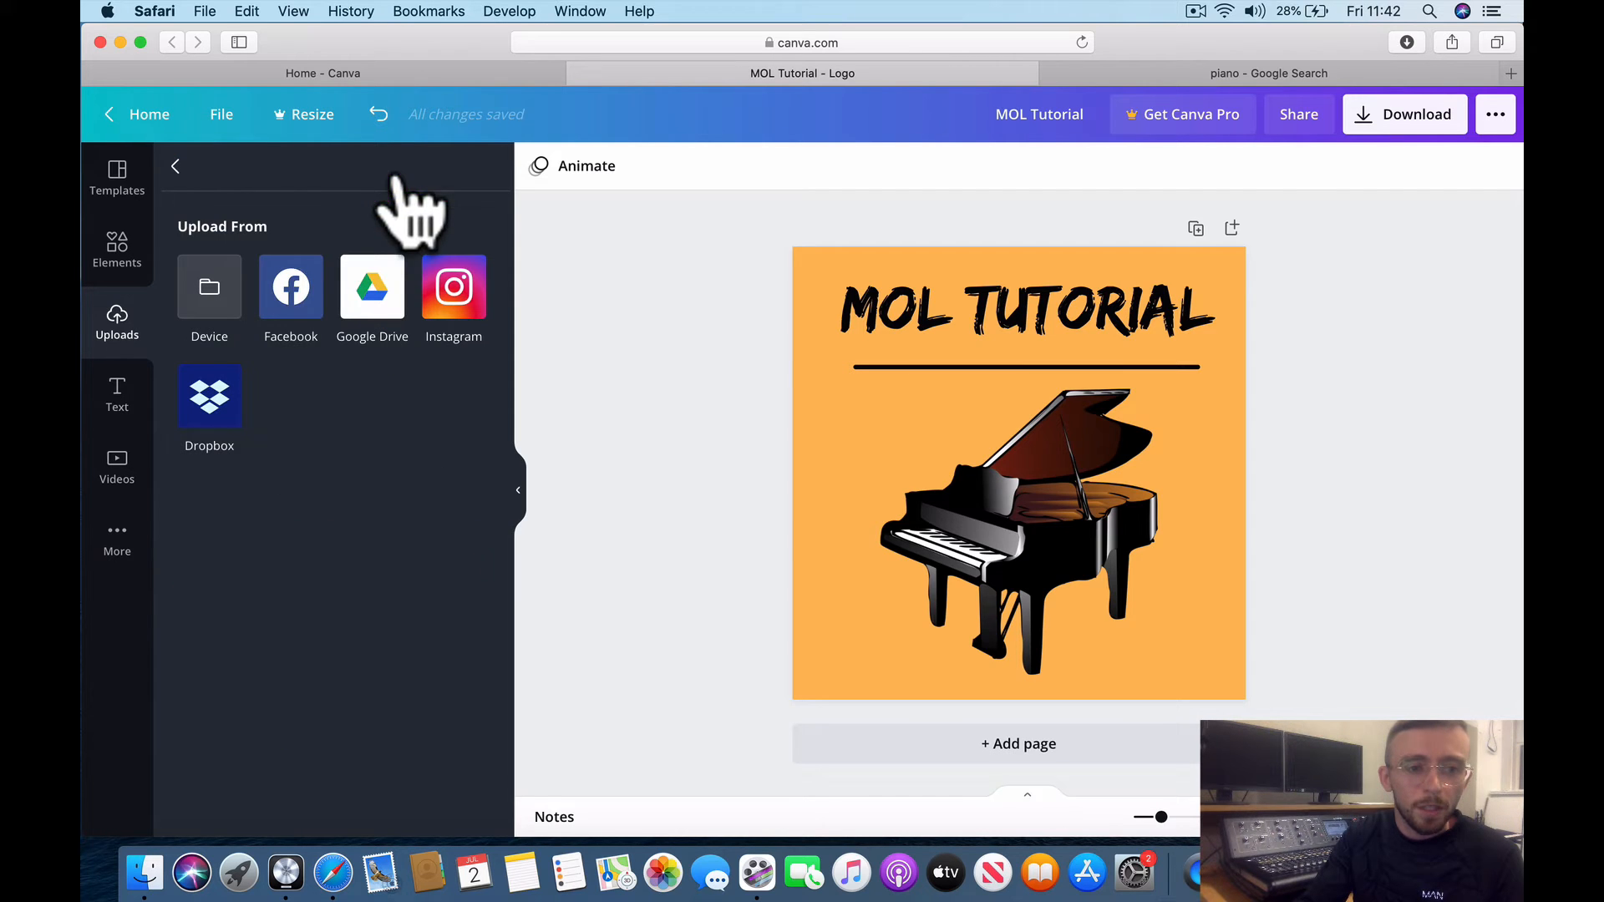
{"action": "left_click", "coordinate": [210, 292]}
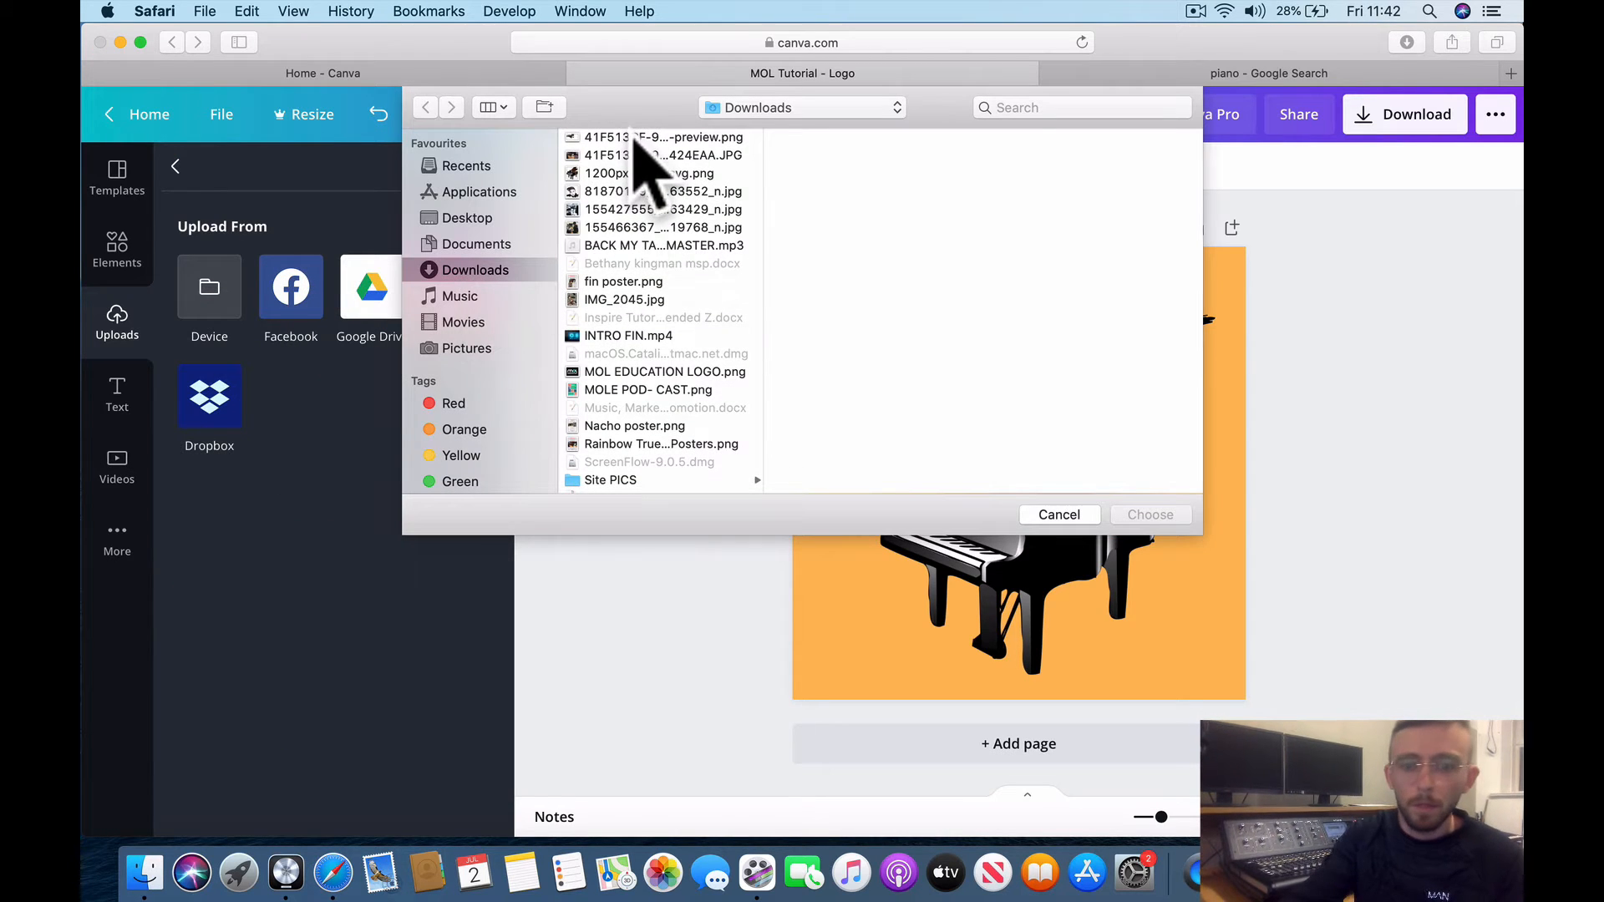
{"action": "left_click", "coordinate": [635, 137]}
{"action": "key", "text": "Down"}
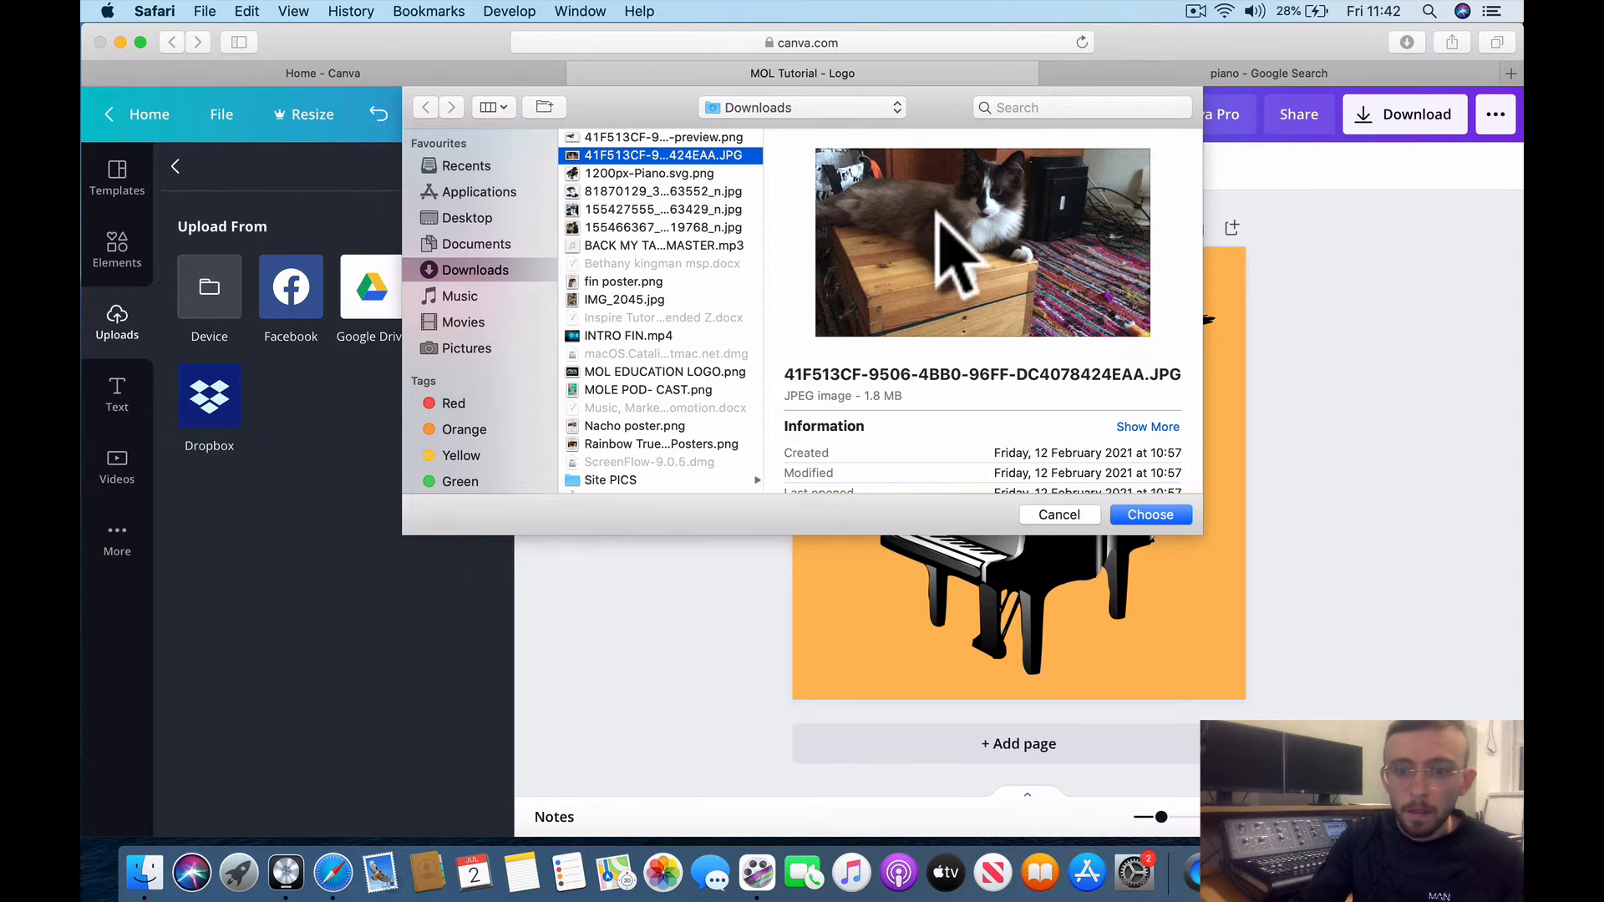
{"action": "key", "text": "Up"}
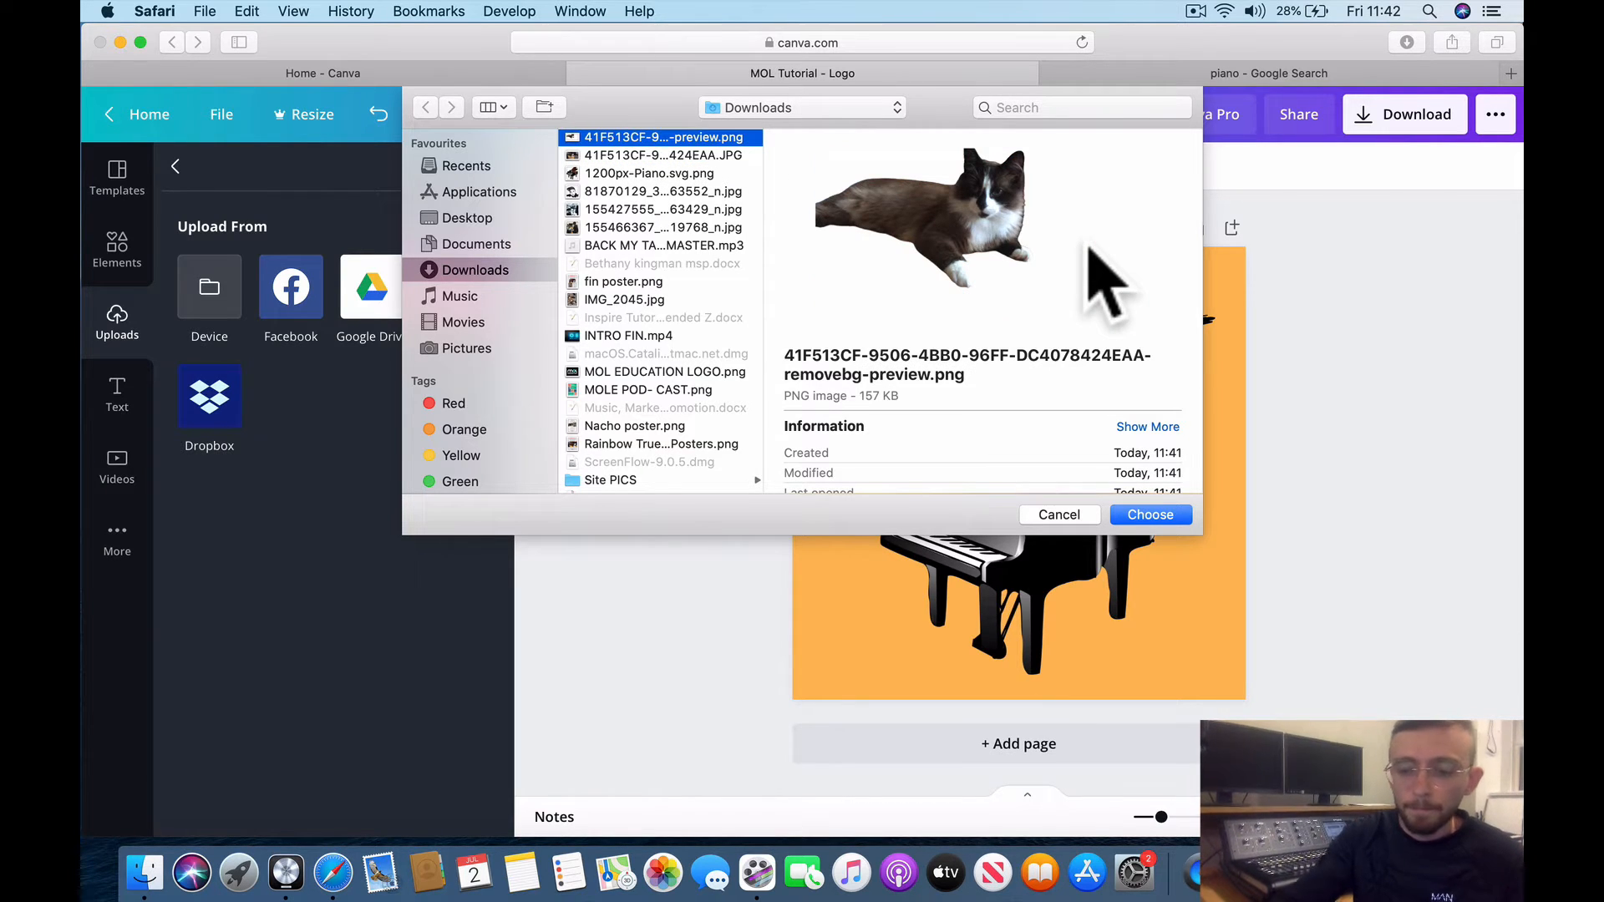
{"action": "key", "text": "Return"}
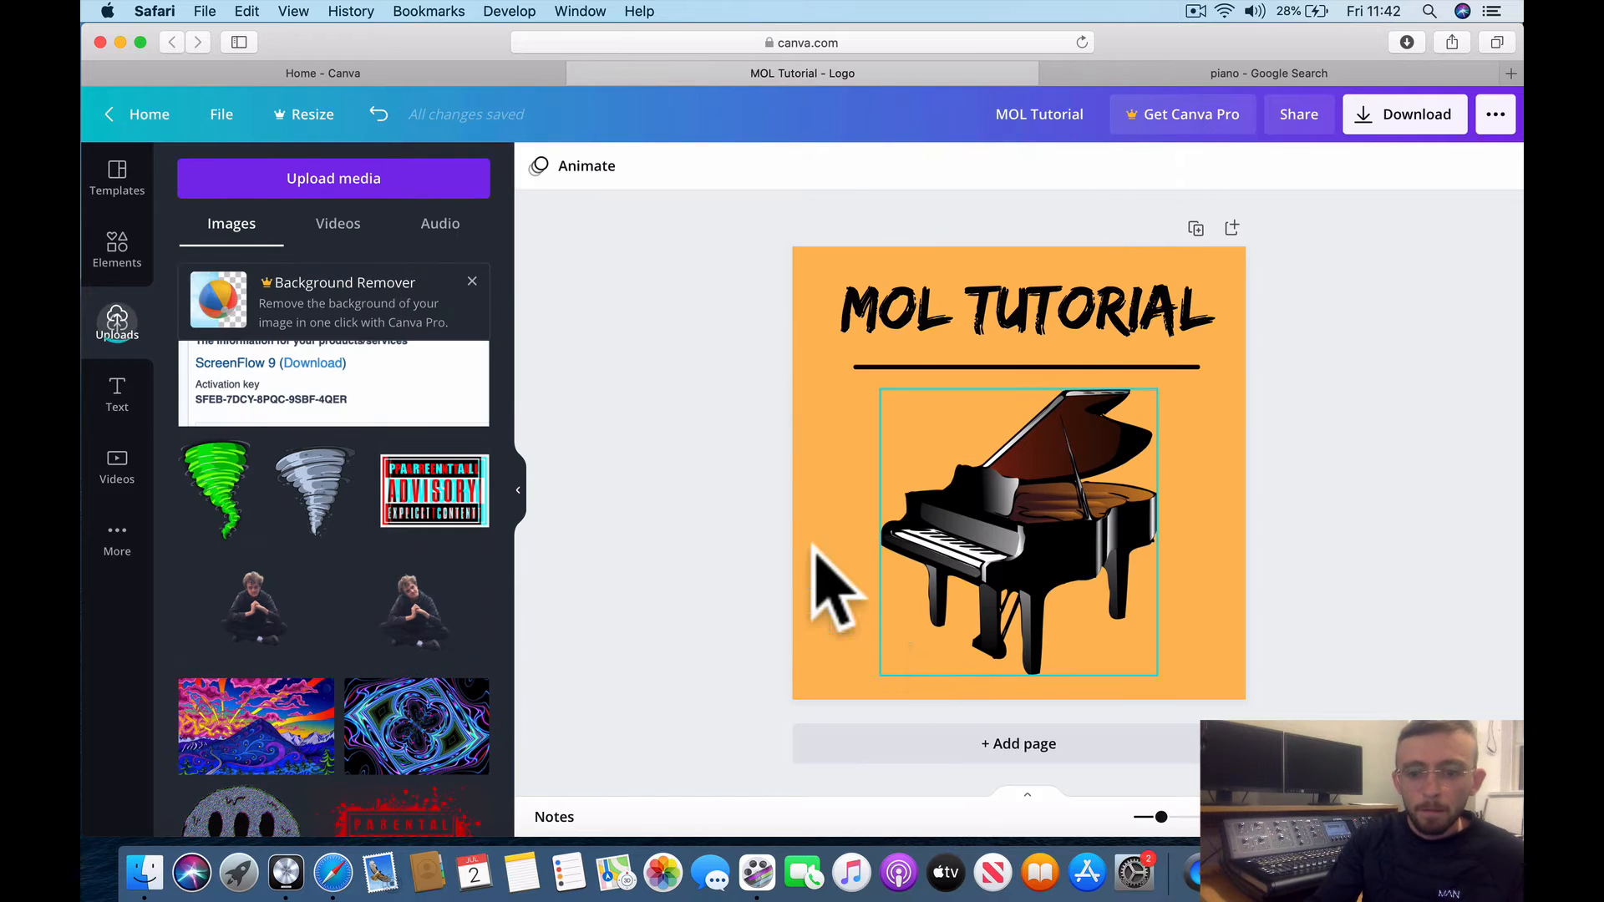
- Shrink the piano image and move it to the lower right corner of the page
{"action": "left_click", "coordinate": [1025, 532]}
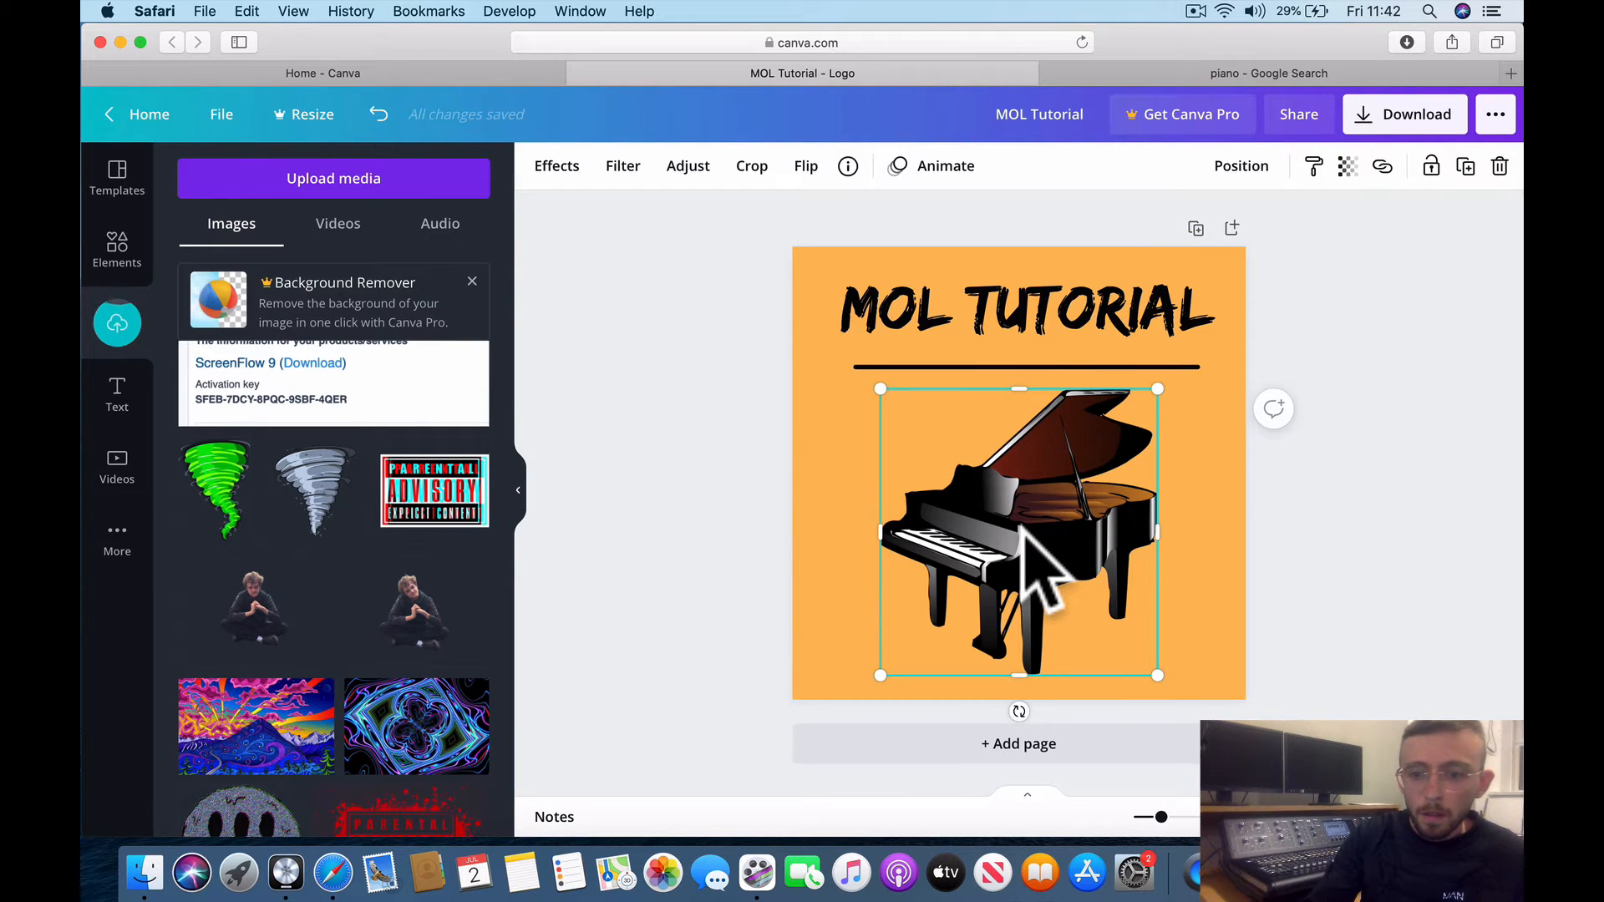
{"action": "left_click_drag", "start_coordinate": [1158, 390], "coordinate": [1101, 446]}
{"action": "left_click_drag", "start_coordinate": [1013, 555], "coordinate": [1114, 537]}
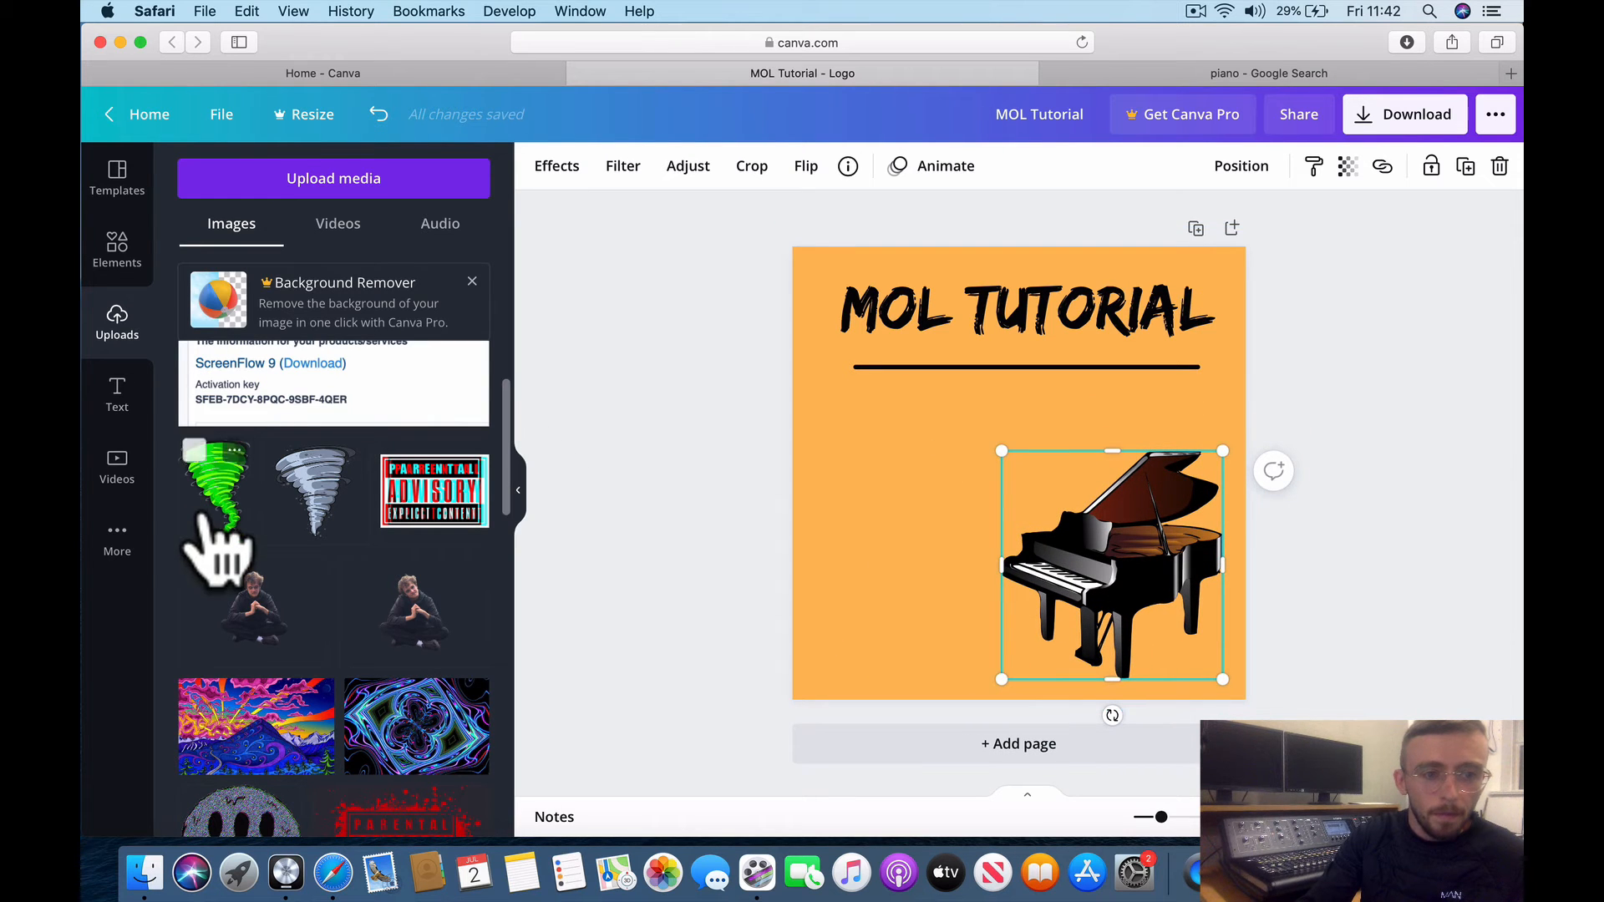
- Upload the background-free cat PNG from the device's Downloads folder once more
{"action": "scroll", "coordinate": [215, 537], "scroll_direction": "up", "scroll_amount": 1}
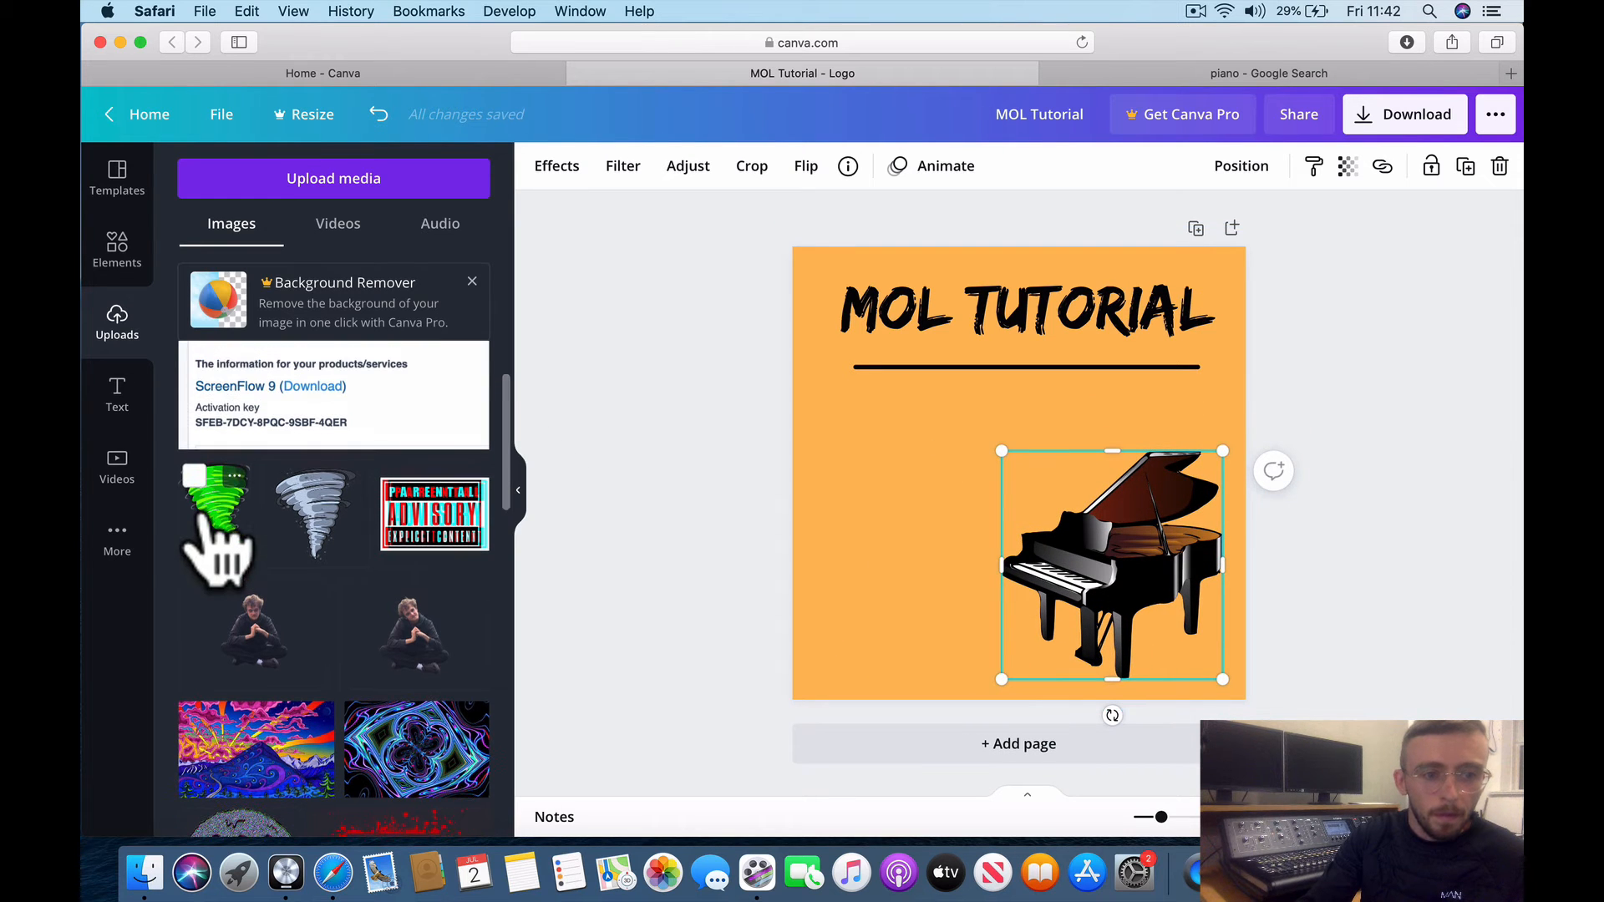
{"action": "left_click", "coordinate": [290, 181]}
{"action": "left_click", "coordinate": [206, 294]}
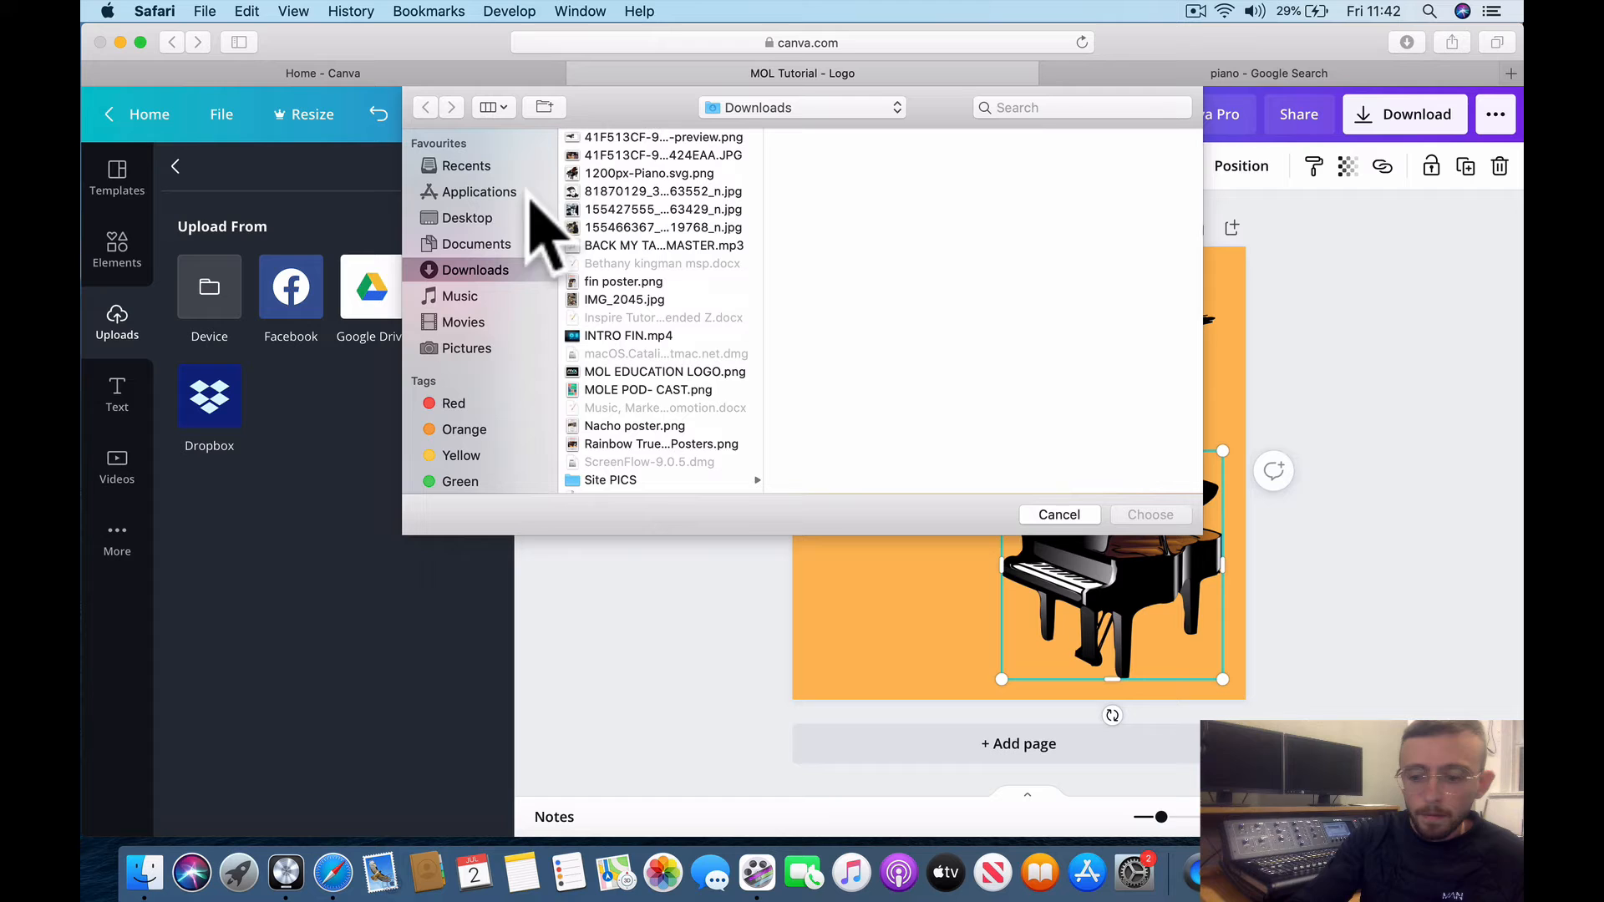
{"action": "double_click", "coordinate": [626, 138]}
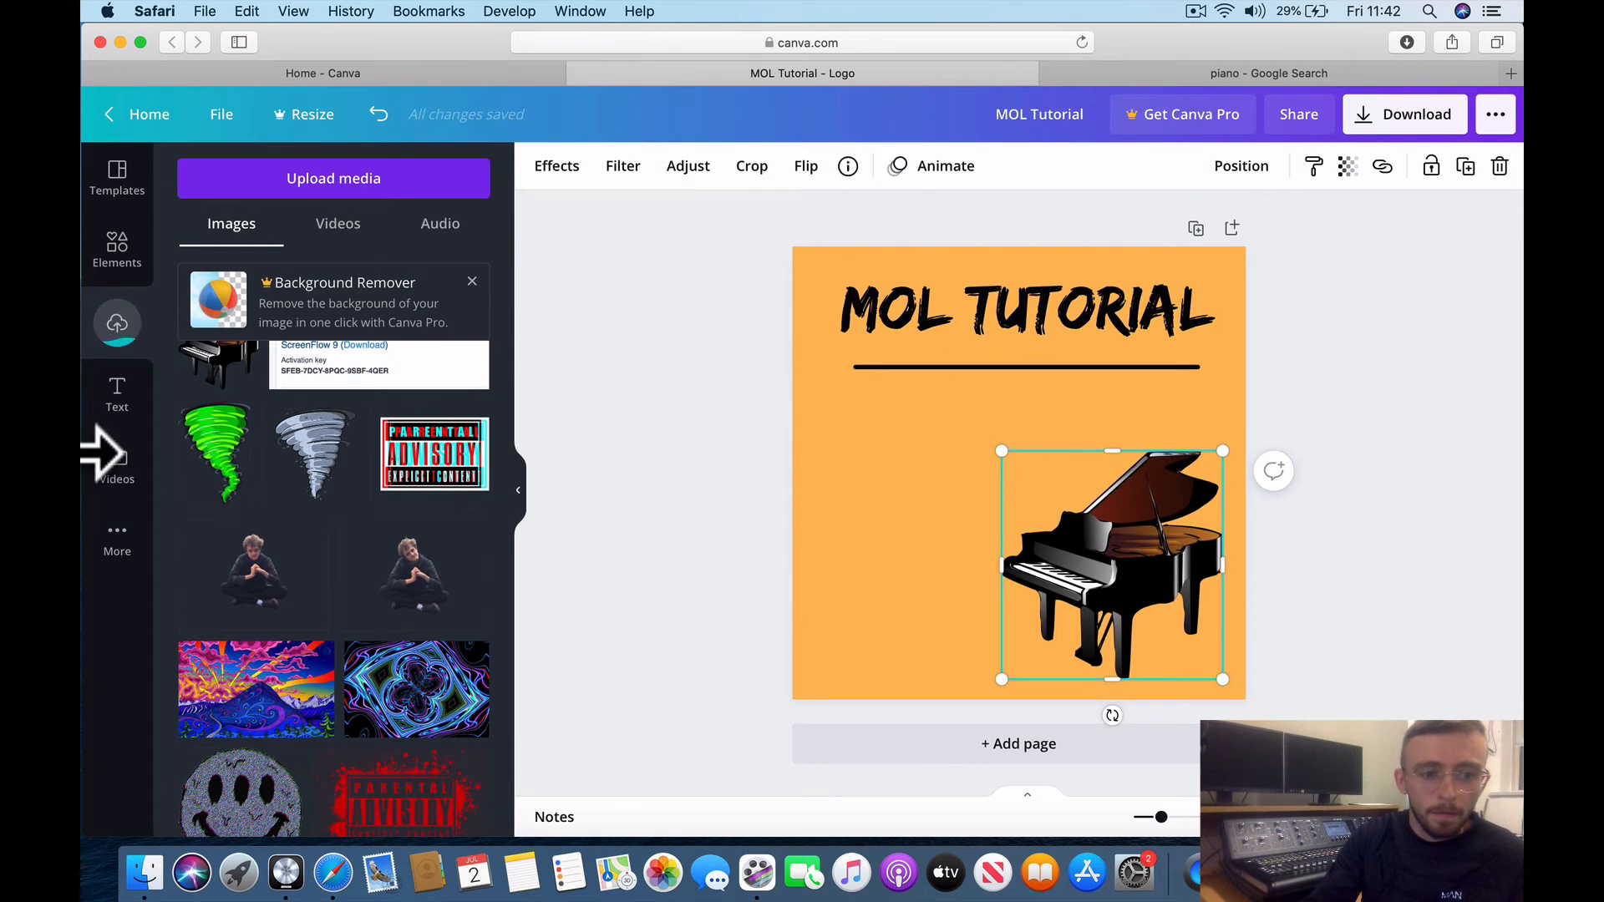
- Replace the piano with the uploaded cat cut-out, enlarging it to fill the lower part of the page below the line
{"action": "left_click", "coordinate": [404, 435]}
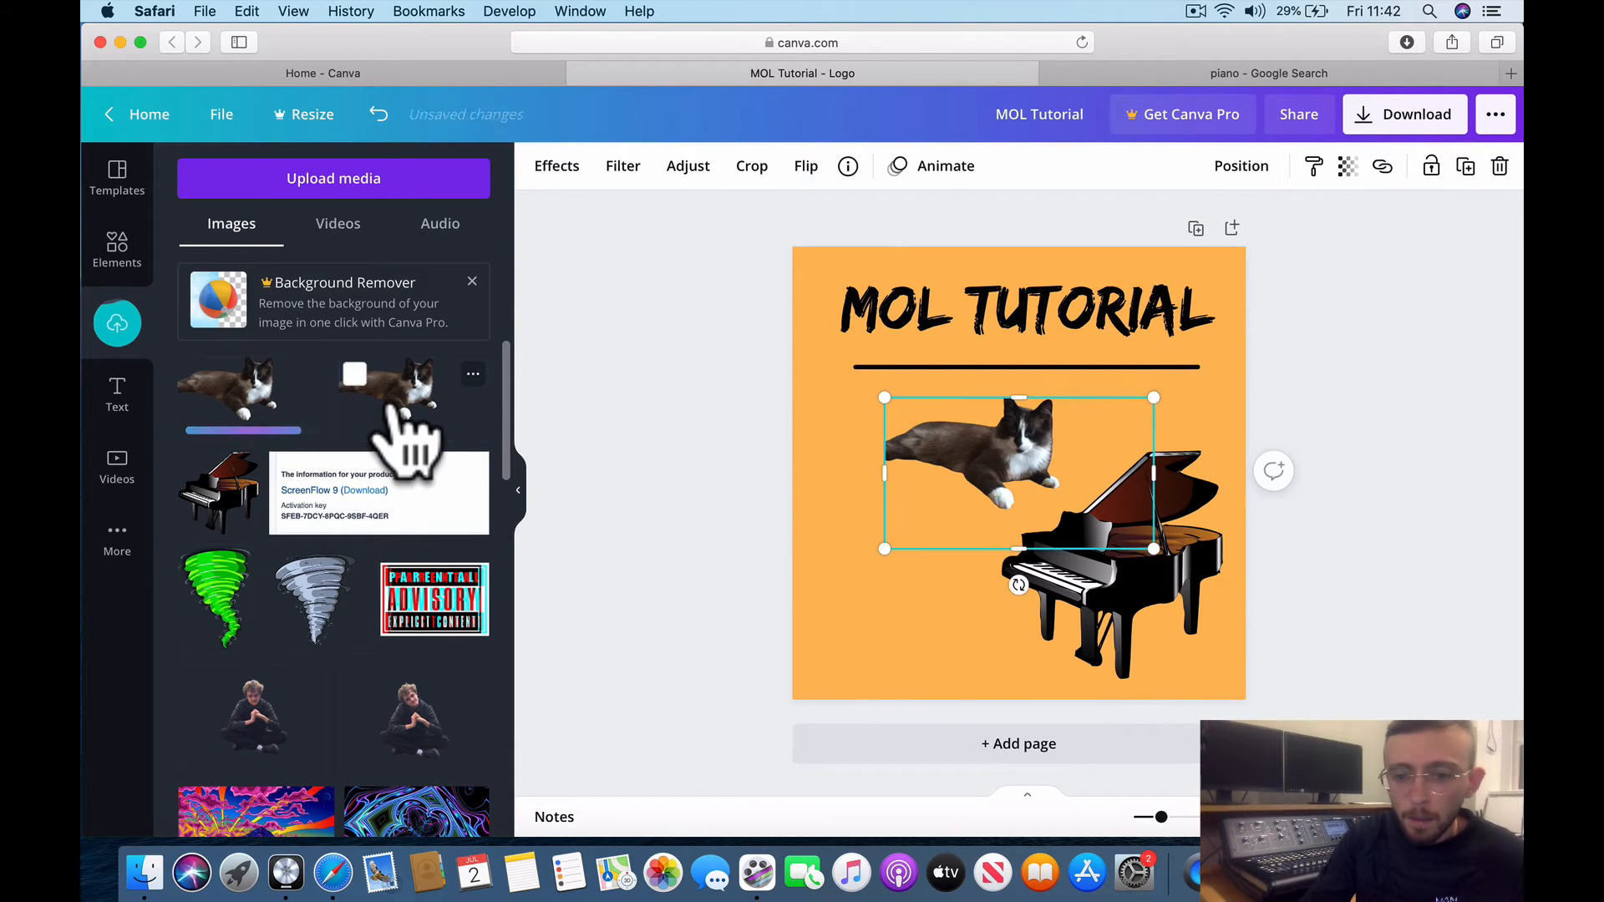
{"action": "left_click_drag", "start_coordinate": [1011, 468], "coordinate": [1033, 556]}
{"action": "left_click", "coordinate": [1211, 537]}
{"action": "key", "text": "Delete"}
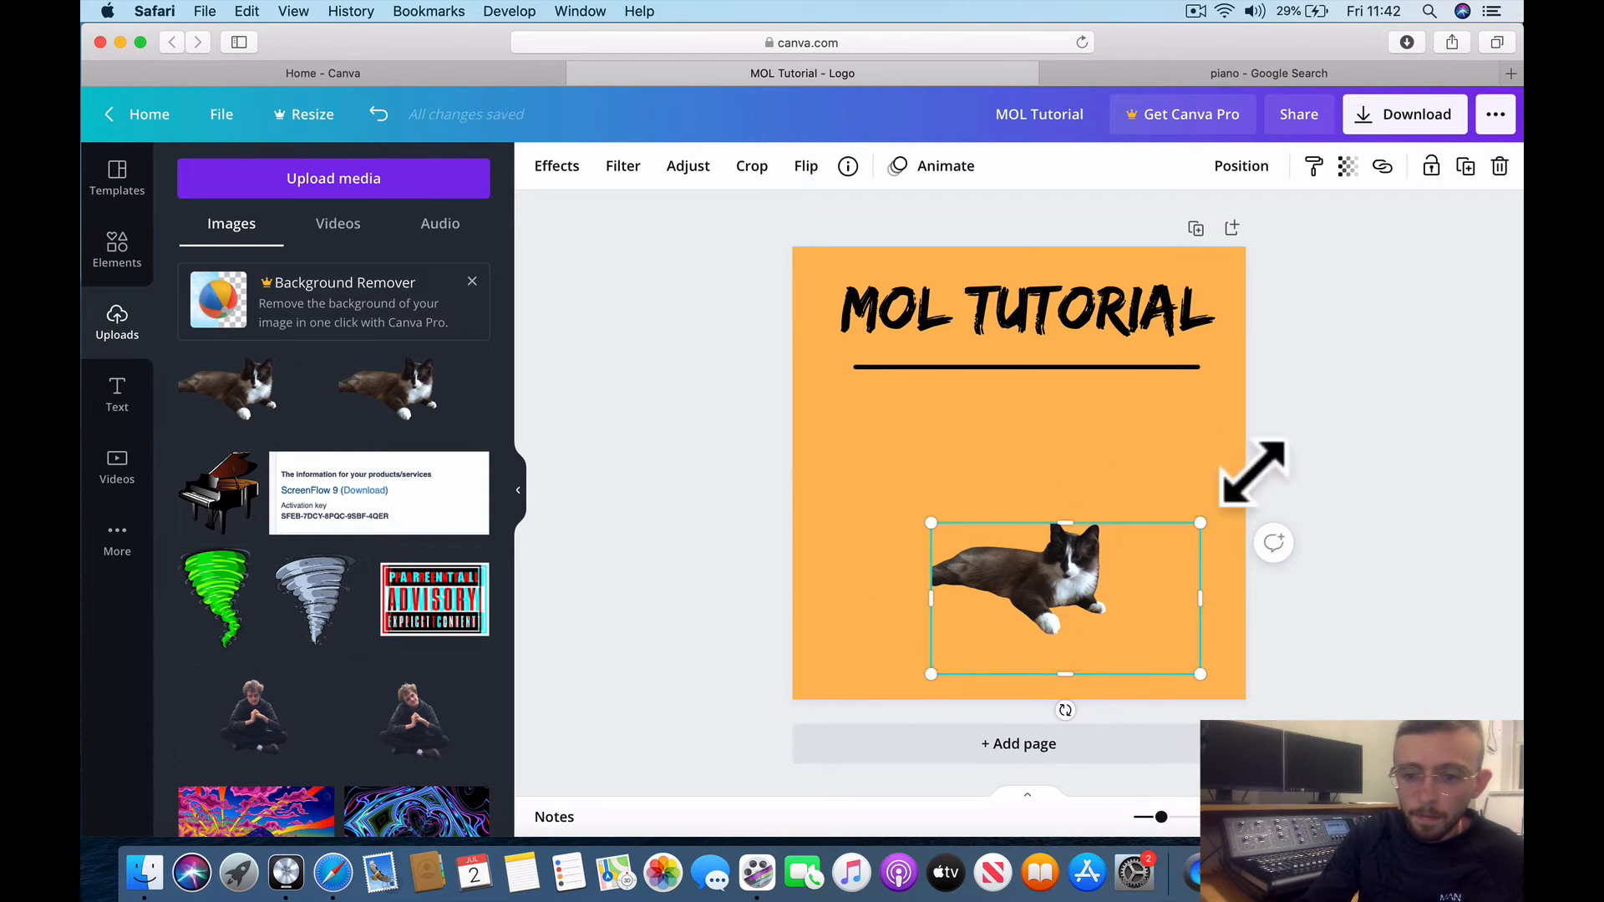
{"action": "left_click_drag", "start_coordinate": [1200, 523], "coordinate": [1378, 421]}
{"action": "left_click_drag", "start_coordinate": [1130, 498], "coordinate": [1059, 554]}
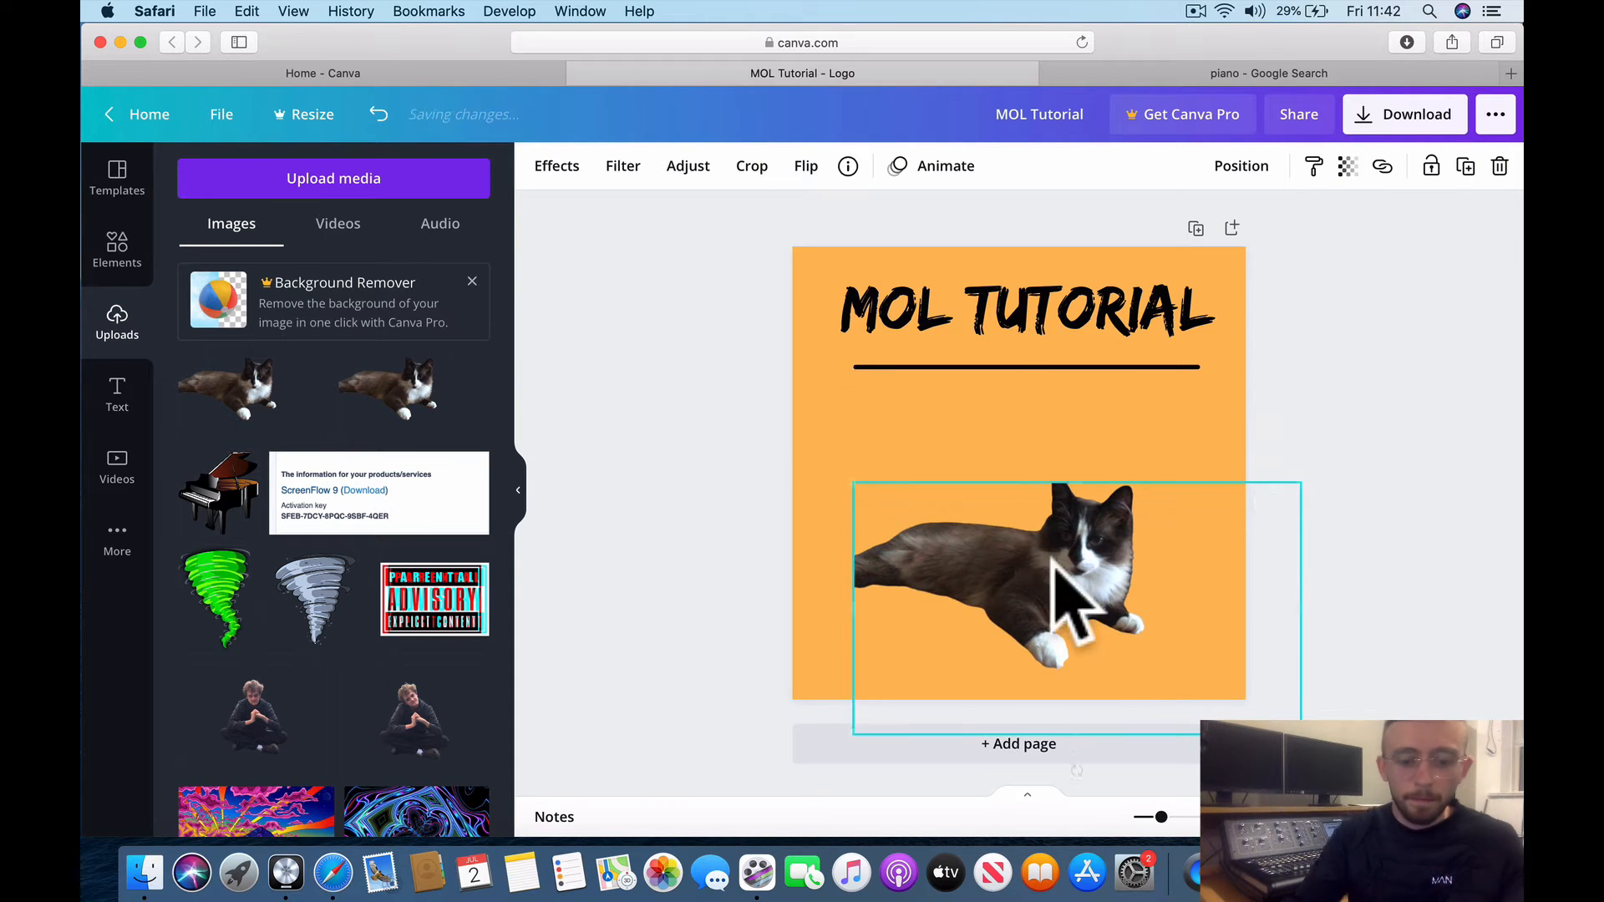
- Replace the heading text with the owner's first name in possessive form followed by "CAT", in capitals
{"action": "double_click", "coordinate": [1032, 318]}
{"action": "type", "text": "DANS CAT"}
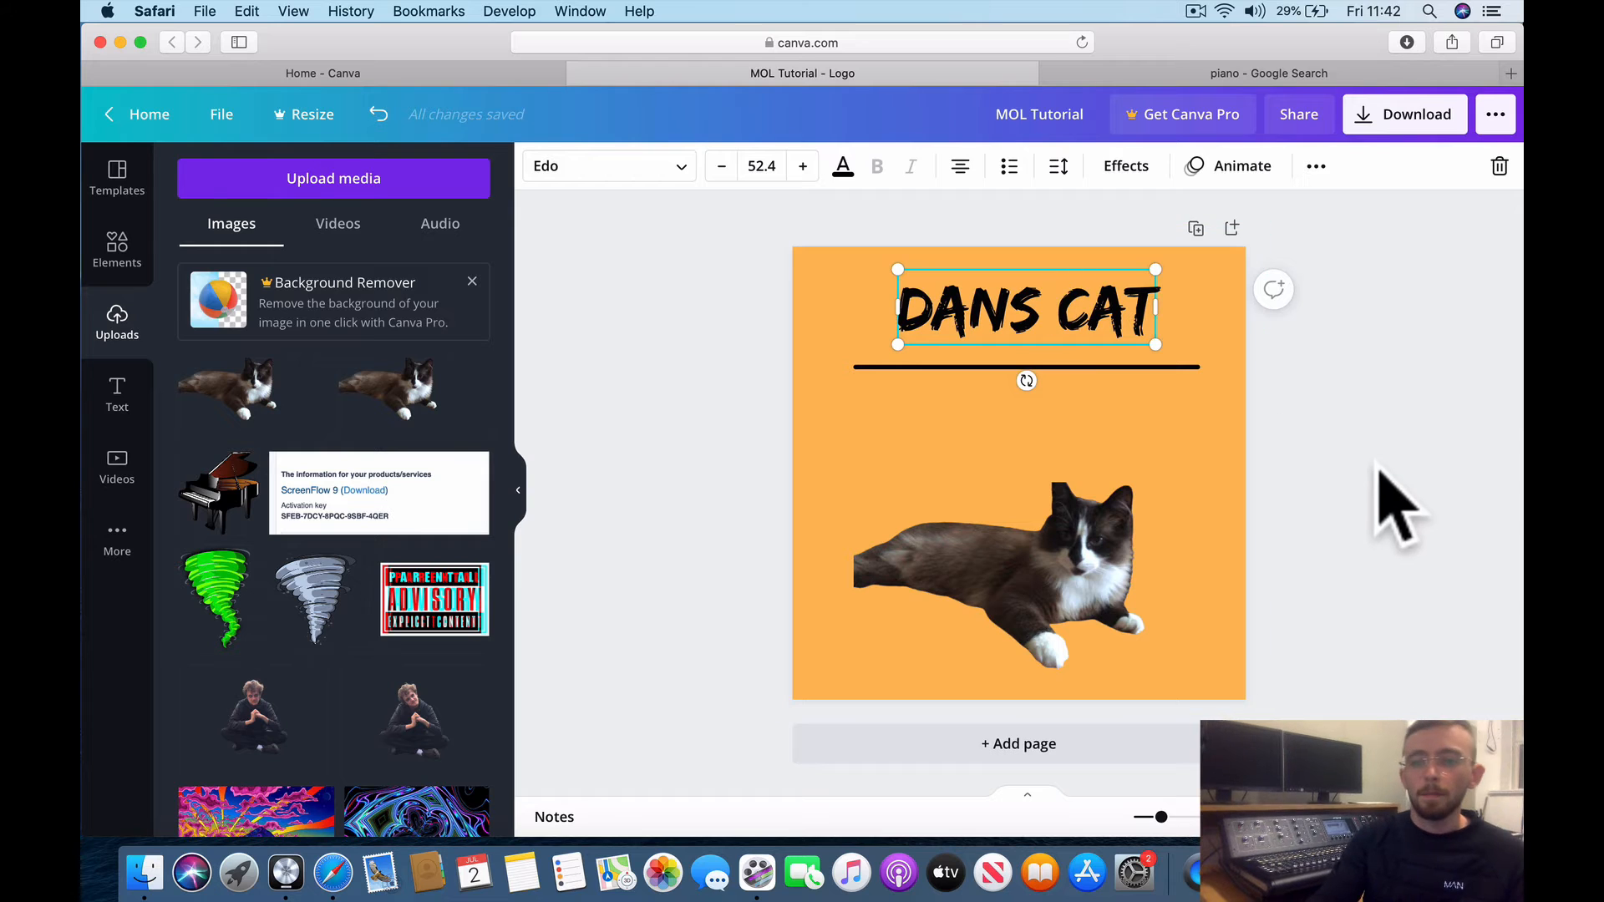
- Move the cat cut-out slightly higher on the page, closer to the black line
{"action": "left_click", "coordinate": [1389, 501]}
{"action": "left_click_drag", "start_coordinate": [1077, 577], "coordinate": [1077, 538]}
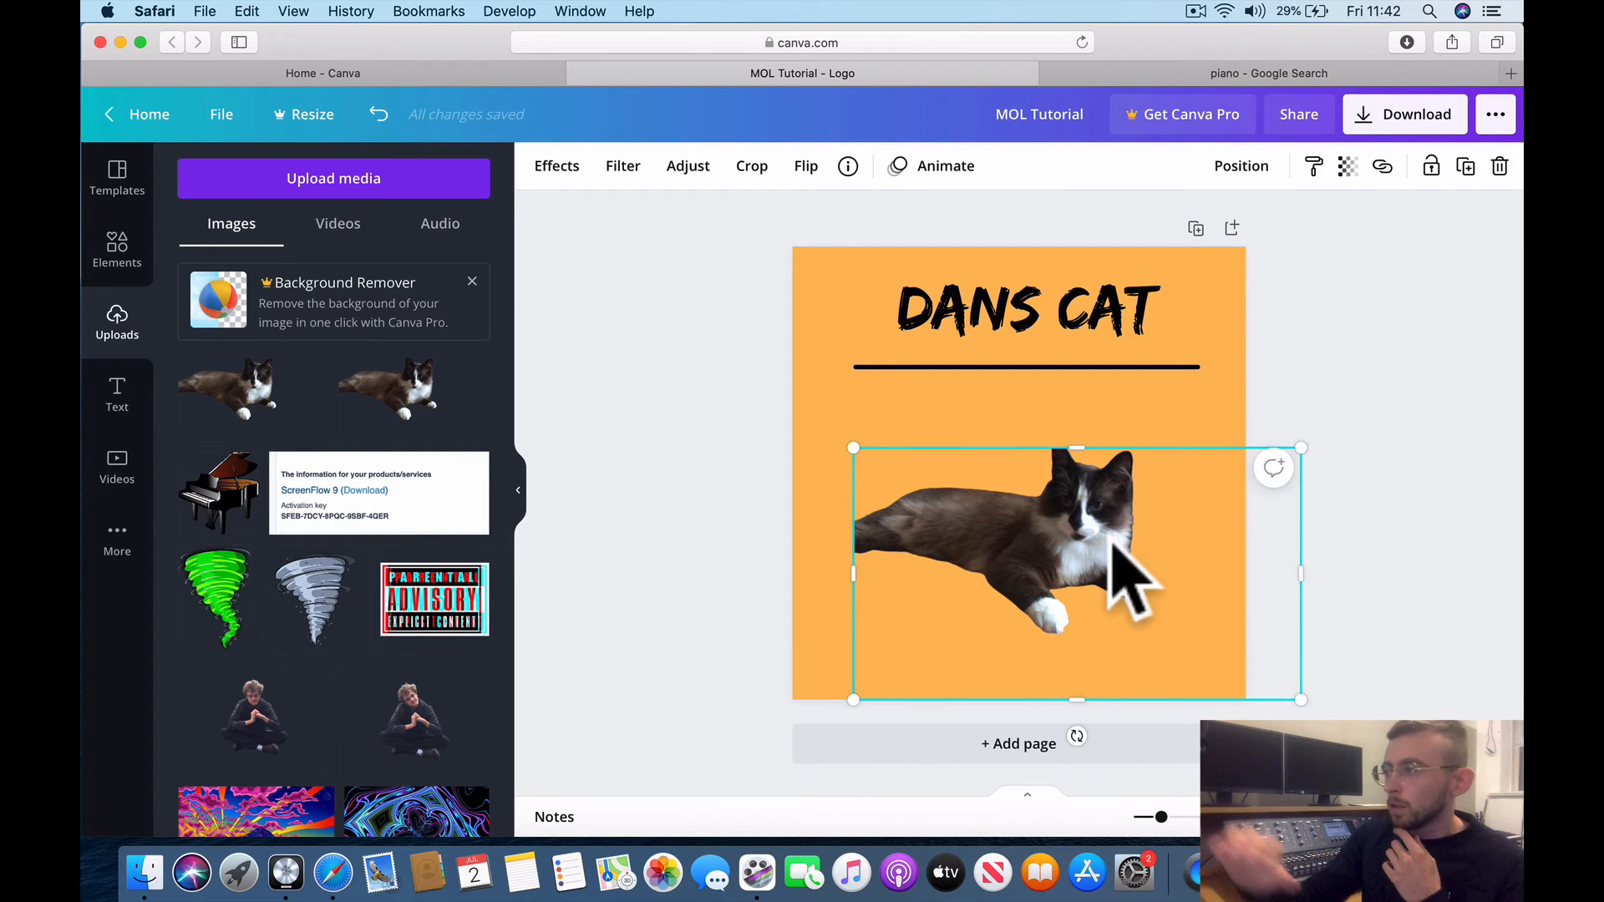
{"action": "left_click", "coordinate": [1429, 546]}
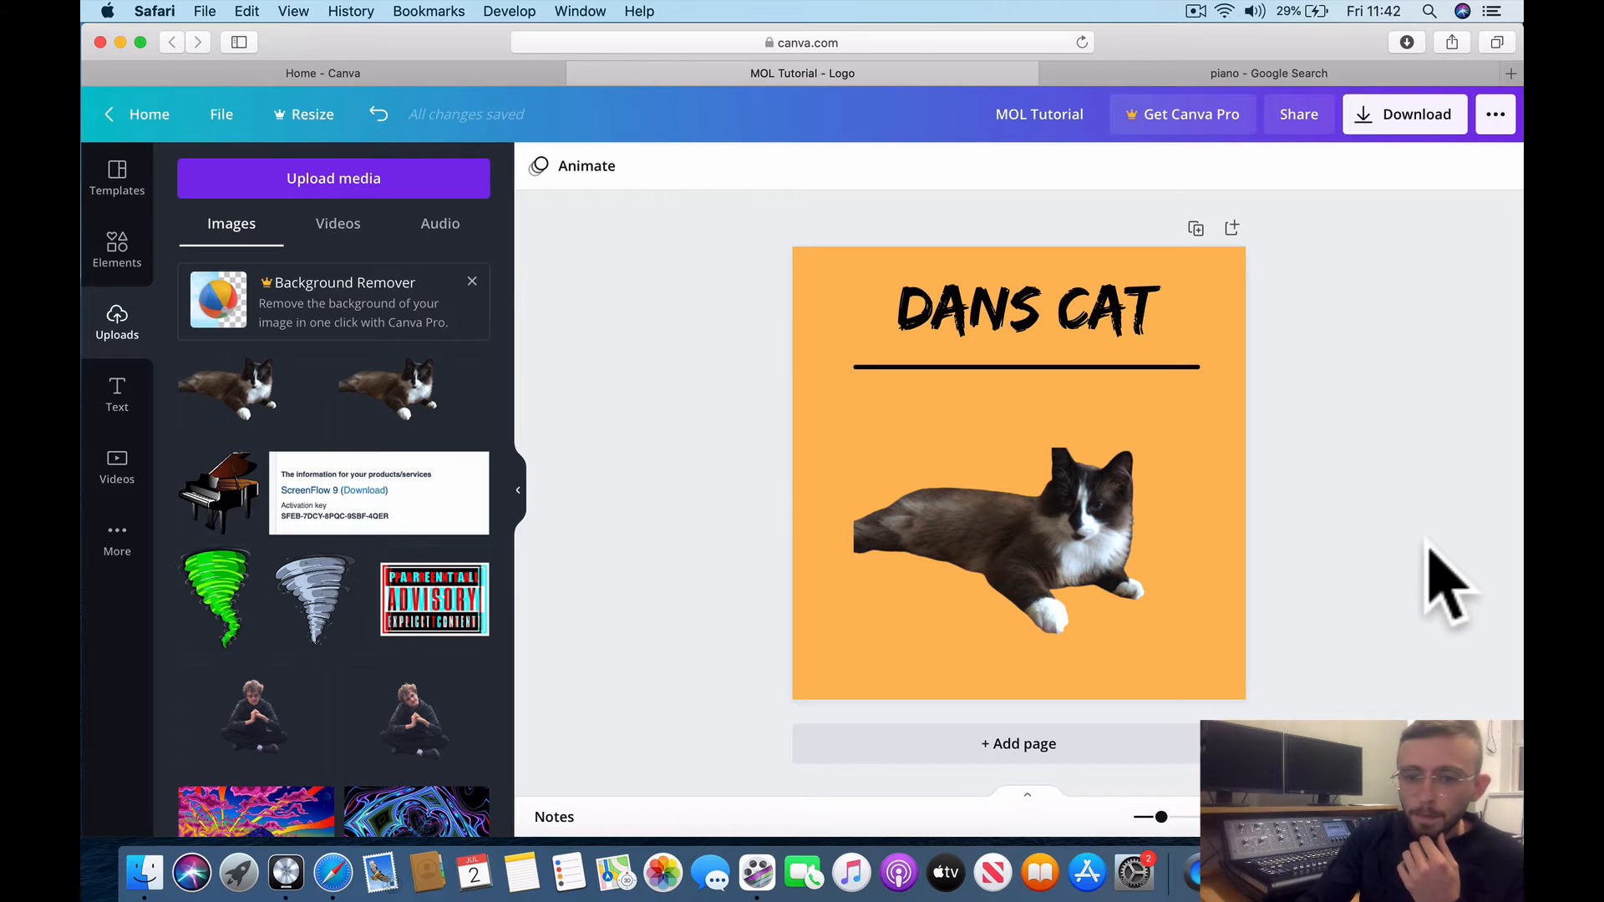
{"action": "left_click", "coordinate": [997, 284]}
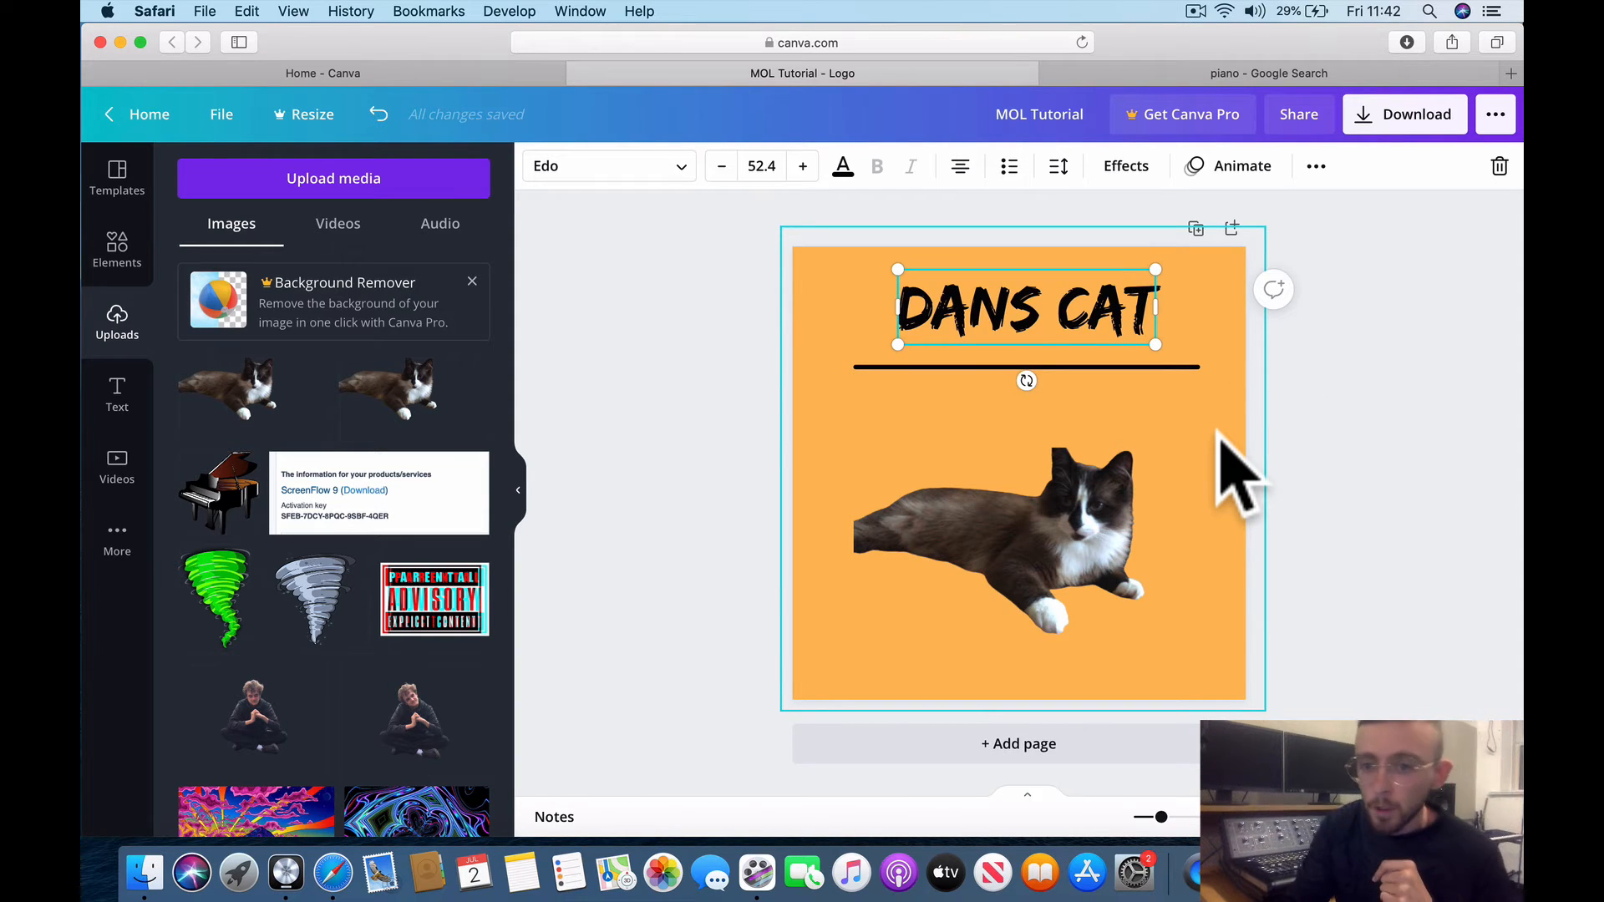
{"action": "left_click", "coordinate": [1442, 464]}
{"action": "left_click", "coordinate": [1131, 304]}
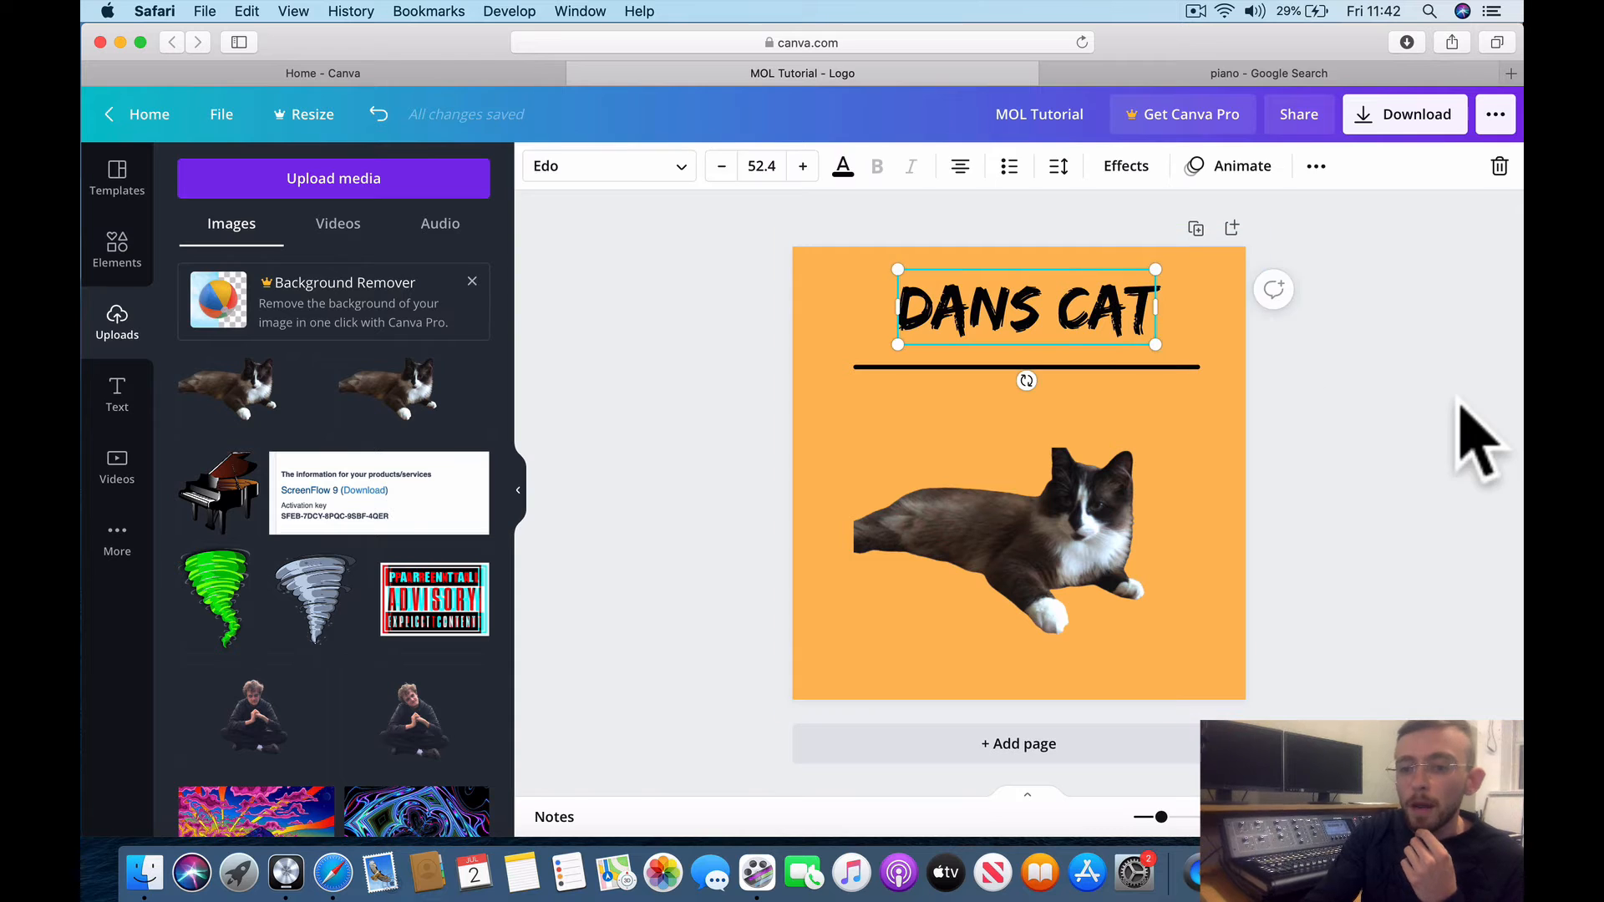
{"action": "left_click", "coordinate": [1479, 442]}
- Scale the cat cut-out down and place its frame fully inside the lower part of the page below the line
{"action": "left_click", "coordinate": [990, 588]}
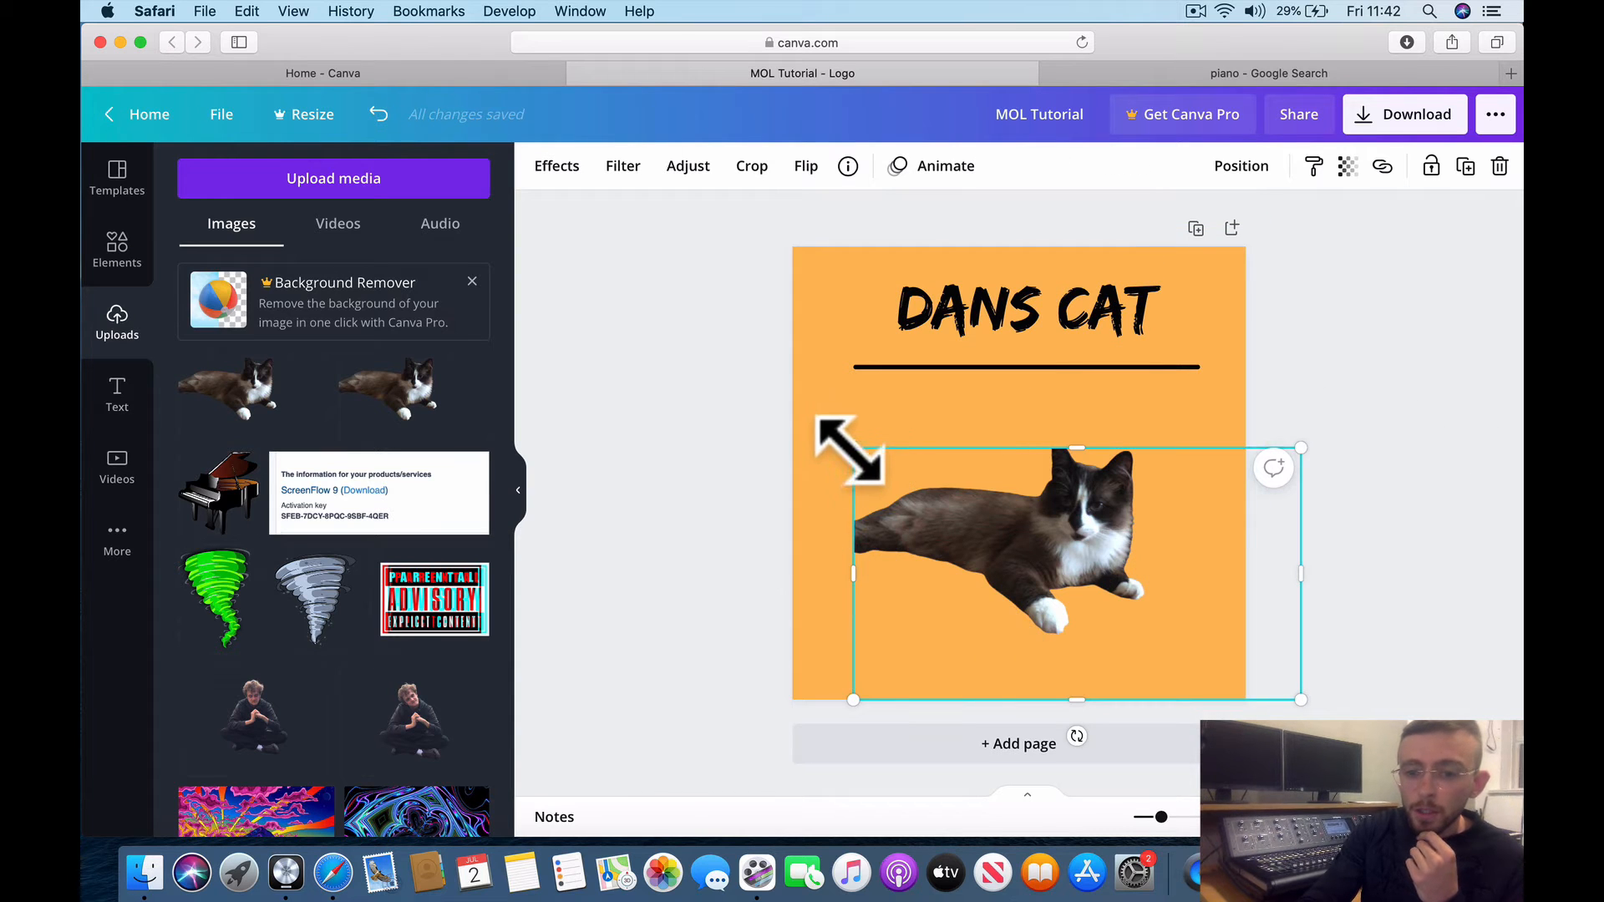
{"action": "left_click_drag", "start_coordinate": [854, 446], "coordinate": [771, 334]}
{"action": "left_click_drag", "start_coordinate": [913, 501], "coordinate": [1003, 484]}
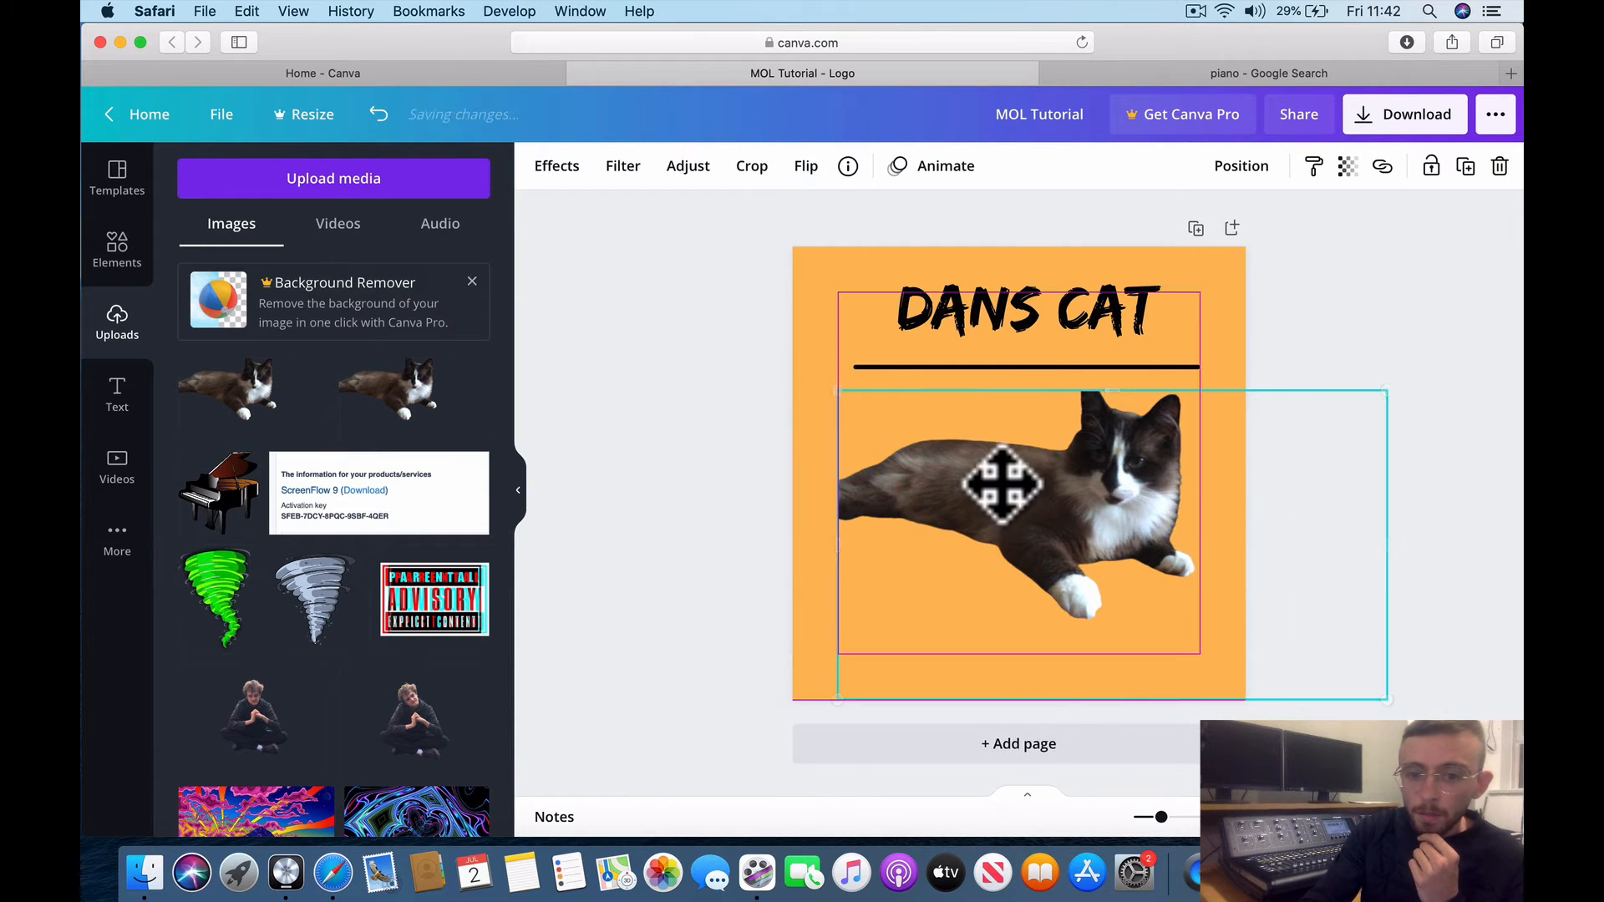
{"action": "left_click_drag", "start_coordinate": [835, 389], "coordinate": [995, 515]}
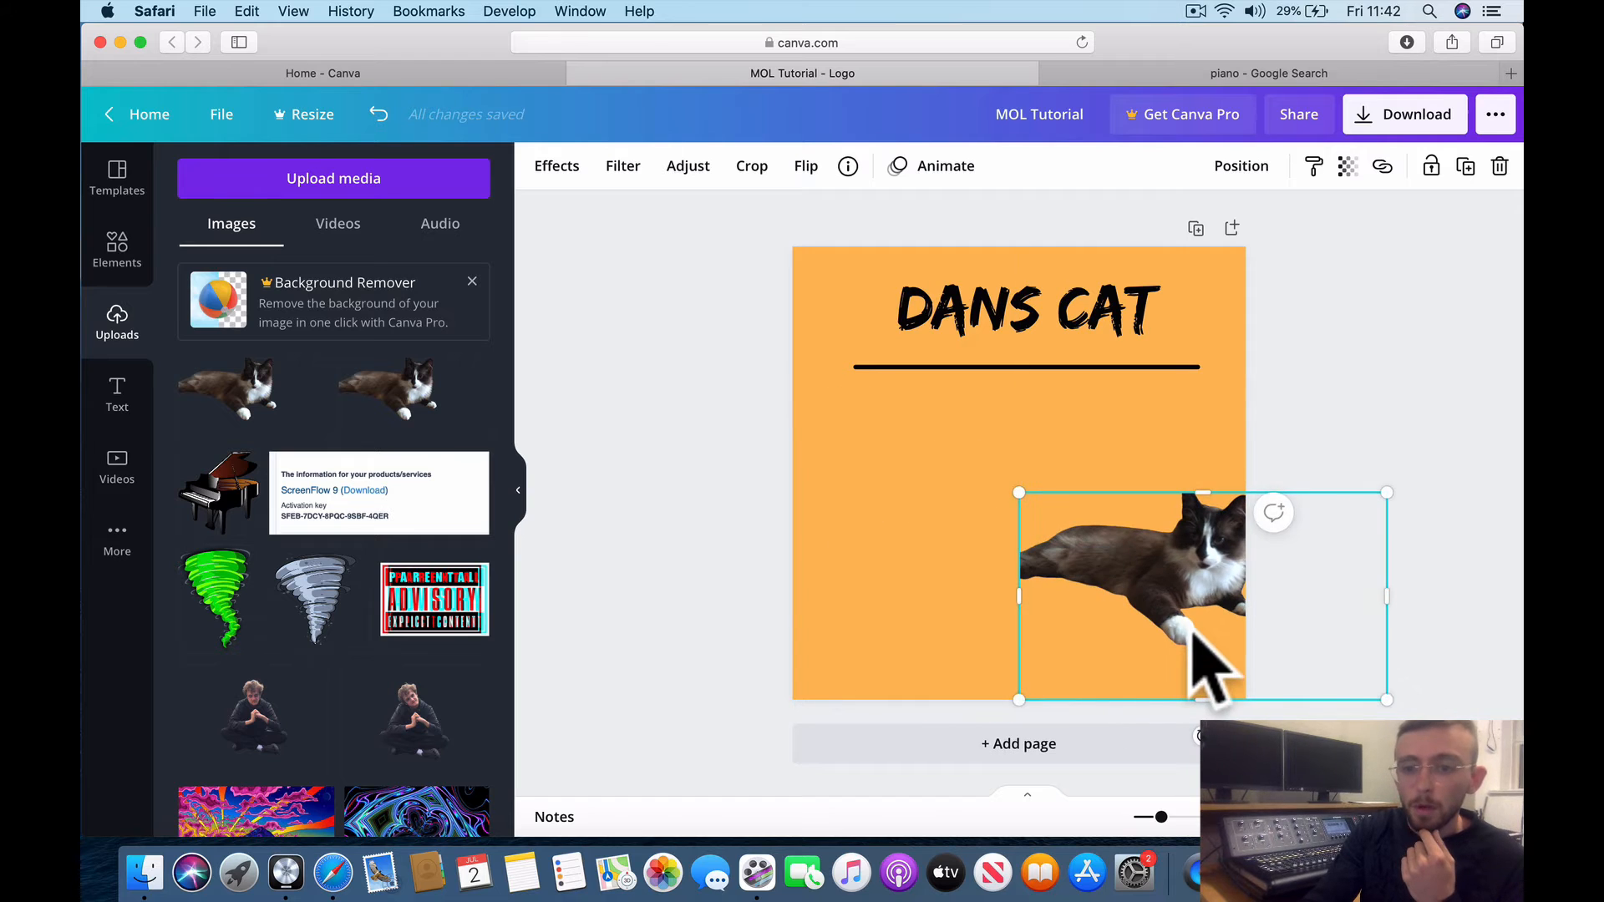
{"action": "left_click_drag", "start_coordinate": [1200, 655], "coordinate": [1002, 604]}
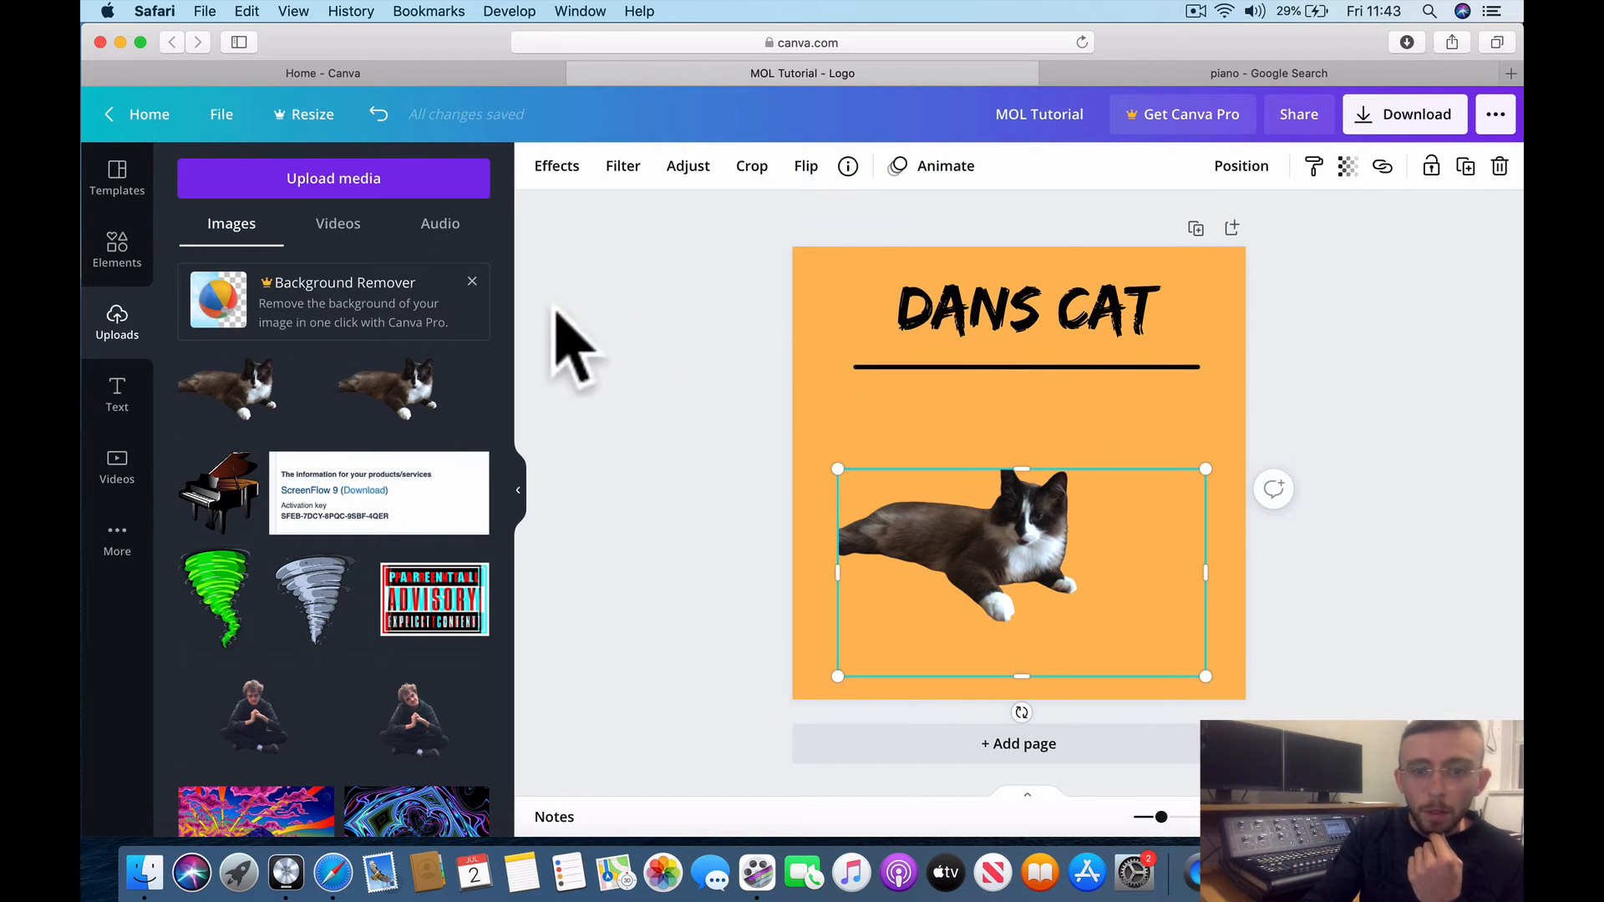
- Increase the heading's font size to 58.4, keeping the Edo font and black colour
{"action": "left_click", "coordinate": [1130, 303]}
{"action": "left_click", "coordinate": [666, 167]}
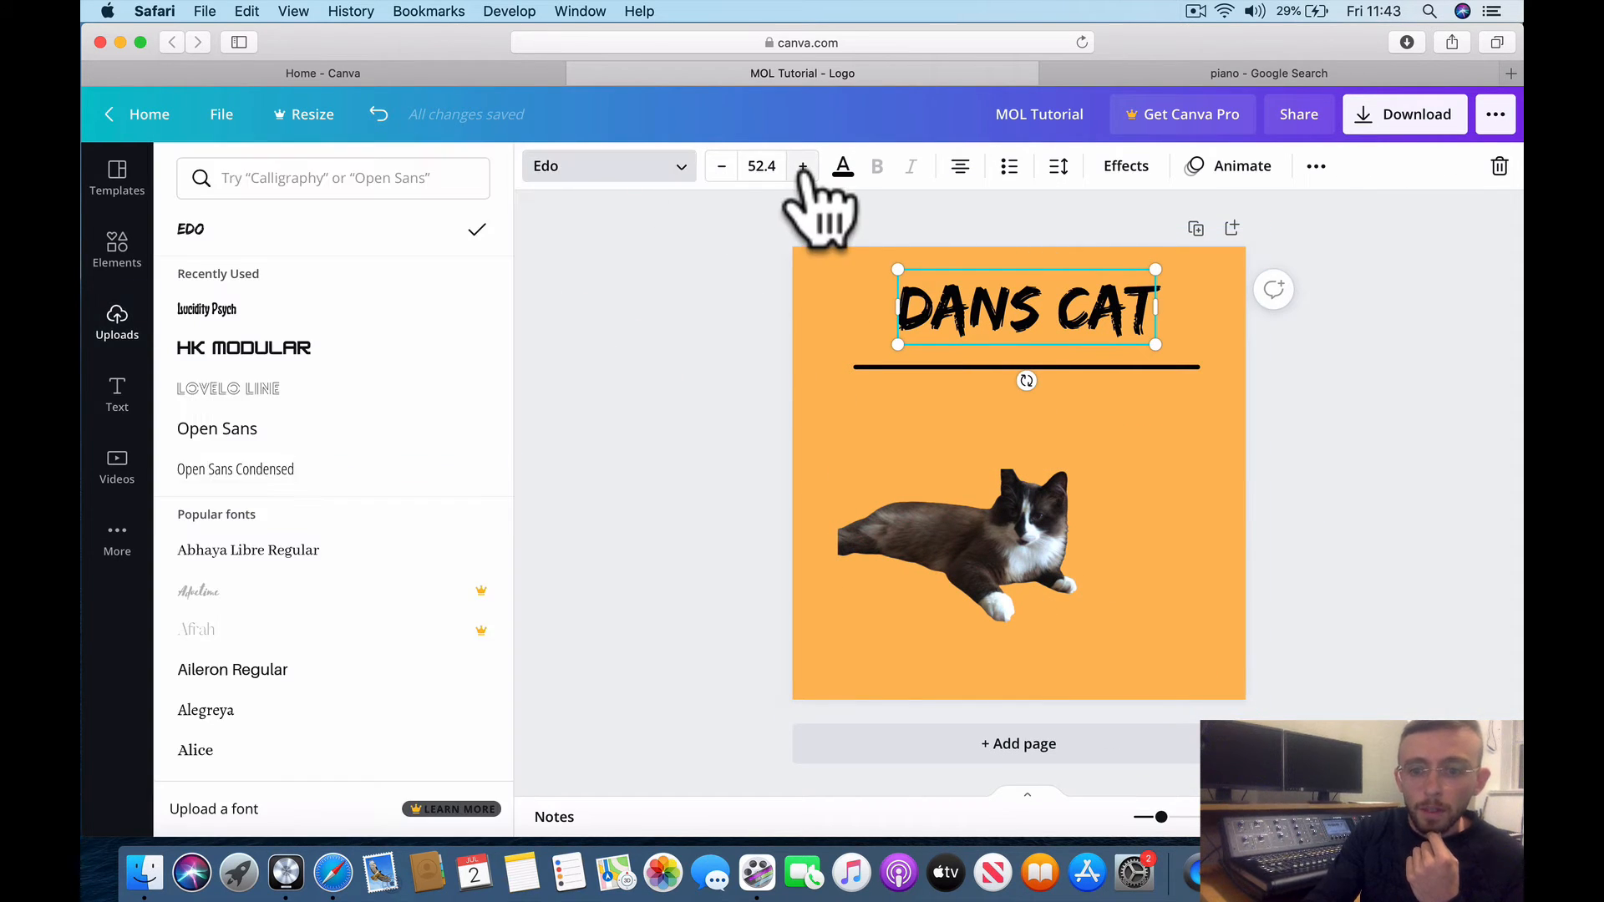
{"action": "left_click", "coordinate": [801, 166]}
{"action": "left_click", "coordinate": [801, 166]}
{"action": "left_click", "coordinate": [801, 167]}
{"action": "left_click", "coordinate": [801, 166]}
{"action": "left_click", "coordinate": [801, 166]}
{"action": "left_click", "coordinate": [801, 166]}
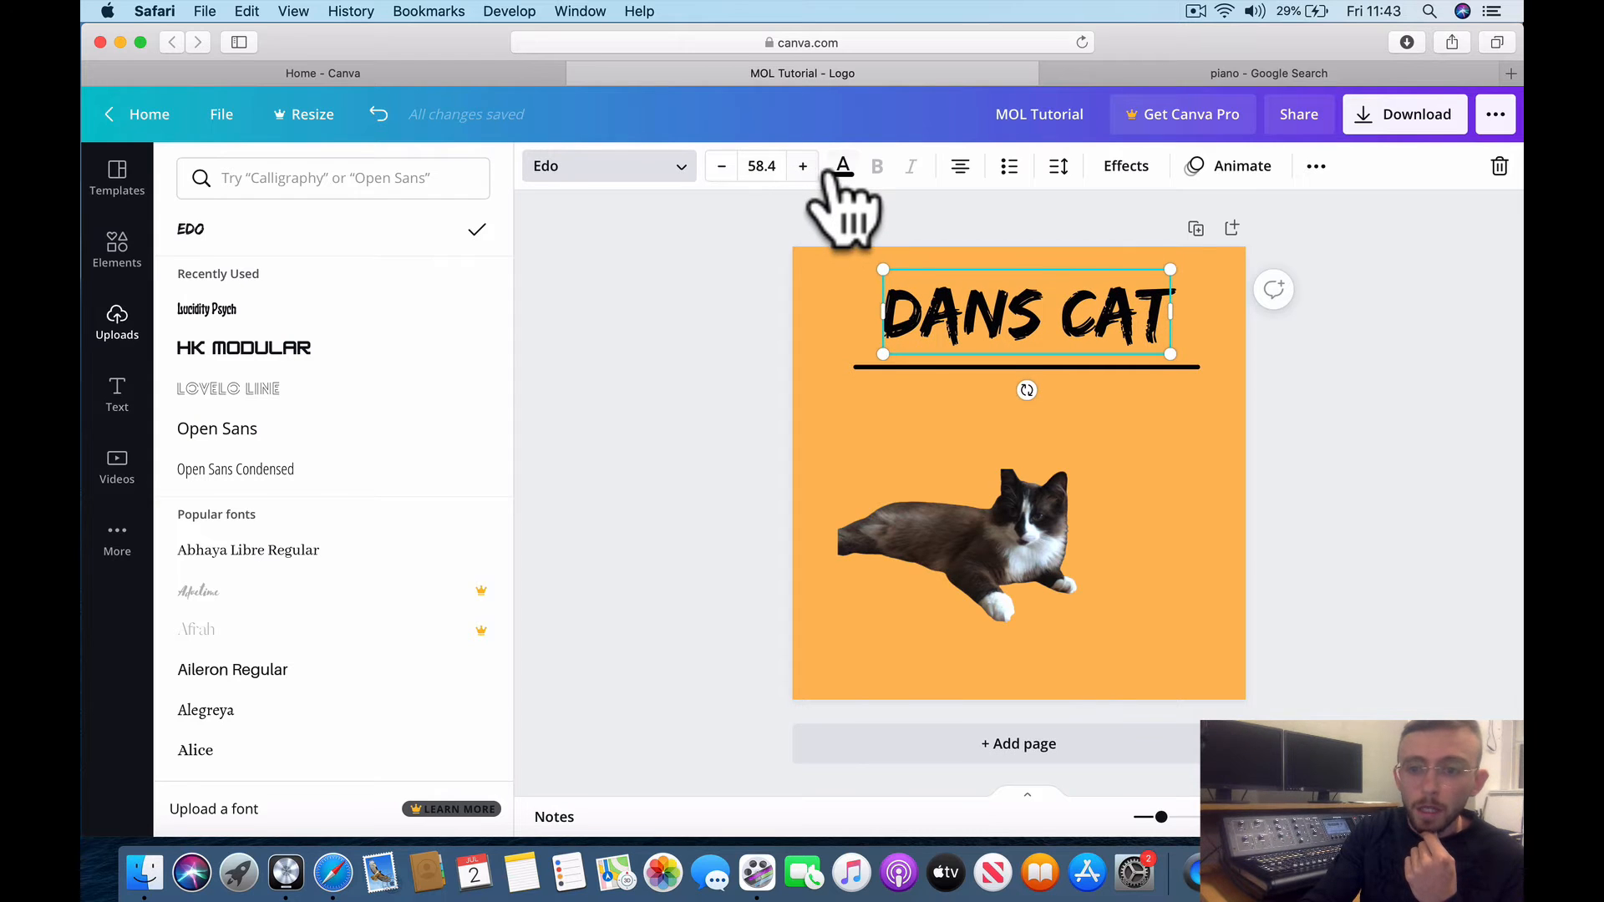
{"action": "left_click", "coordinate": [843, 167]}
{"action": "left_click", "coordinate": [842, 167]}
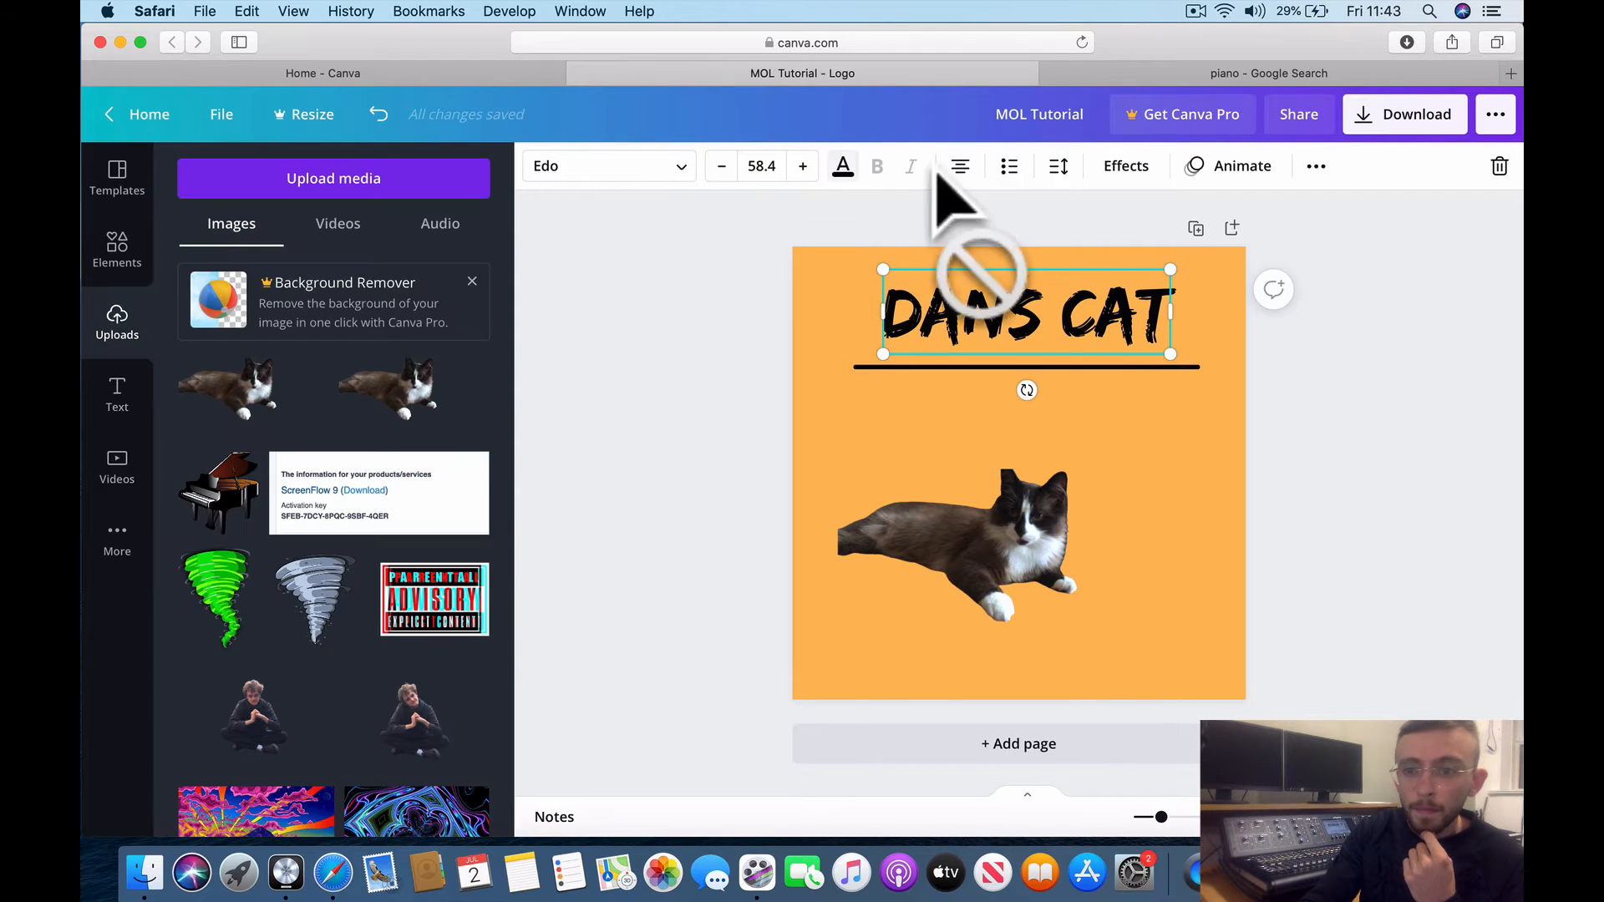
- Try out the transparency setting on the cat cut-out
{"action": "left_click", "coordinate": [1147, 531]}
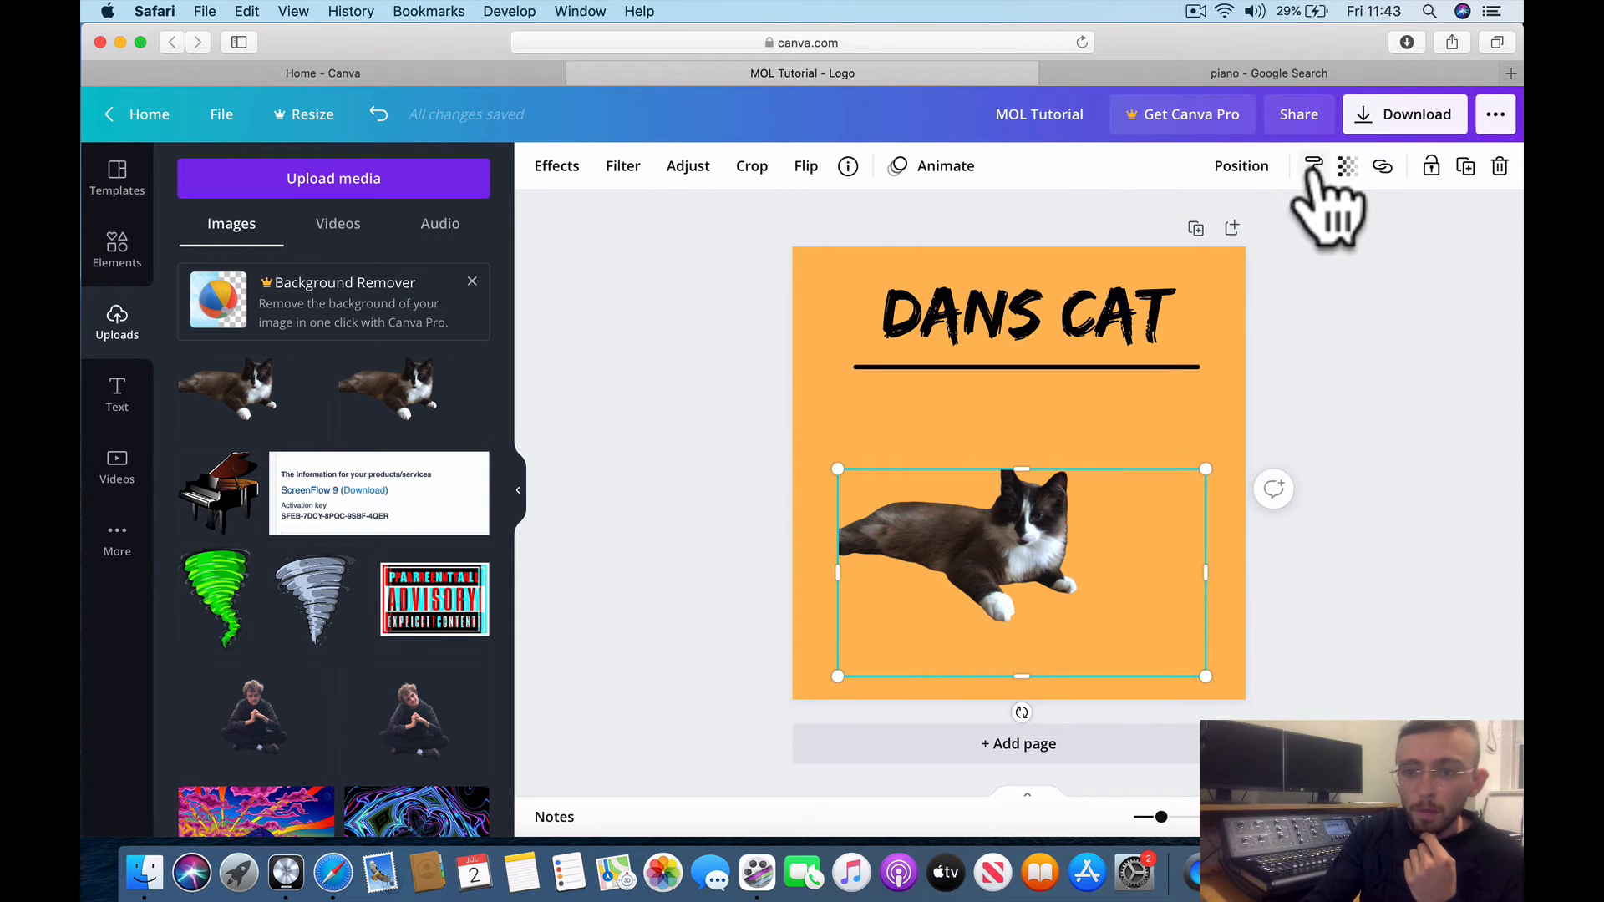
{"action": "left_click", "coordinate": [1346, 167]}
{"action": "left_click_drag", "start_coordinate": [1277, 229], "coordinate": [1315, 259]}
{"action": "left_click", "coordinate": [1336, 301]}
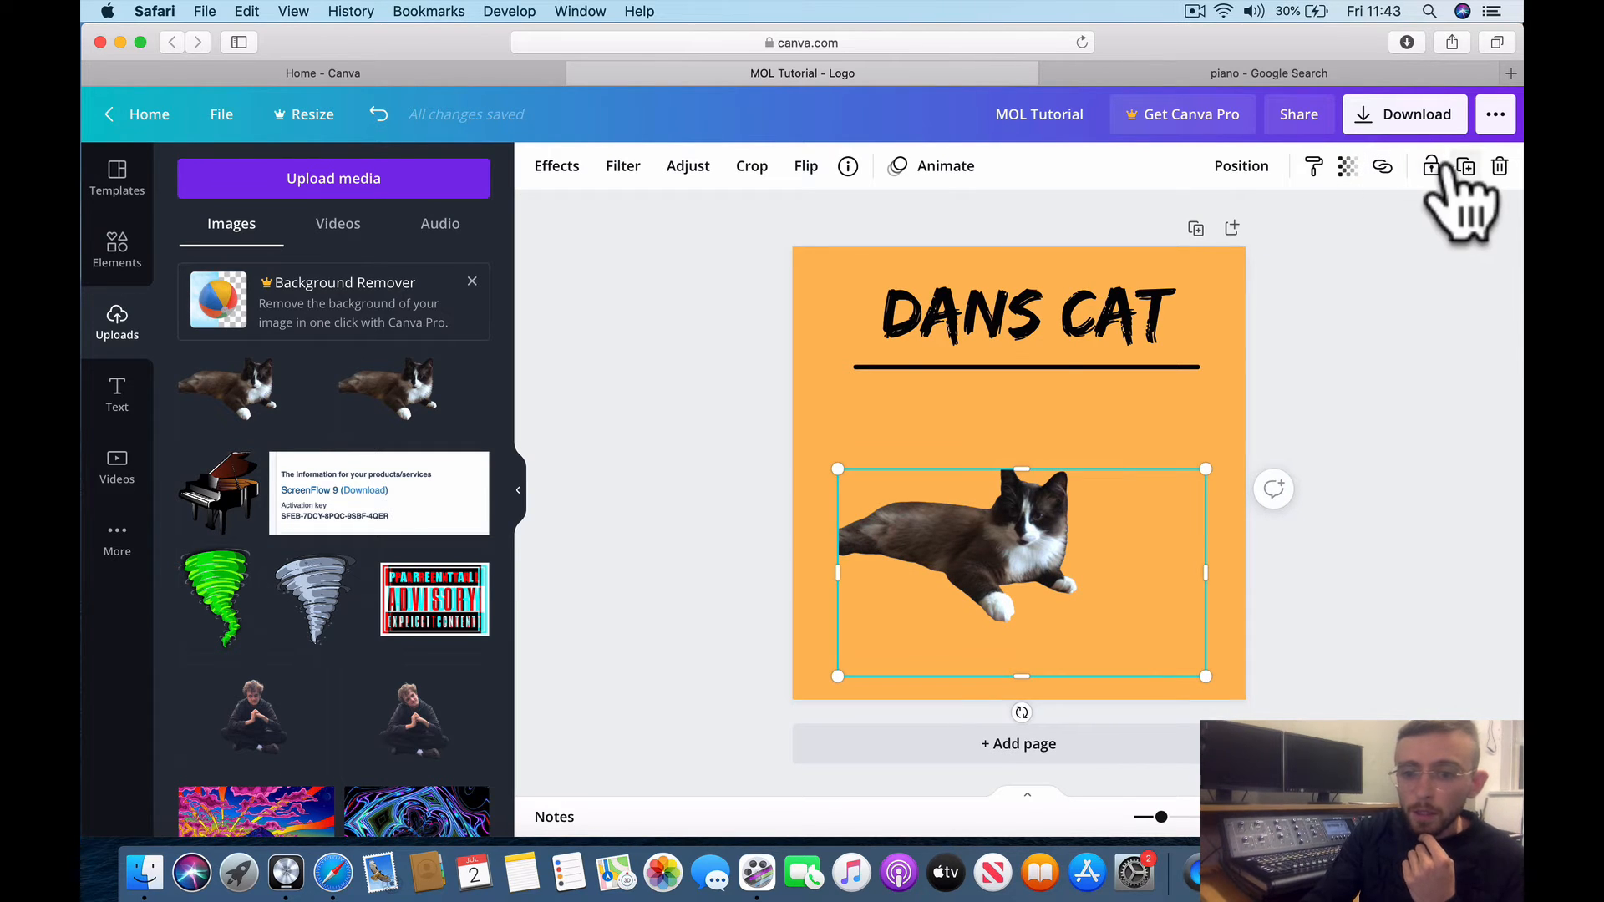
- Move the cat cut-out slightly up and to the right, nearer the black line
{"action": "left_click", "coordinate": [1287, 465]}
{"action": "left_click", "coordinate": [898, 551]}
{"action": "left_click_drag", "start_coordinate": [890, 520], "coordinate": [913, 487]}
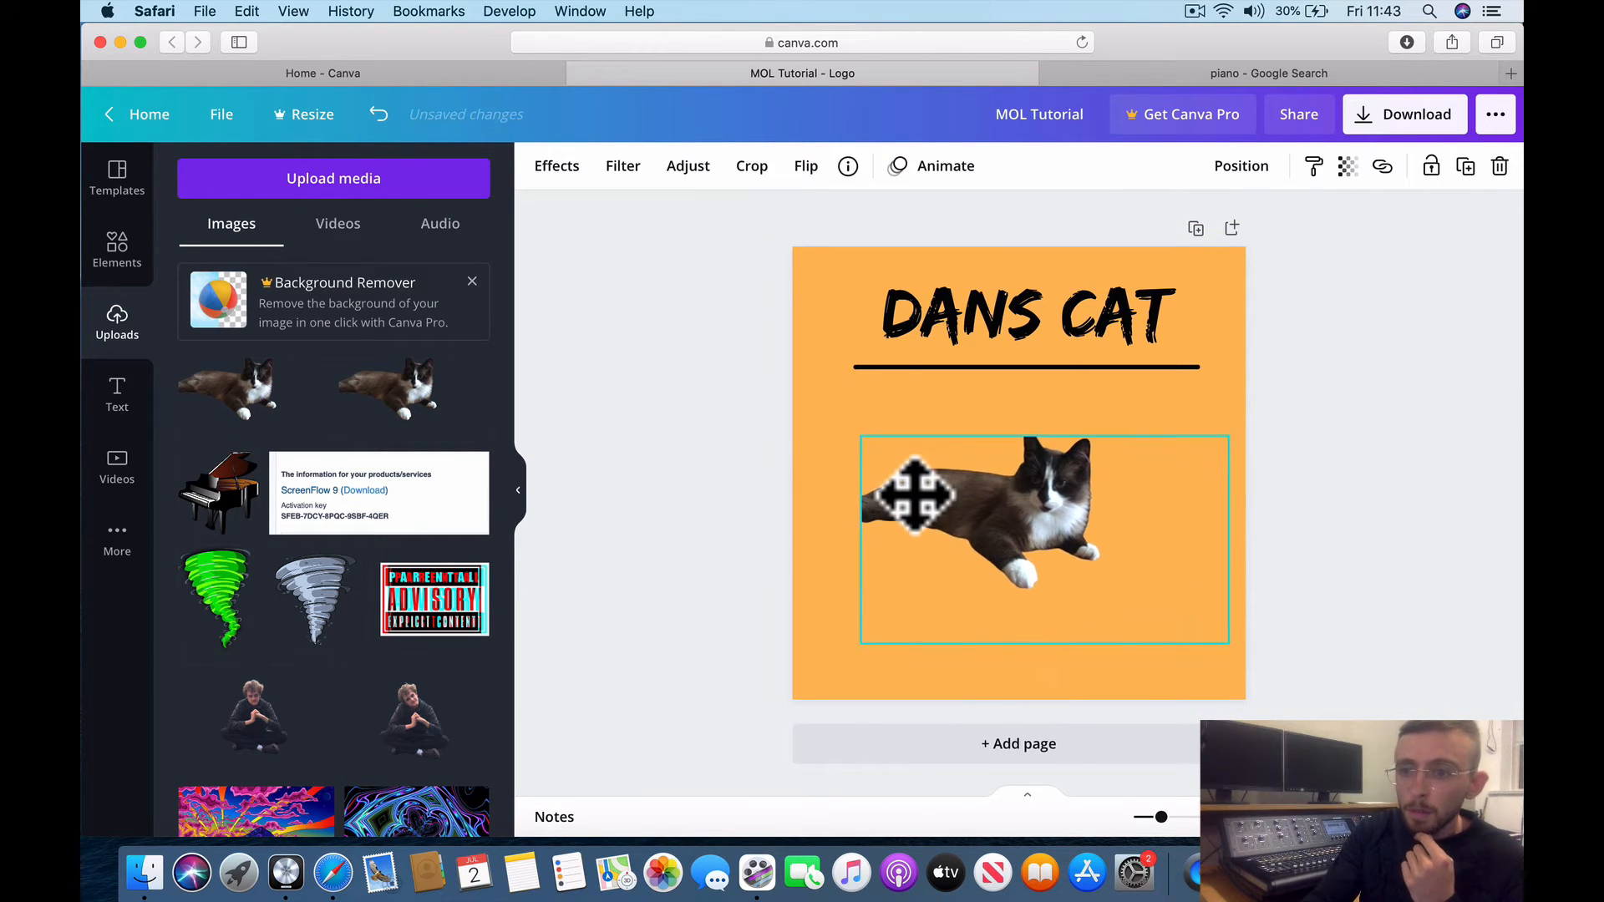
- Lock the cat cut-out in place, test the lock by trying to move it, and unlock it
{"action": "left_click", "coordinate": [1430, 166]}
{"action": "left_click_drag", "start_coordinate": [1008, 463], "coordinate": [1128, 476]}
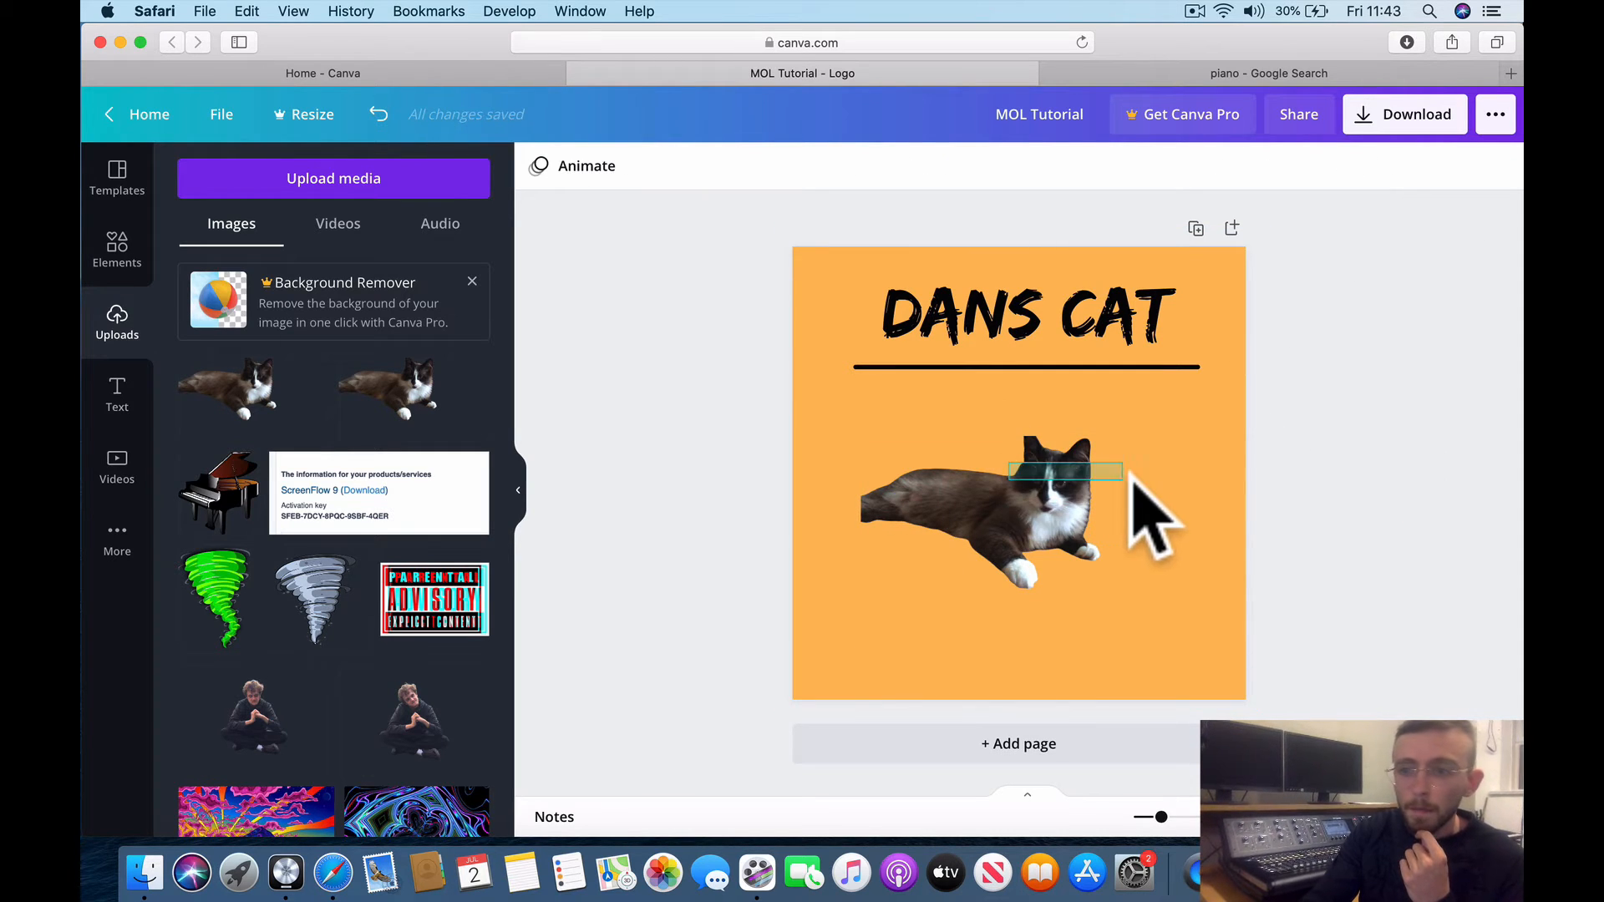
{"action": "left_click", "coordinate": [1131, 468]}
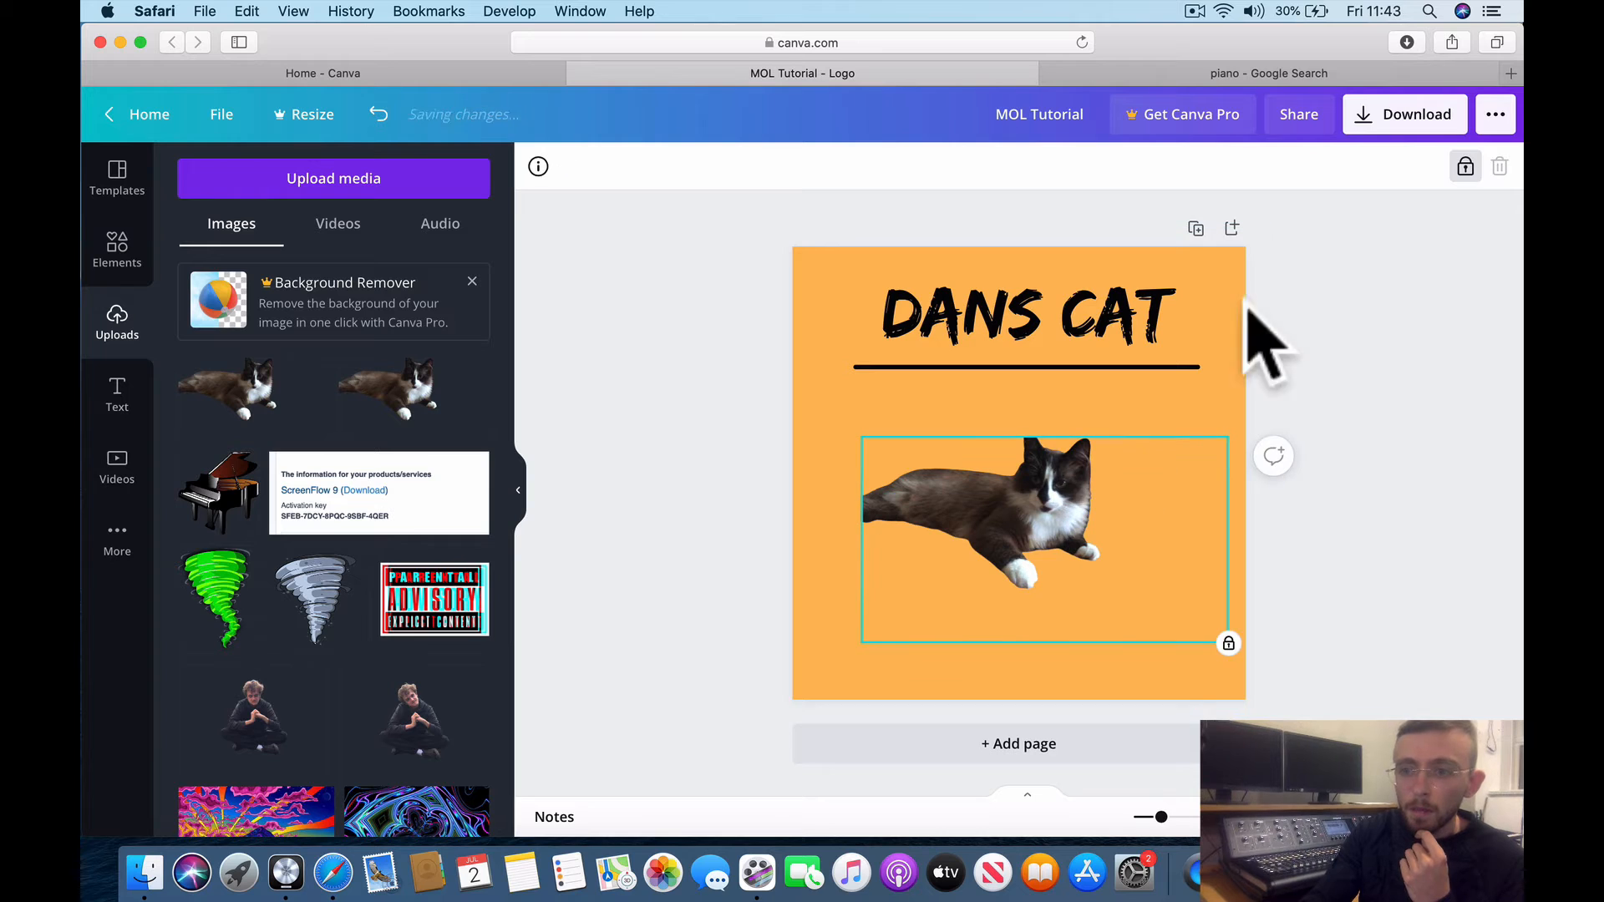
{"action": "left_click", "coordinate": [1465, 167]}
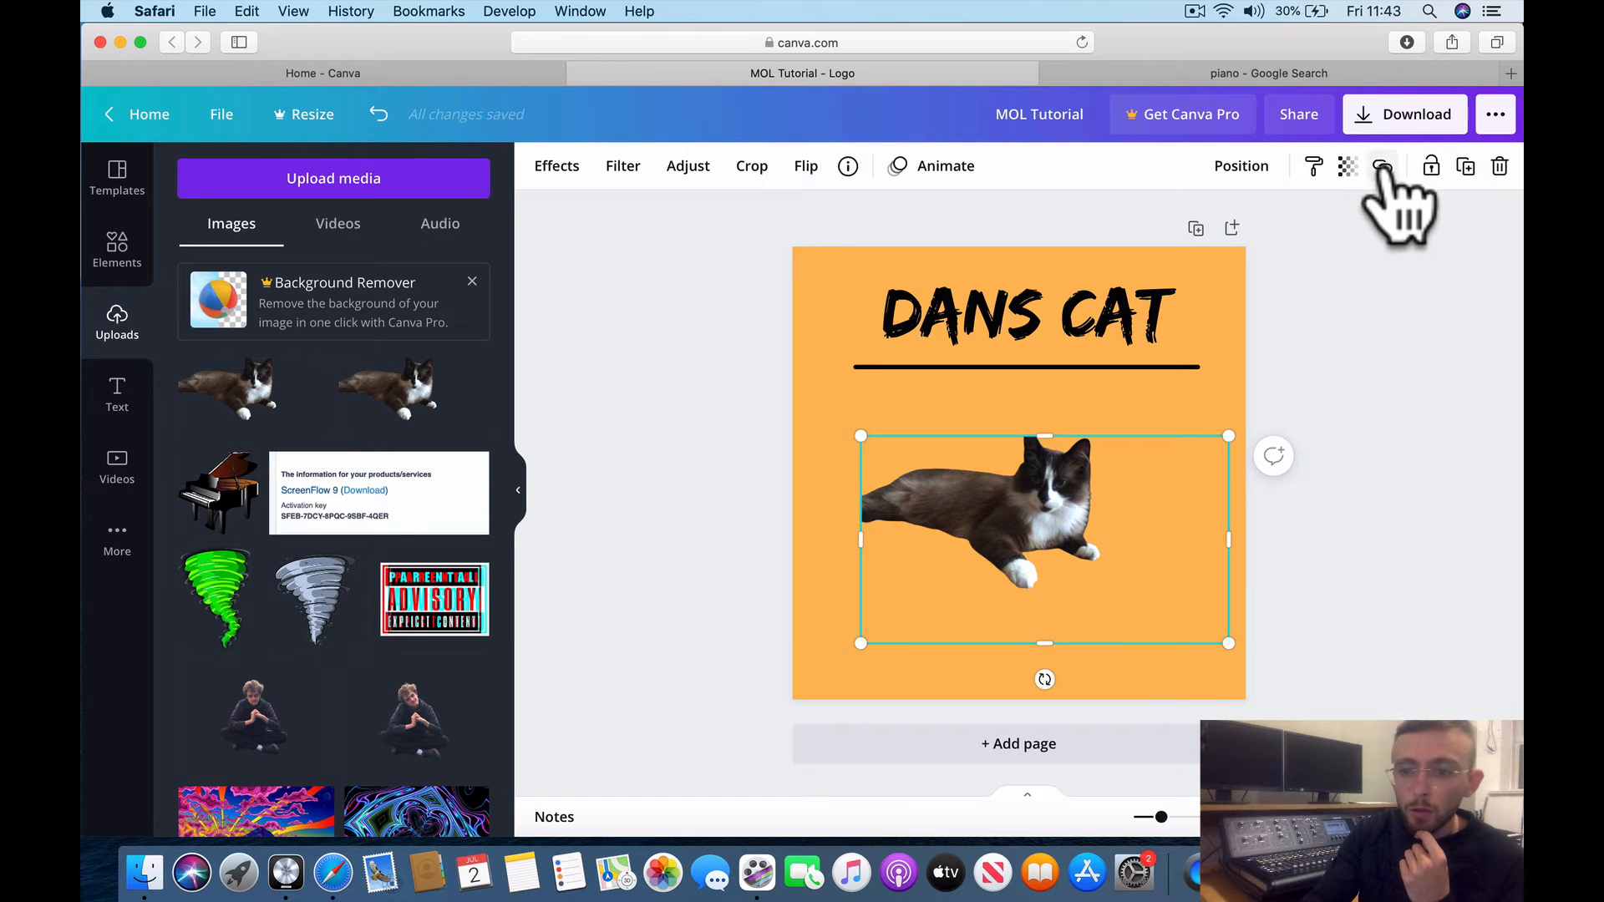
- Group the heading, the black line and the cat cut-out
{"action": "left_click", "coordinate": [1460, 309]}
{"action": "left_click_drag", "start_coordinate": [1459, 309], "coordinate": [802, 516]}
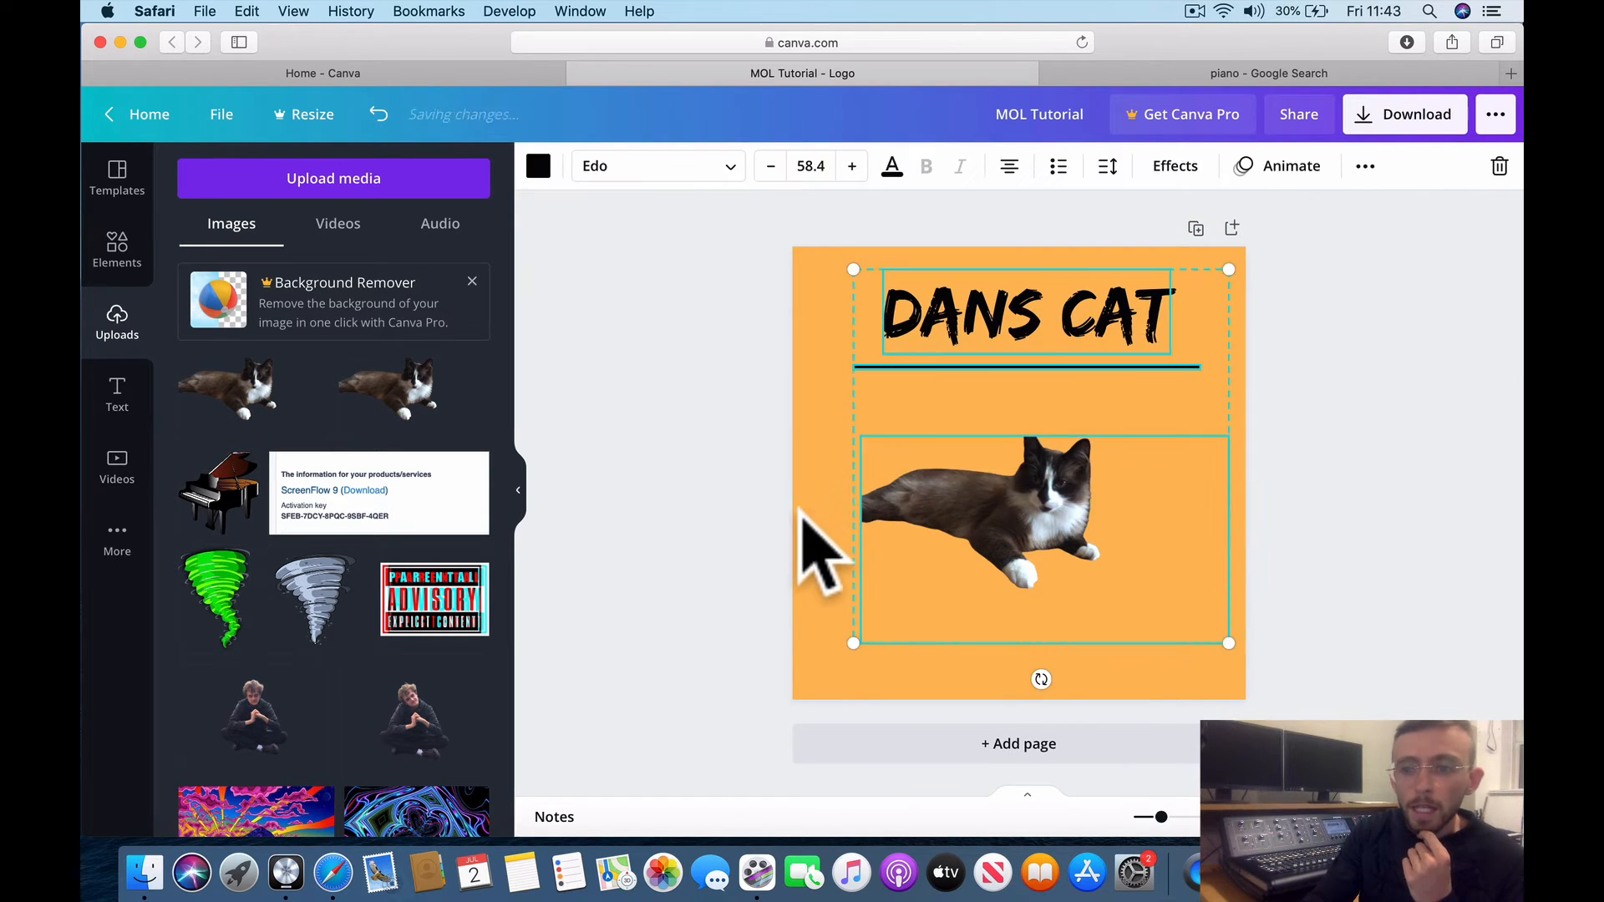
{"action": "left_click", "coordinate": [1364, 166]}
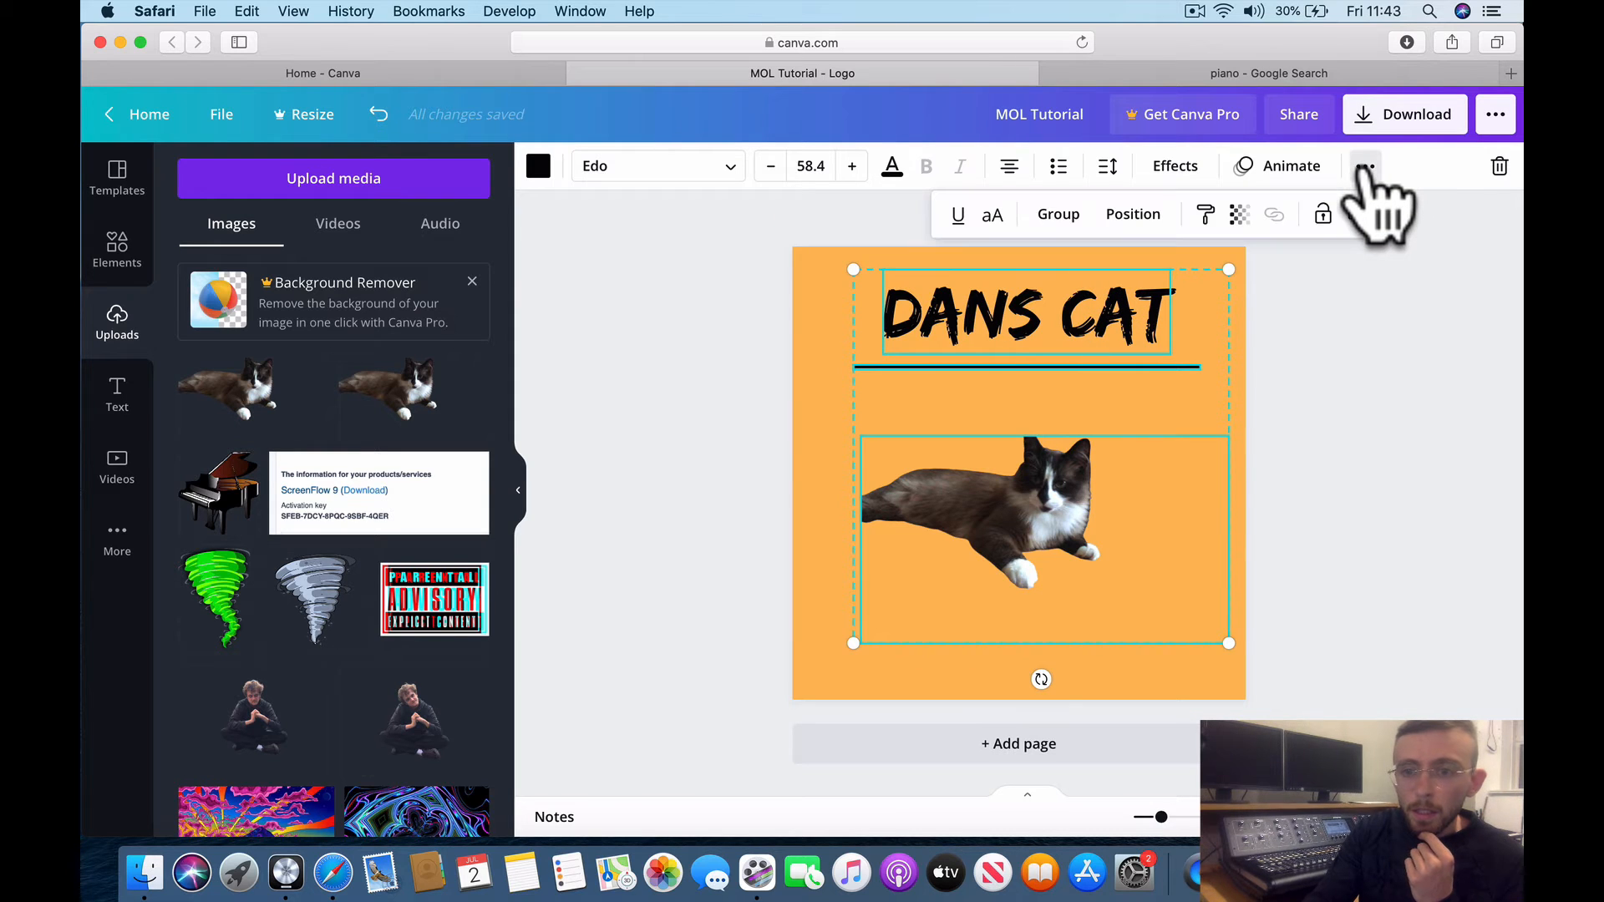
{"action": "left_click", "coordinate": [1065, 215]}
- Enlarge the group slightly and place it against the page's upper edge, roughly centred horizontally
{"action": "left_click_drag", "start_coordinate": [1180, 423], "coordinate": [1196, 395]}
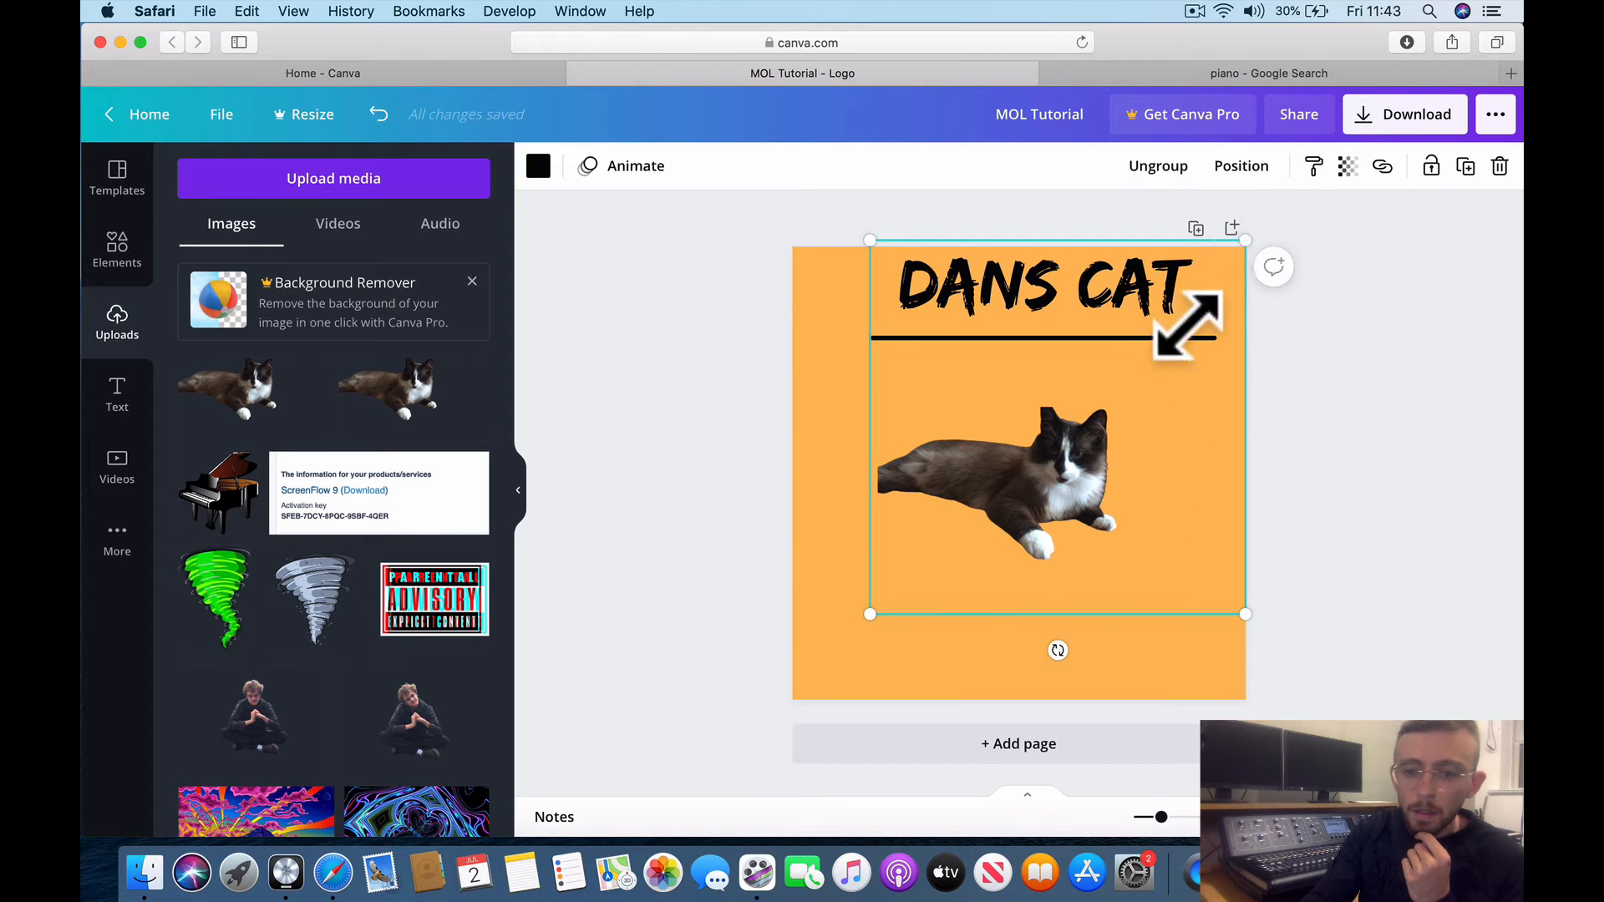
{"action": "left_click_drag", "start_coordinate": [1186, 326], "coordinate": [1269, 248]}
{"action": "left_click", "coordinate": [1127, 447]}
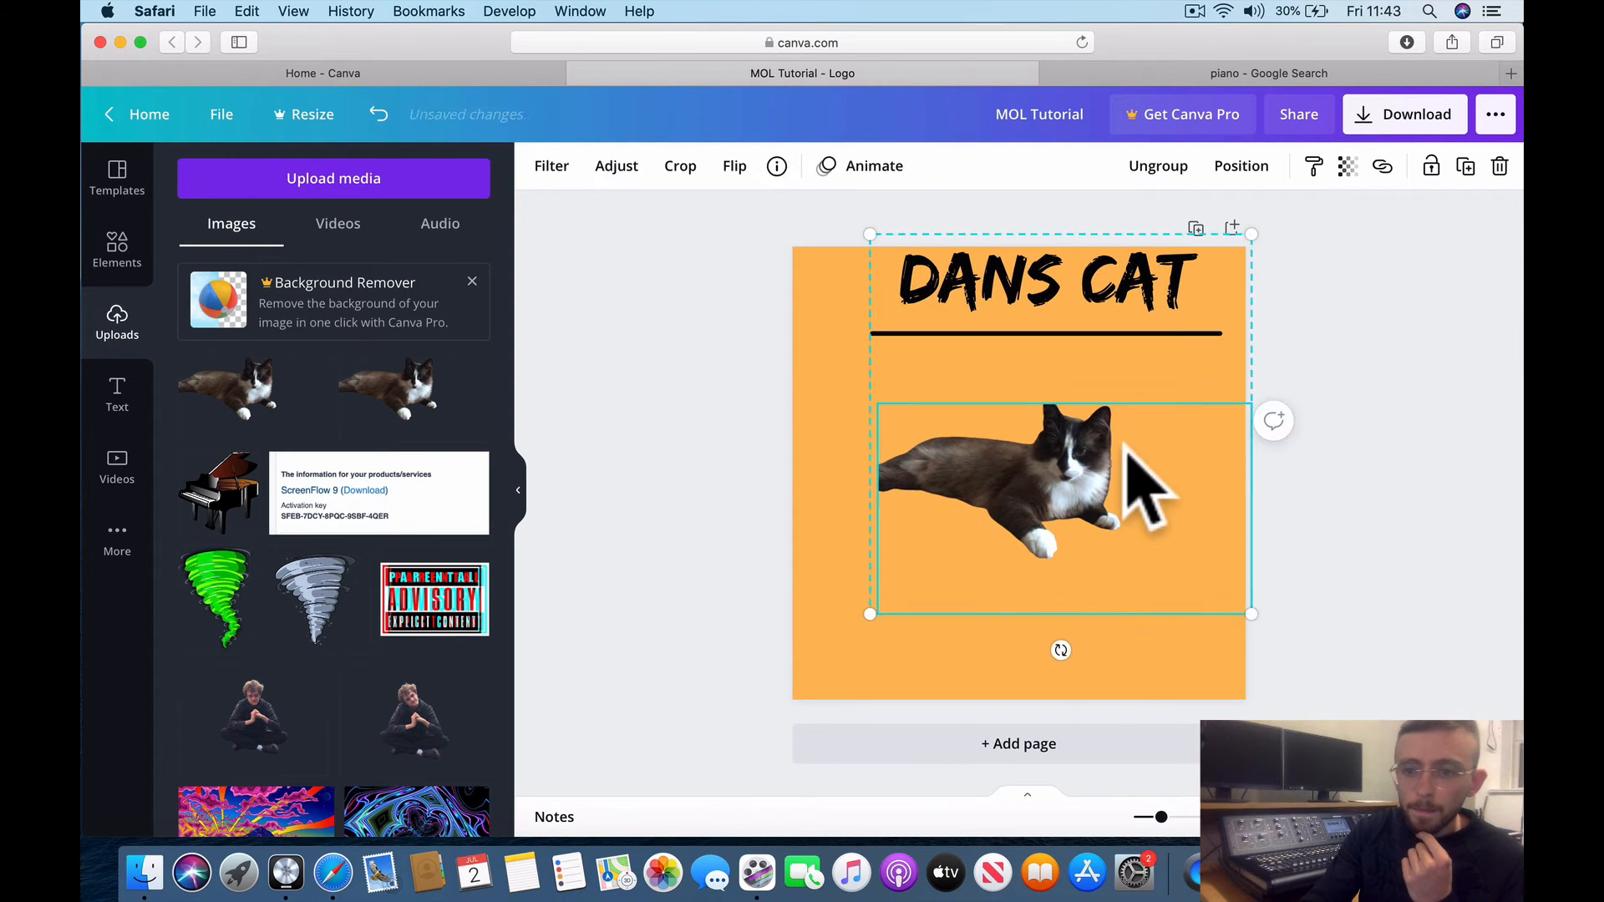
{"action": "left_click_drag", "start_coordinate": [1128, 451], "coordinate": [1073, 462]}
- Try flipping the cat cut-out vertically and flip it back upright
{"action": "left_click", "coordinate": [734, 165]}
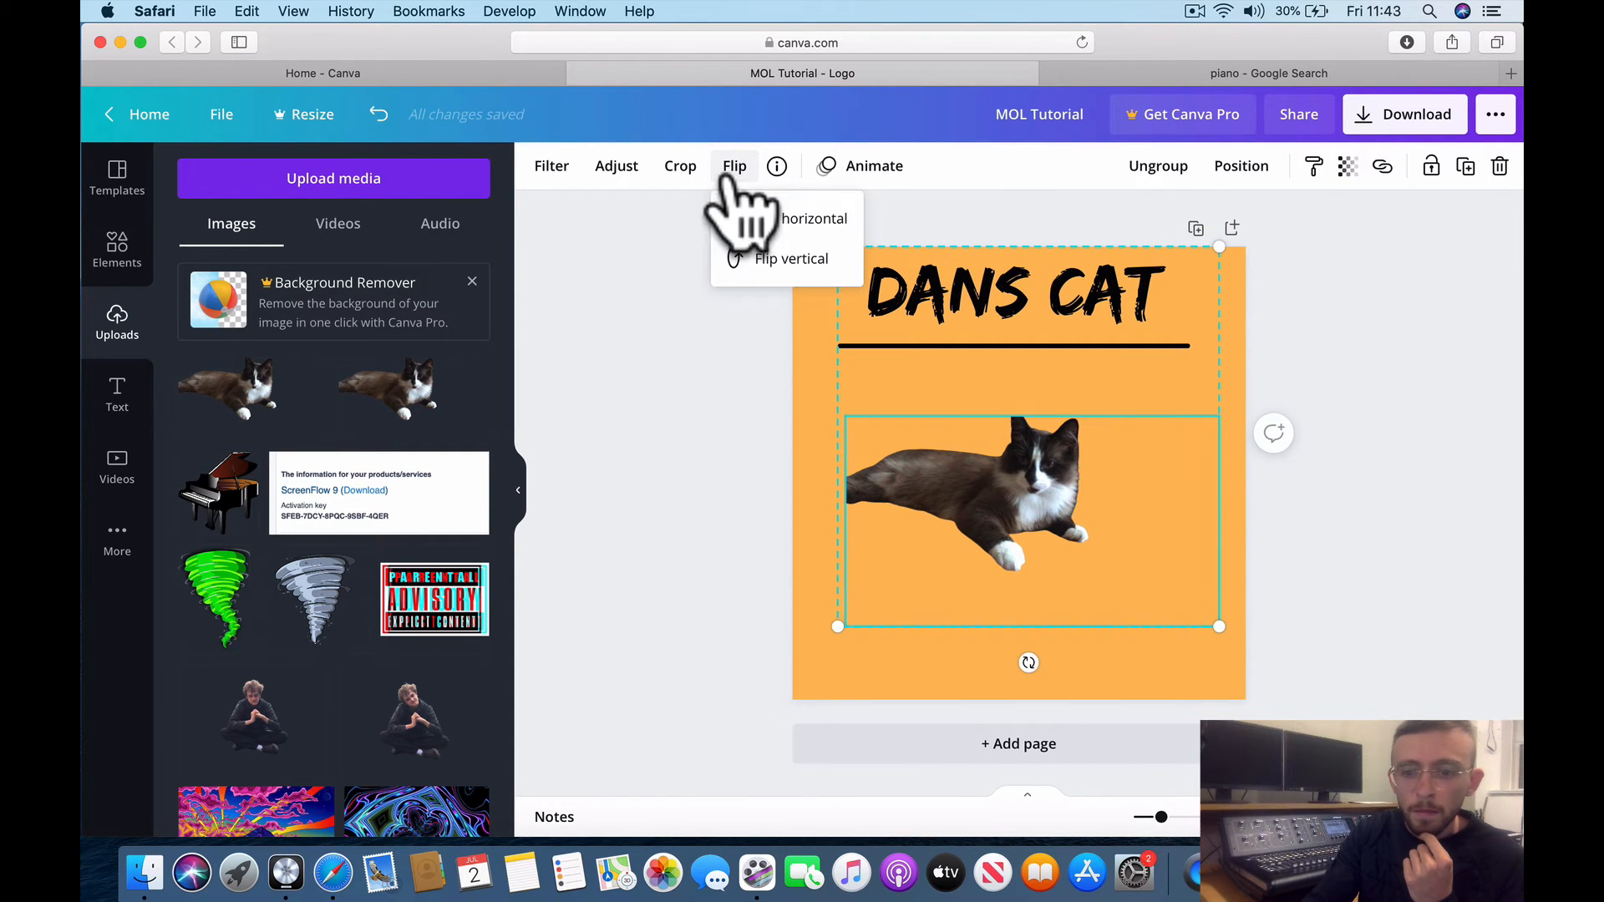
{"action": "left_click", "coordinate": [762, 219]}
{"action": "left_click", "coordinate": [781, 260]}
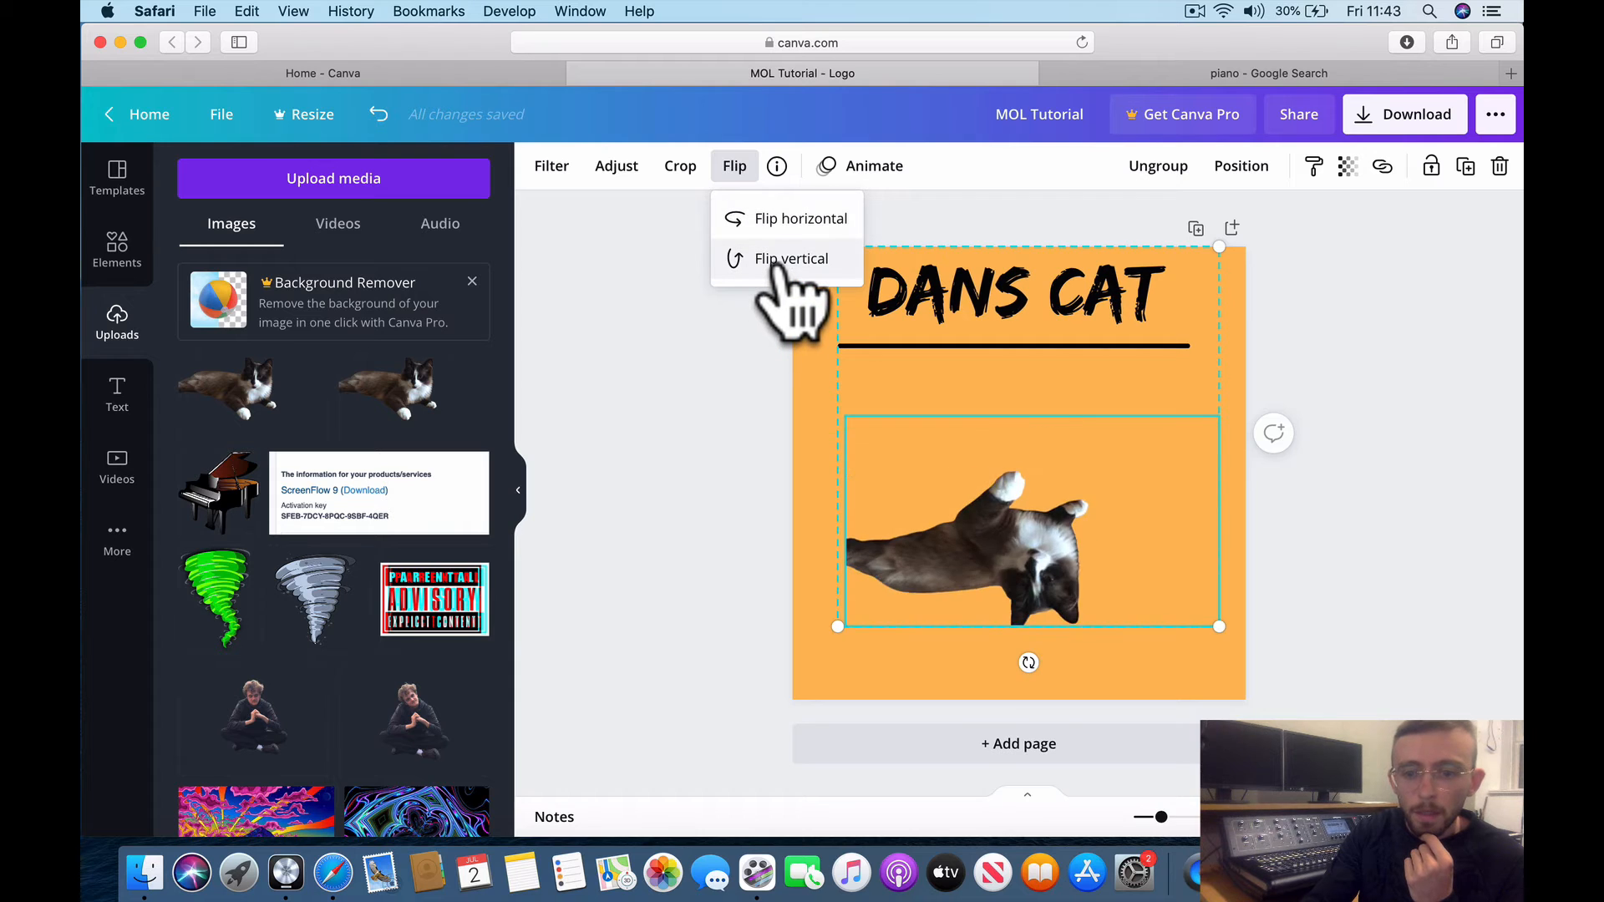
{"action": "left_click", "coordinate": [781, 260]}
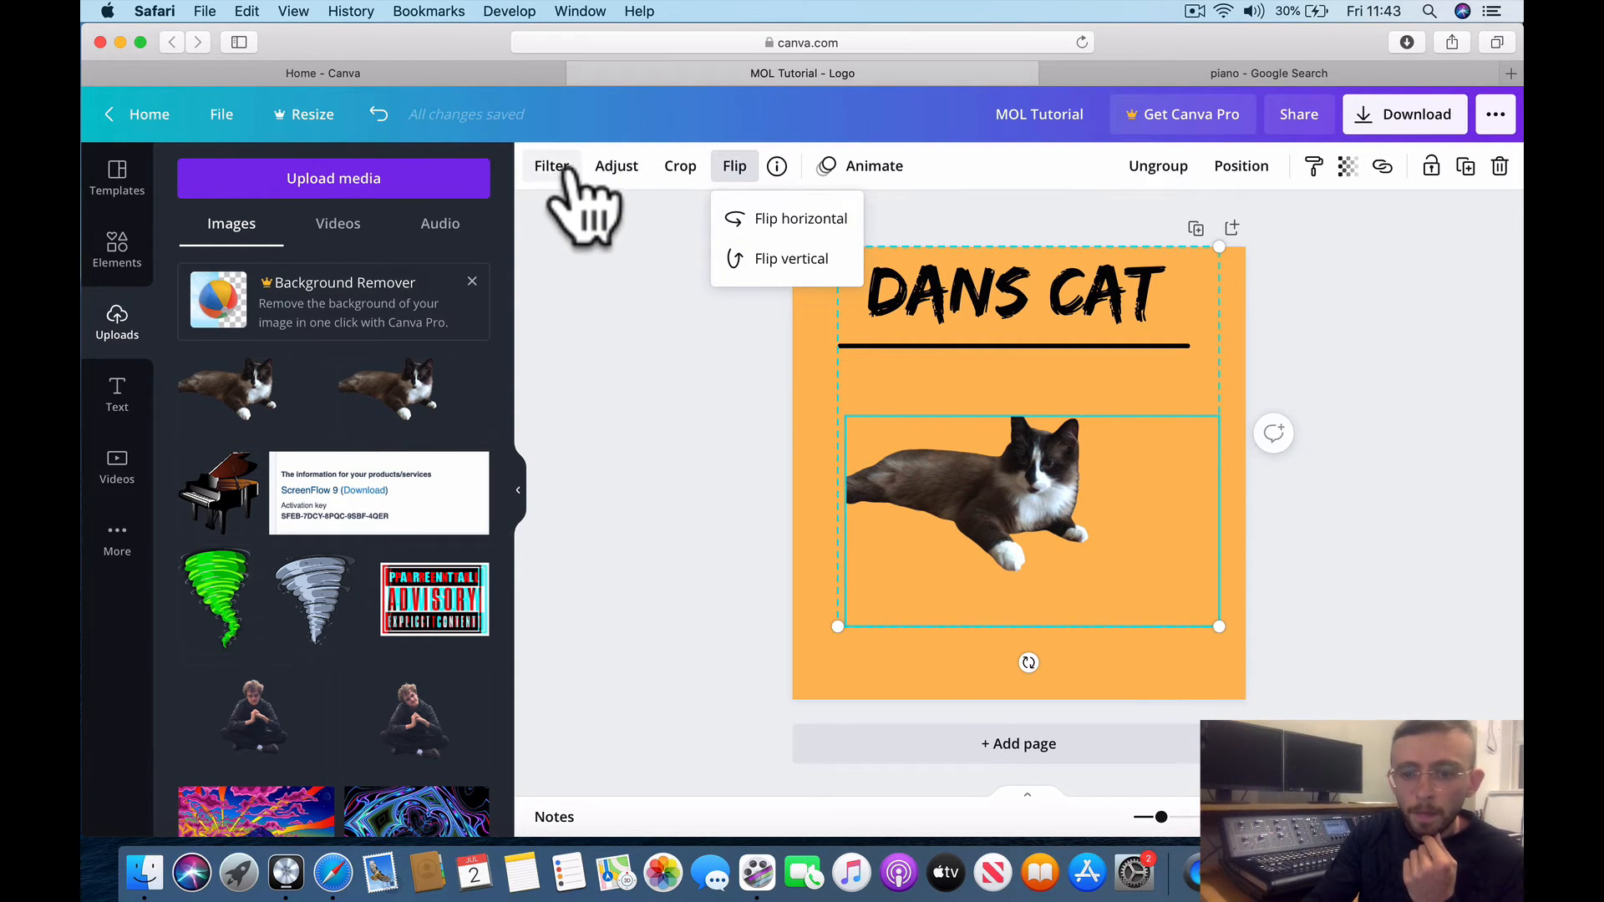
{"action": "left_click", "coordinate": [976, 534]}
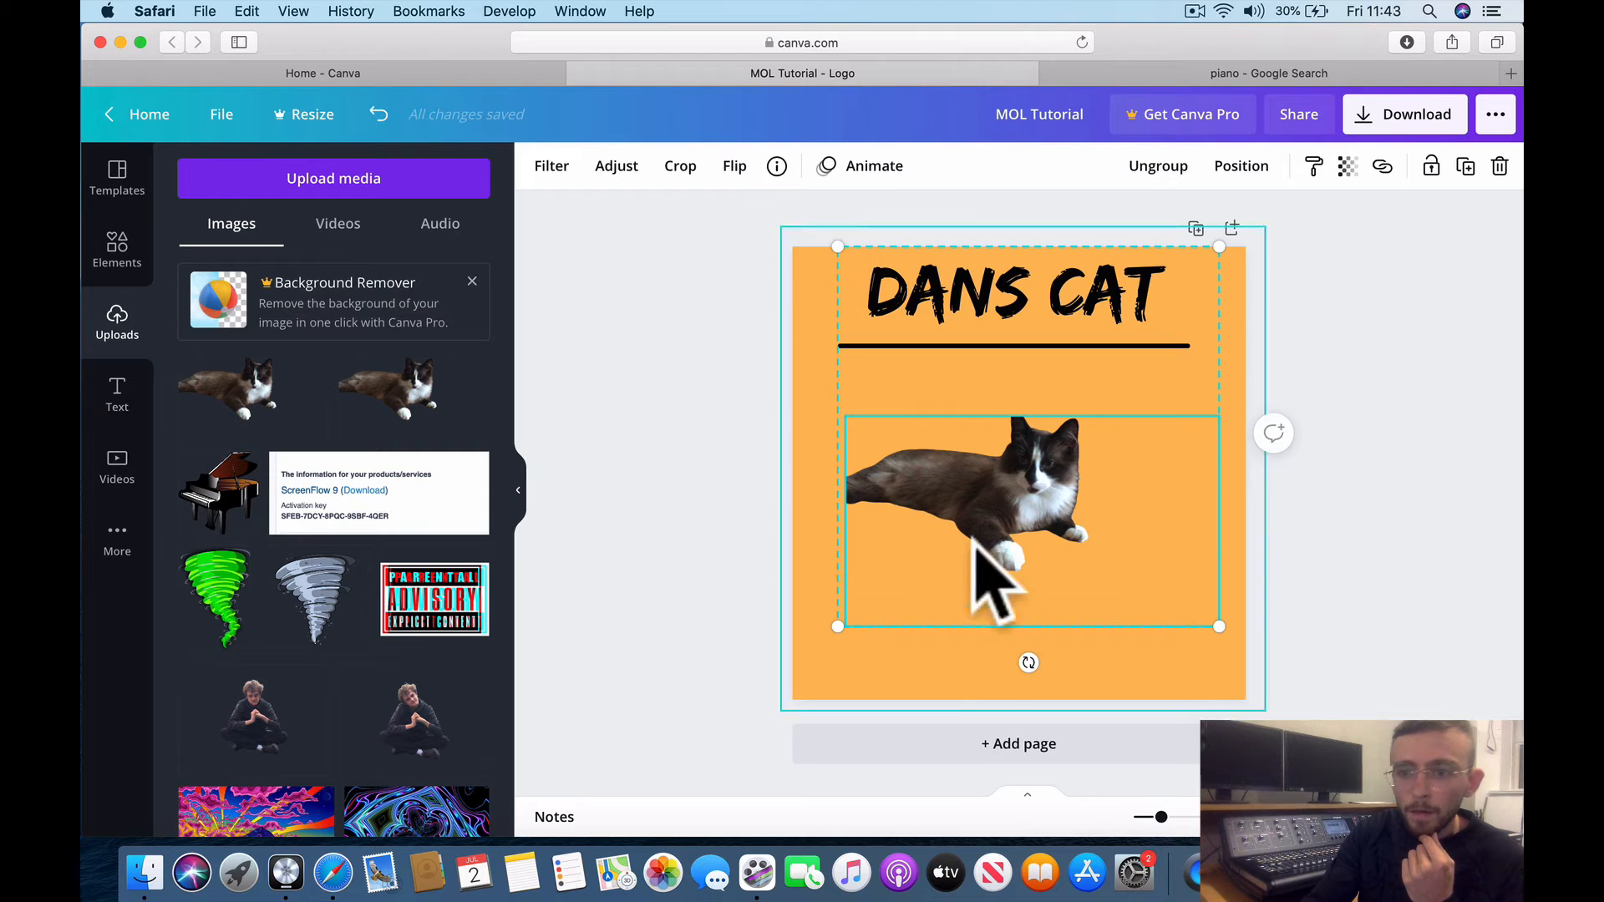
- Ungroup the heading, line and cat cut-out, and select only the cat
{"action": "left_click", "coordinate": [1158, 165]}
{"action": "left_click", "coordinate": [1325, 315]}
{"action": "left_click", "coordinate": [890, 514]}
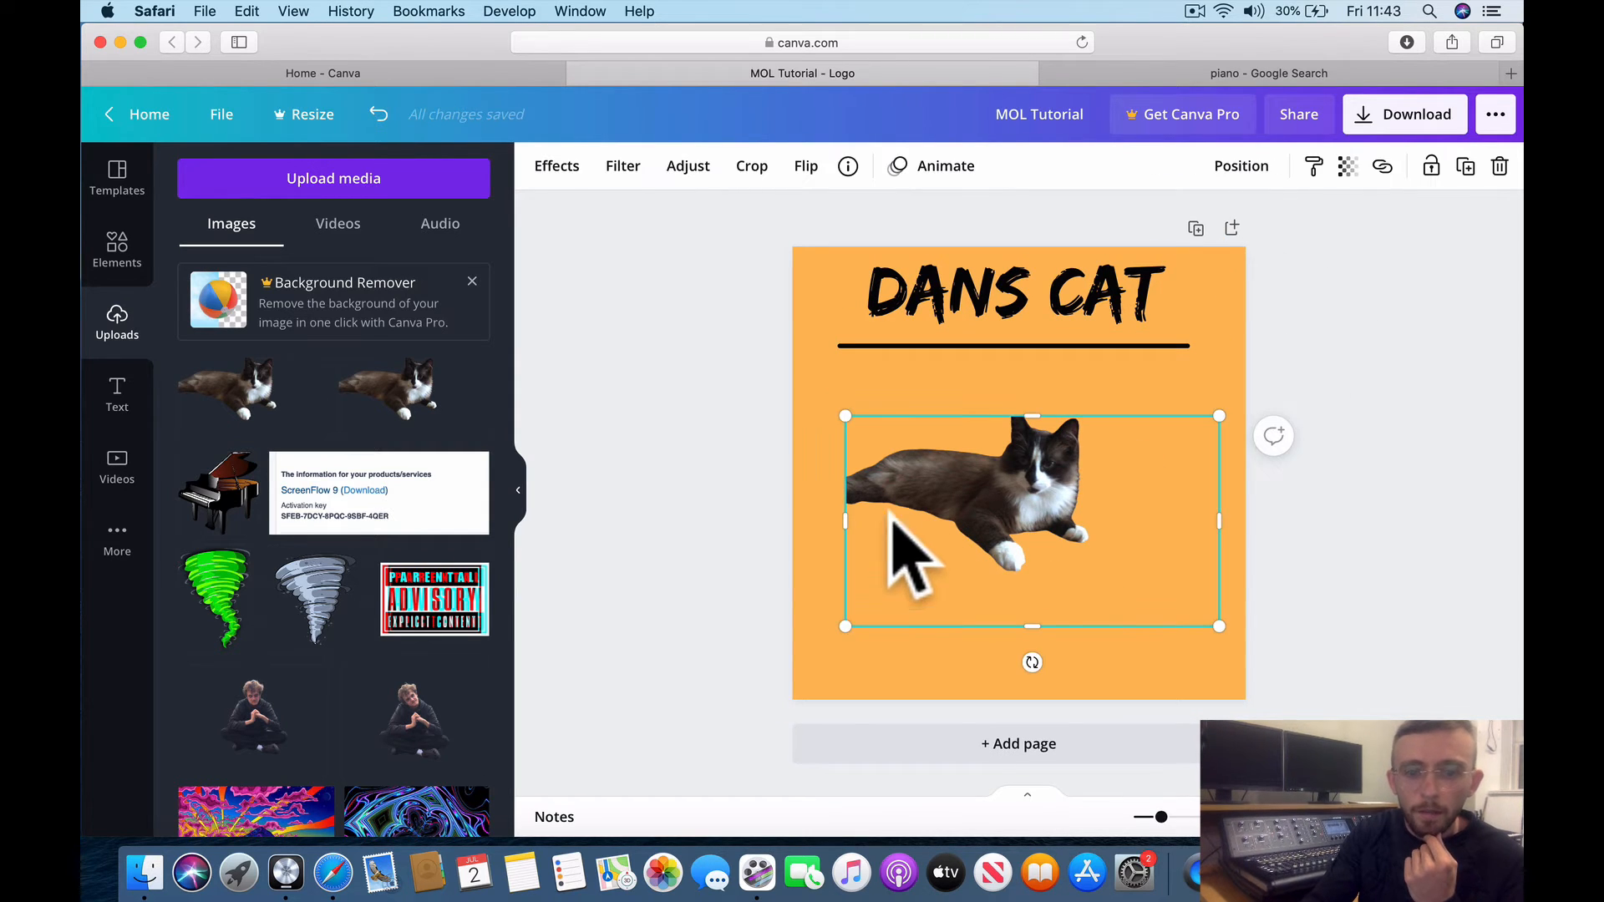
- Browse the image effects, preview the Duotone Pop effect on the cat cut-out, and cancel it
{"action": "left_click", "coordinate": [556, 167]}
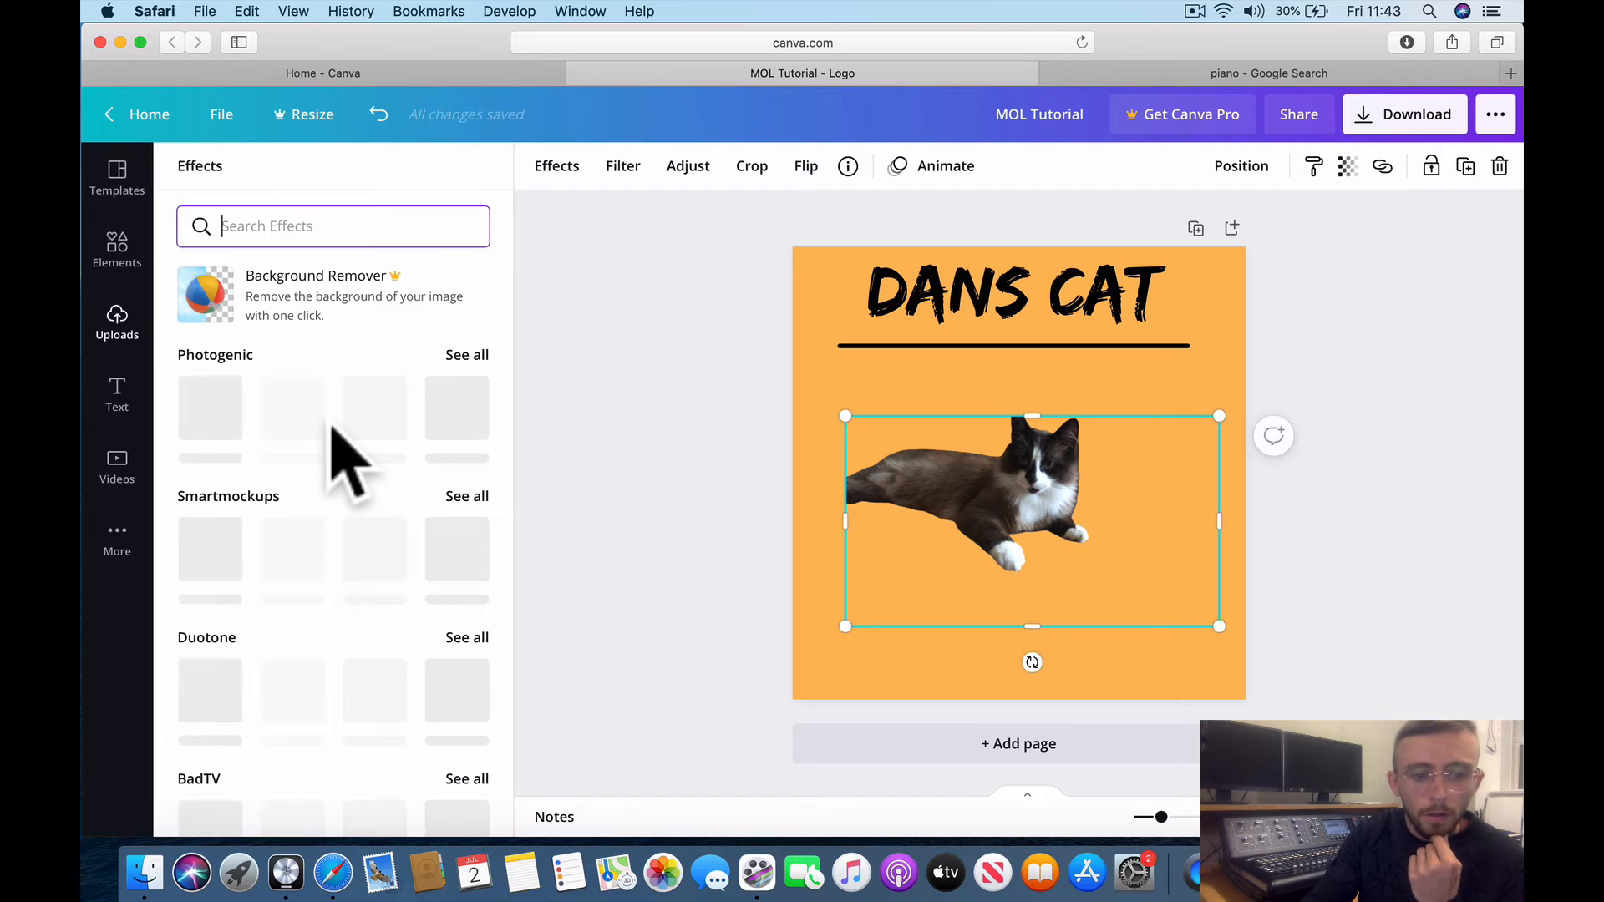
{"action": "scroll", "coordinate": [250, 318], "scroll_direction": "down", "scroll_amount": 1}
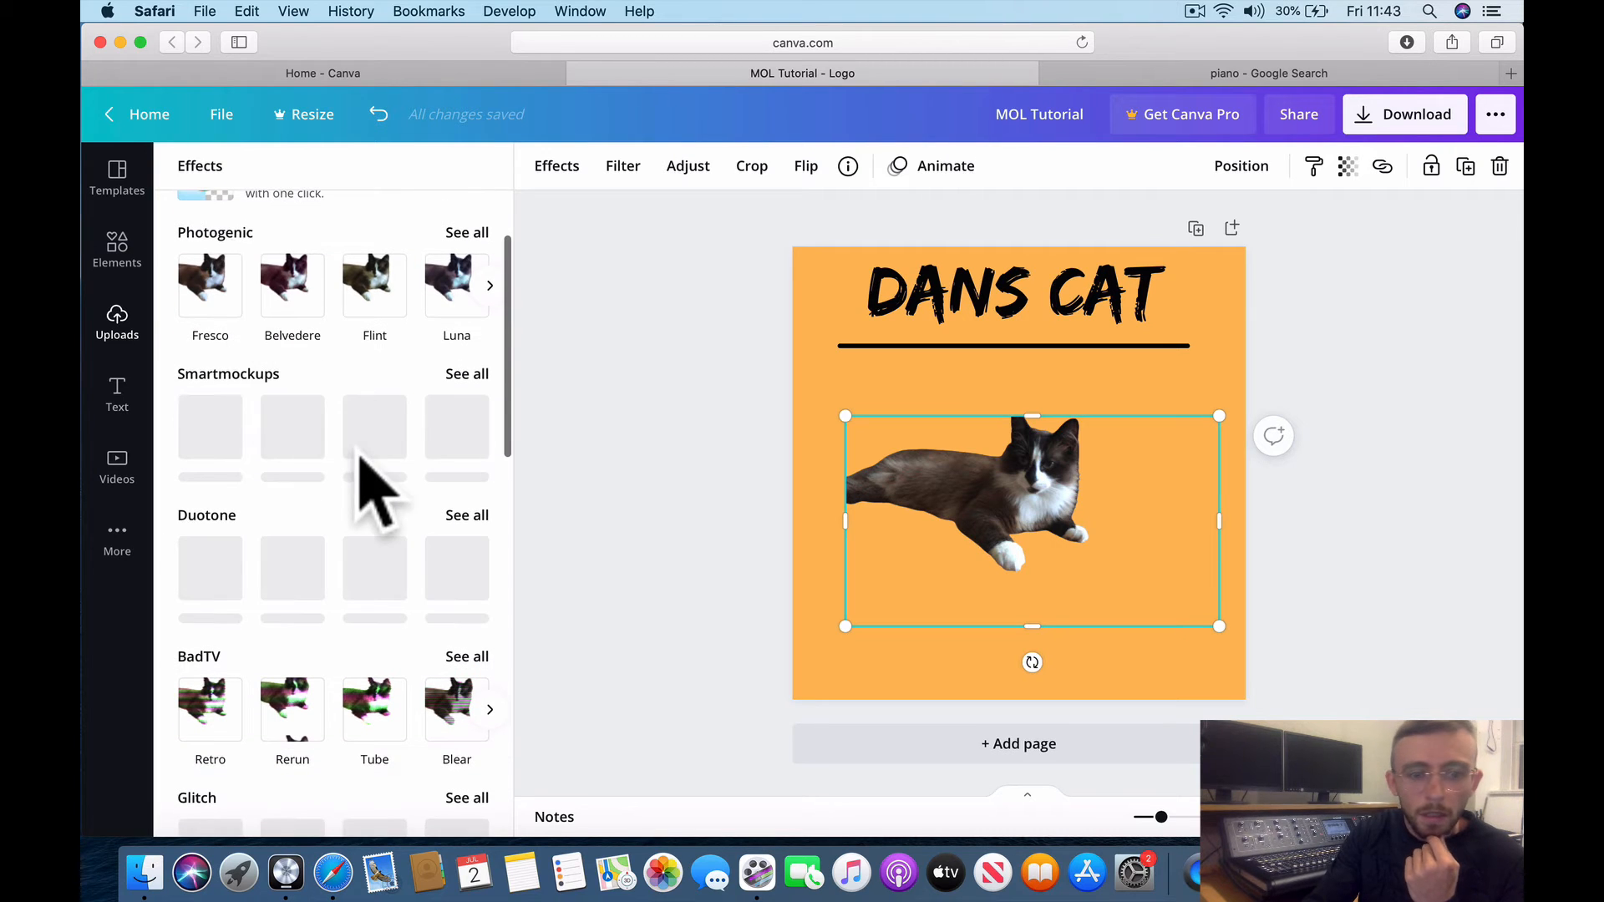
{"action": "scroll", "coordinate": [361, 455], "scroll_direction": "down", "scroll_amount": 1}
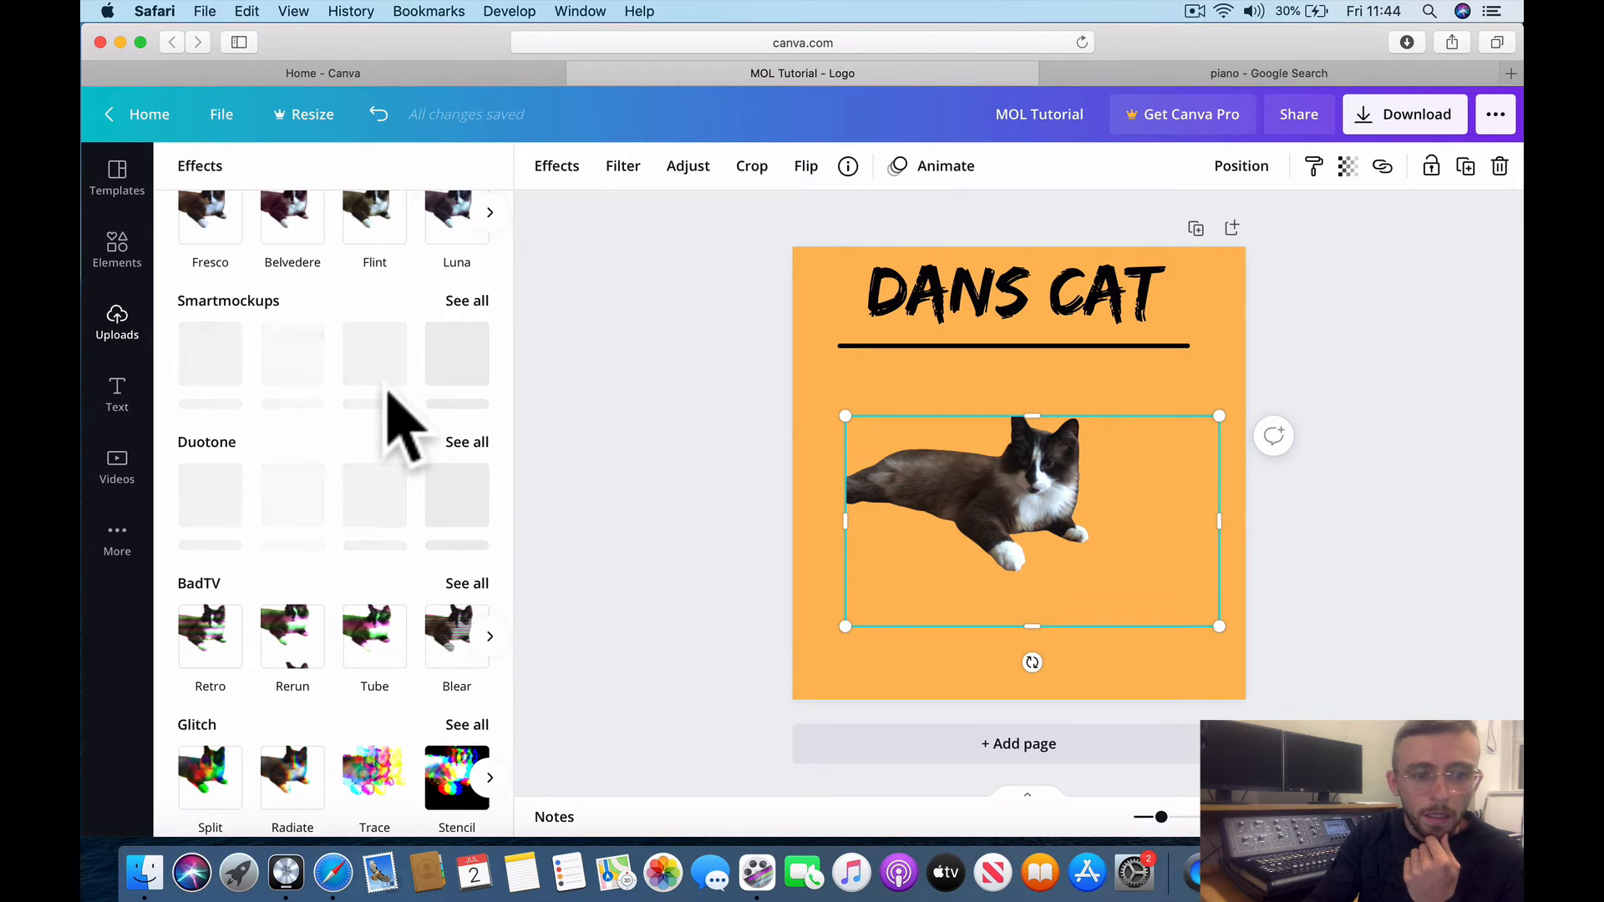
{"action": "scroll", "coordinate": [388, 398], "scroll_direction": "down", "scroll_amount": 1}
{"action": "scroll", "coordinate": [389, 399], "scroll_direction": "up", "scroll_amount": 1}
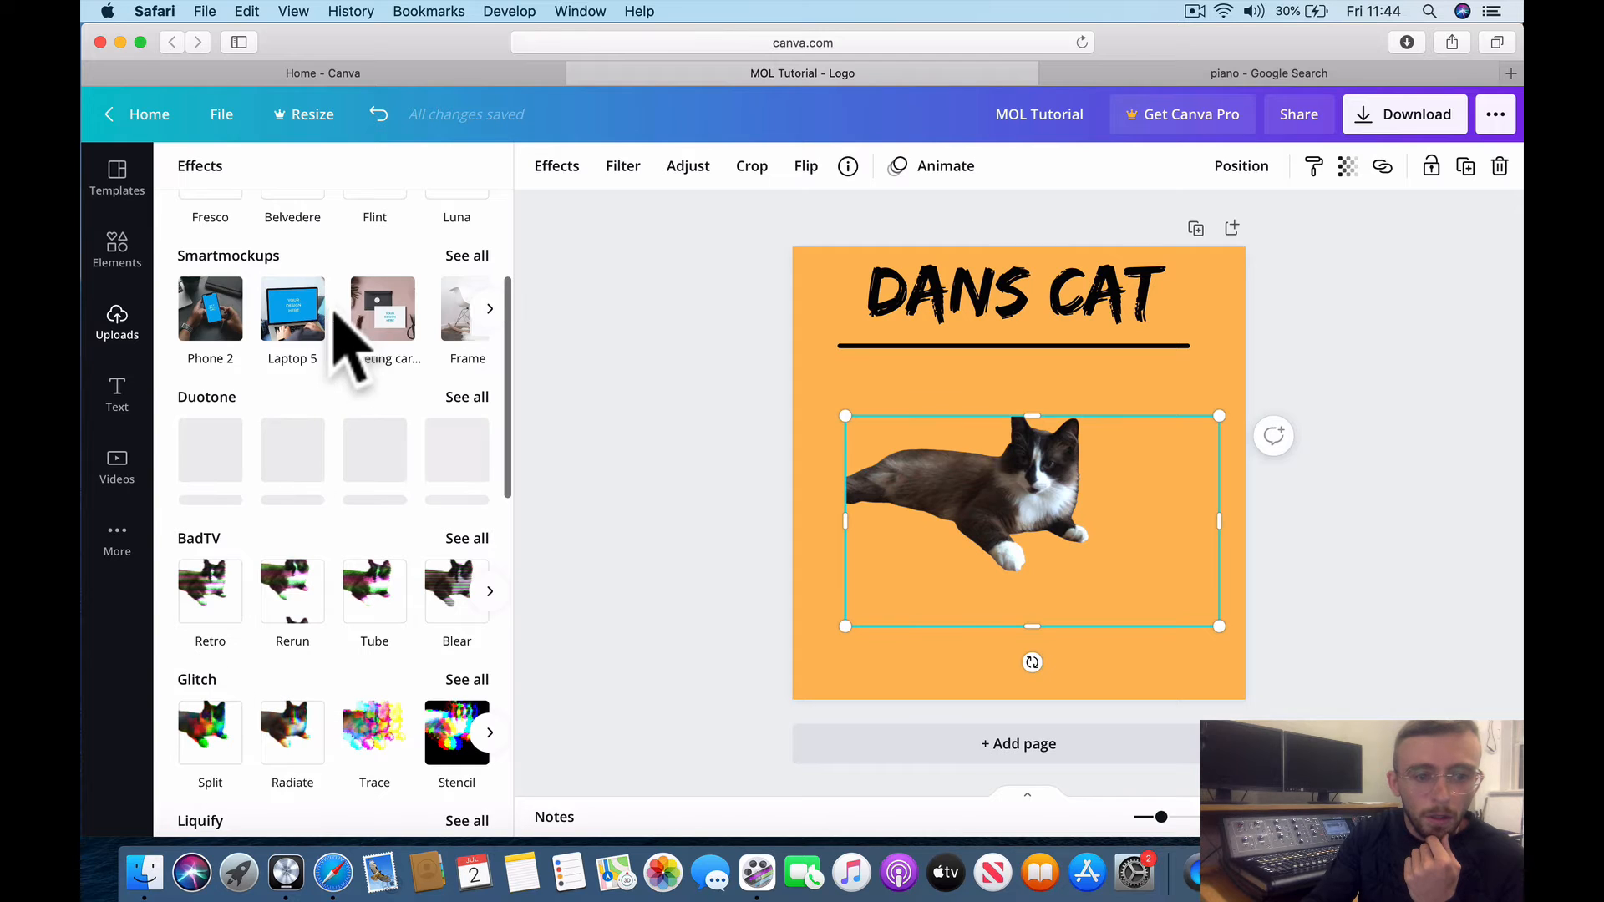
{"action": "scroll", "coordinate": [351, 455], "scroll_direction": "down", "scroll_amount": 1}
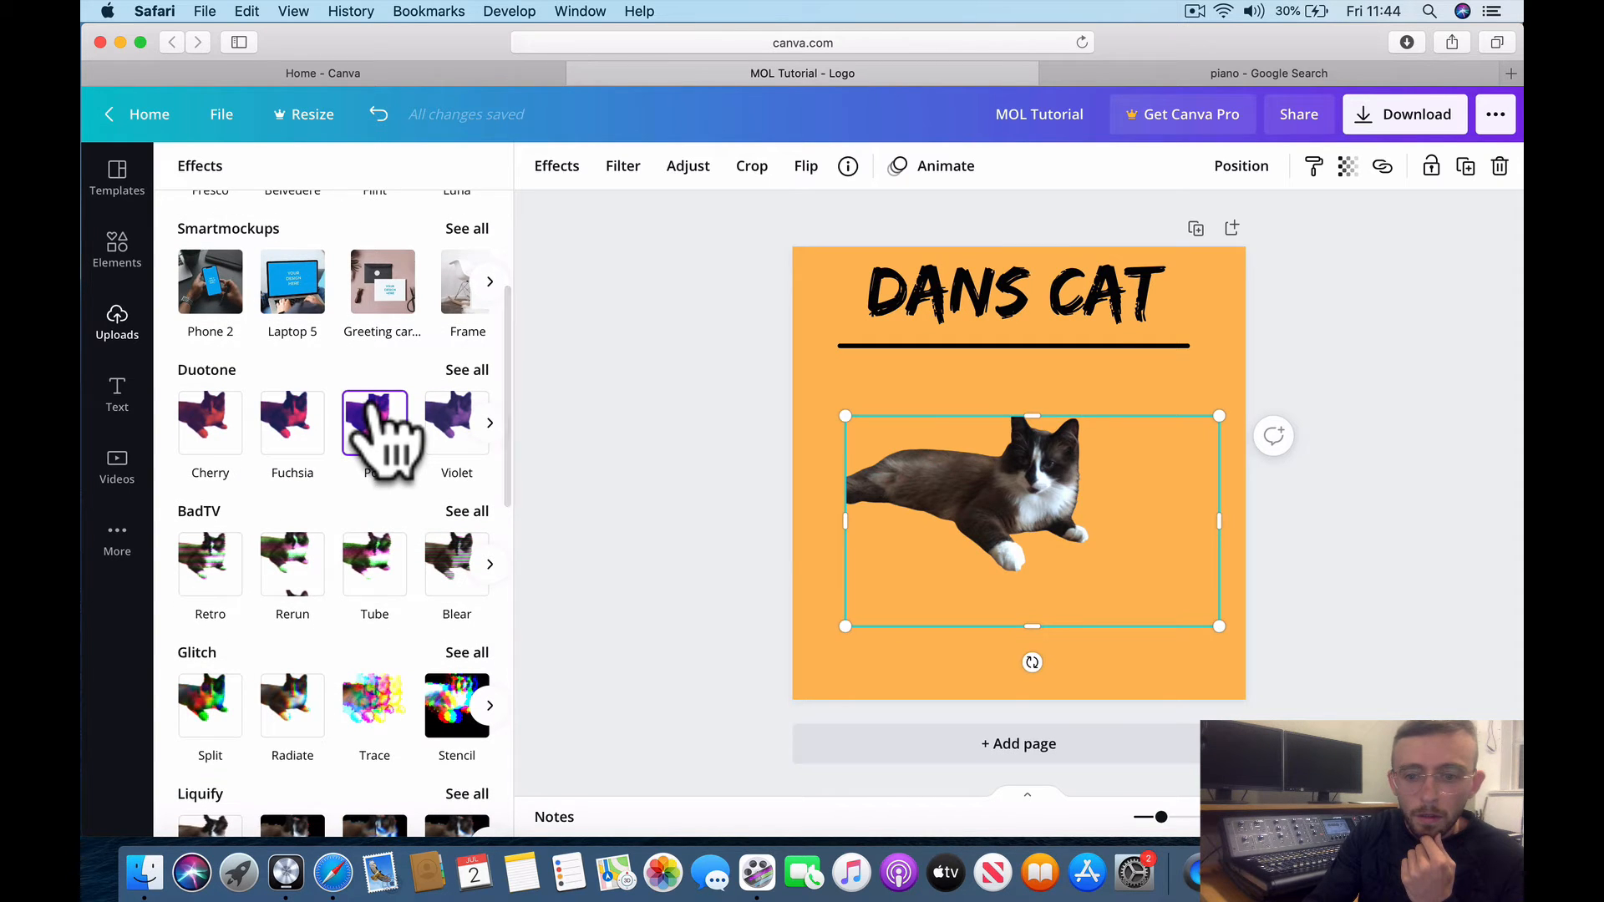
{"action": "left_click", "coordinate": [370, 405]}
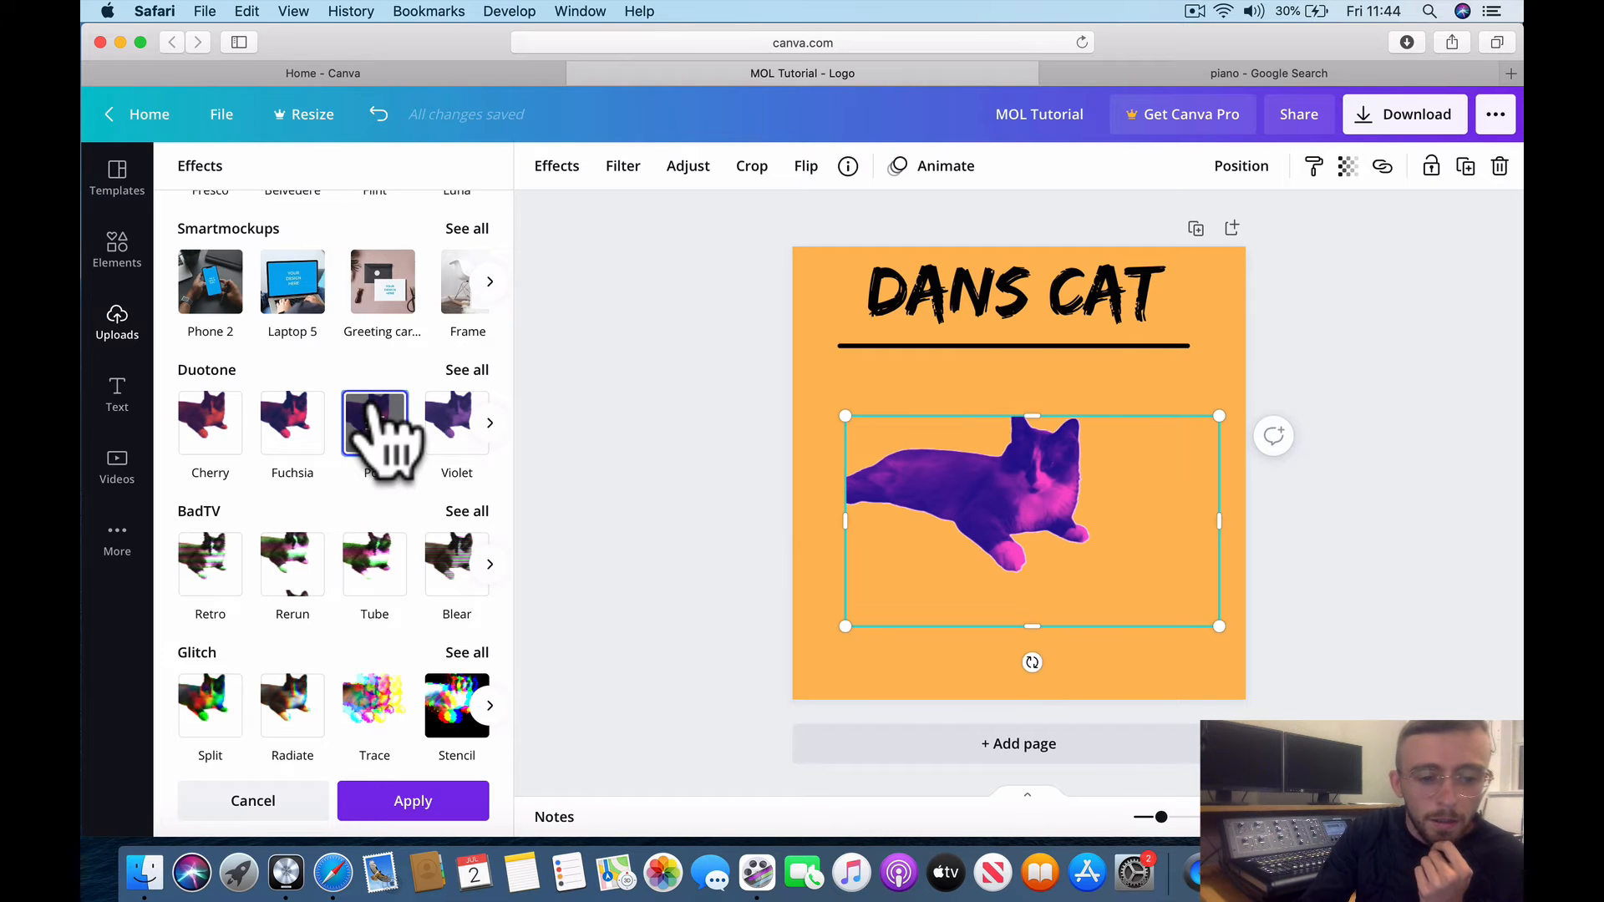
{"action": "left_click", "coordinate": [284, 801]}
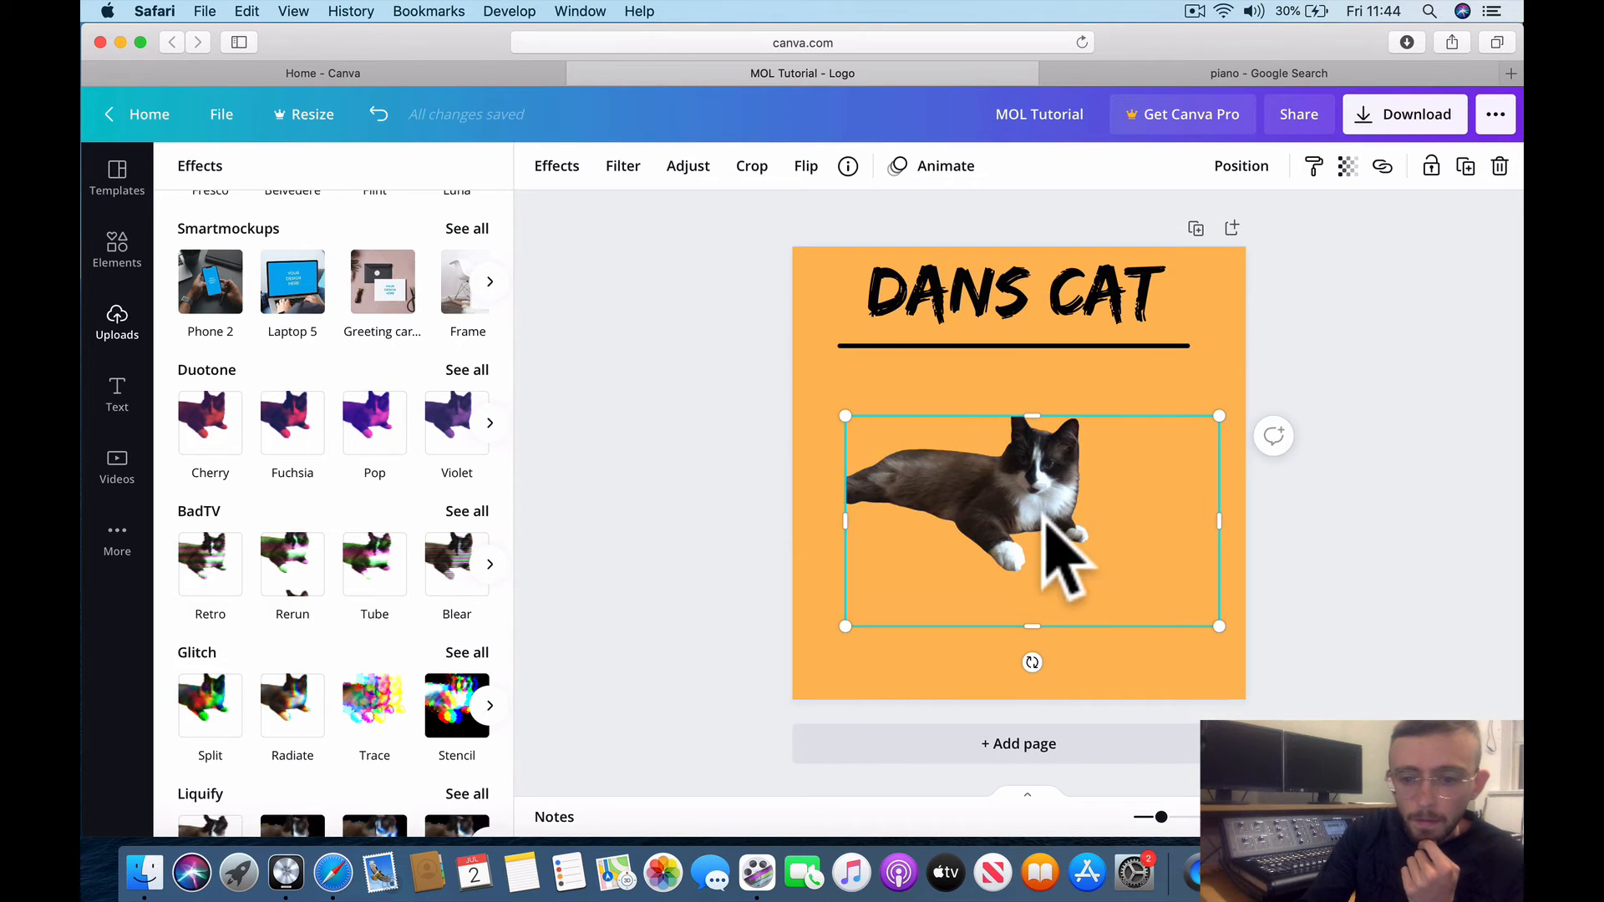
- Enlarge the cat cut-out and move it down to the page's bottom edge, with its tail end at the left edge
{"action": "left_click_drag", "start_coordinate": [1044, 522], "coordinate": [1067, 568]}
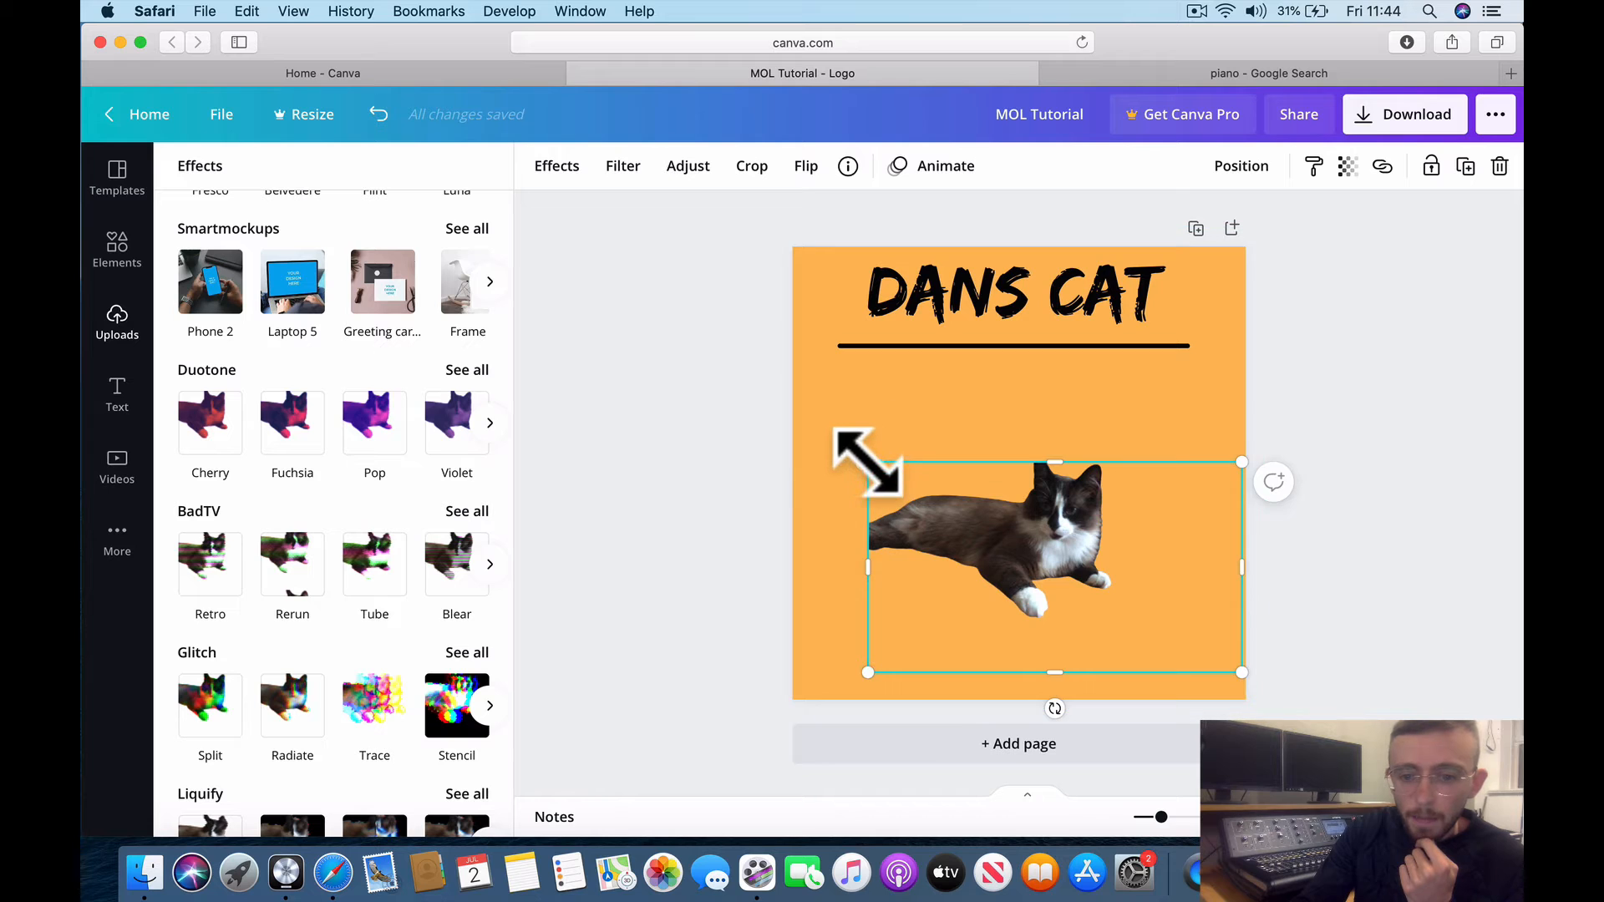
{"action": "left_click_drag", "start_coordinate": [868, 462], "coordinate": [759, 423]}
{"action": "left_click_drag", "start_coordinate": [1038, 580], "coordinate": [1020, 637]}
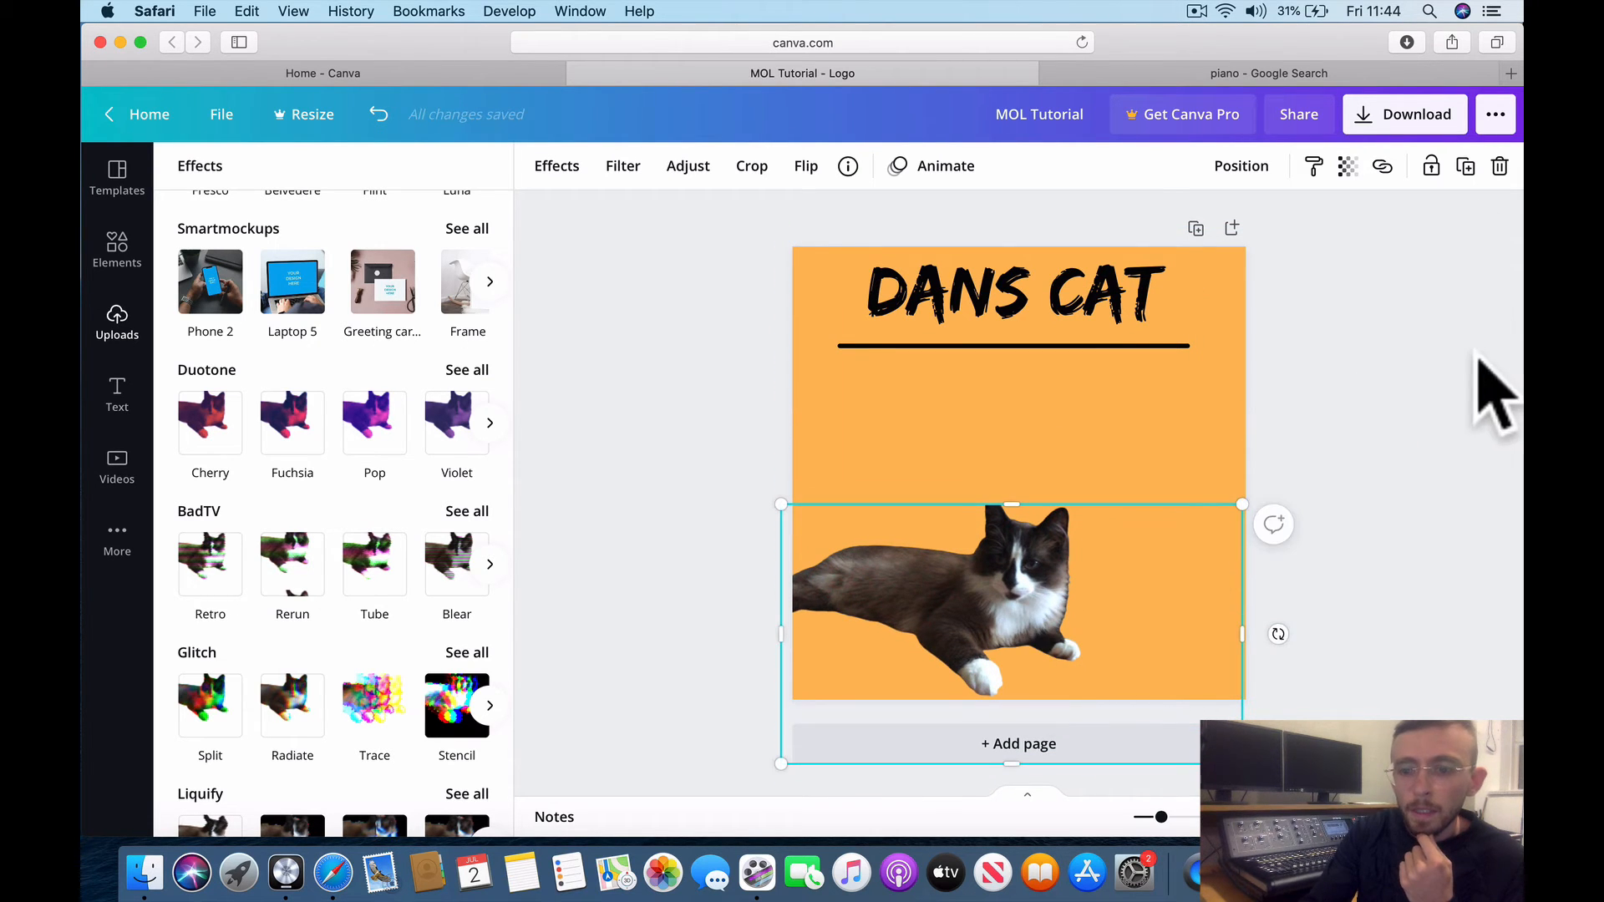
- Switch to the Google Images page, search for "mouse" and restrict the results to transparent images
{"action": "left_click", "coordinate": [1180, 72]}
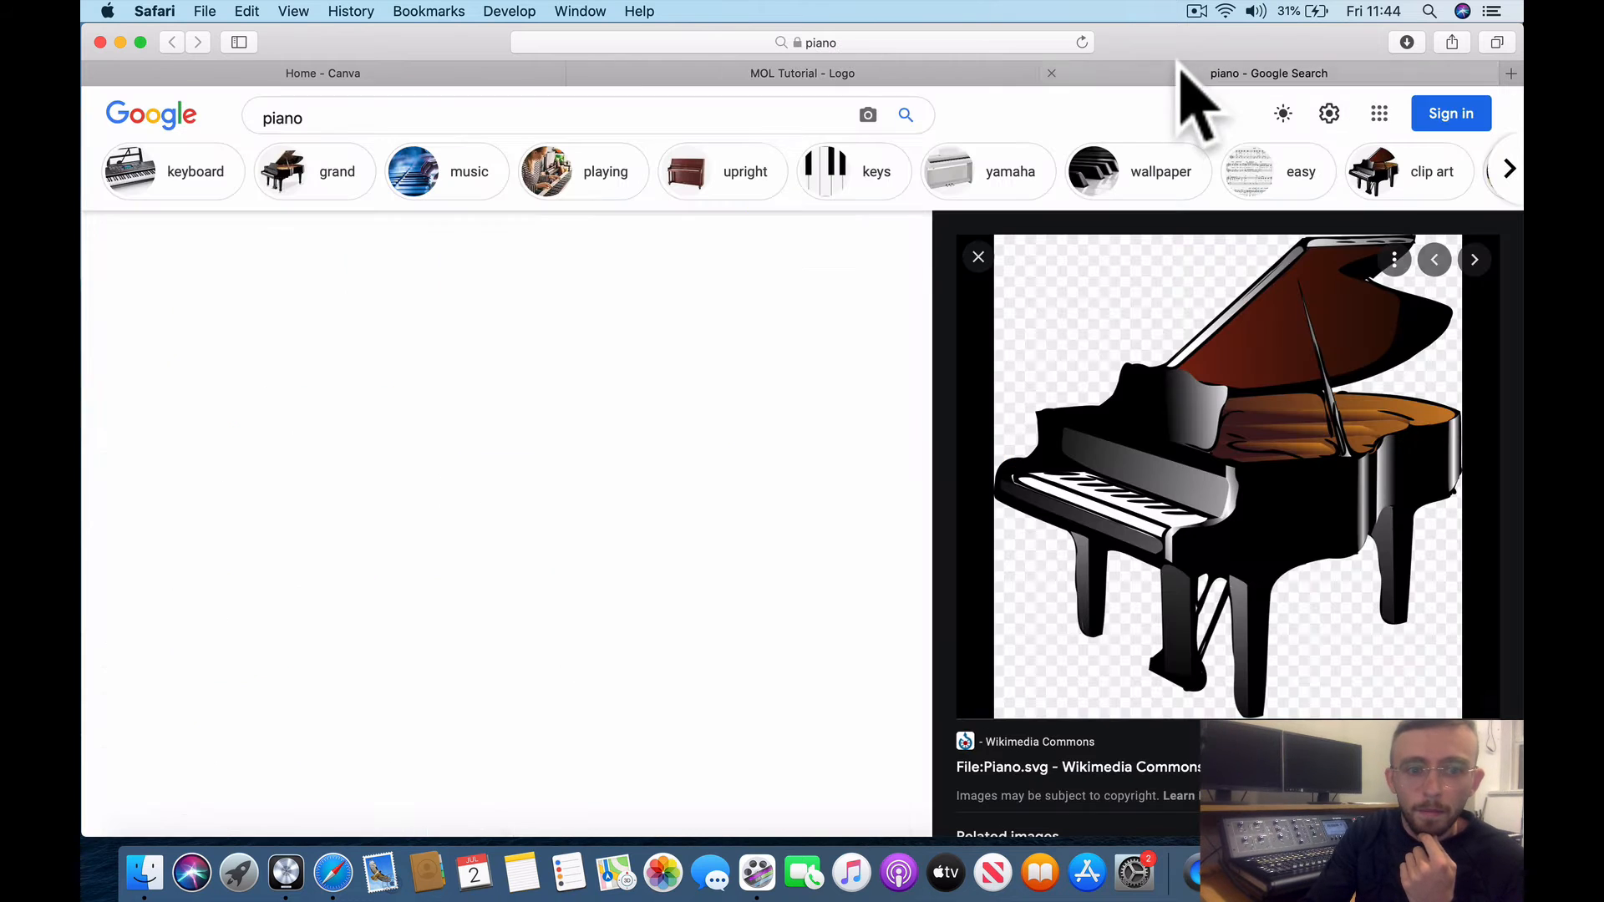
{"action": "type", "text": "m"}
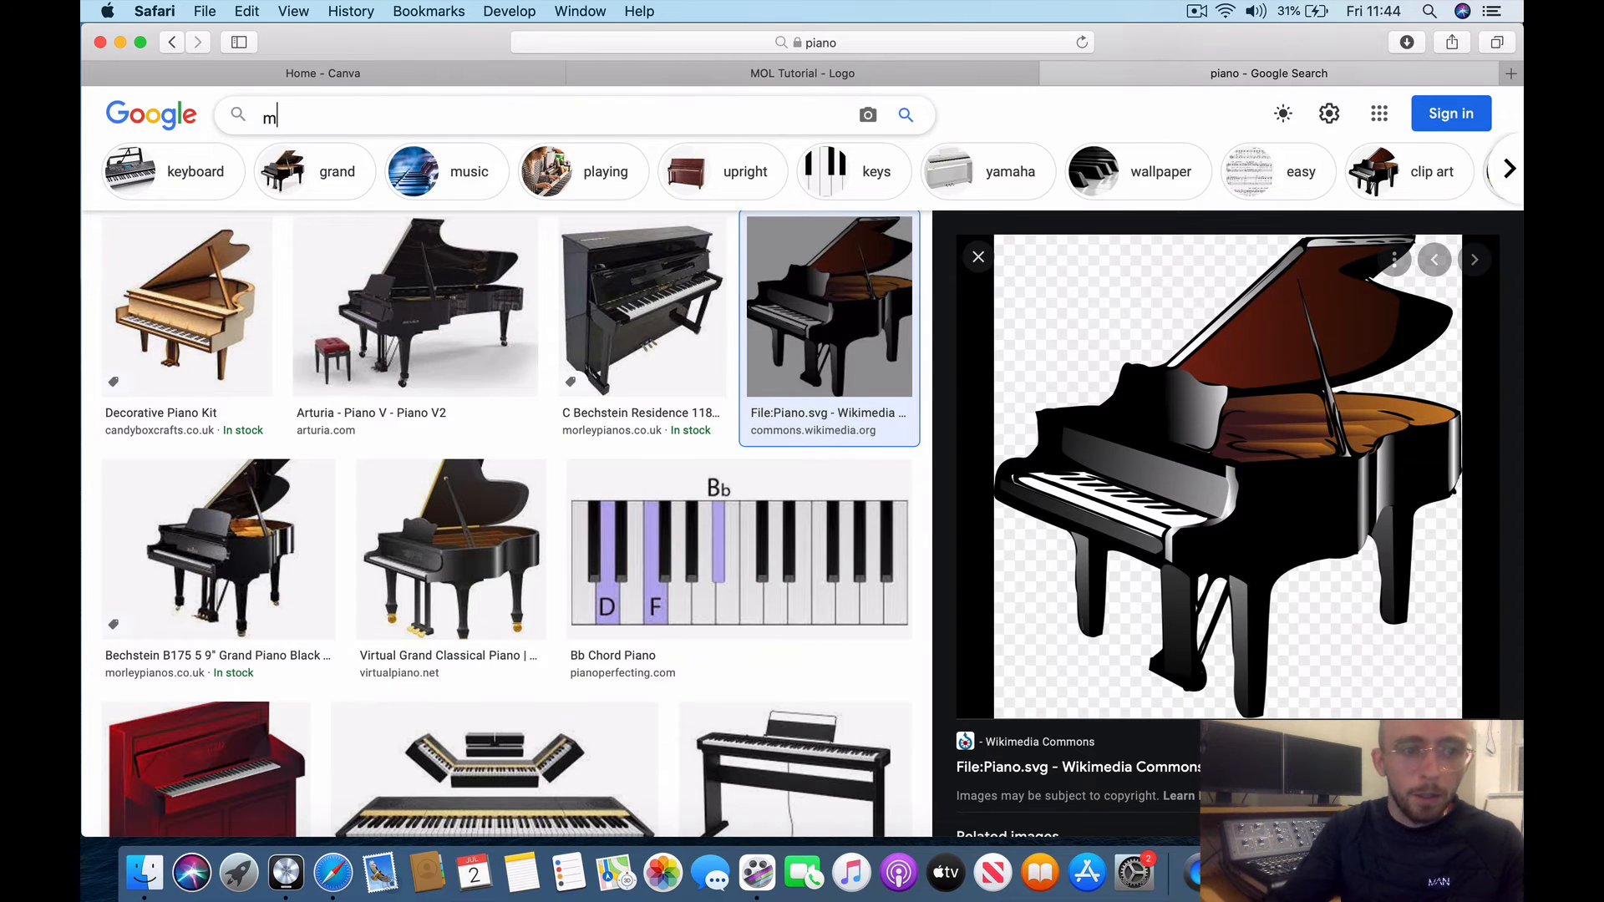
{"action": "type", "text": "ouse"}
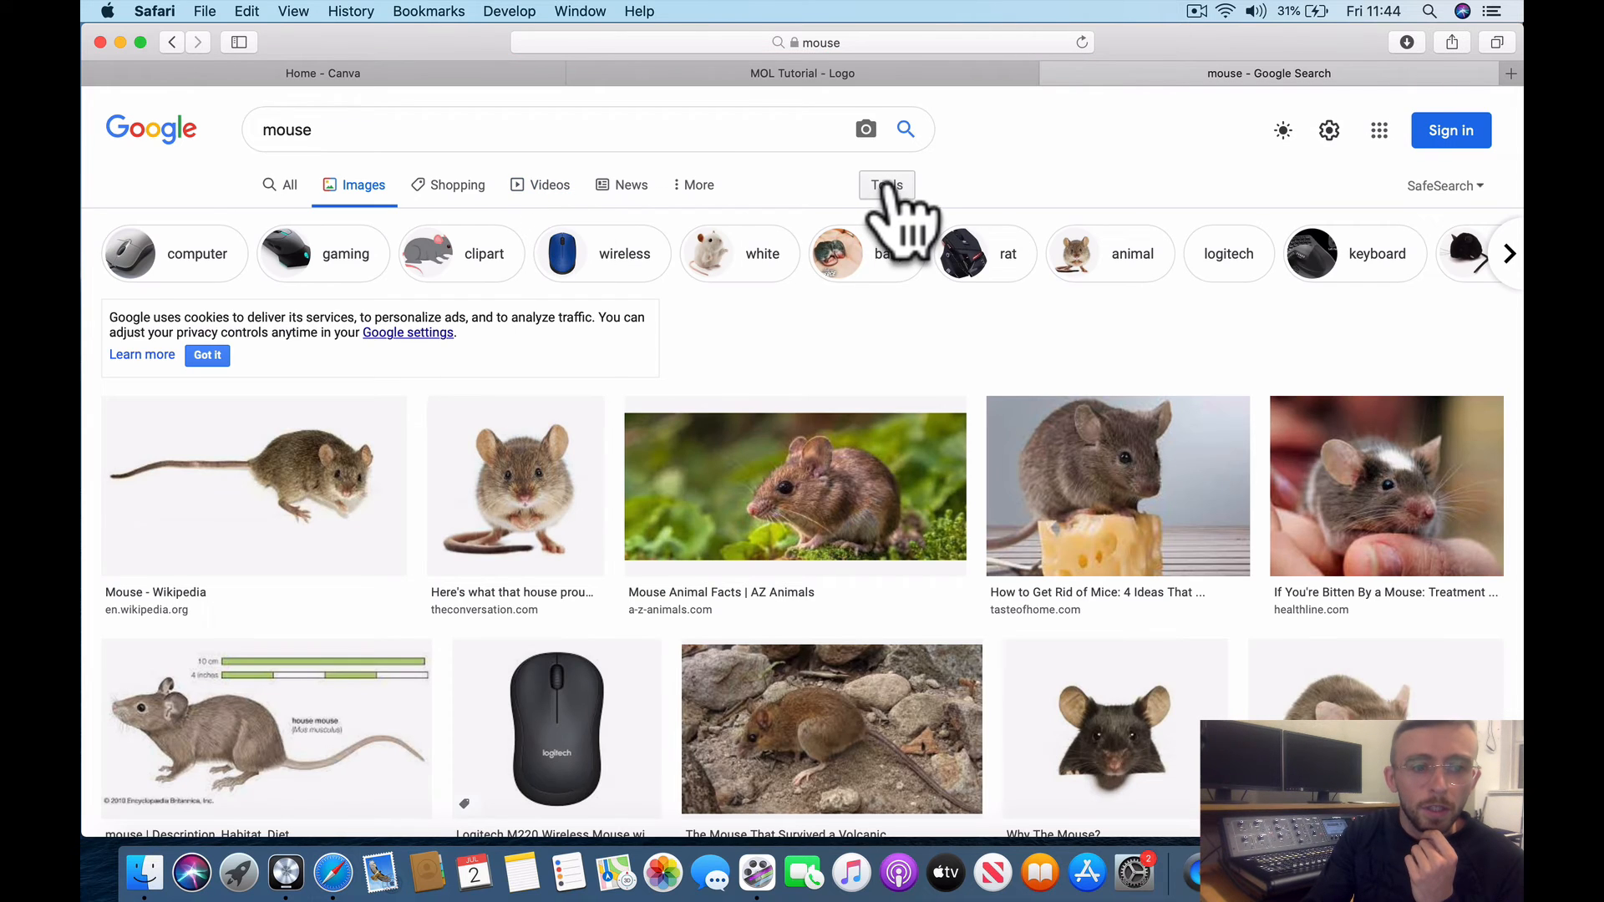
{"action": "left_click", "coordinate": [885, 185]}
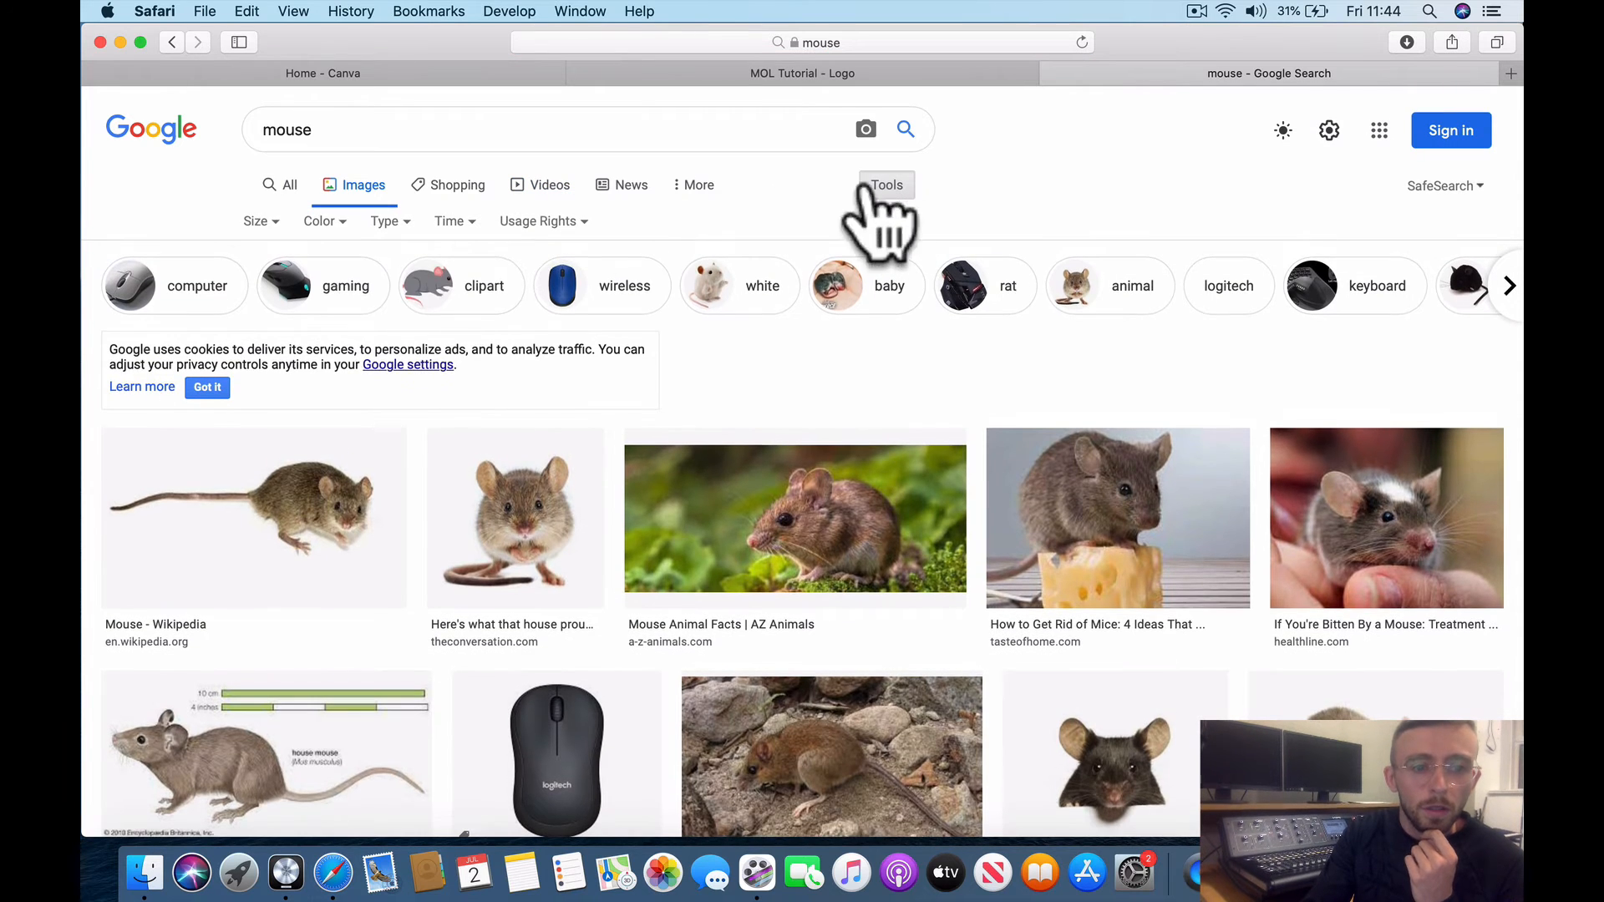
{"action": "left_click", "coordinate": [321, 220]}
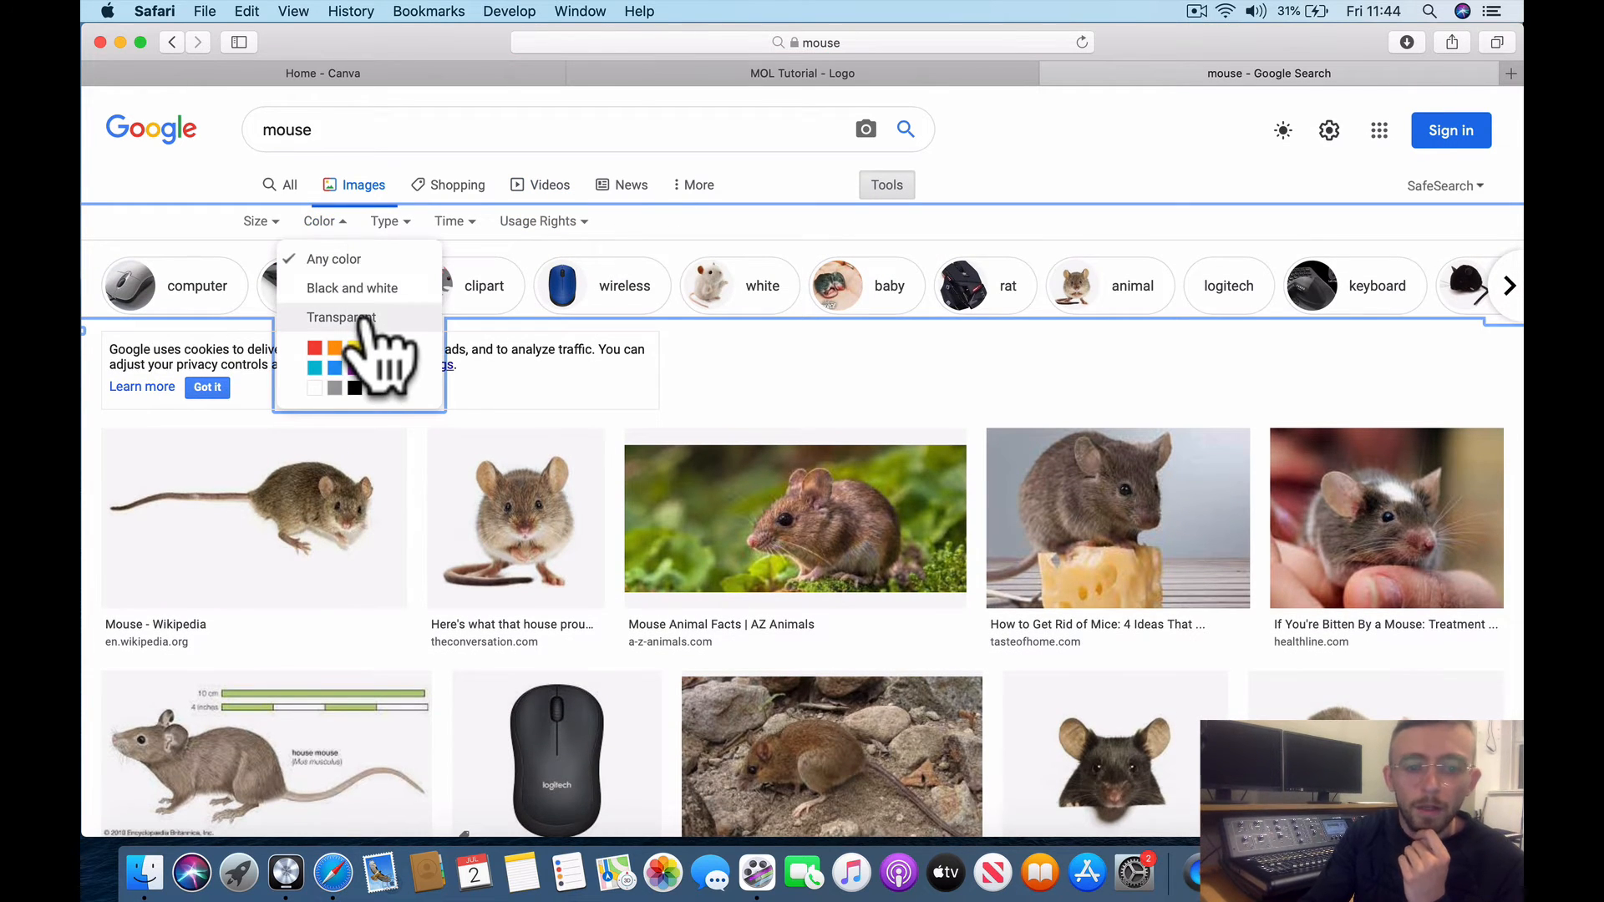
{"action": "left_click", "coordinate": [365, 319]}
- Pick the Lenovo Legion M600 Wireless Gaming Mouse image from the results and save it to Downloads
{"action": "scroll", "coordinate": [473, 510], "scroll_direction": "down", "scroll_amount": 15}
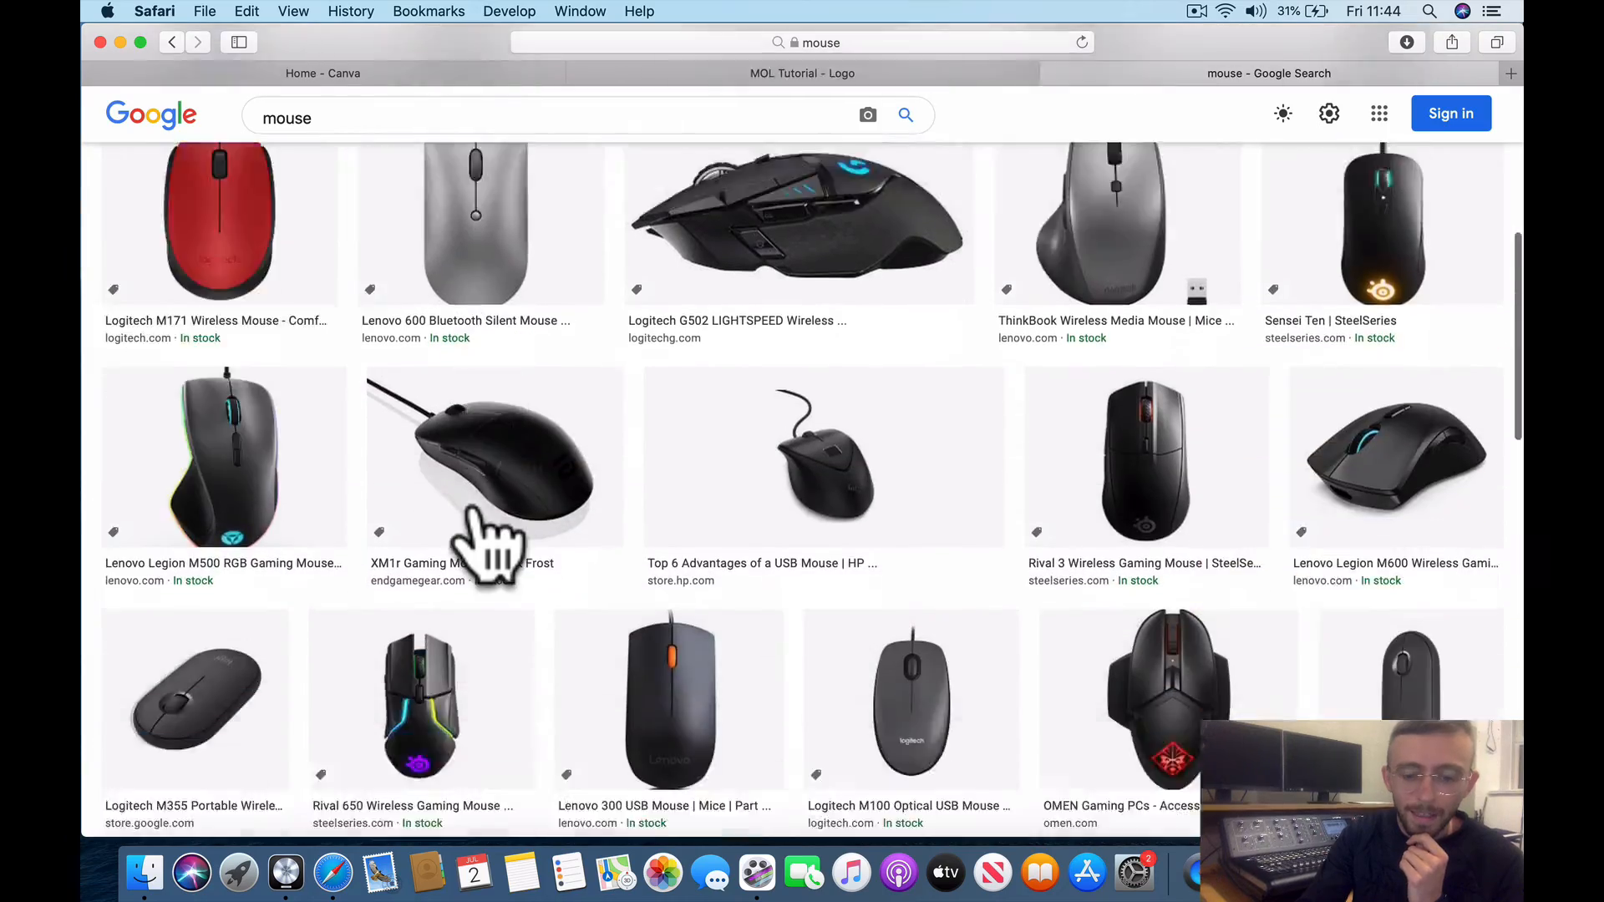
{"action": "scroll", "coordinate": [472, 508], "scroll_direction": "down", "scroll_amount": 15}
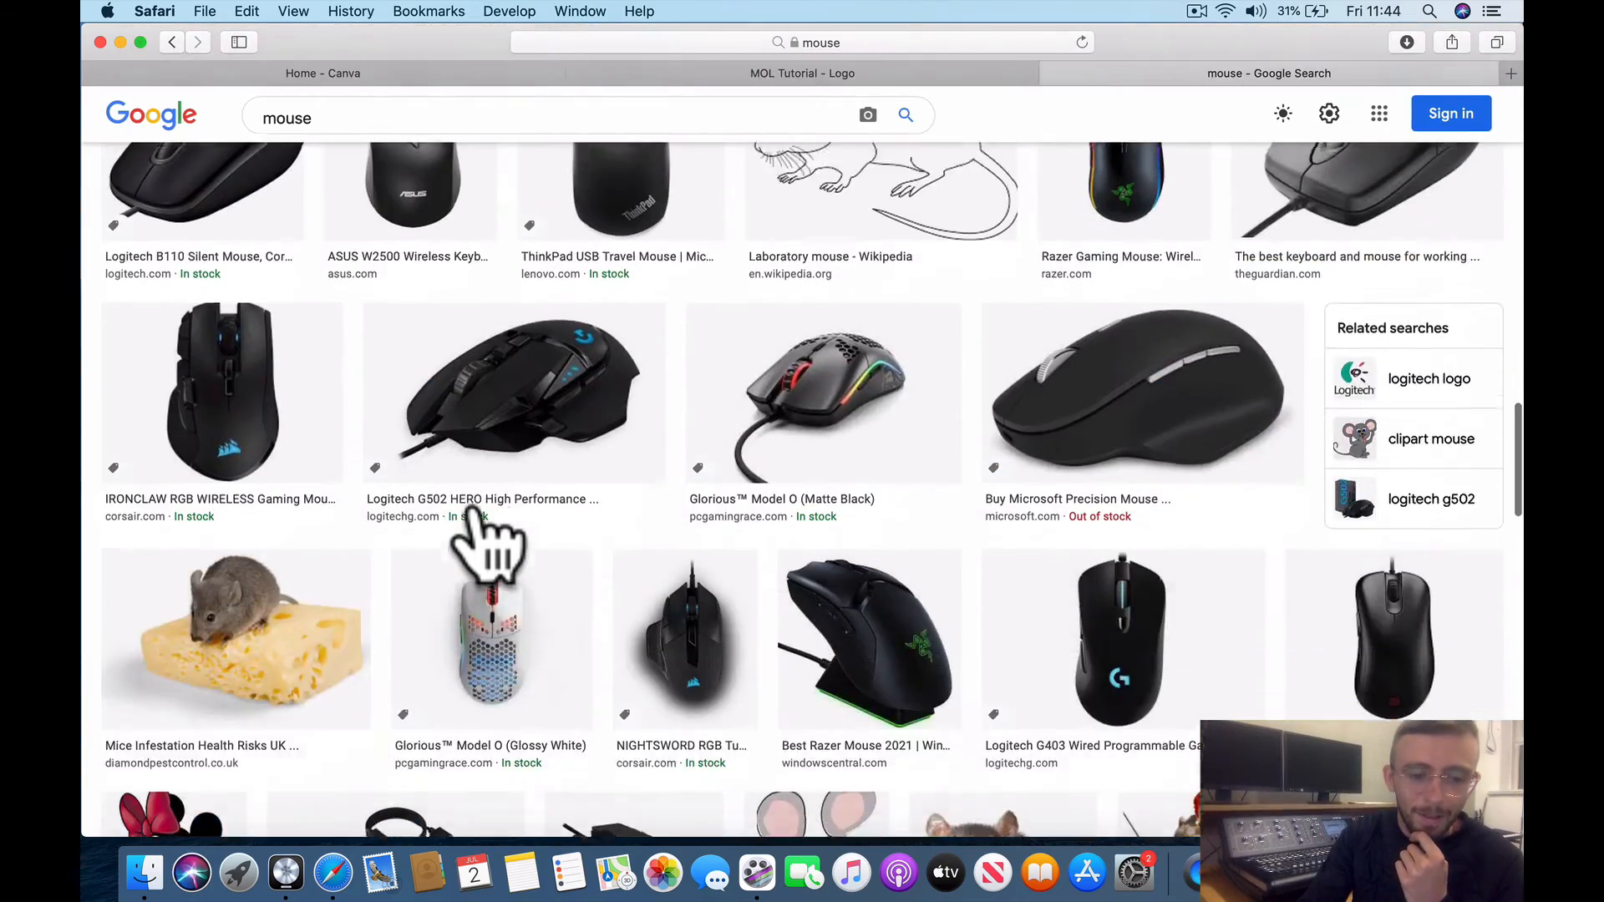
{"action": "scroll", "coordinate": [474, 512], "scroll_direction": "up", "scroll_amount": 10}
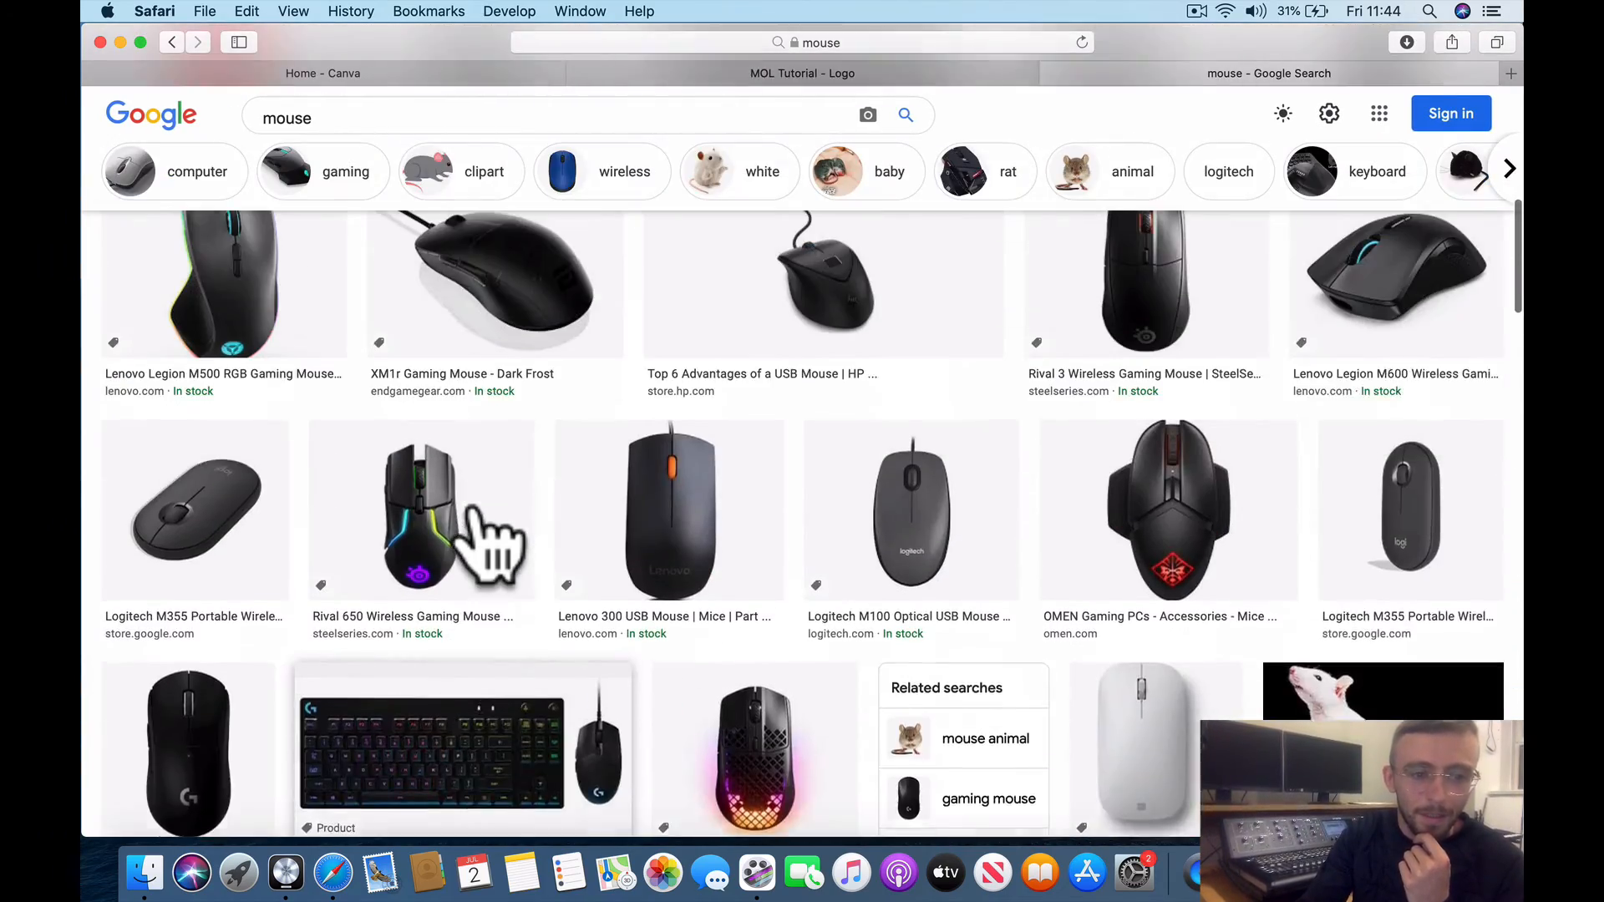
{"action": "scroll", "coordinate": [311, 408], "scroll_direction": "up", "scroll_amount": 3}
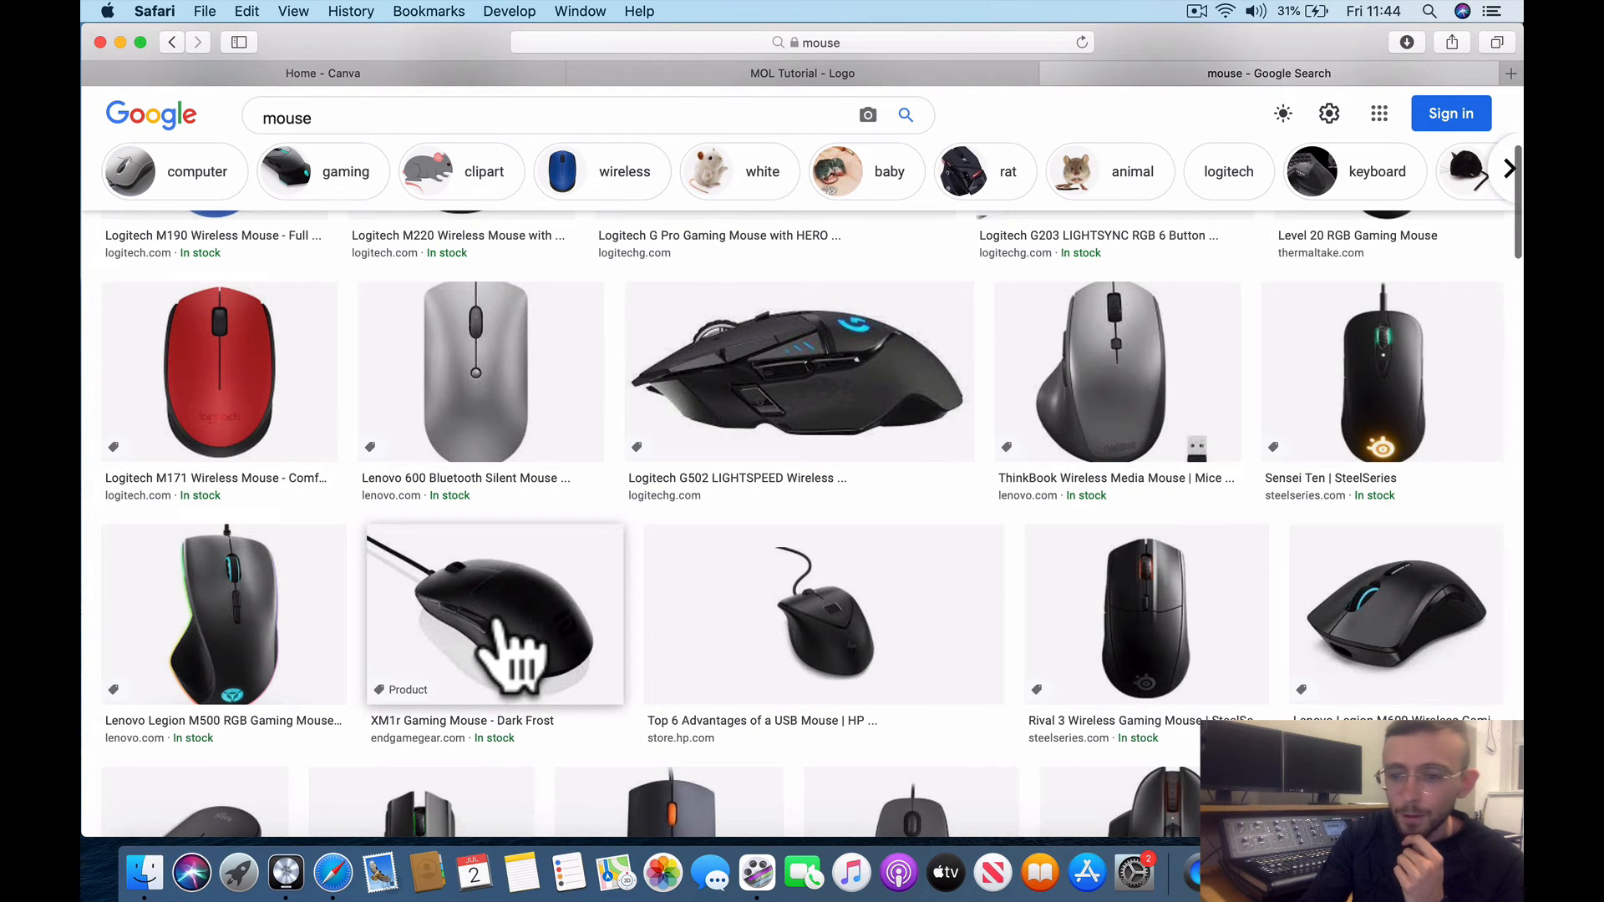
{"action": "left_click", "coordinate": [1306, 625]}
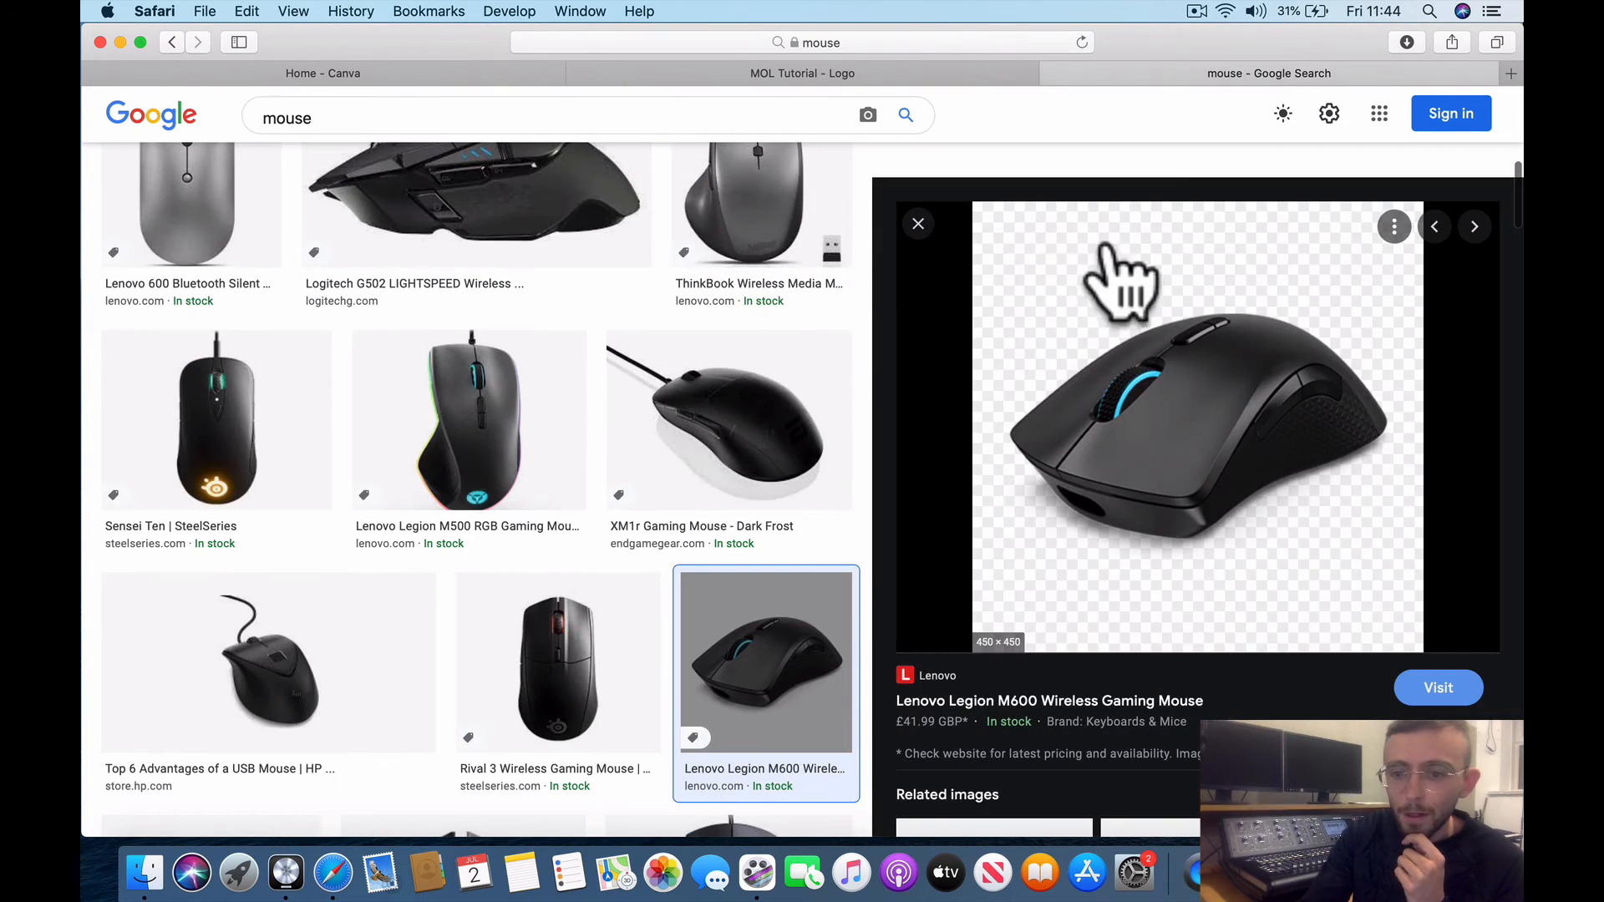
{"action": "right_click", "coordinate": [1155, 351]}
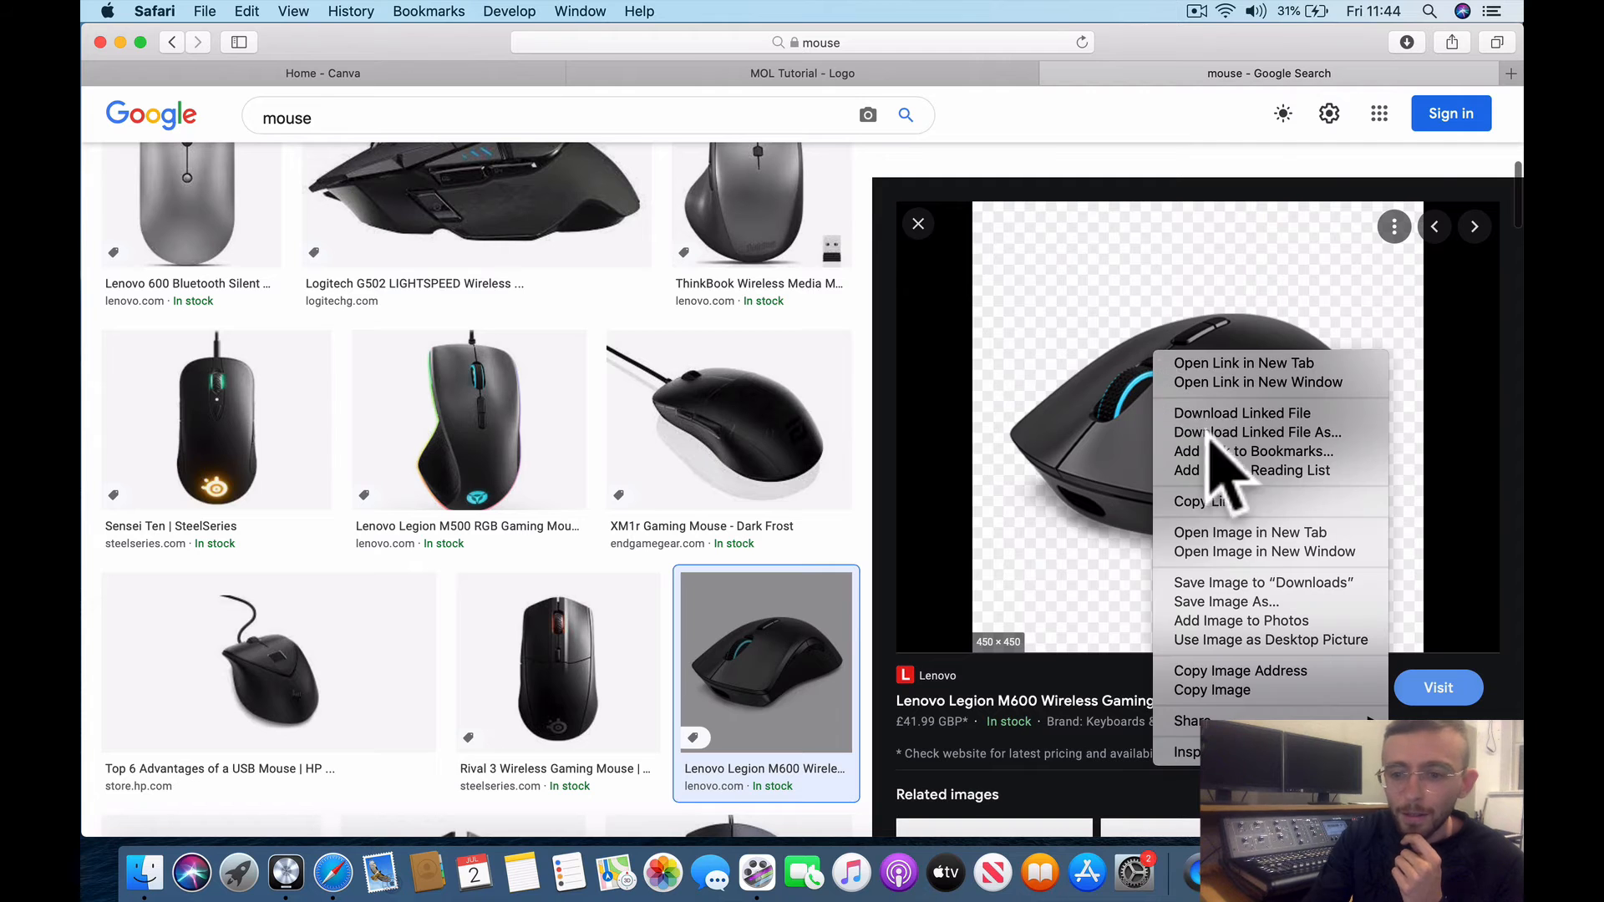
{"action": "left_click", "coordinate": [1269, 585]}
- Switch back to the Canva design and upload GY50X79385-mouse.png from the Downloads folder
{"action": "left_click", "coordinate": [900, 72]}
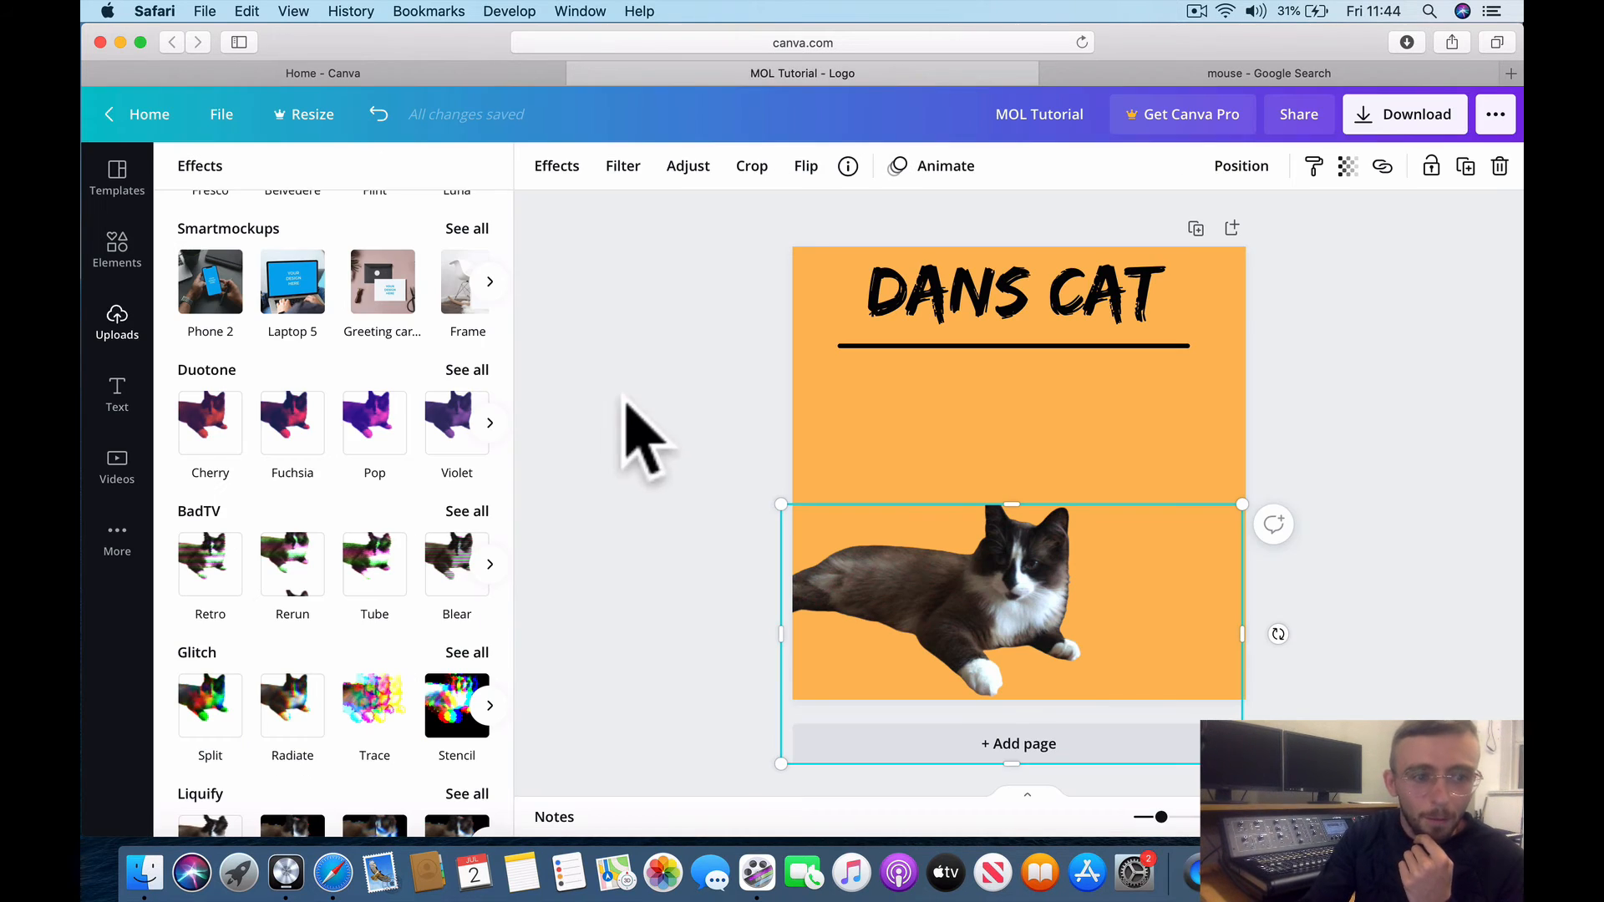
{"action": "scroll", "coordinate": [297, 305], "scroll_direction": "up", "scroll_amount": 10}
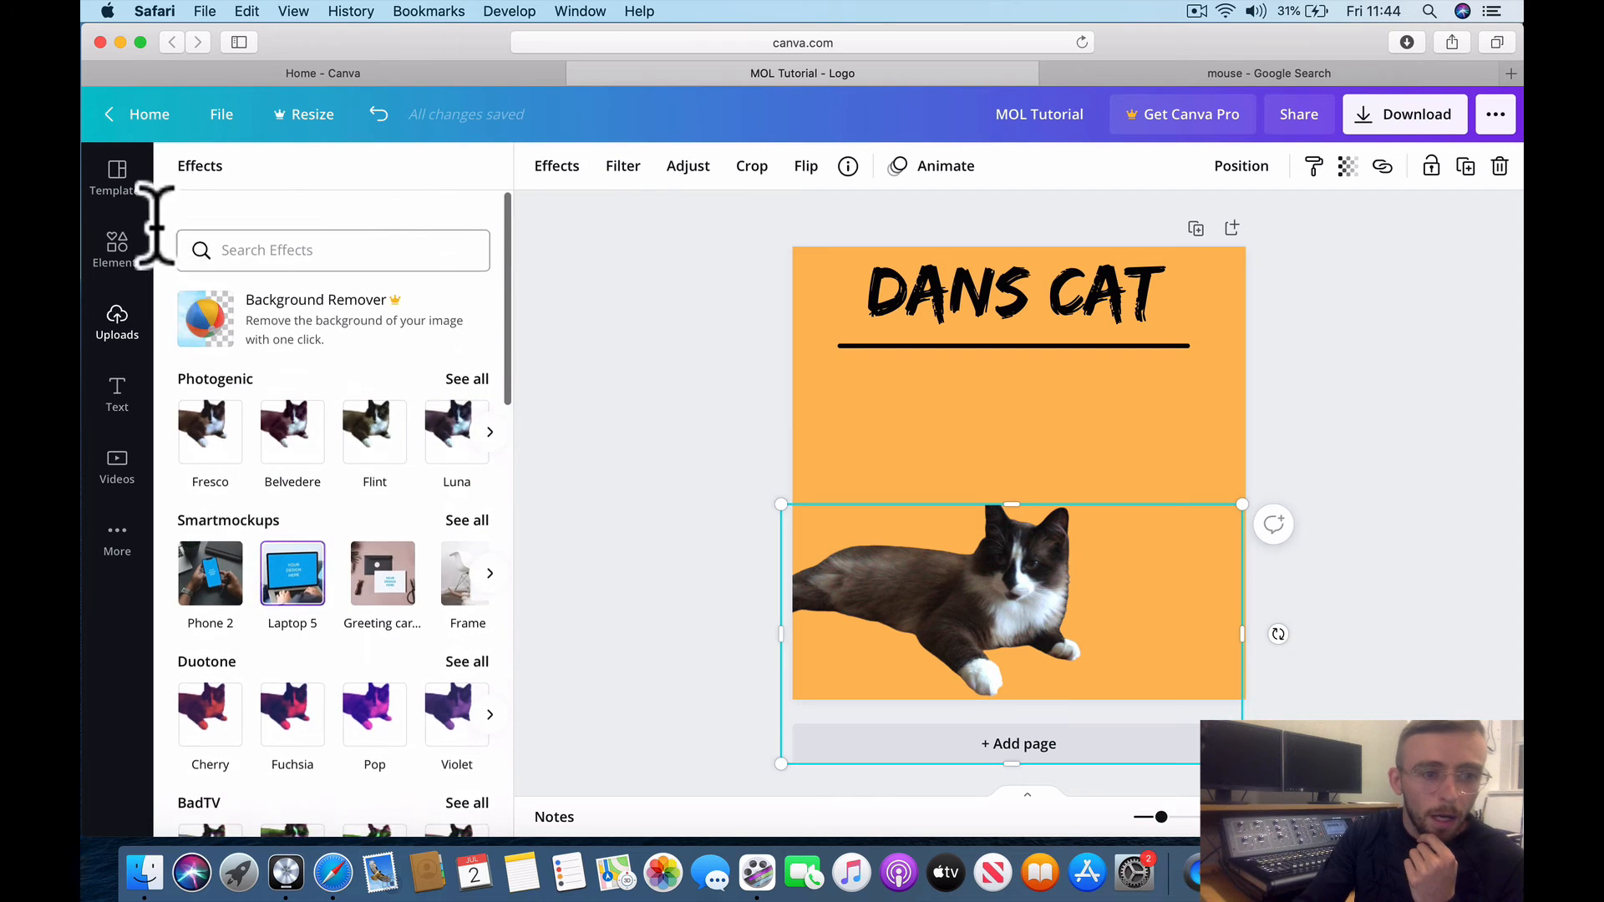
{"action": "left_click", "coordinate": [121, 321]}
{"action": "left_click", "coordinate": [368, 191]}
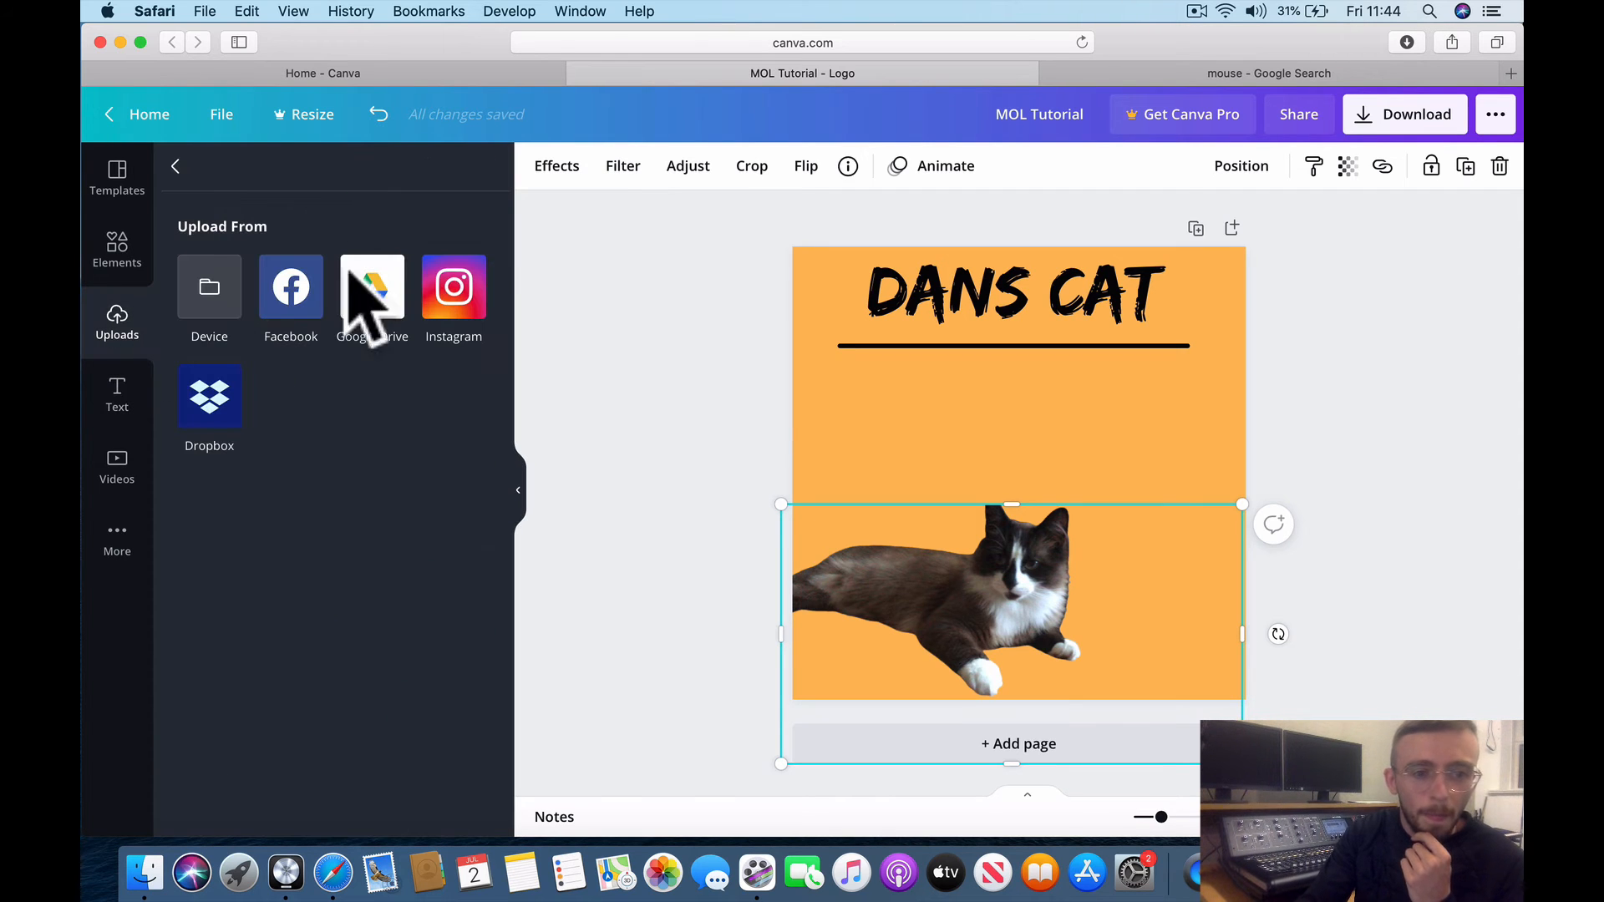
{"action": "left_click", "coordinate": [211, 305]}
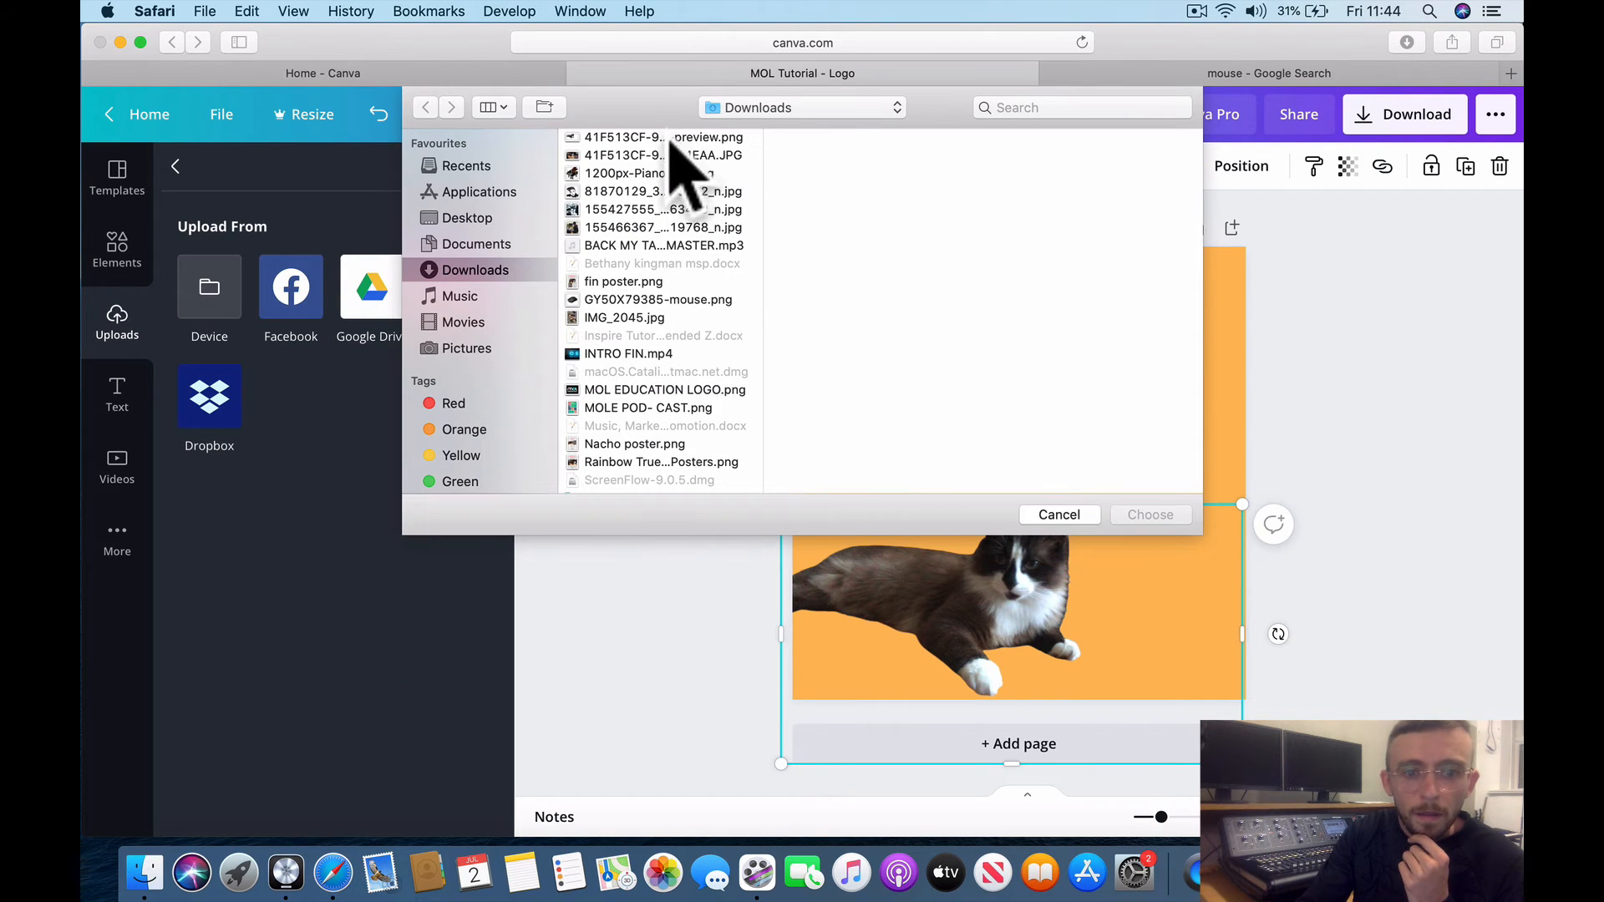
{"action": "left_click", "coordinate": [628, 299]}
{"action": "double_click", "coordinate": [628, 299]}
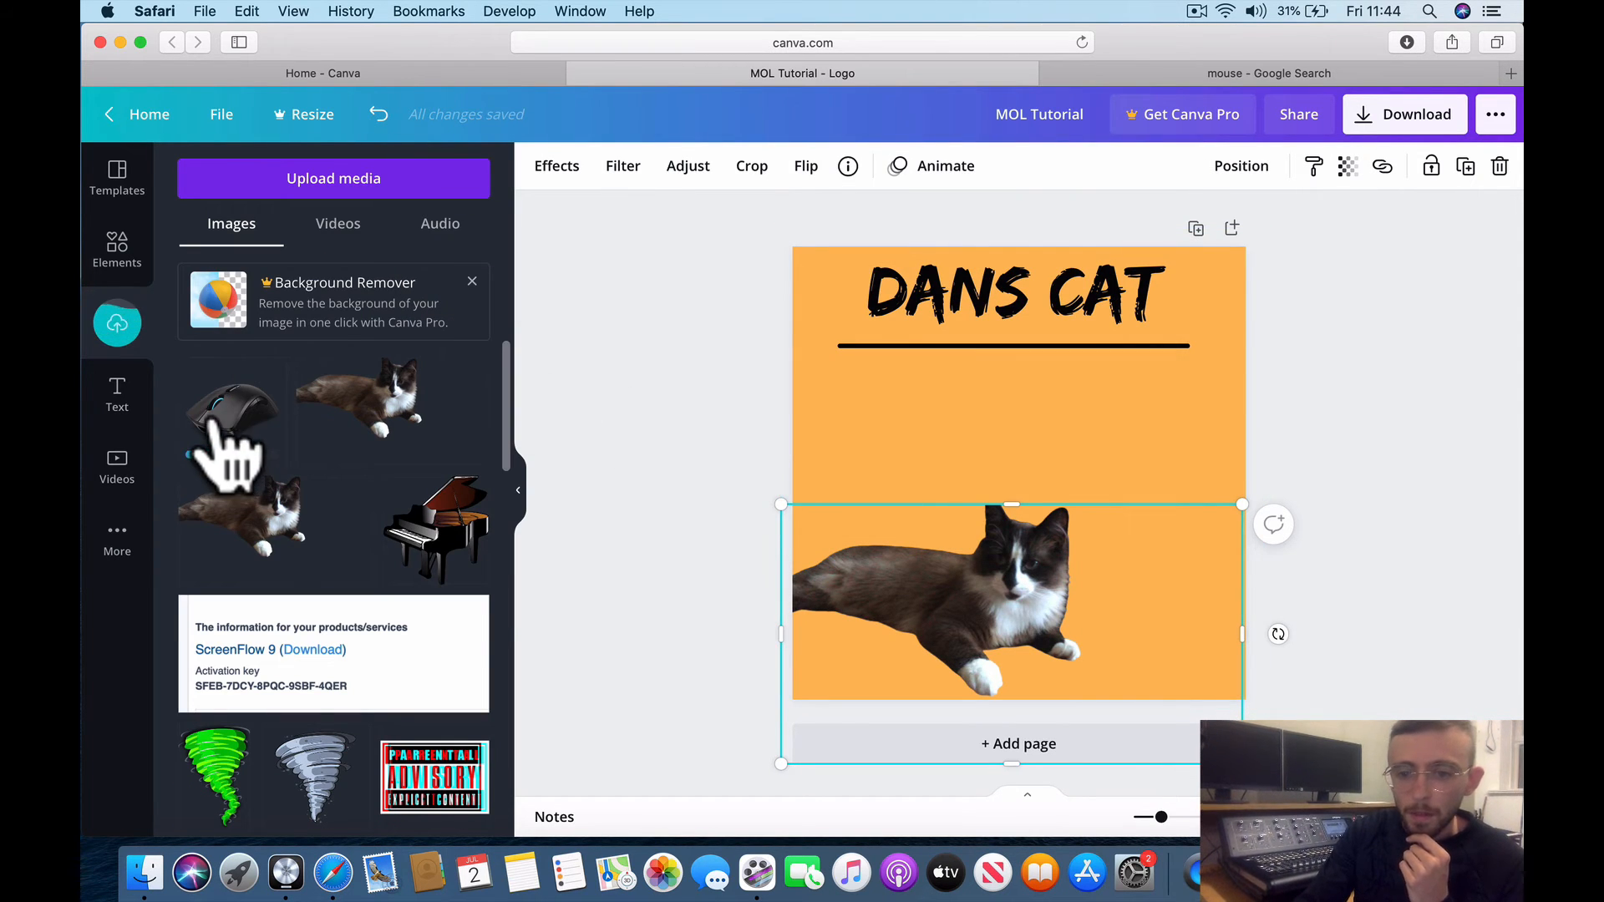
- Add the uploaded computer mouse to the page, shrink it and place it beside the cat's front paw in the lower-right corner
{"action": "left_click", "coordinate": [216, 426]}
{"action": "left_click_drag", "start_coordinate": [1013, 476], "coordinate": [1119, 585]}
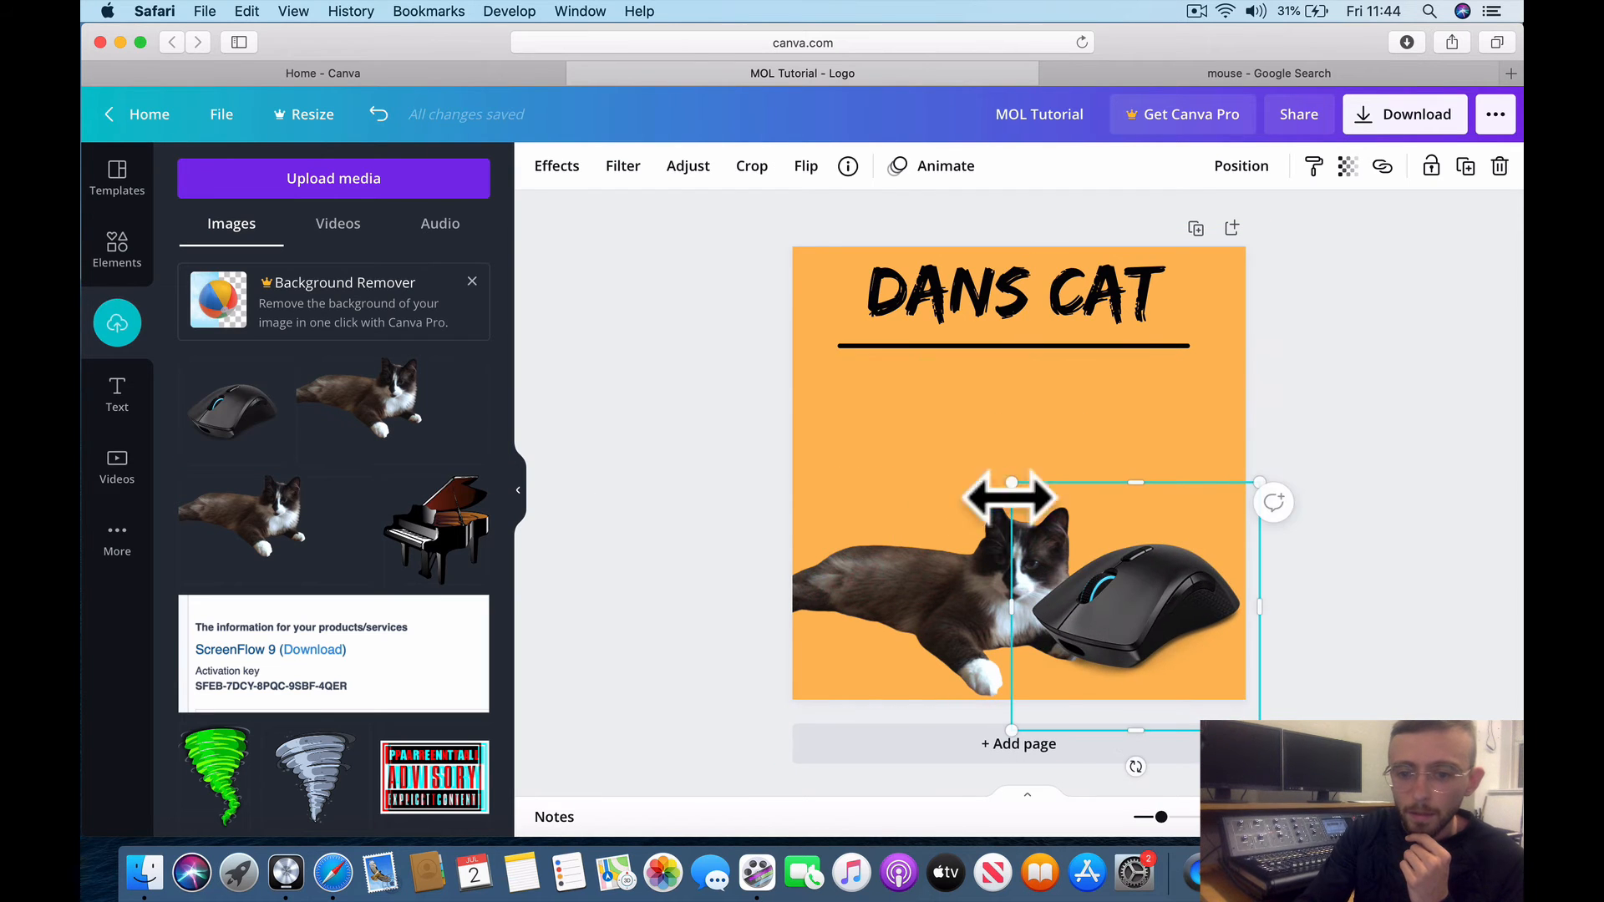
{"action": "mouse_move", "coordinate": [1081, 528]}
{"action": "left_mouse_down"}
{"action": "mouse_move", "coordinate": [1128, 543]}
{"action": "mouse_move", "coordinate": [1106, 528]}
{"action": "left_mouse_up"}
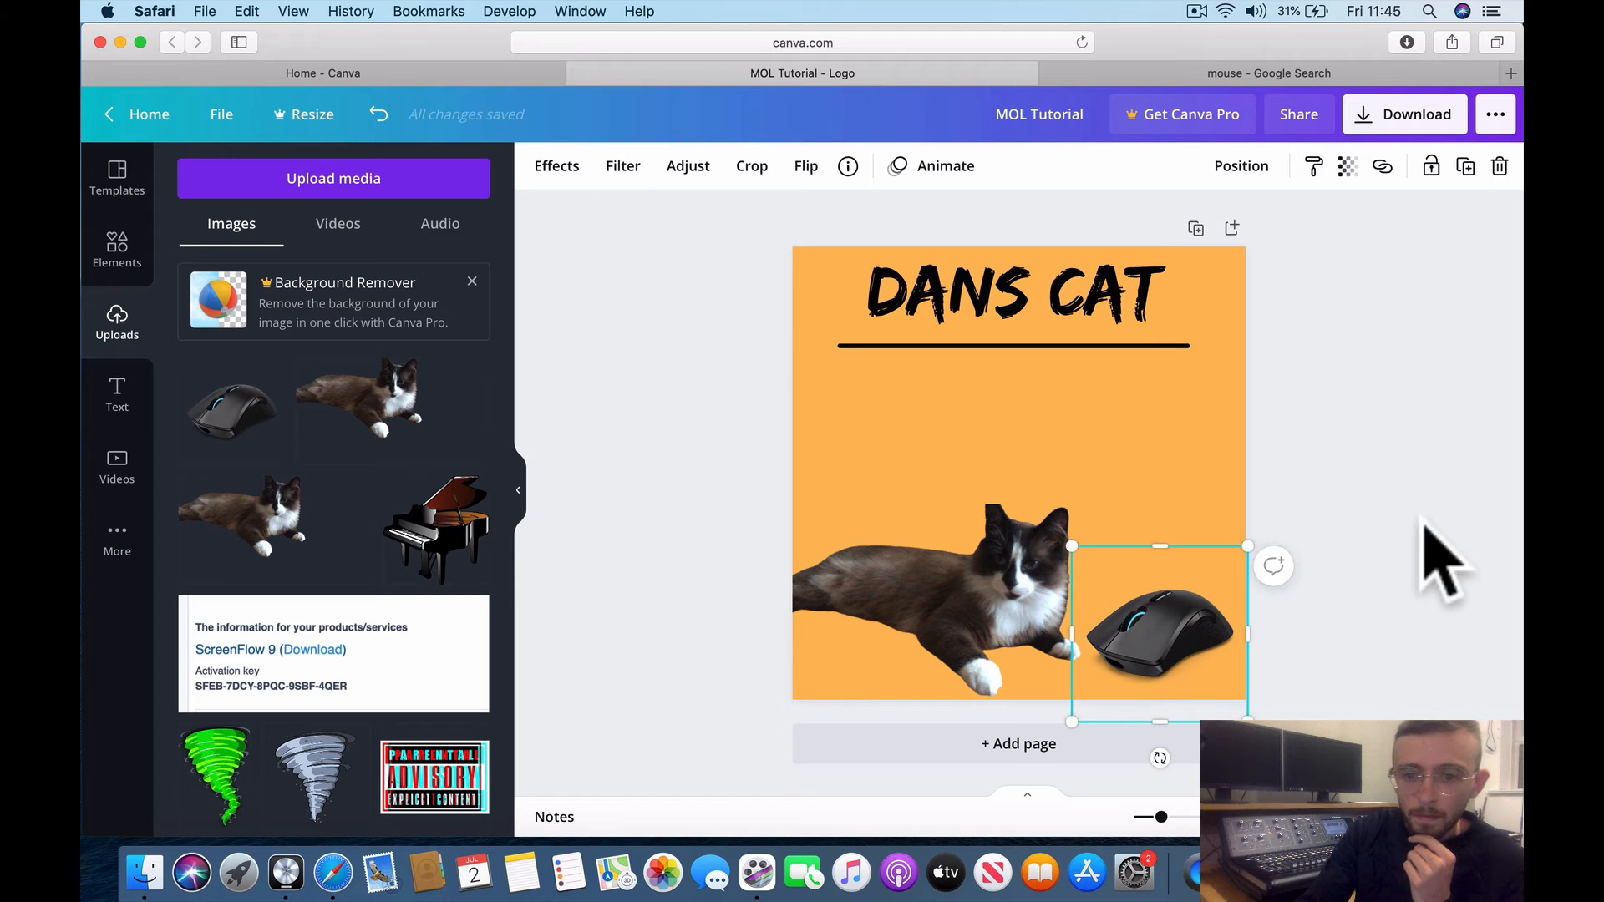
{"action": "left_click", "coordinate": [1040, 417]}
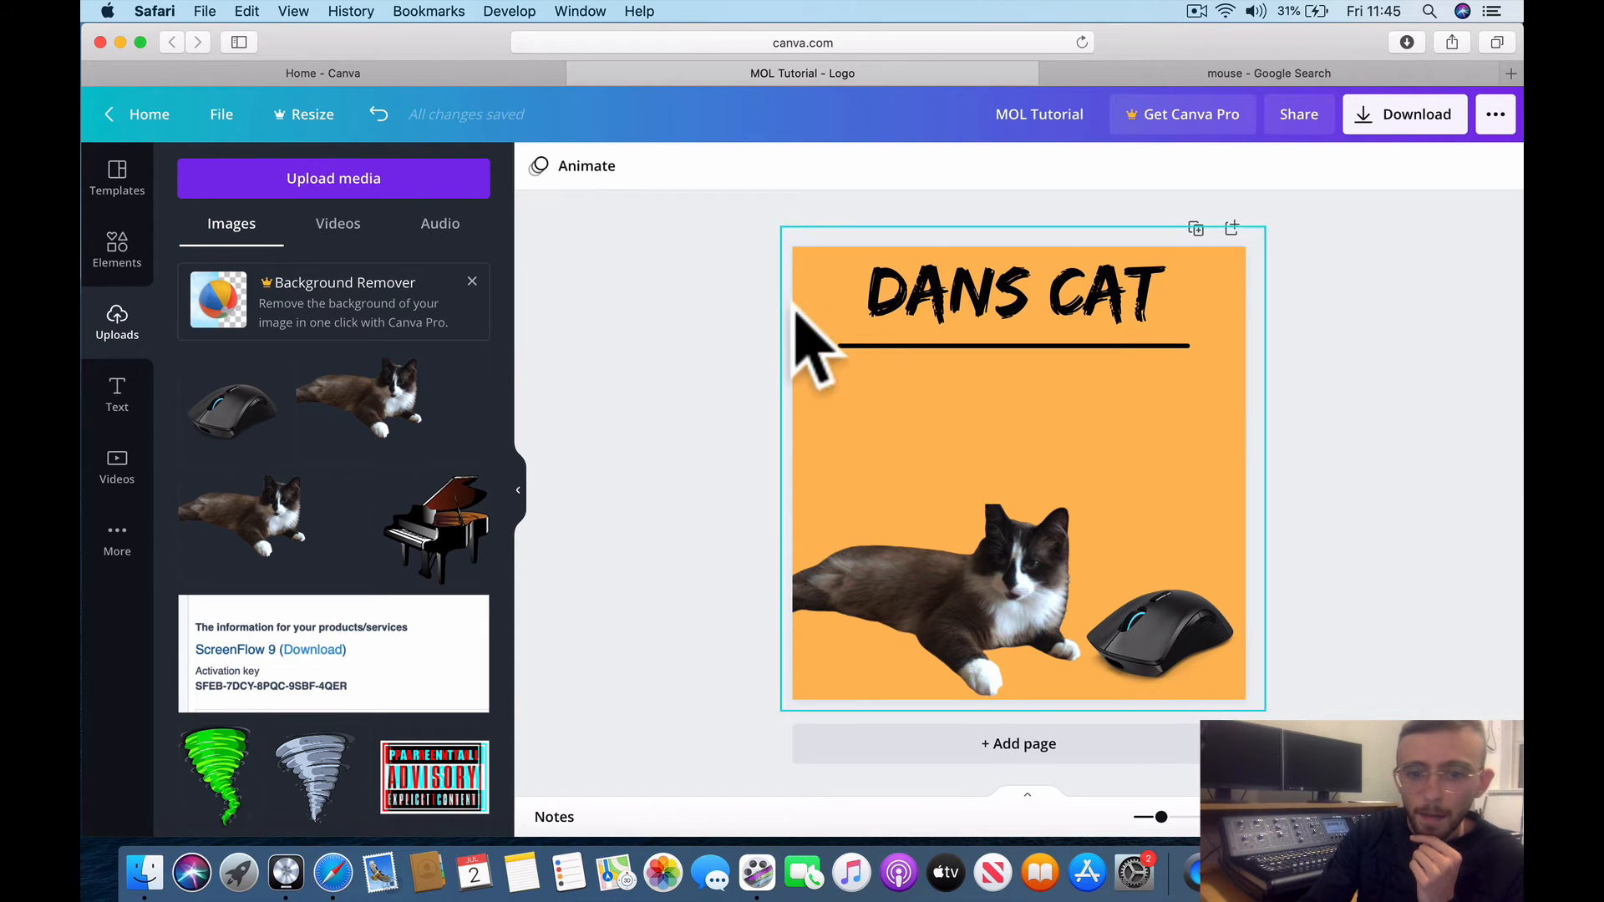
- Enlarge the DANS CAT heading and its line together until the line spans the page width, and move them slightly down
{"action": "left_click_drag", "start_coordinate": [688, 298], "coordinate": [1123, 352]}
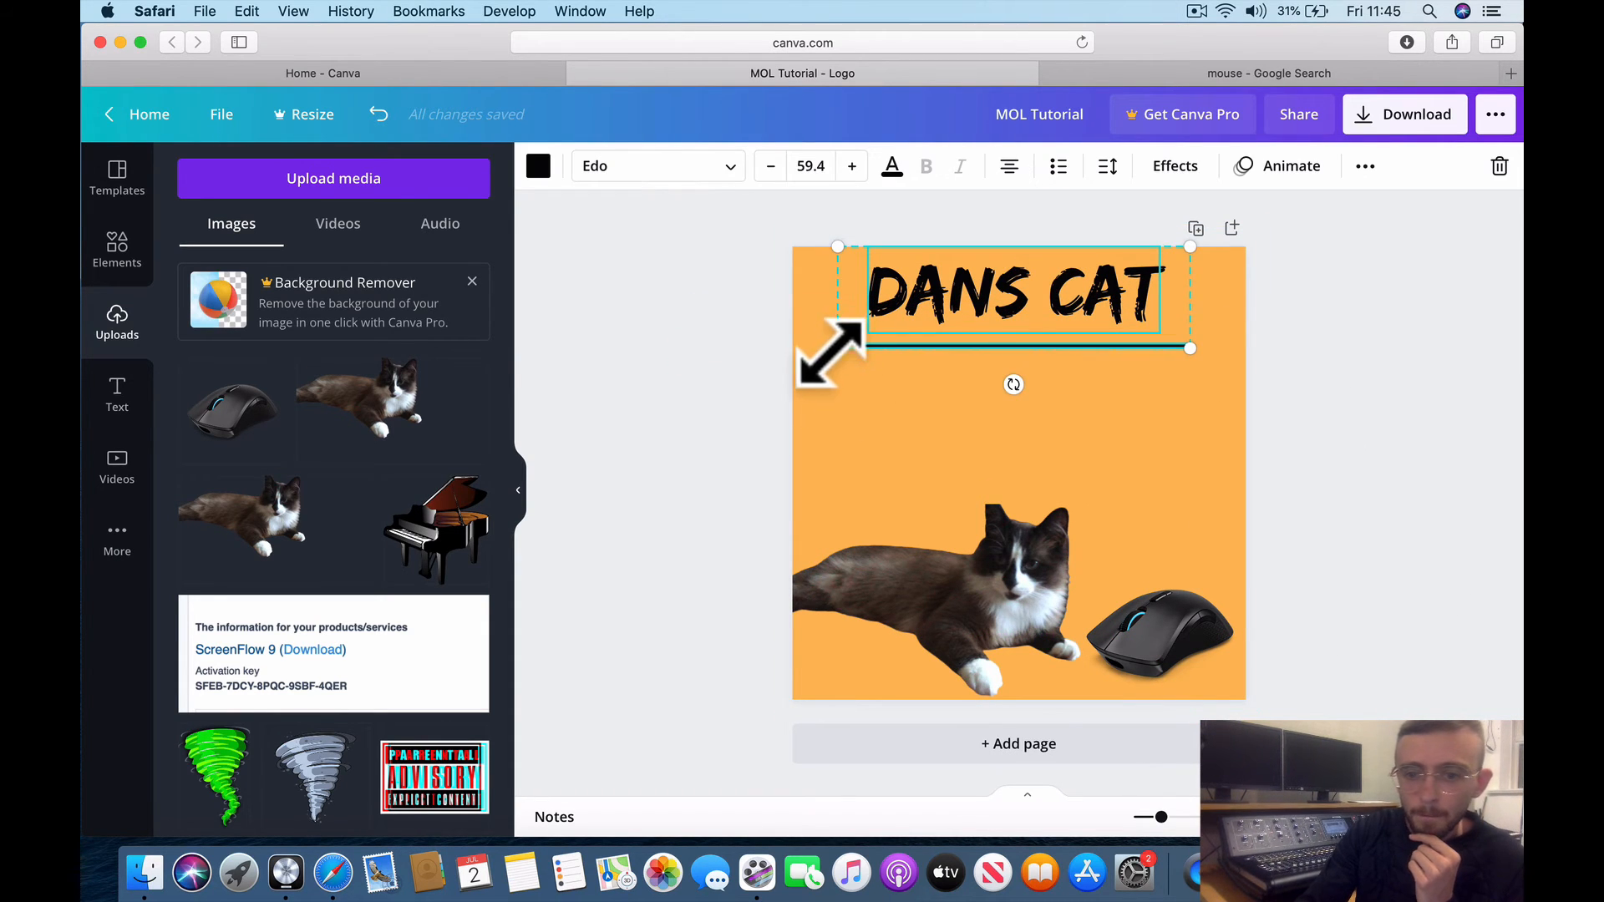
{"action": "left_click_drag", "start_coordinate": [750, 427], "coordinate": [735, 378]}
{"action": "left_click_drag", "start_coordinate": [1030, 275], "coordinate": [1074, 315]}
{"action": "left_click", "coordinate": [1461, 483]}
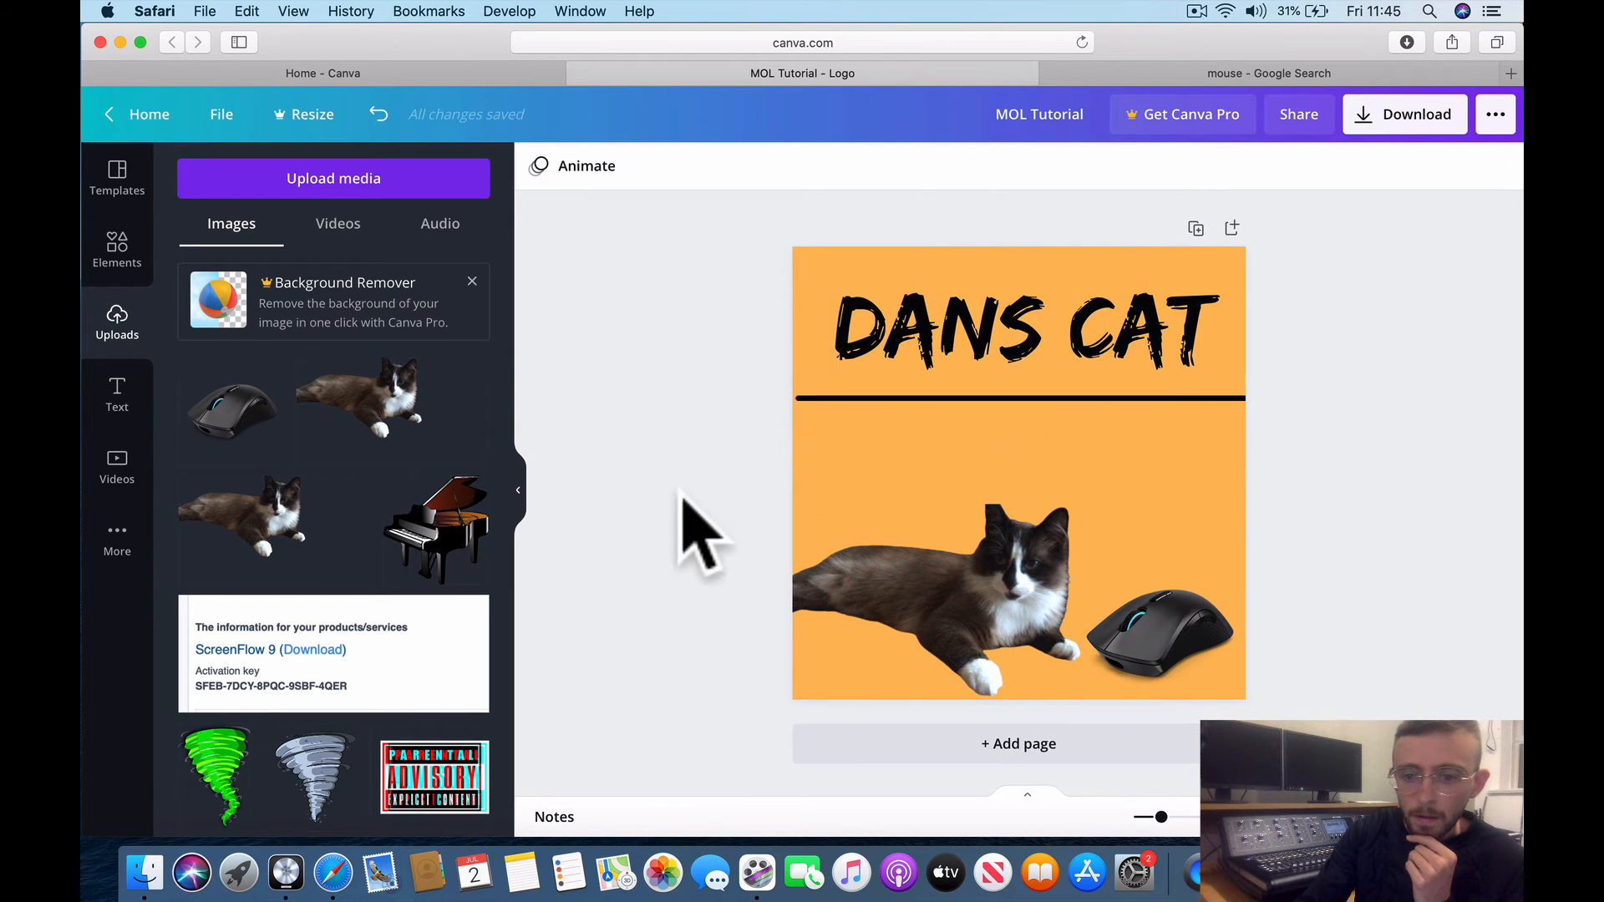
- Enlarge the cat and the computer mouse together slightly and shift them so both fit inside the page
{"action": "left_click_drag", "start_coordinate": [664, 512], "coordinate": [1284, 609]}
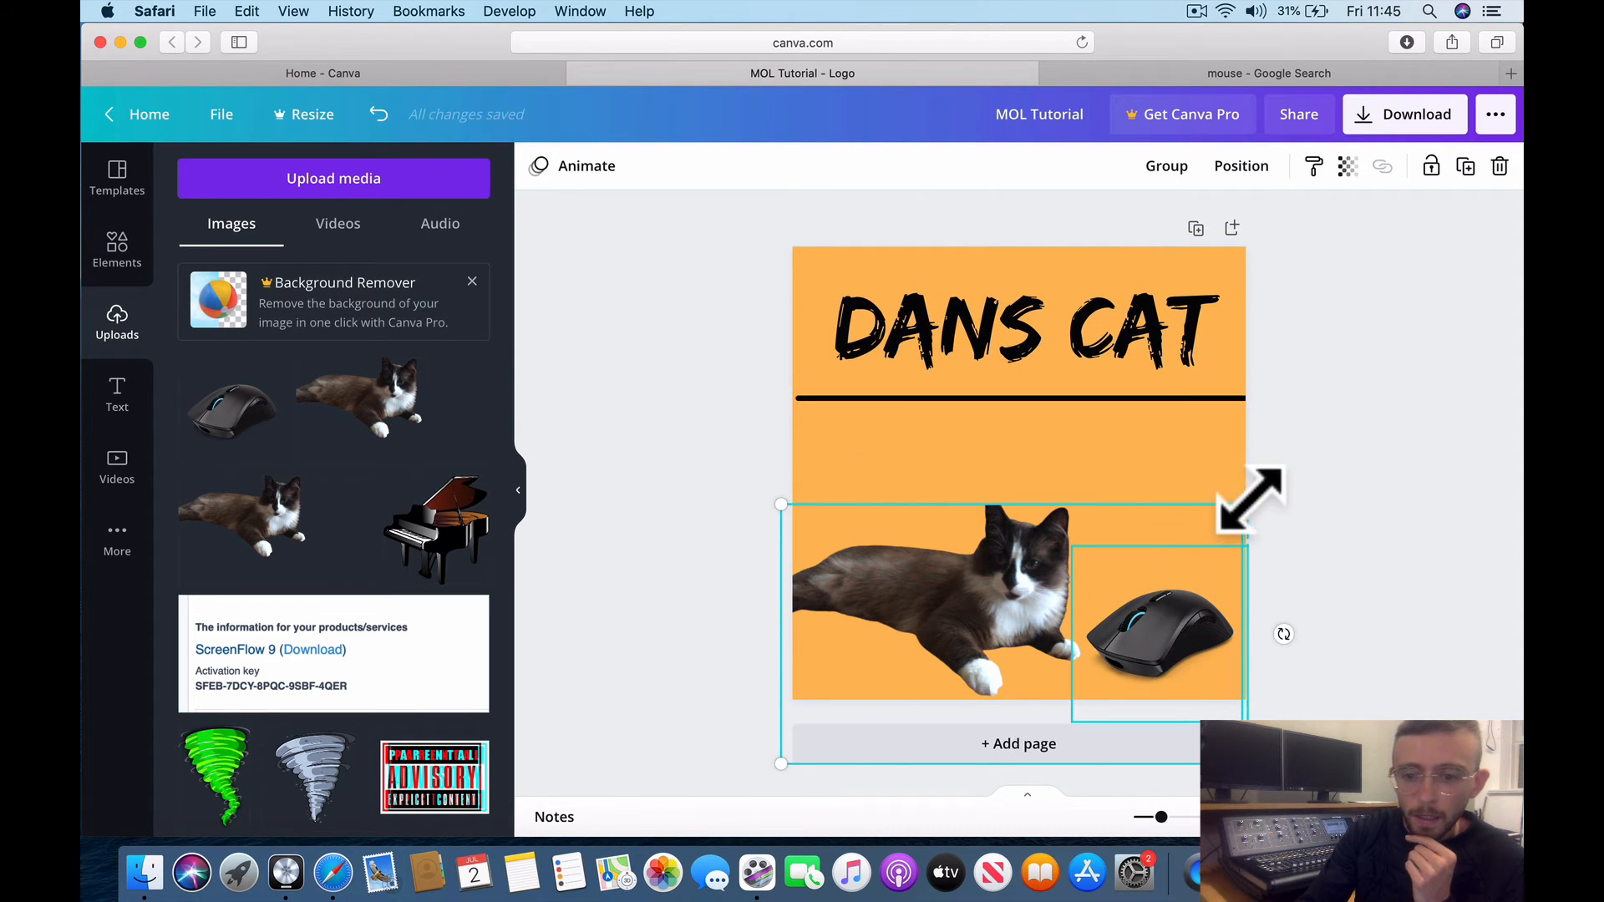
{"action": "left_click_drag", "start_coordinate": [1248, 503], "coordinate": [1283, 483]}
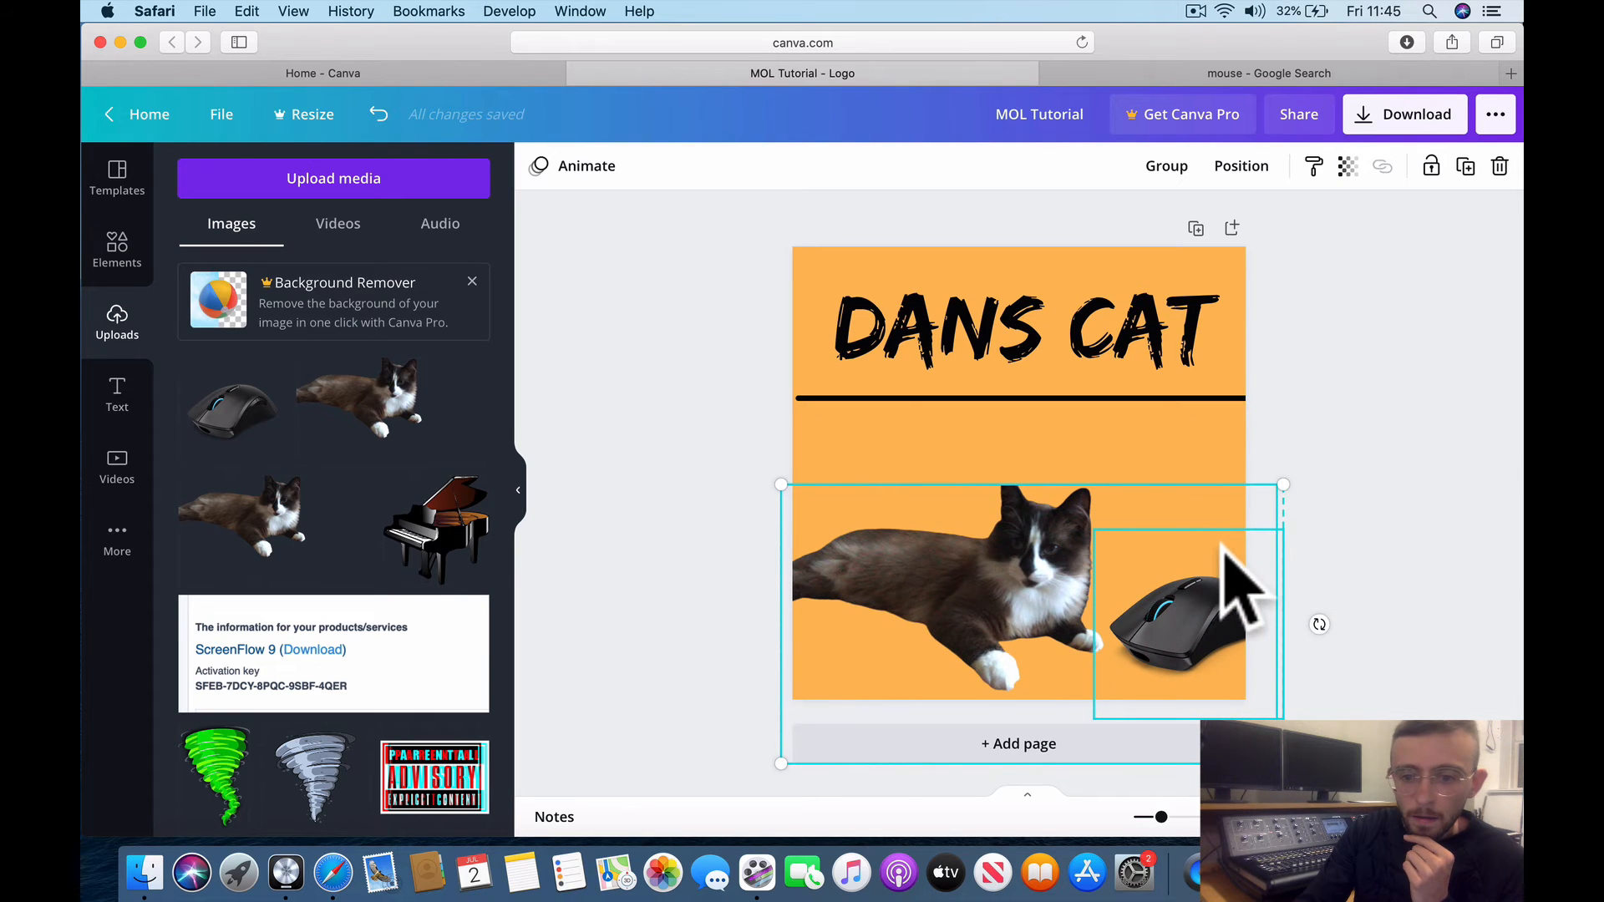
{"action": "mouse_move", "coordinate": [1224, 548]}
{"action": "left_mouse_down"}
{"action": "mouse_move", "coordinate": [1200, 538]}
{"action": "mouse_move", "coordinate": [1200, 554]}
{"action": "left_mouse_up"}
{"action": "left_click", "coordinate": [1380, 483]}
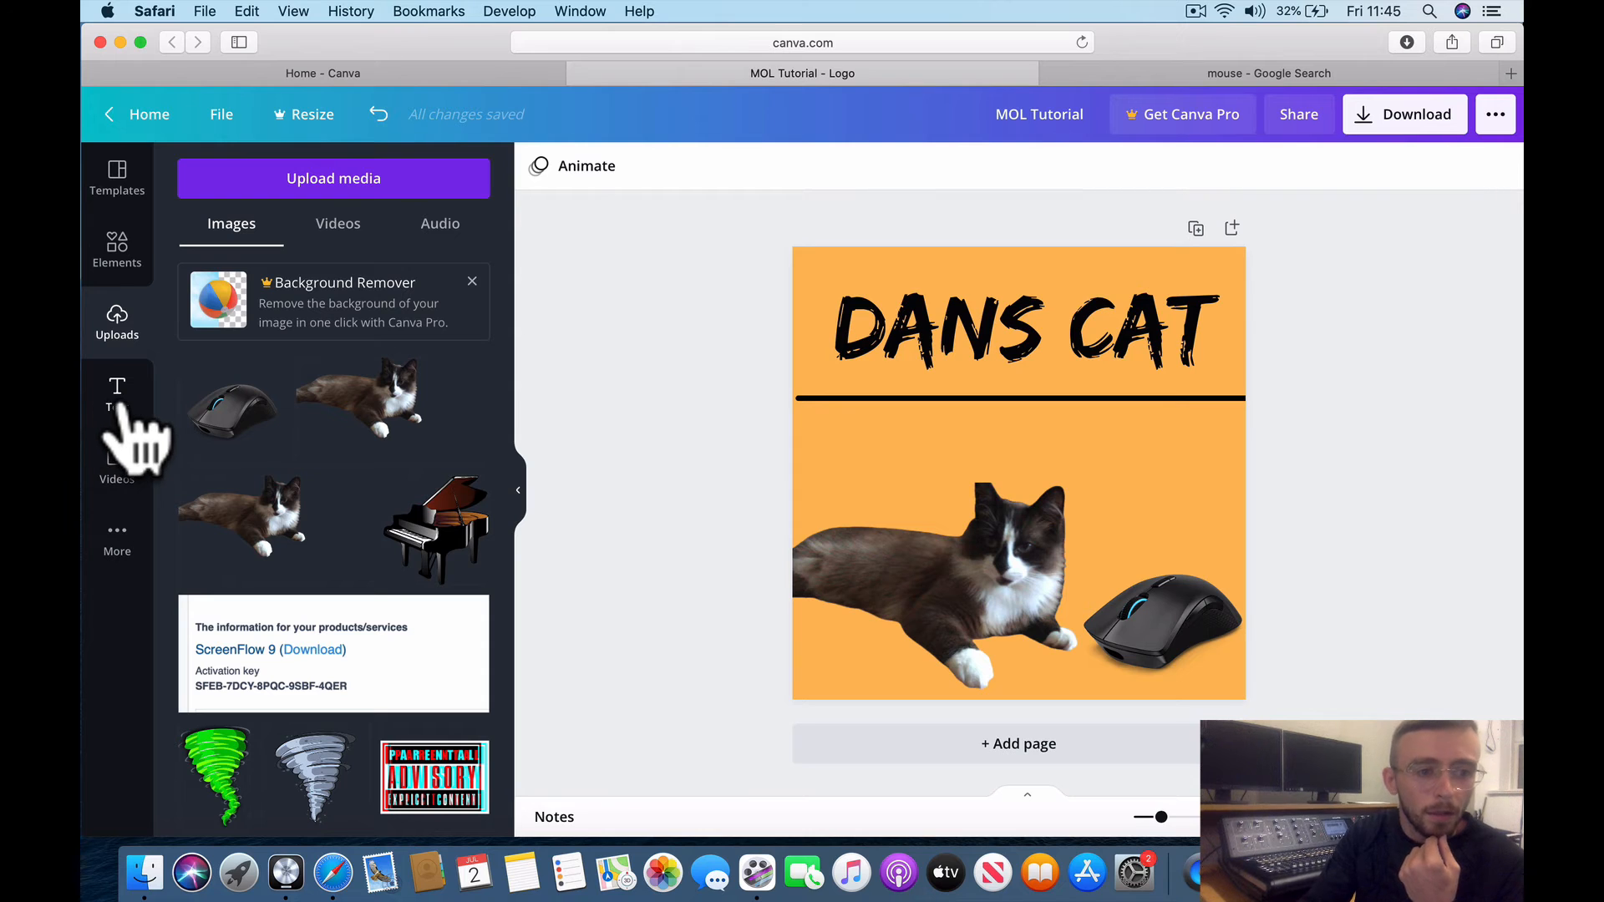
- Search the elements library for "gradients" and add the blue-to-yellow brush stroke to the page
{"action": "left_click", "coordinate": [115, 250]}
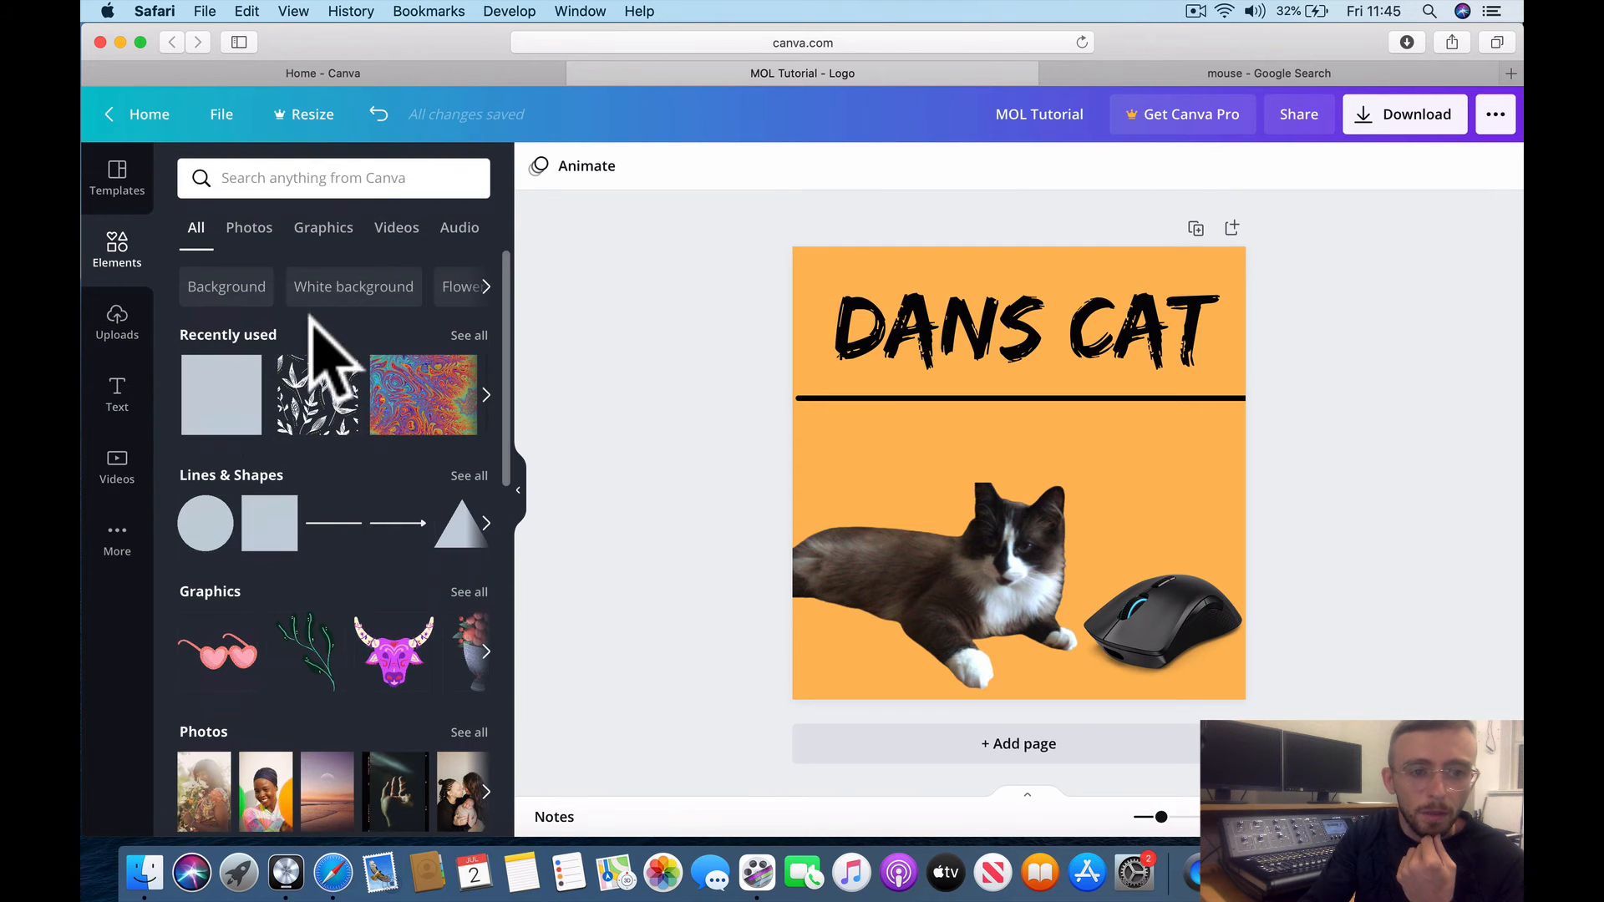
{"action": "left_click", "coordinate": [375, 178]}
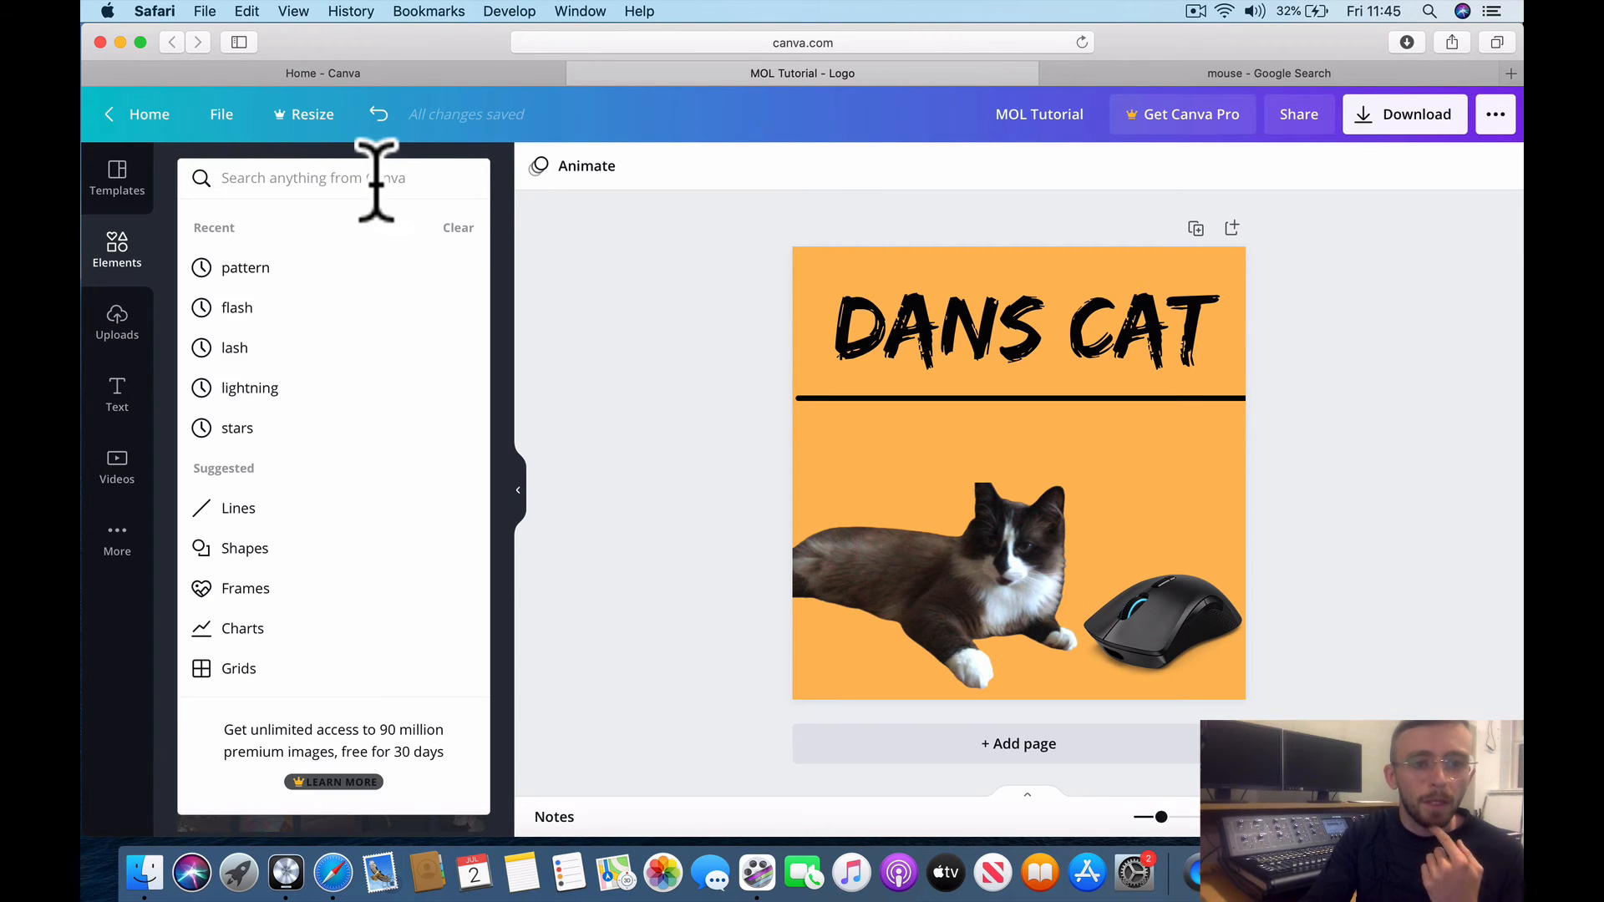
{"action": "left_click", "coordinate": [522, 163]}
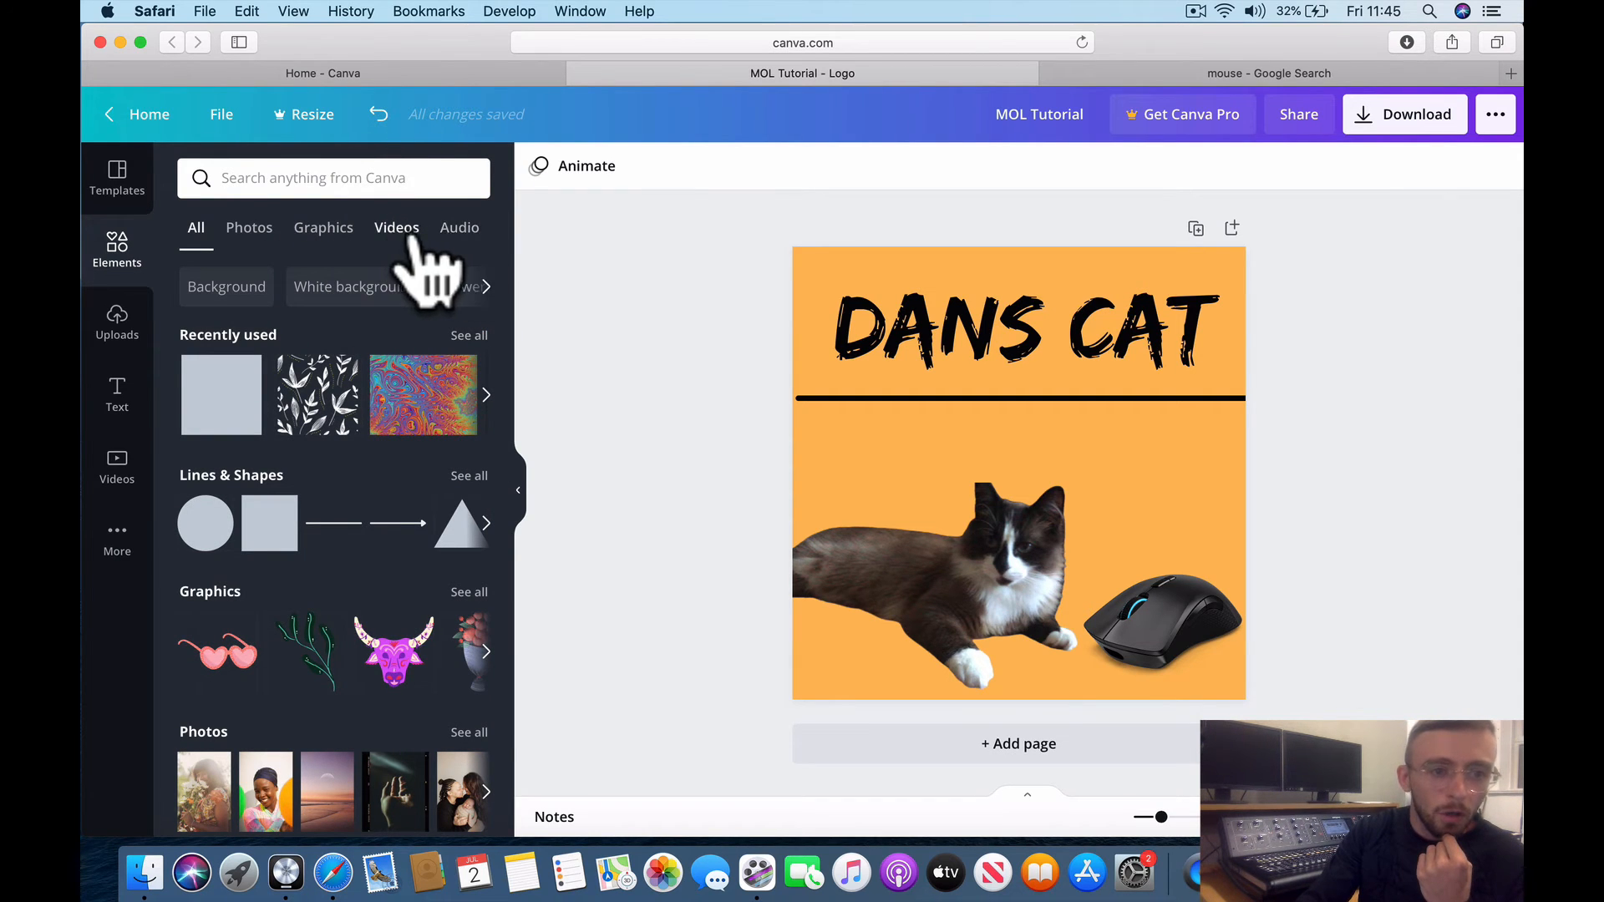
{"action": "left_click", "coordinate": [343, 181]}
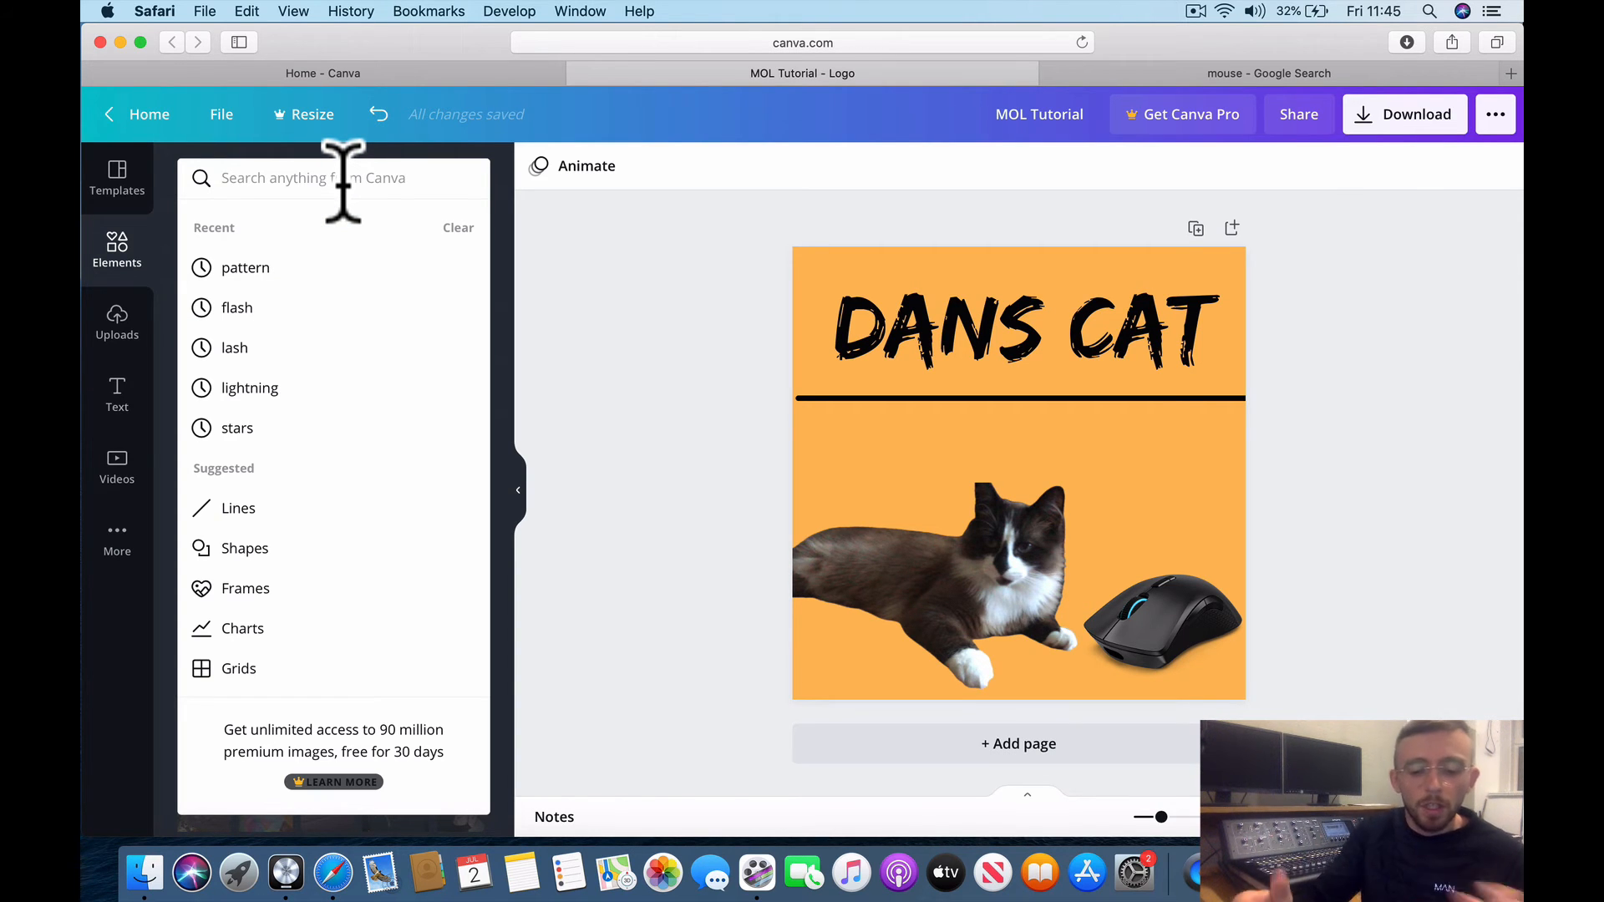
{"action": "type", "text": "grad"}
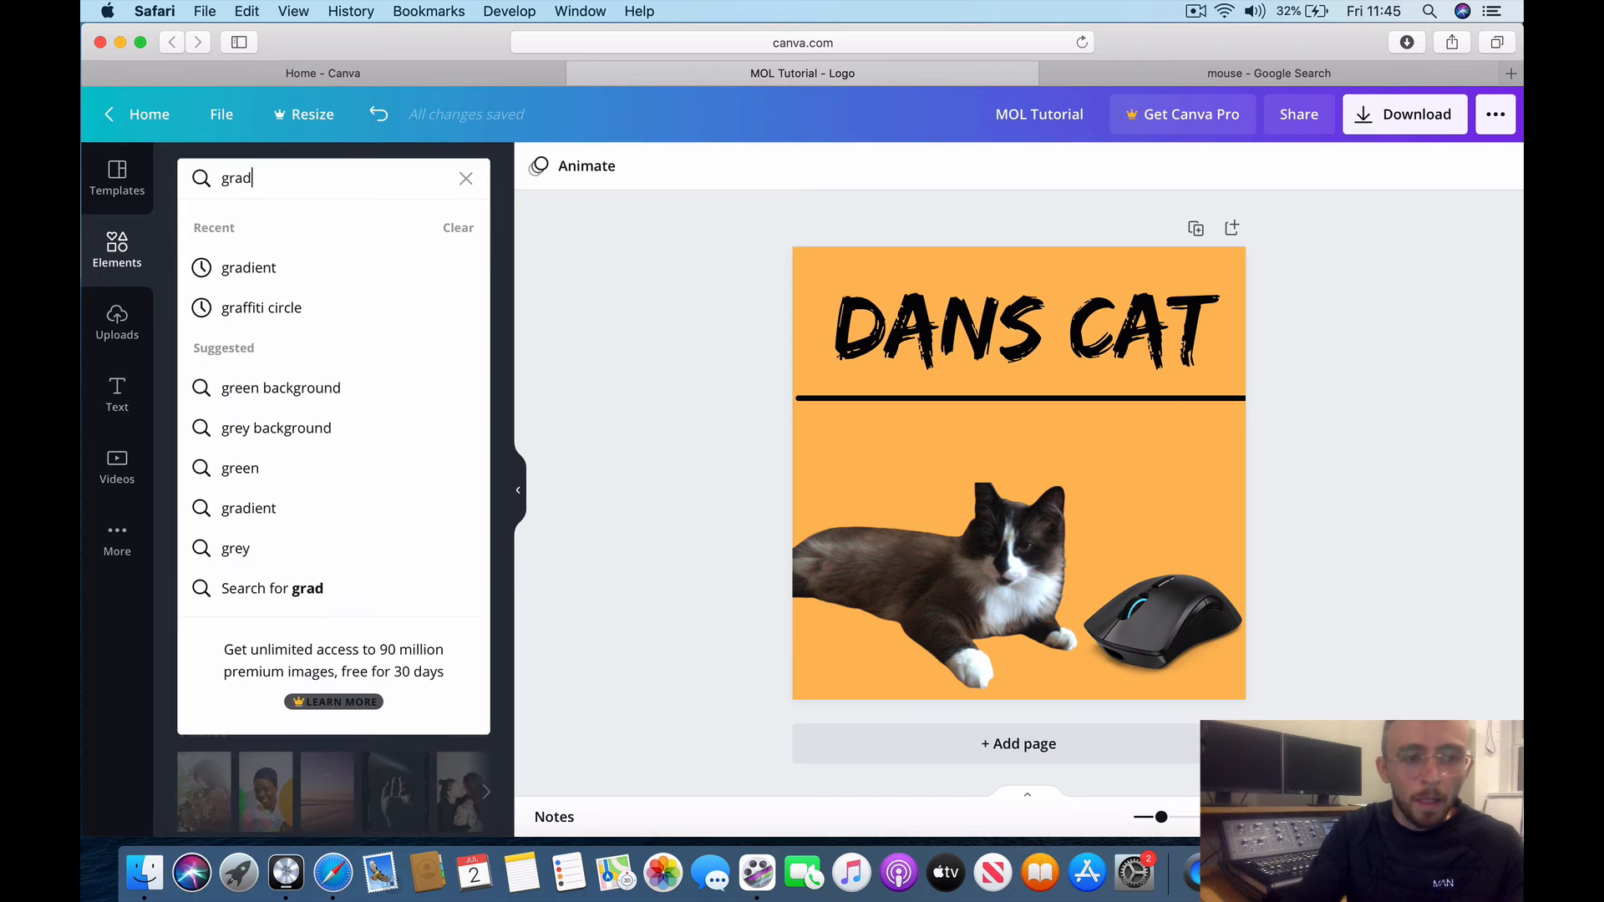
{"action": "type", "text": "ients"}
{"action": "key", "text": "Return"}
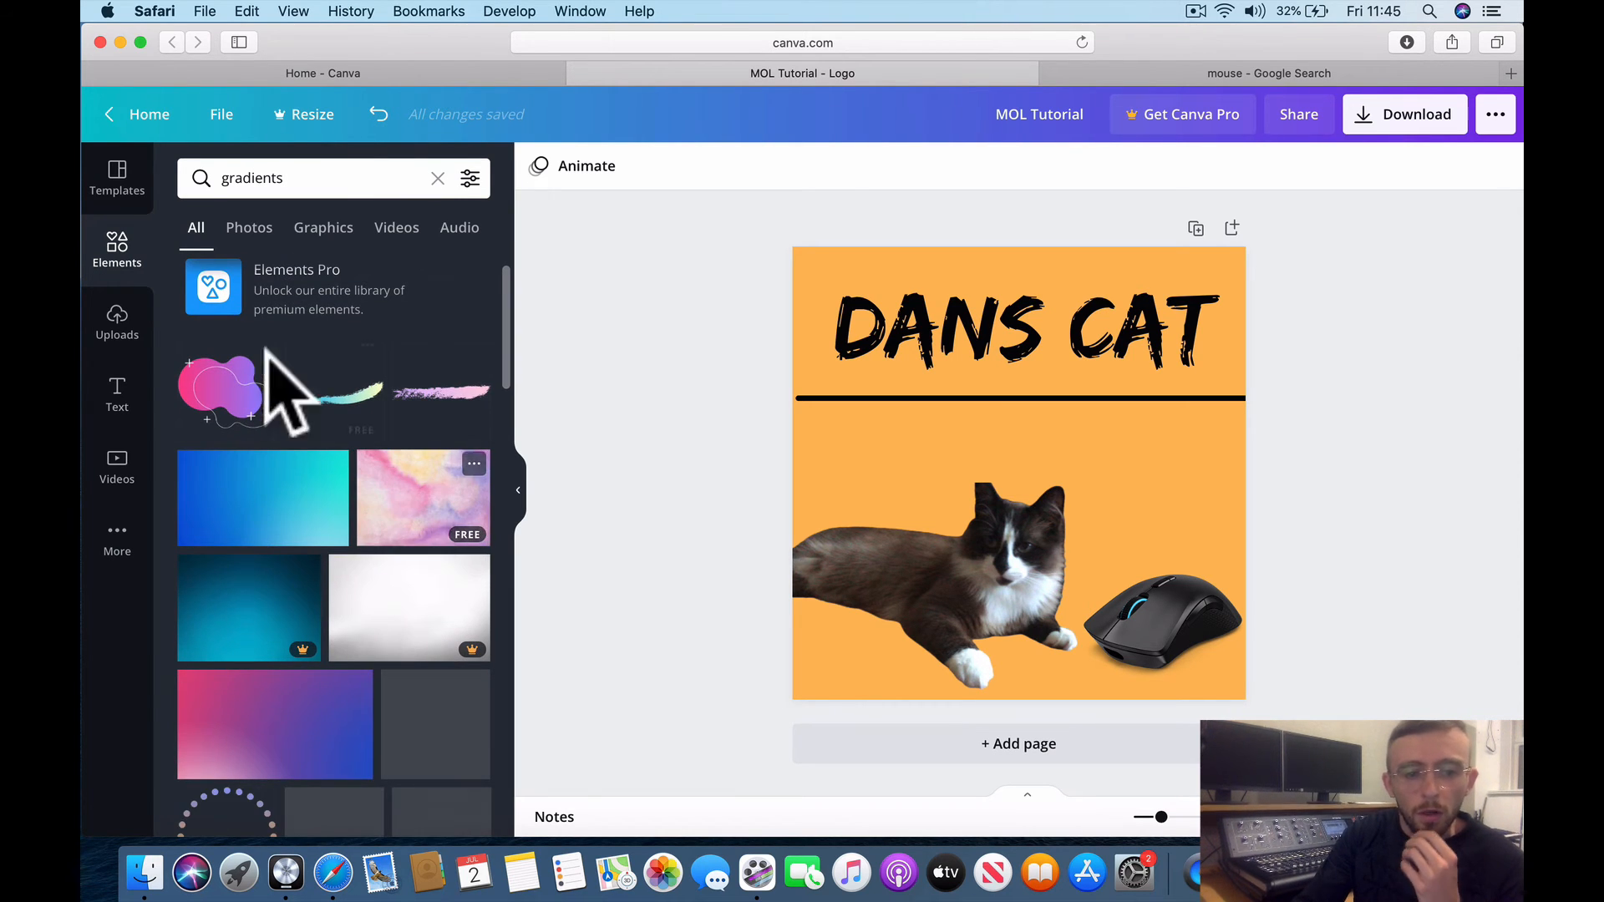
{"action": "scroll", "coordinate": [349, 417], "scroll_direction": "down", "scroll_amount": 1}
{"action": "left_click", "coordinate": [348, 343]}
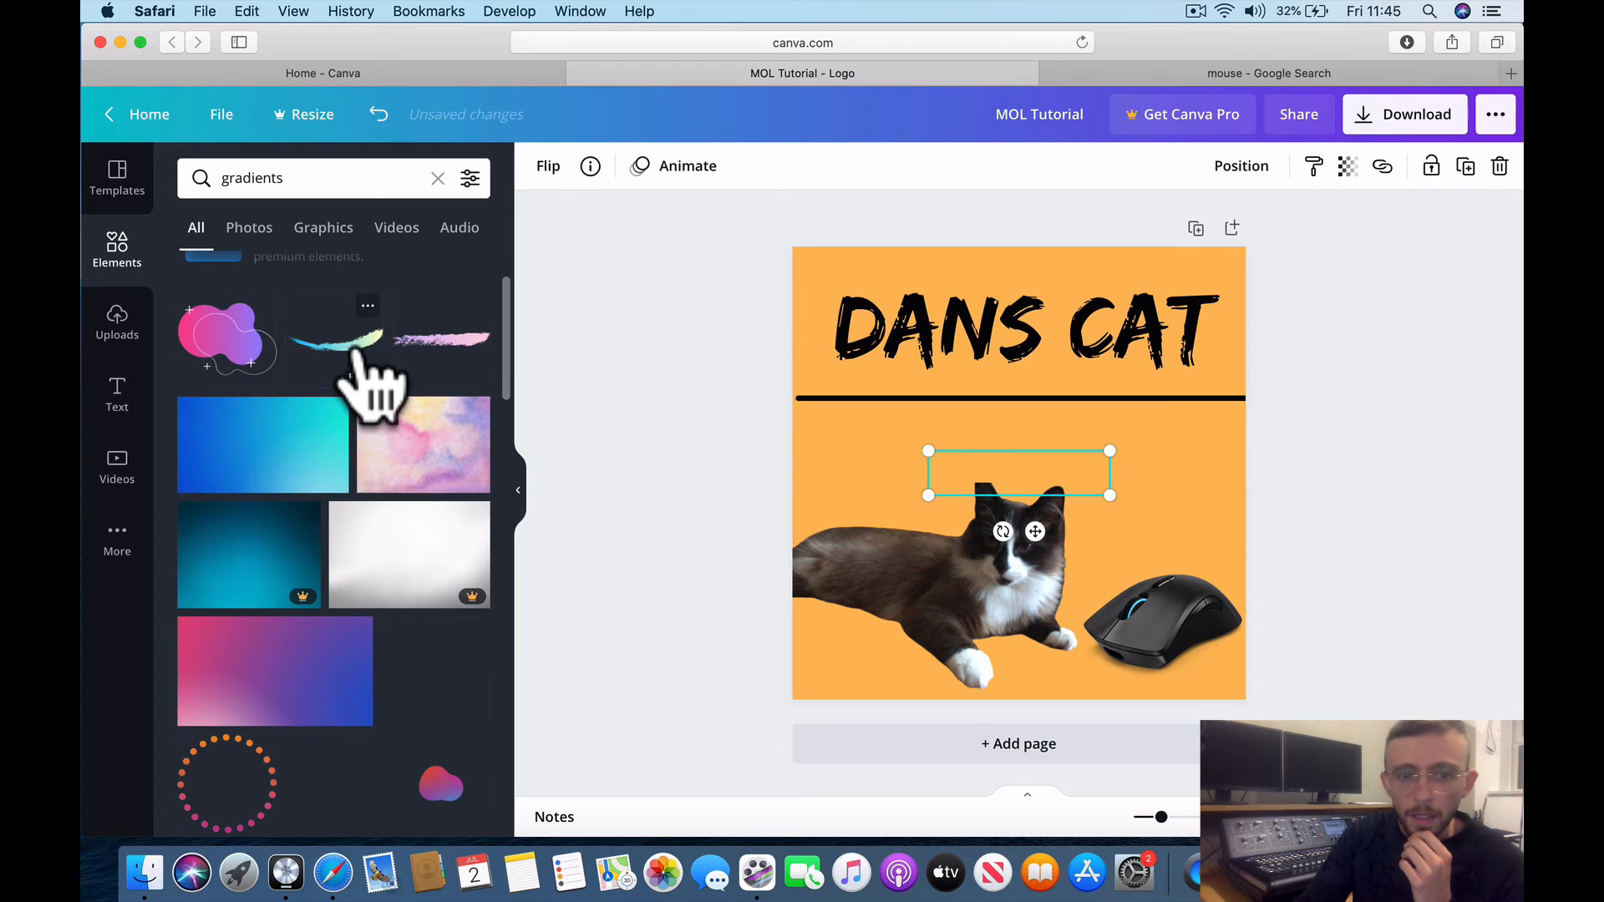
- Recolour the brush stroke's gradient, replacing the yellow with black and the blue with red
{"action": "left_click", "coordinate": [570, 166]}
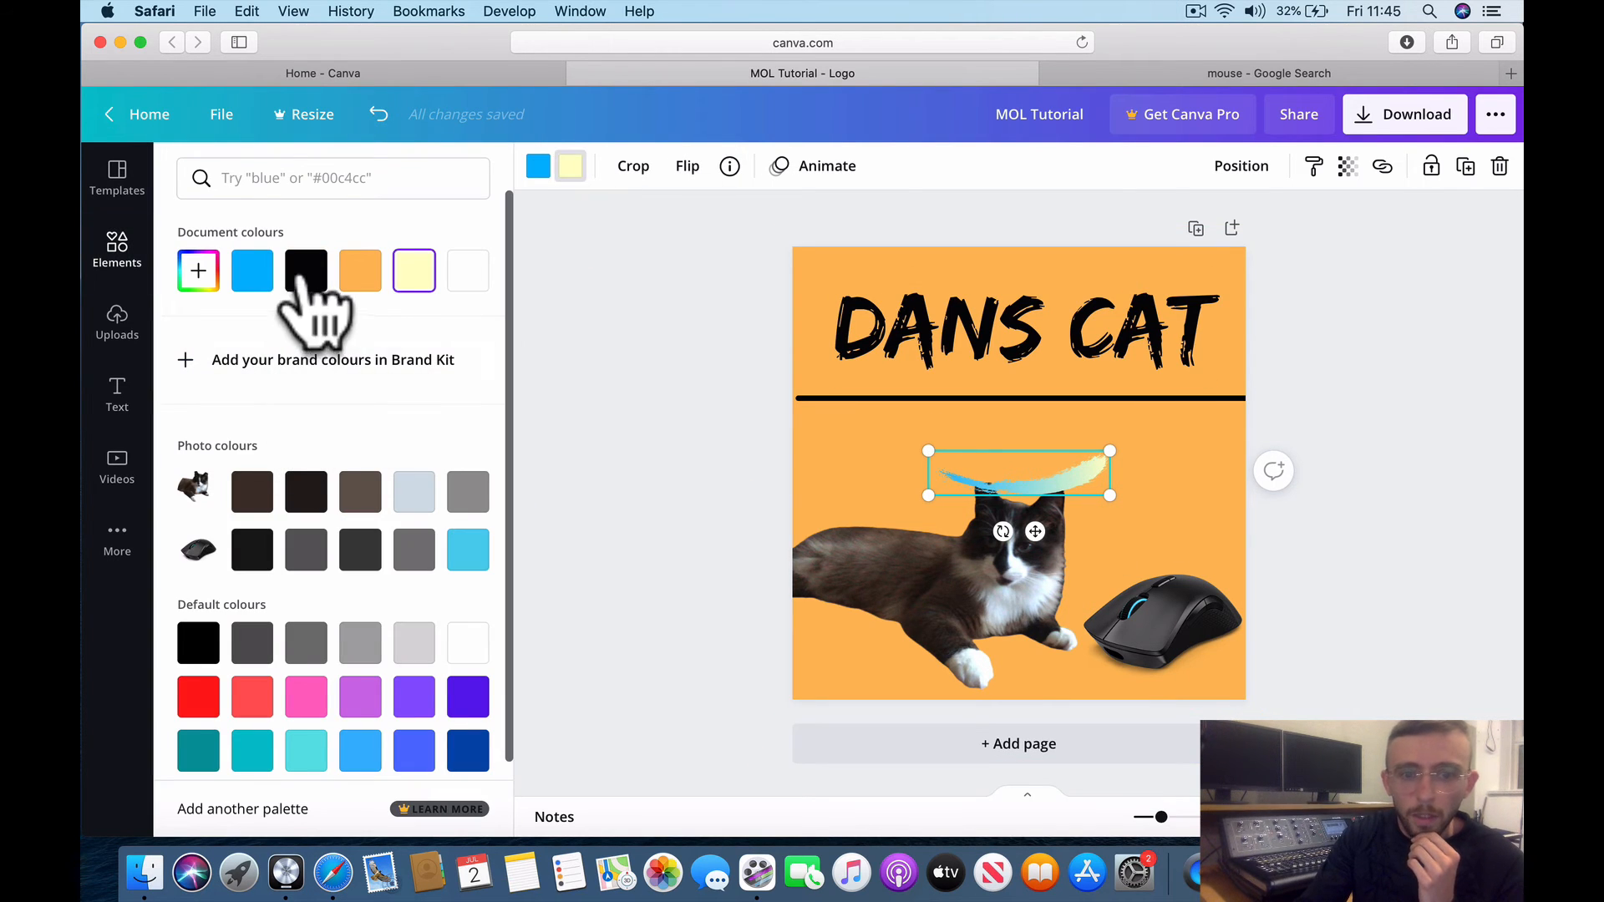
{"action": "left_click", "coordinate": [360, 270]}
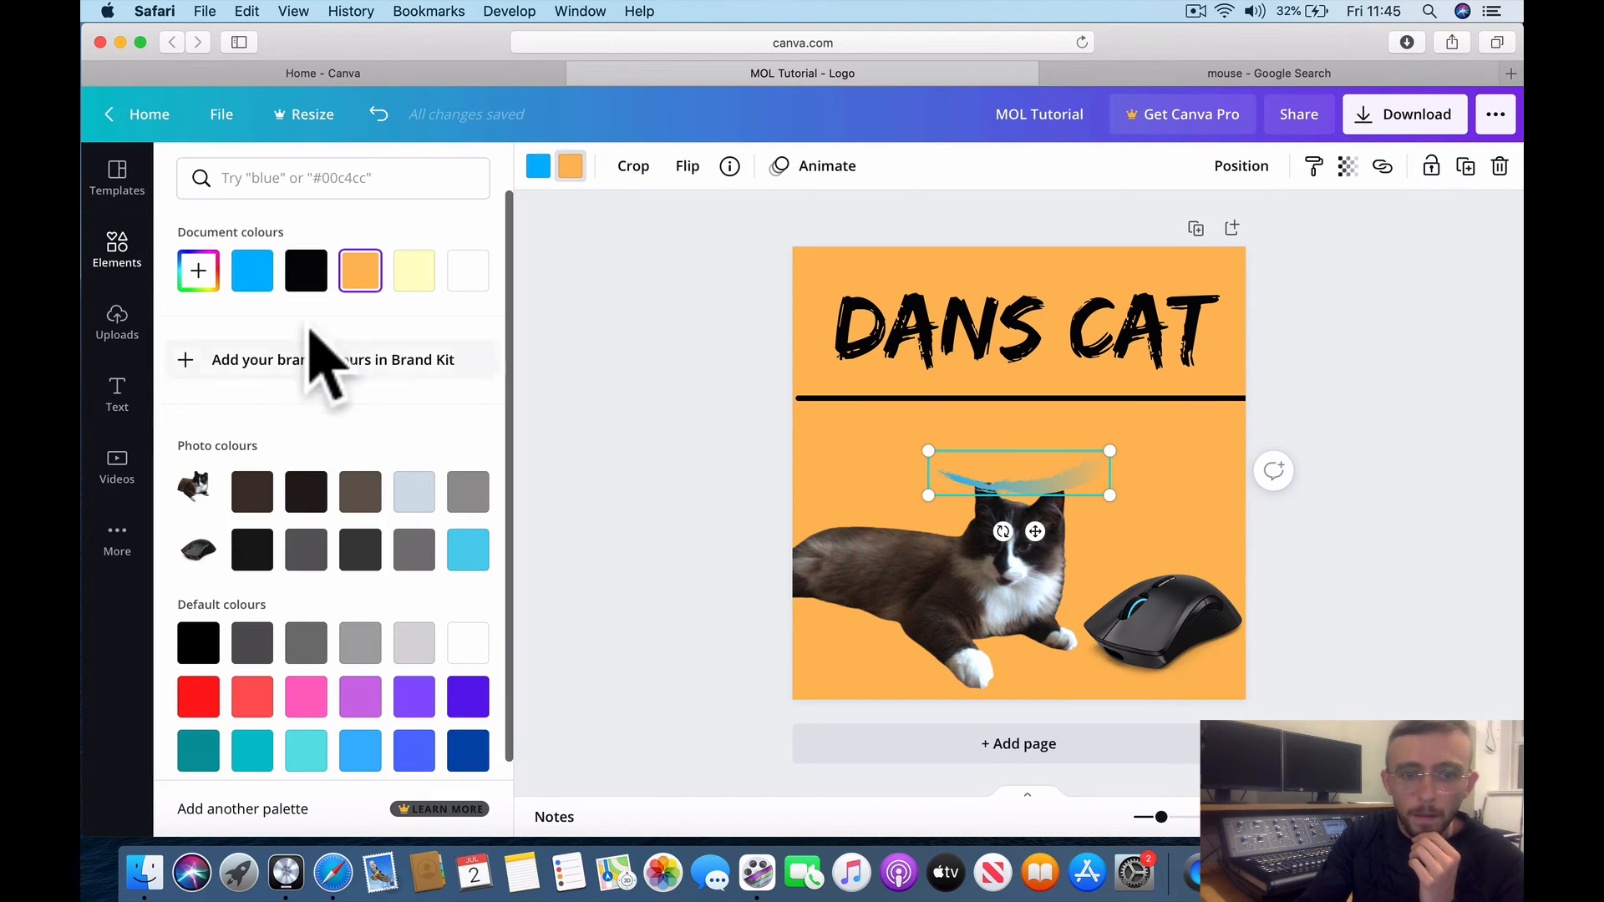
{"action": "left_click", "coordinate": [306, 270]}
{"action": "left_click", "coordinate": [537, 167]}
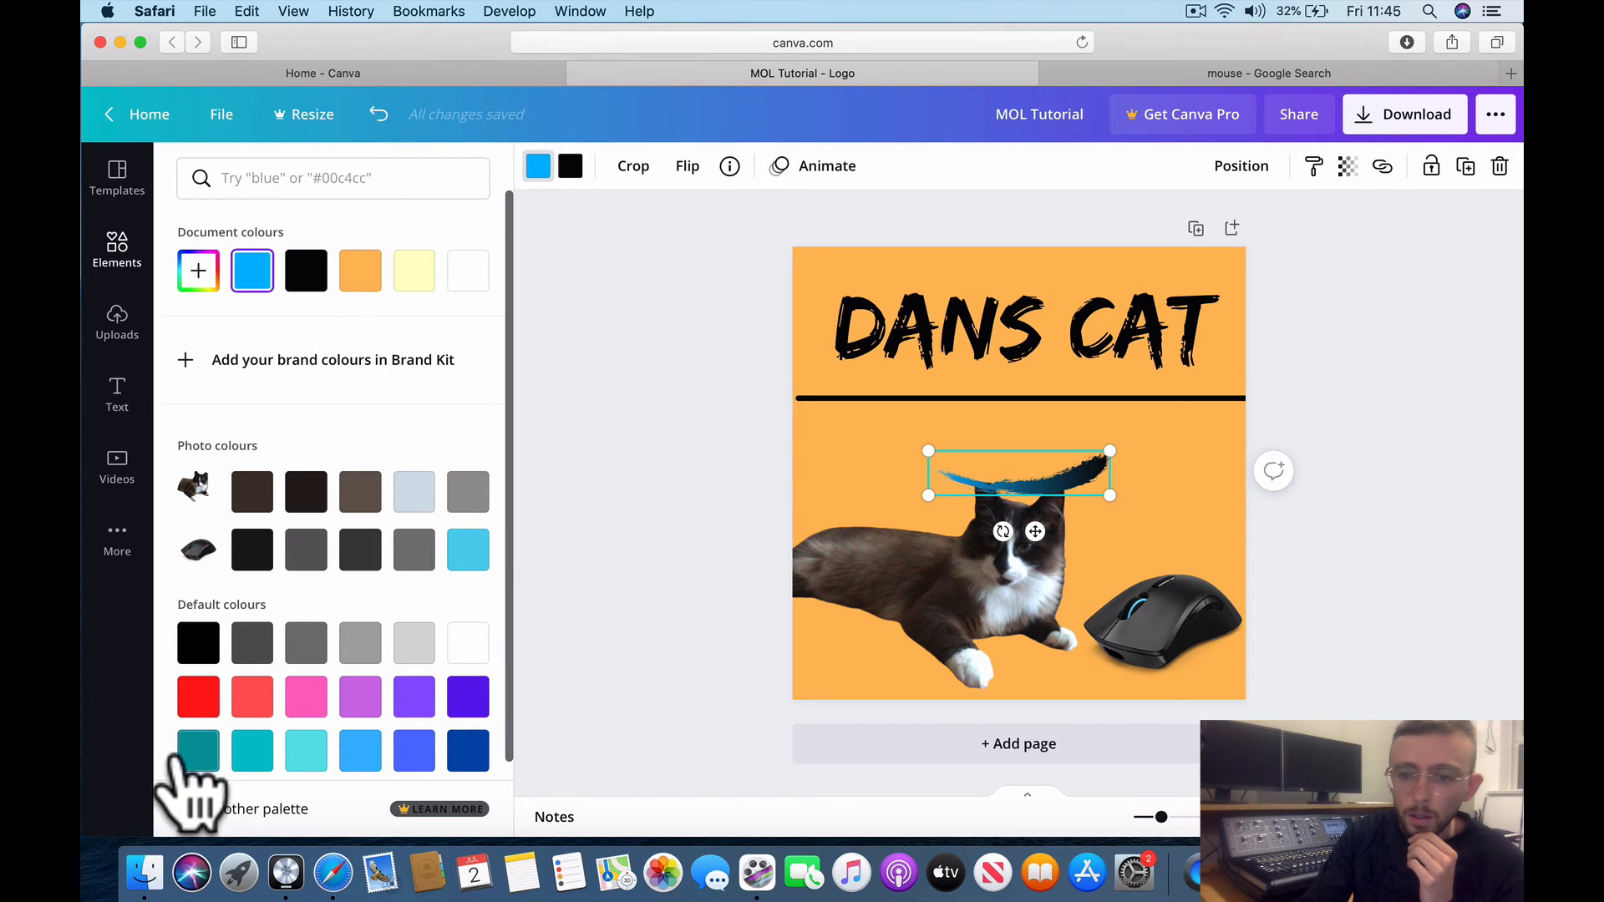
{"action": "left_click", "coordinate": [201, 696]}
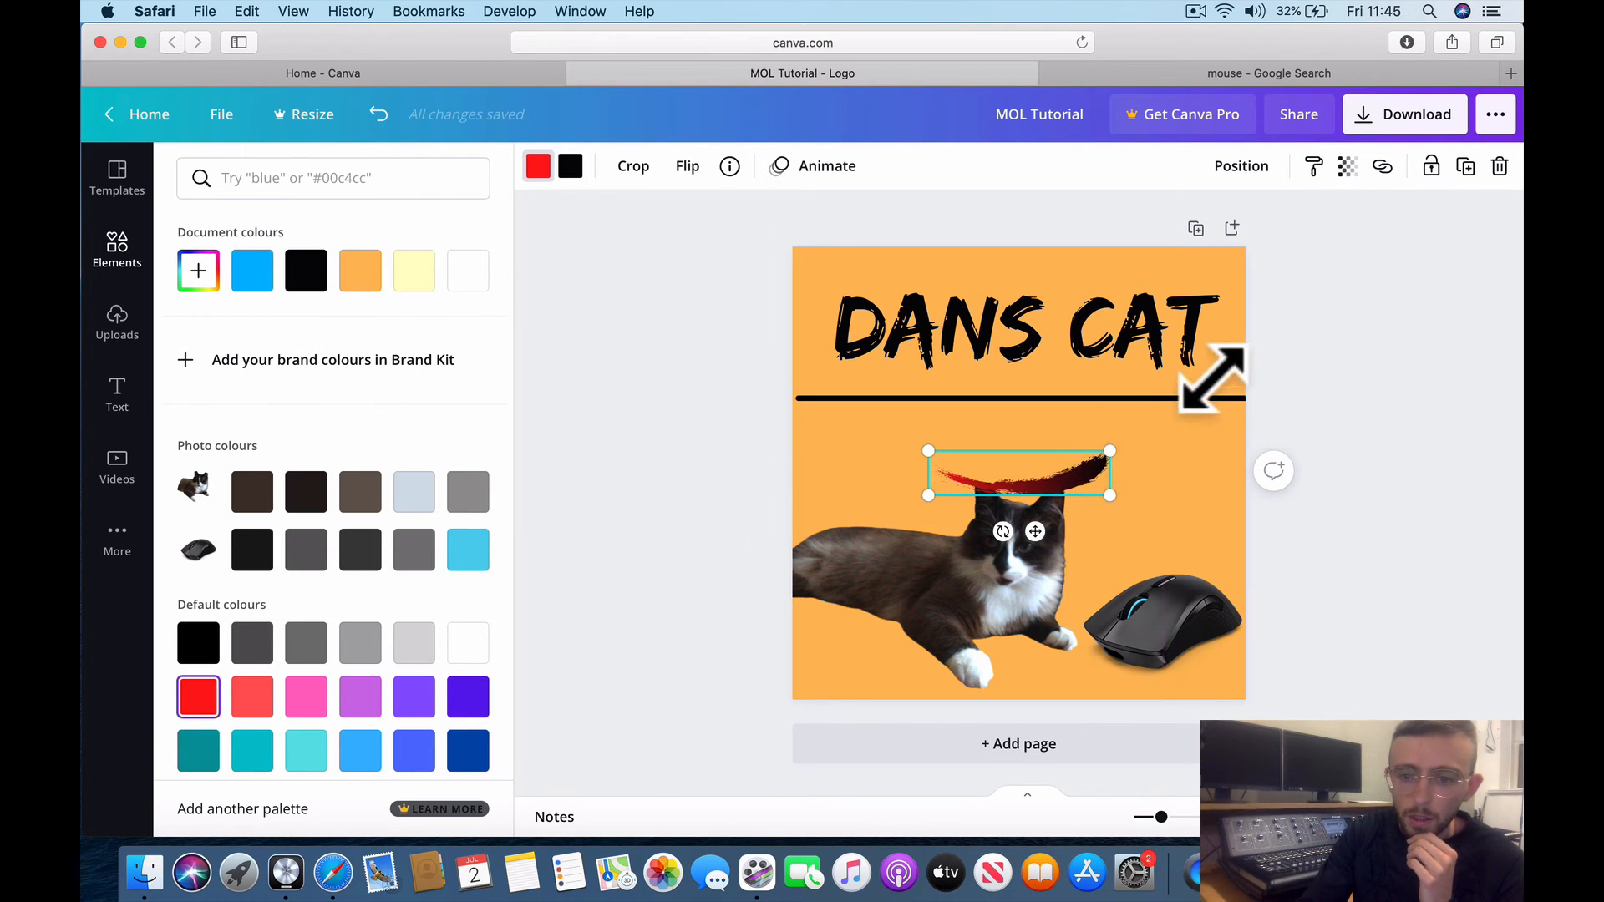
- Enlarge and reposition the red-and-black brush stroke above the cat, and remove it from the page
{"action": "left_click_drag", "start_coordinate": [1211, 378], "coordinate": [1240, 351]}
{"action": "mouse_move", "coordinate": [1168, 466]}
{"action": "left_mouse_down"}
{"action": "mouse_move", "coordinate": [1111, 441]}
{"action": "mouse_move", "coordinate": [1076, 457]}
{"action": "left_mouse_up"}
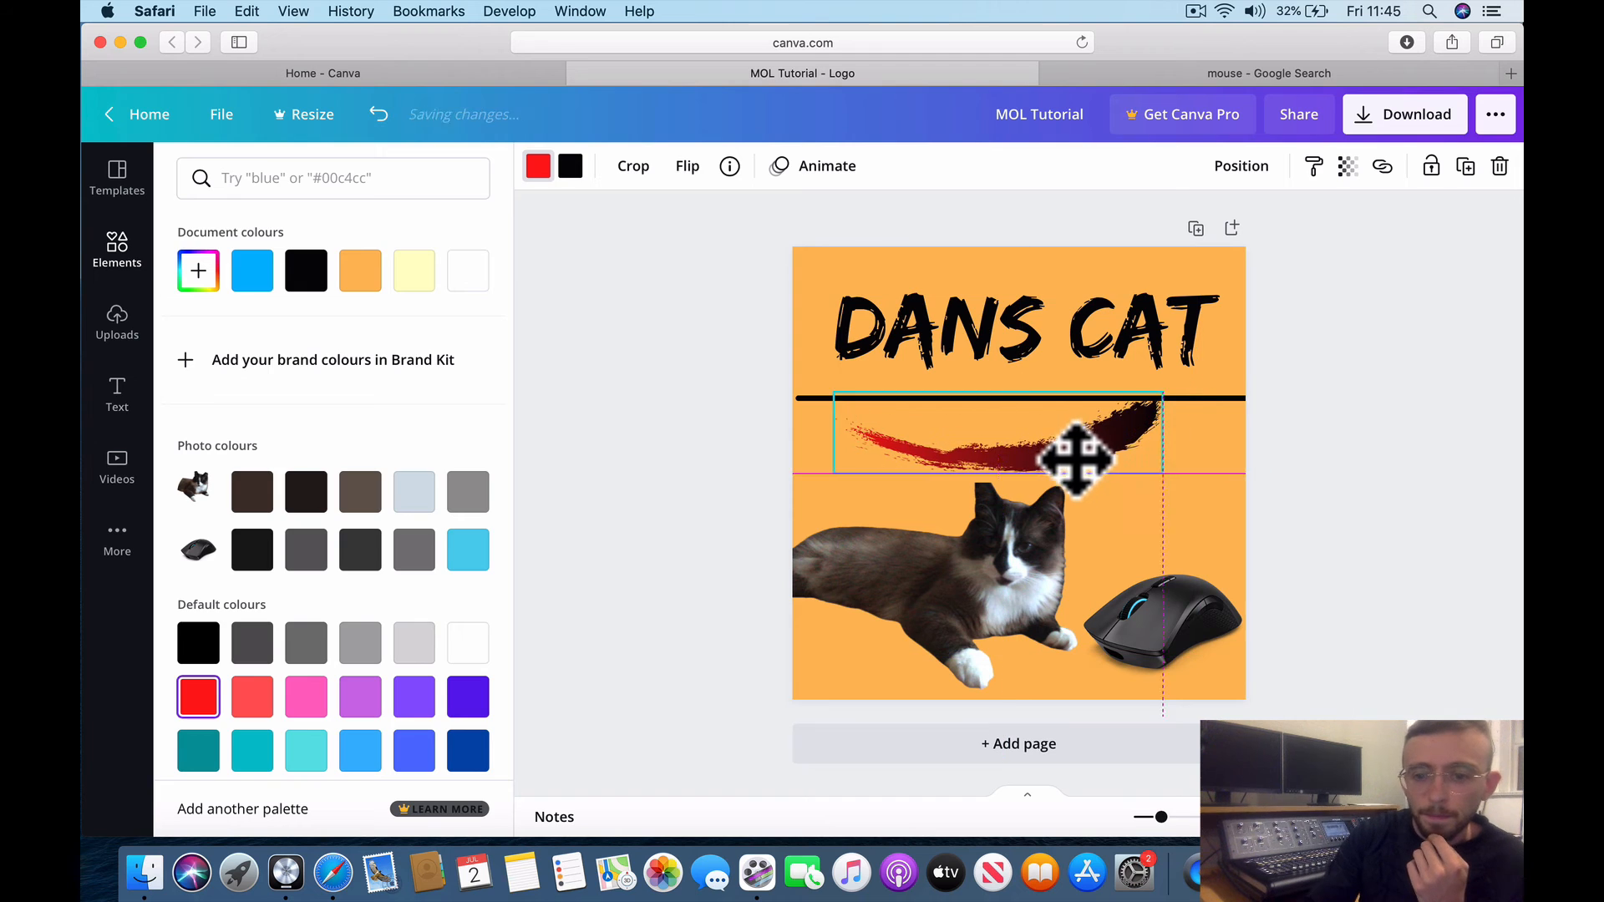
{"action": "key", "text": "Delete"}
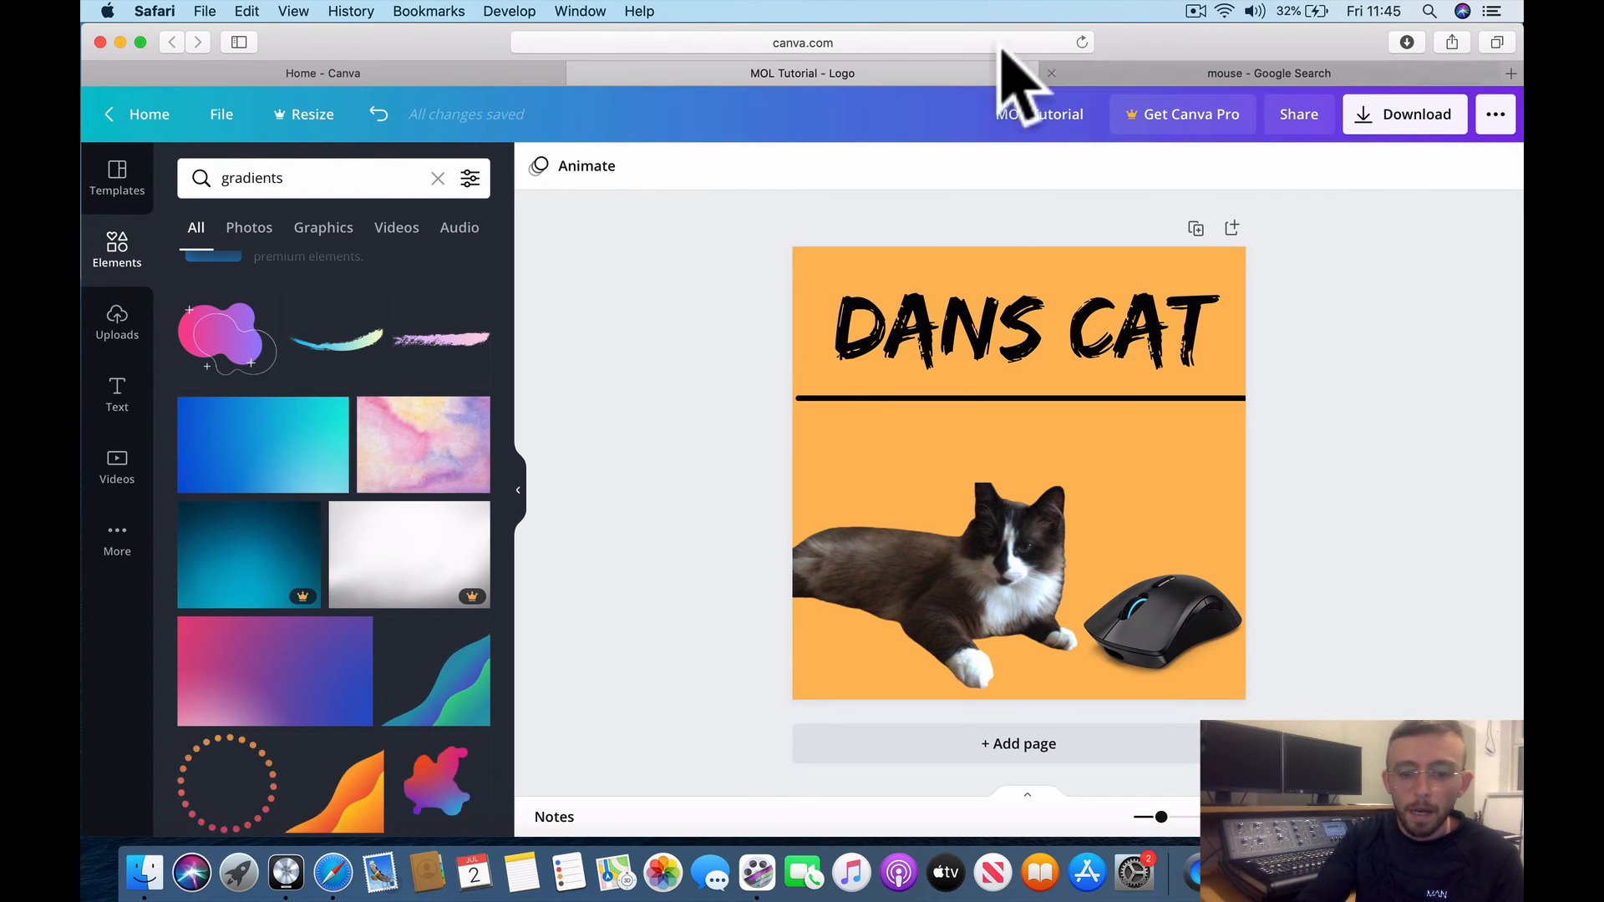
- Return to the Canva home page and open the existing Tornado design
{"action": "left_click", "coordinate": [491, 73]}
{"action": "scroll", "coordinate": [1011, 660], "scroll_direction": "down", "scroll_amount": 1}
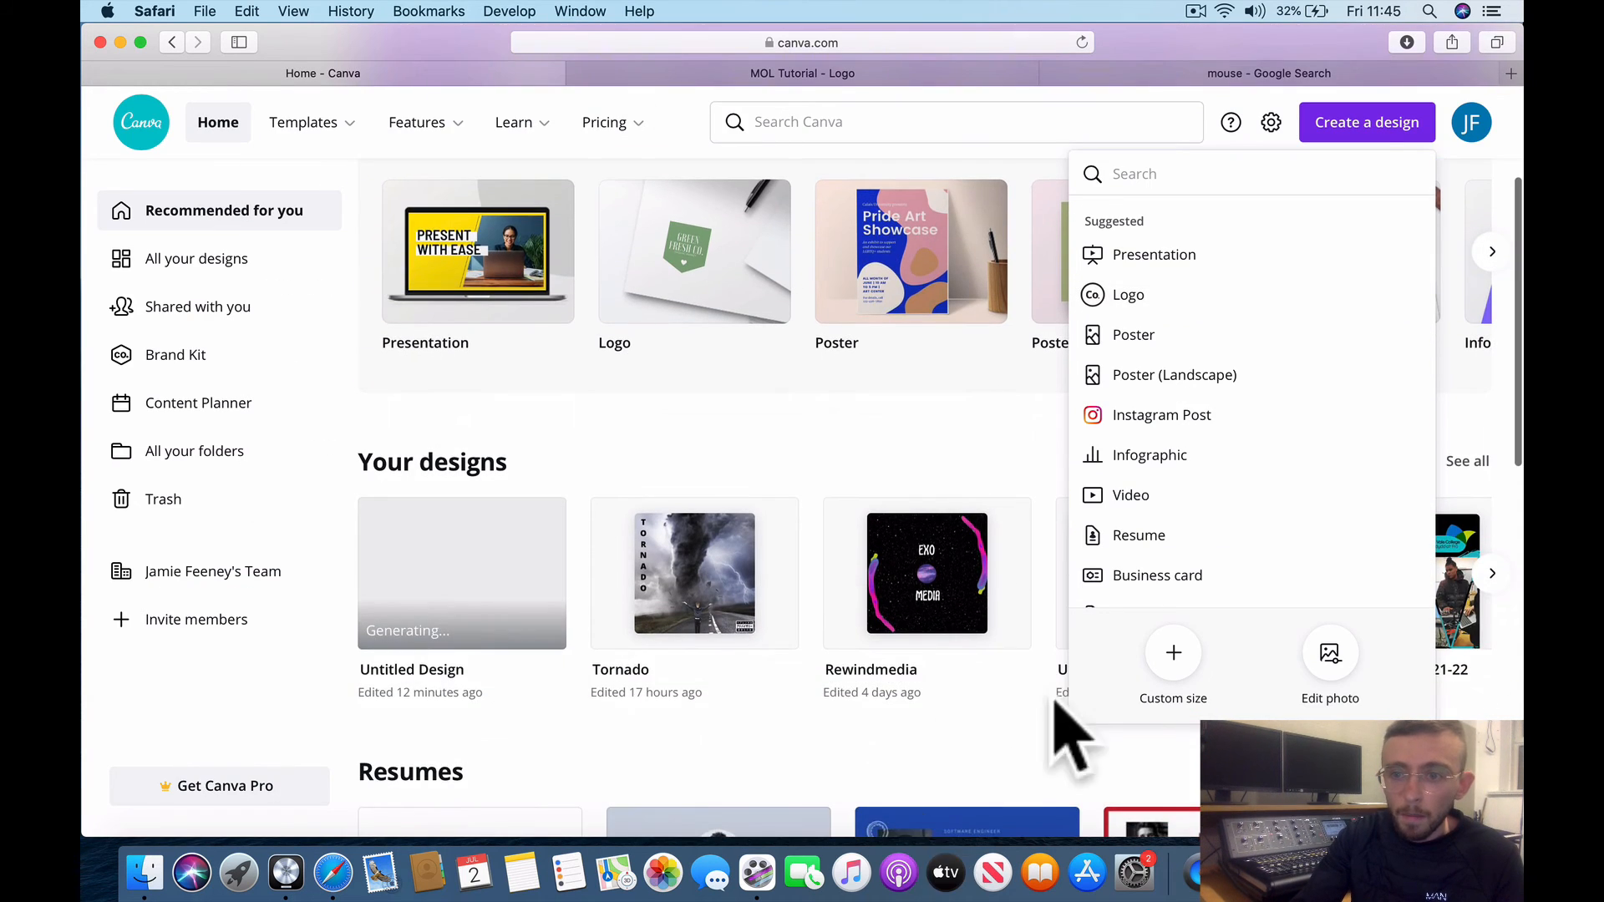
{"action": "left_click", "coordinate": [1265, 95]}
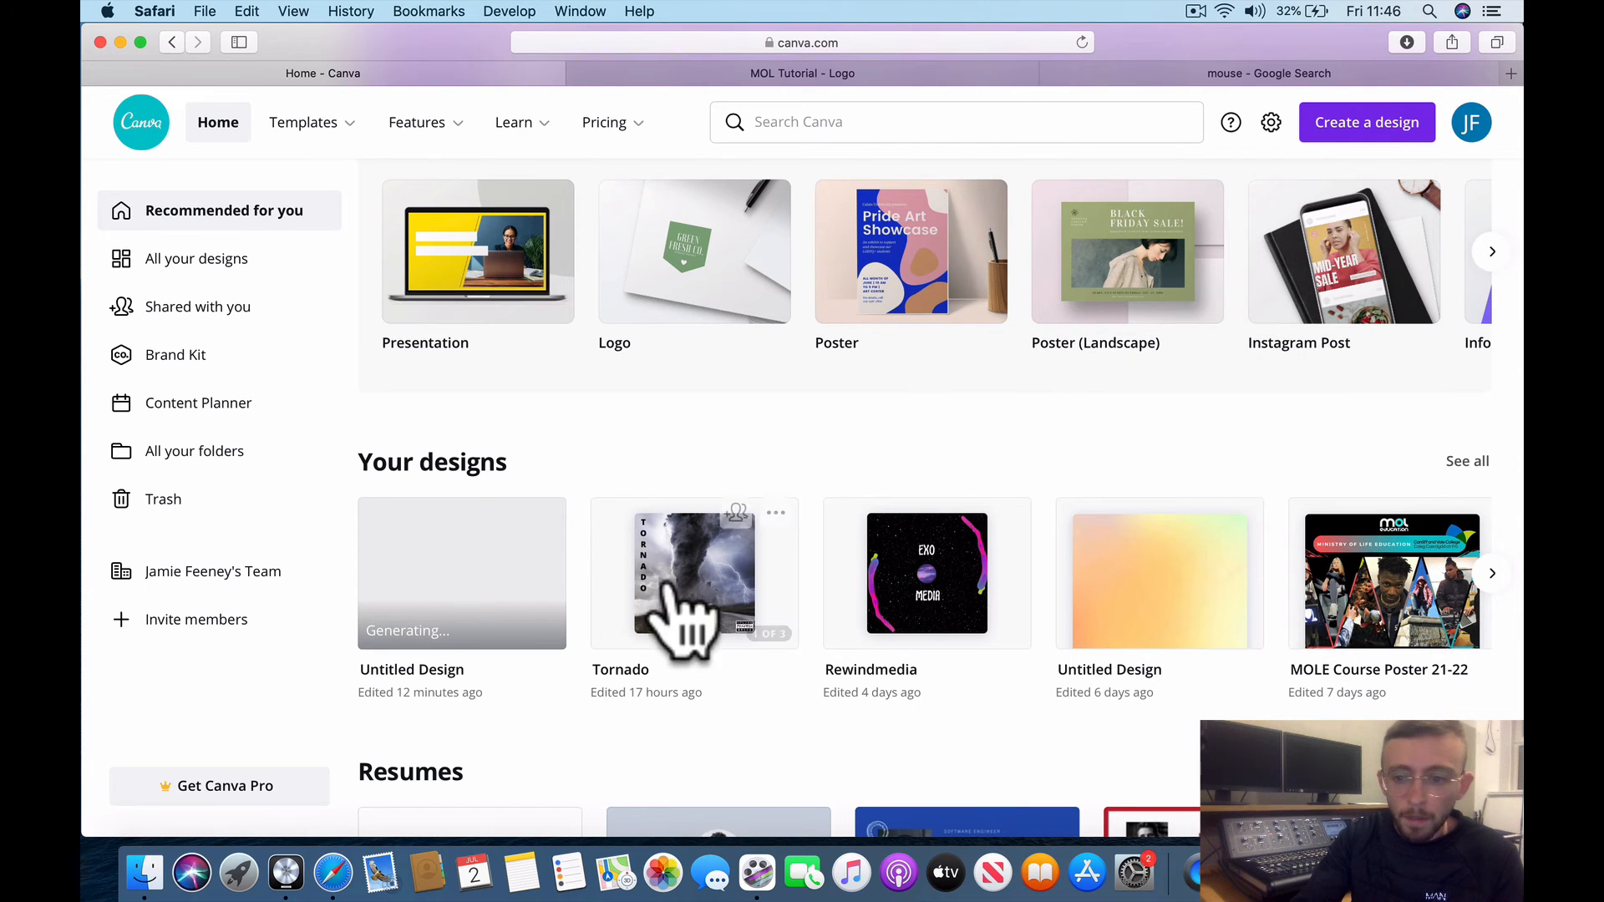
{"action": "scroll", "coordinate": [698, 598], "scroll_direction": "down", "scroll_amount": 2}
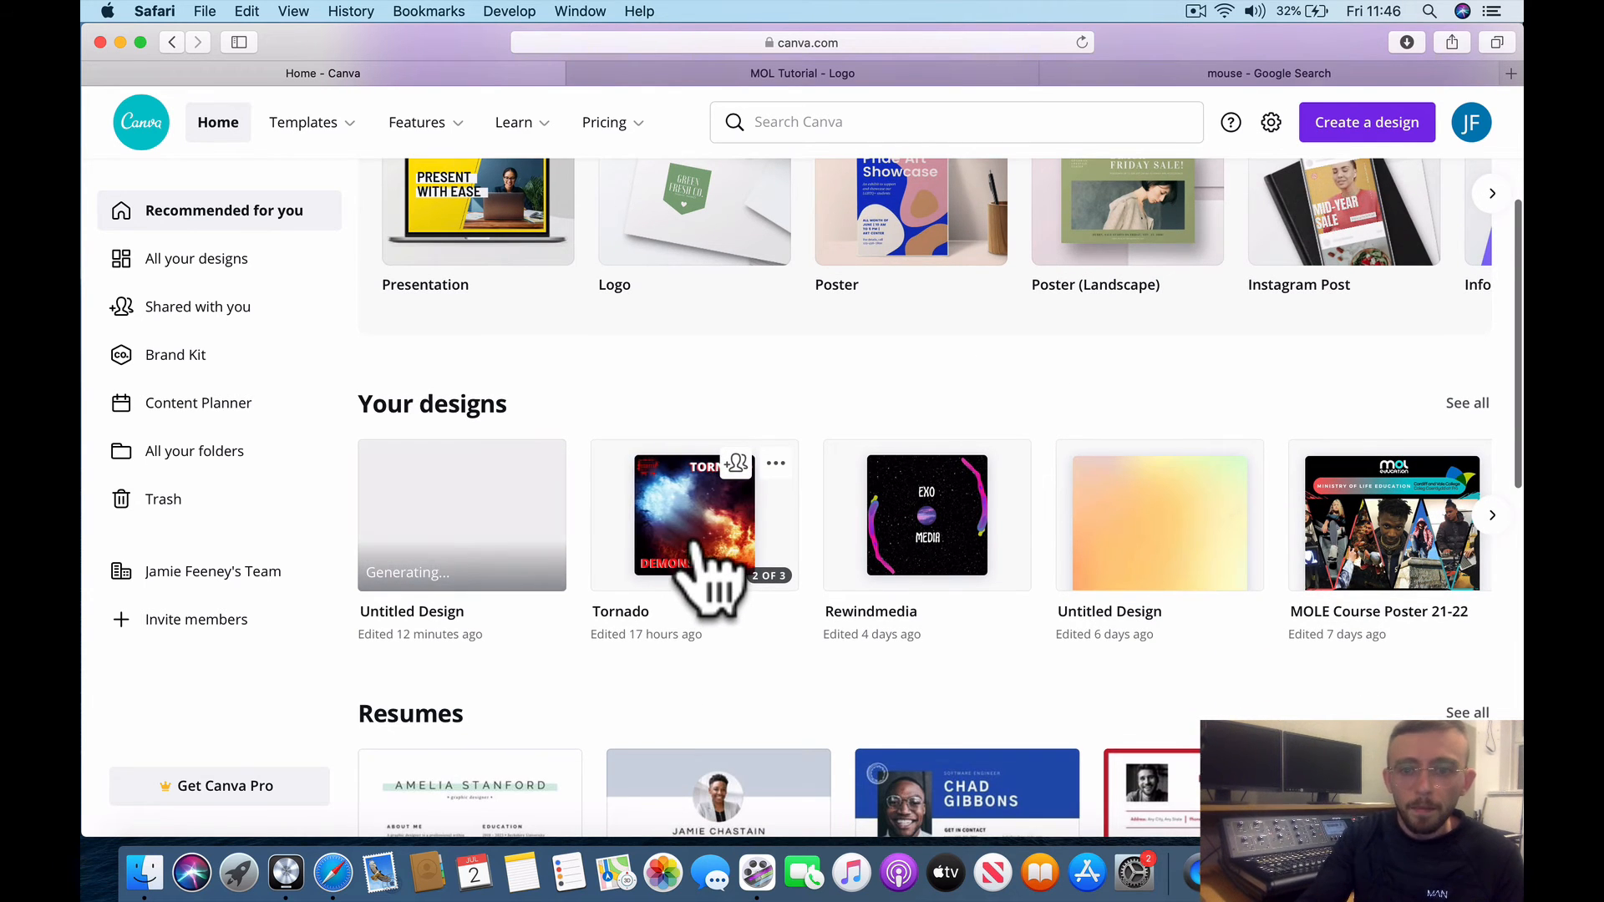
{"action": "left_click", "coordinate": [700, 560]}
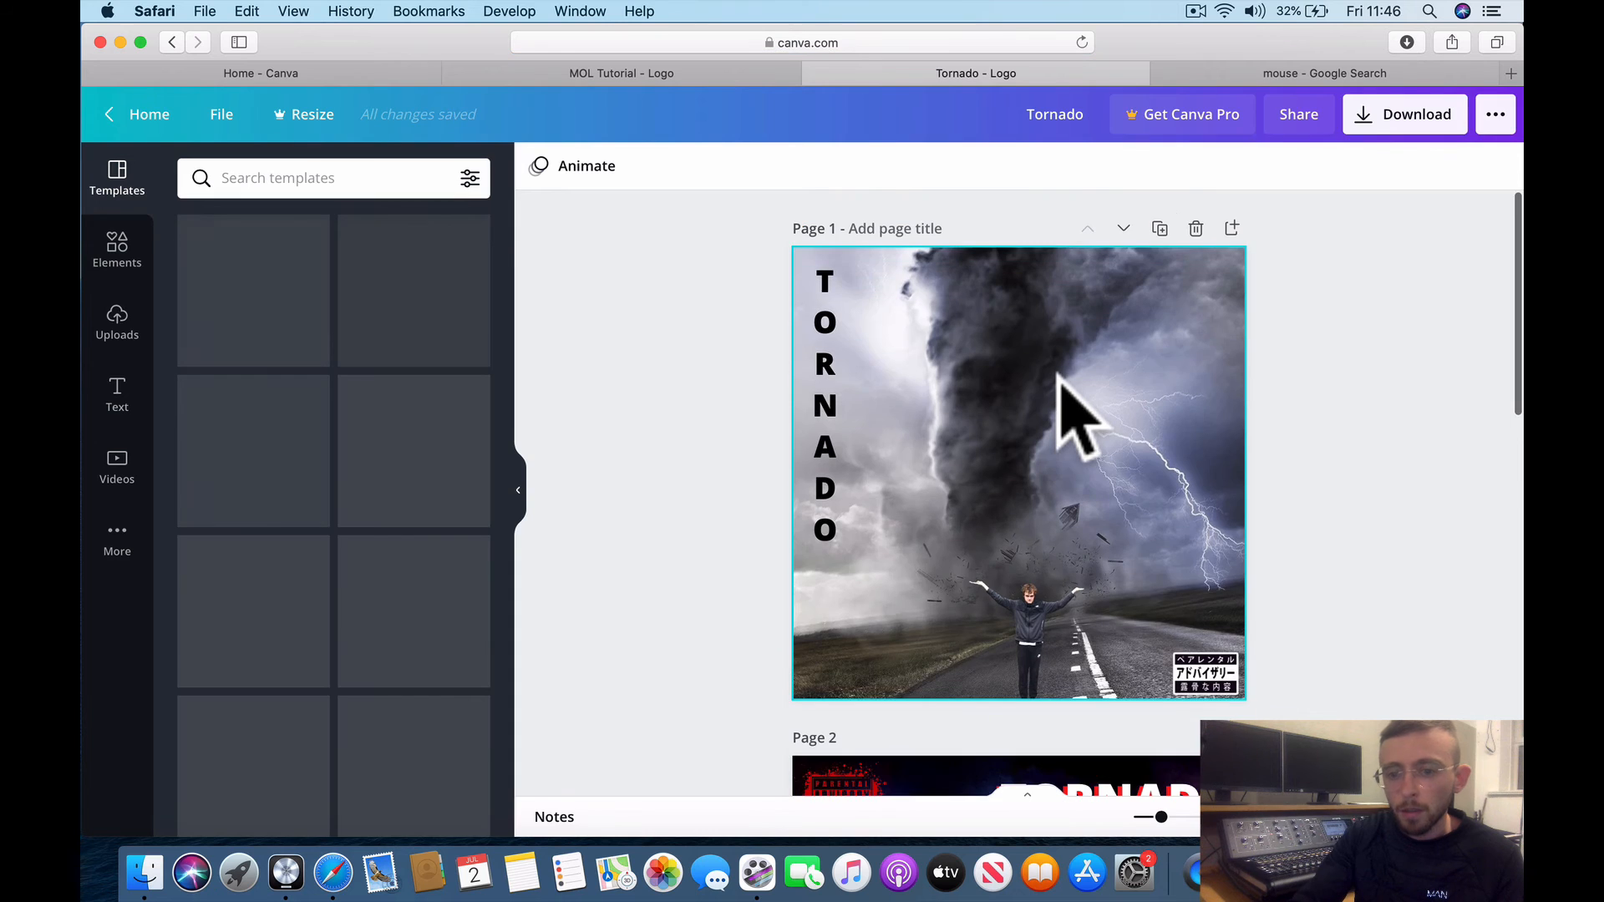
- Examine the cover artwork on the three pages of the Tornado design
{"action": "scroll", "coordinate": [1058, 374], "scroll_direction": "down", "scroll_amount": 1}
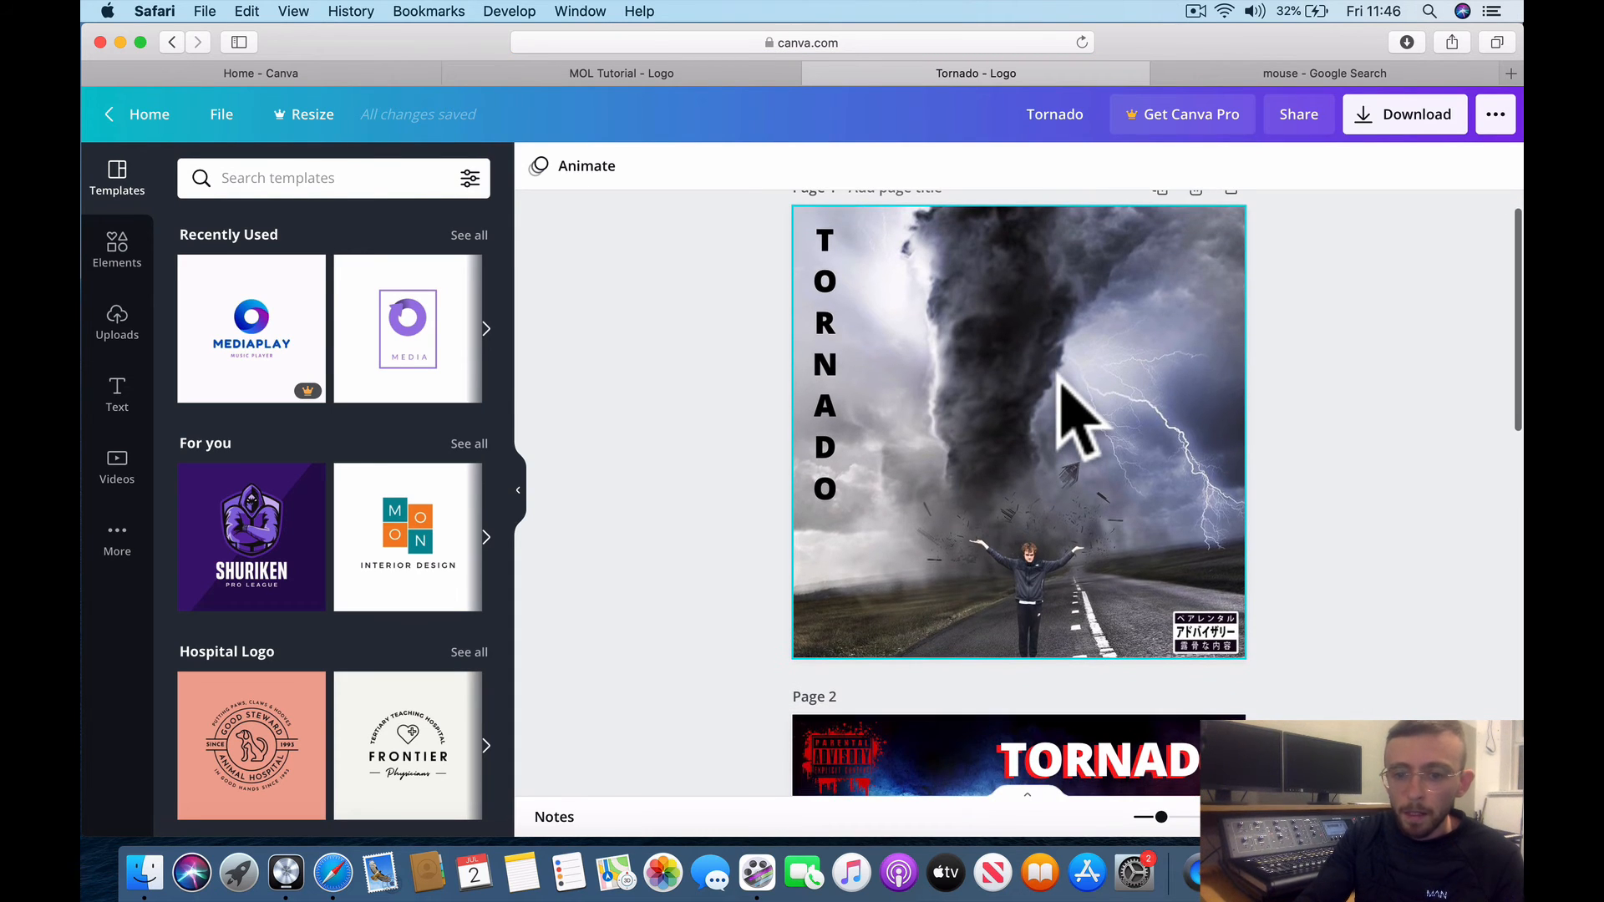
{"action": "scroll", "coordinate": [1057, 376], "scroll_direction": "up", "scroll_amount": 1}
{"action": "scroll", "coordinate": [1059, 376], "scroll_direction": "down", "scroll_amount": 10}
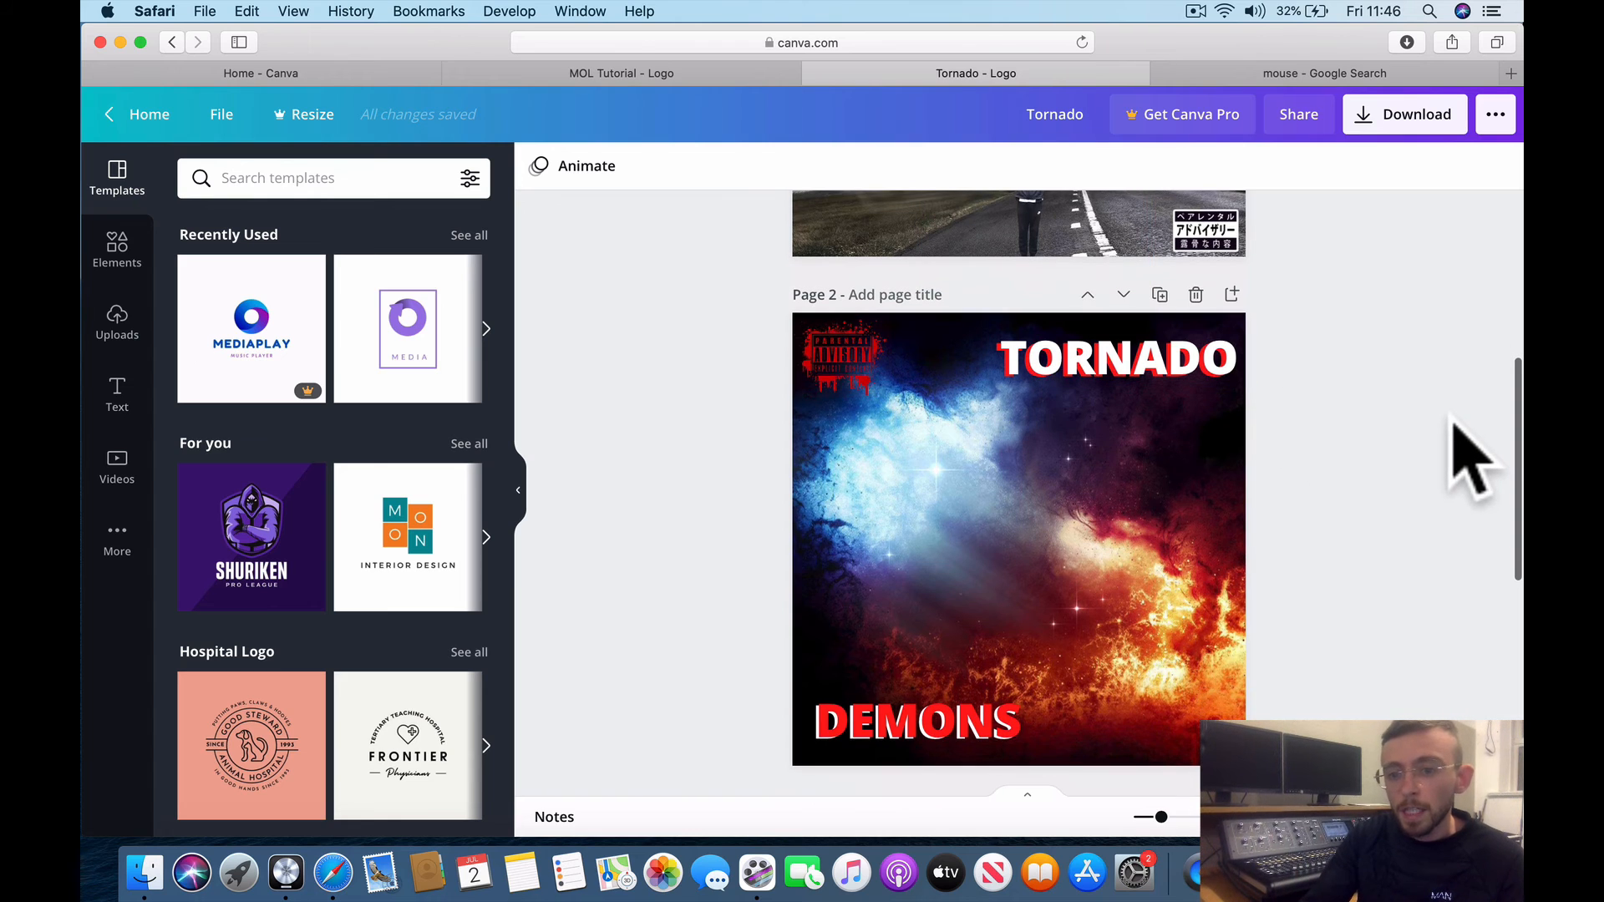
{"action": "scroll", "coordinate": [1471, 460], "scroll_direction": "up", "scroll_amount": 8}
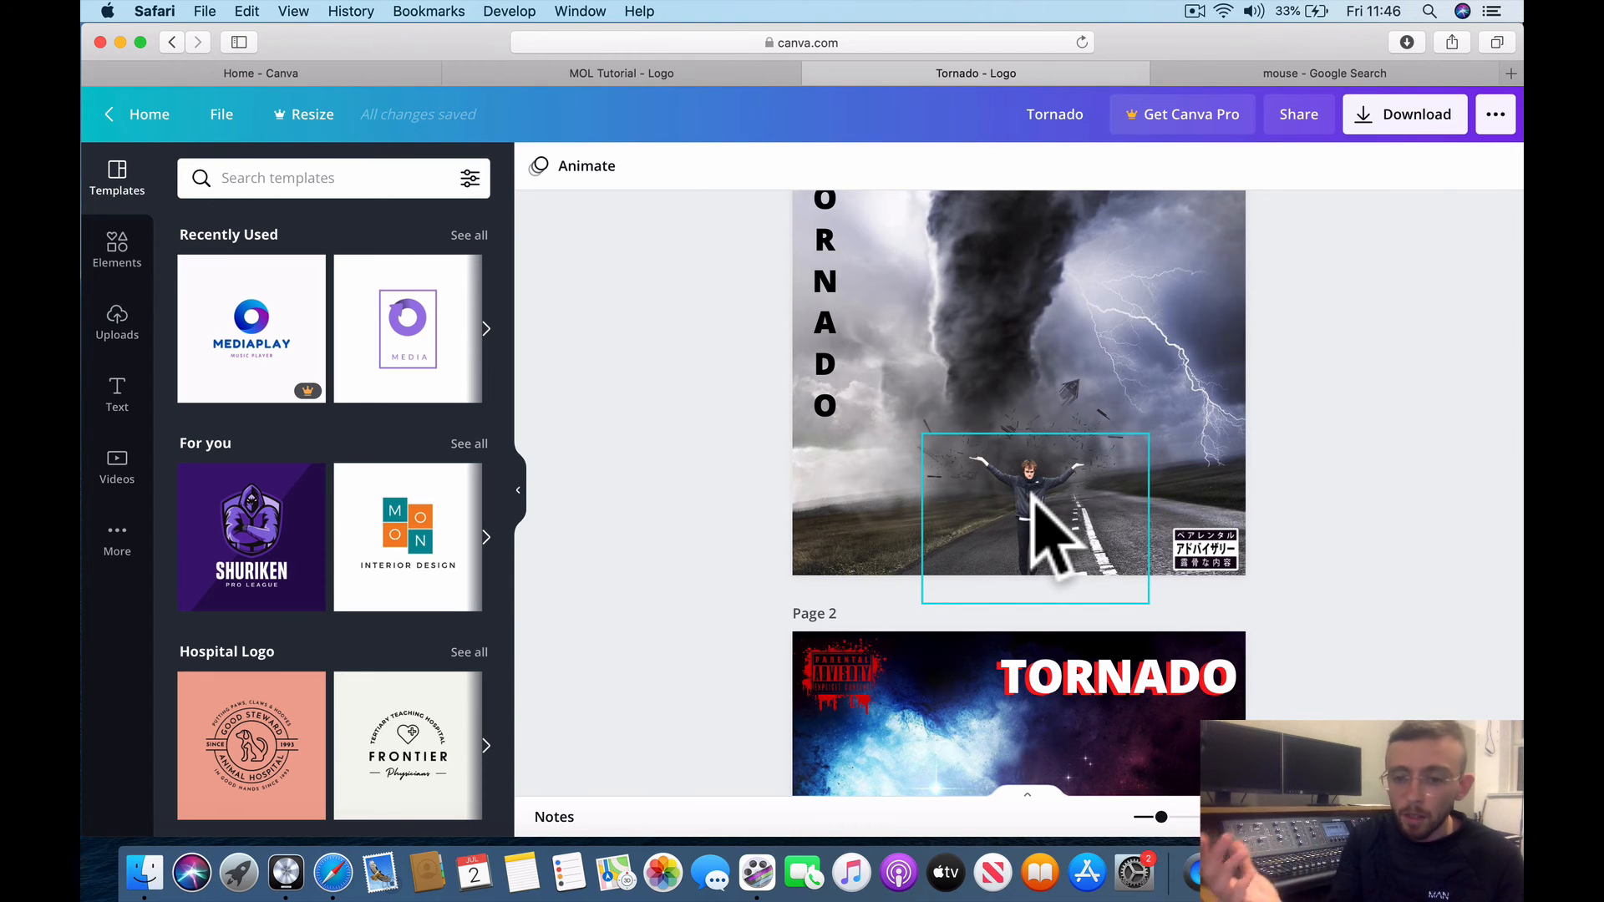
{"action": "scroll", "coordinate": [1033, 495], "scroll_direction": "up", "scroll_amount": 2}
{"action": "scroll", "coordinate": [1033, 495], "scroll_direction": "down", "scroll_amount": 9}
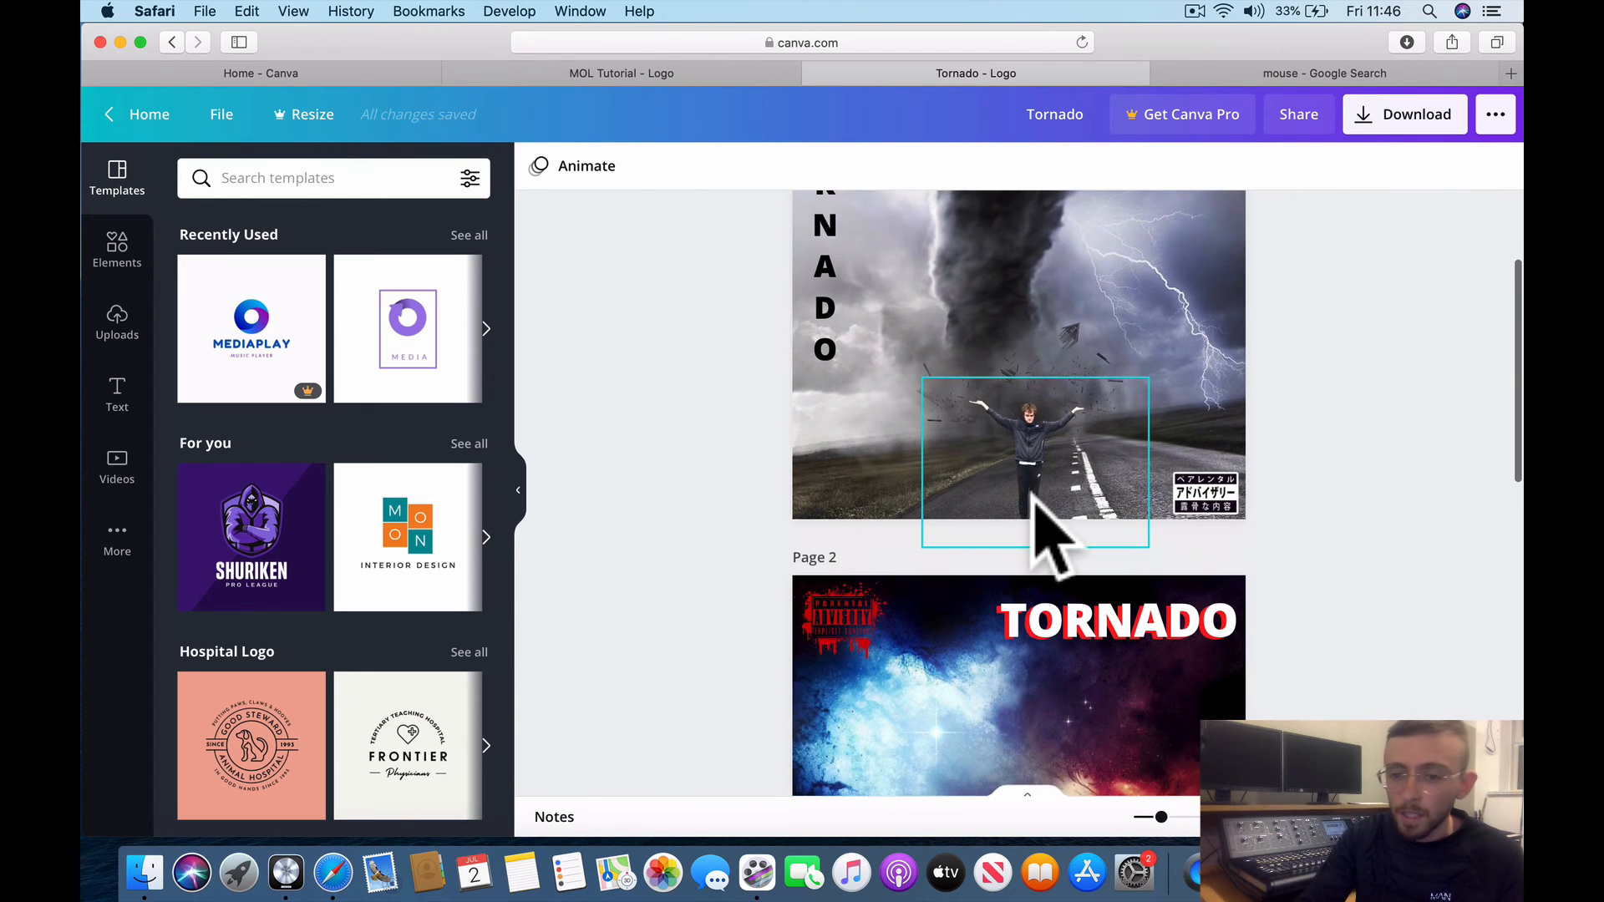
{"action": "scroll", "coordinate": [1033, 495], "scroll_direction": "down", "scroll_amount": 10}
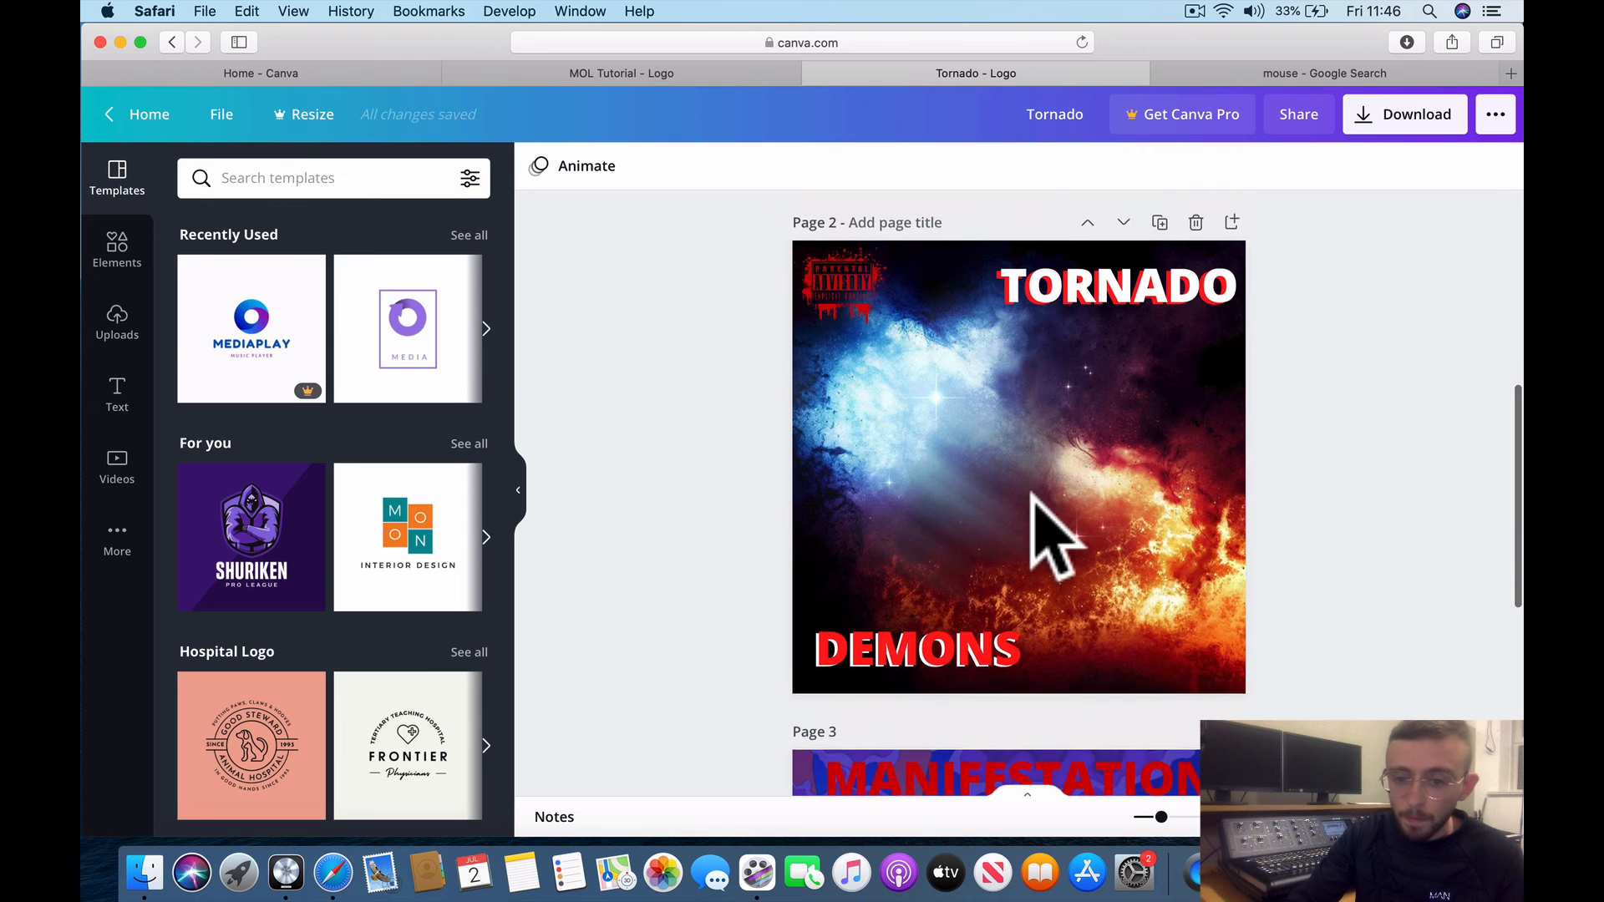
{"action": "scroll", "coordinate": [1048, 535], "scroll_direction": "down", "scroll_amount": 1}
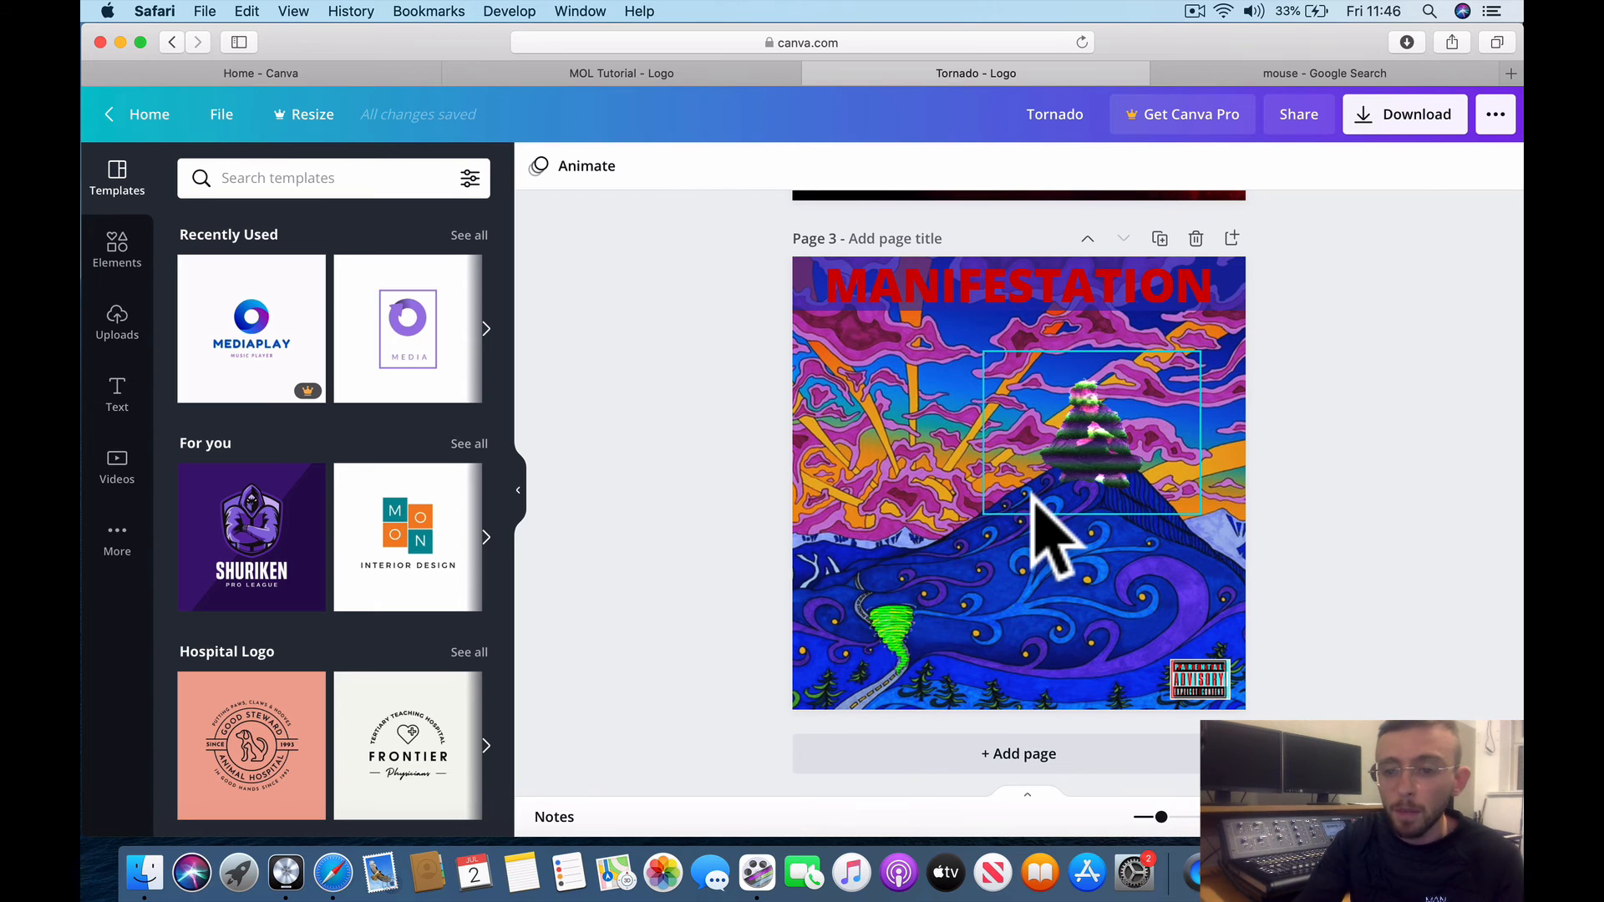
{"action": "scroll", "coordinate": [1048, 535], "scroll_direction": "up", "scroll_amount": 1}
{"action": "scroll", "coordinate": [1034, 497], "scroll_direction": "up", "scroll_amount": 2}
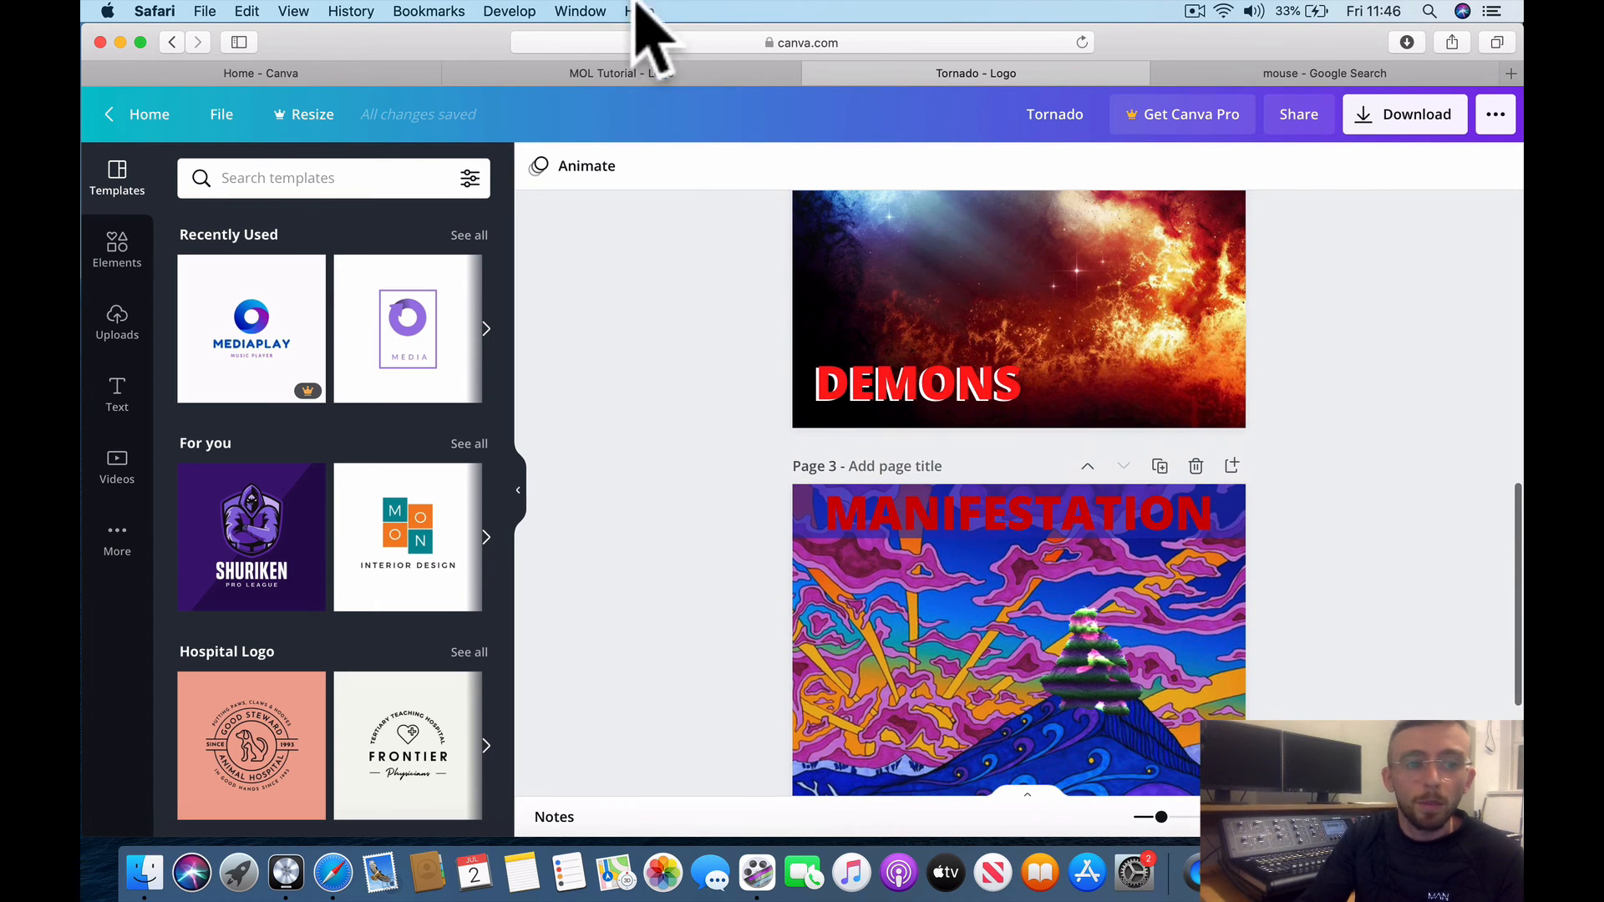
- Go back to the home page, browse the saved designs and open the panther-shield logo design
{"action": "left_click", "coordinate": [816, 73]}
{"action": "left_click", "coordinate": [410, 73]}
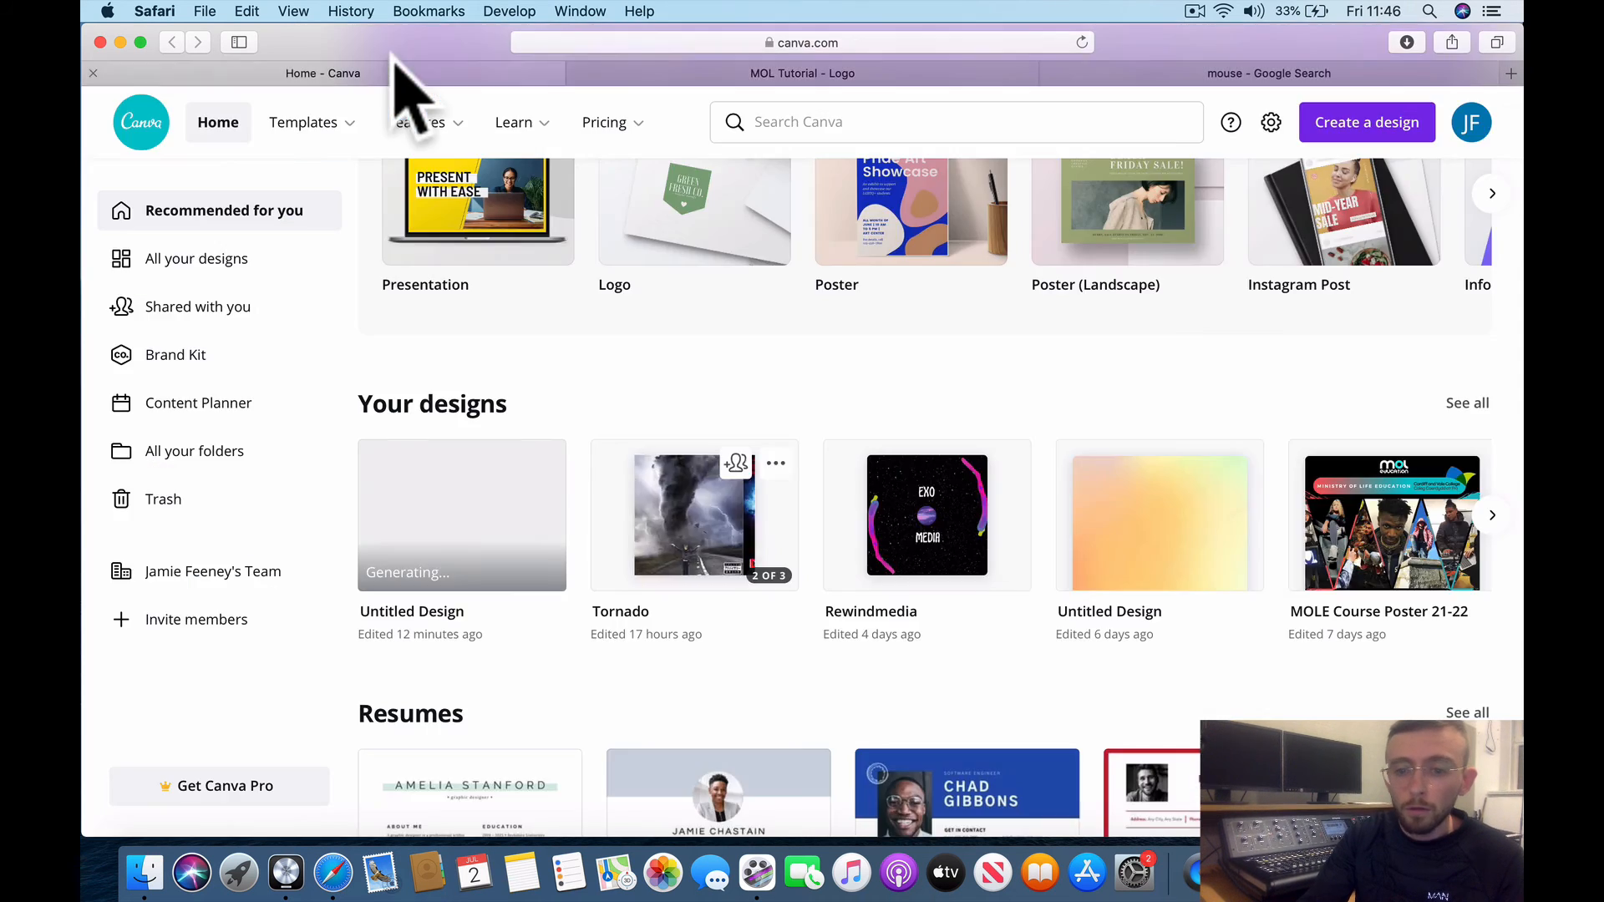
{"action": "scroll", "coordinate": [1174, 560], "scroll_direction": "right", "scroll_amount": 8}
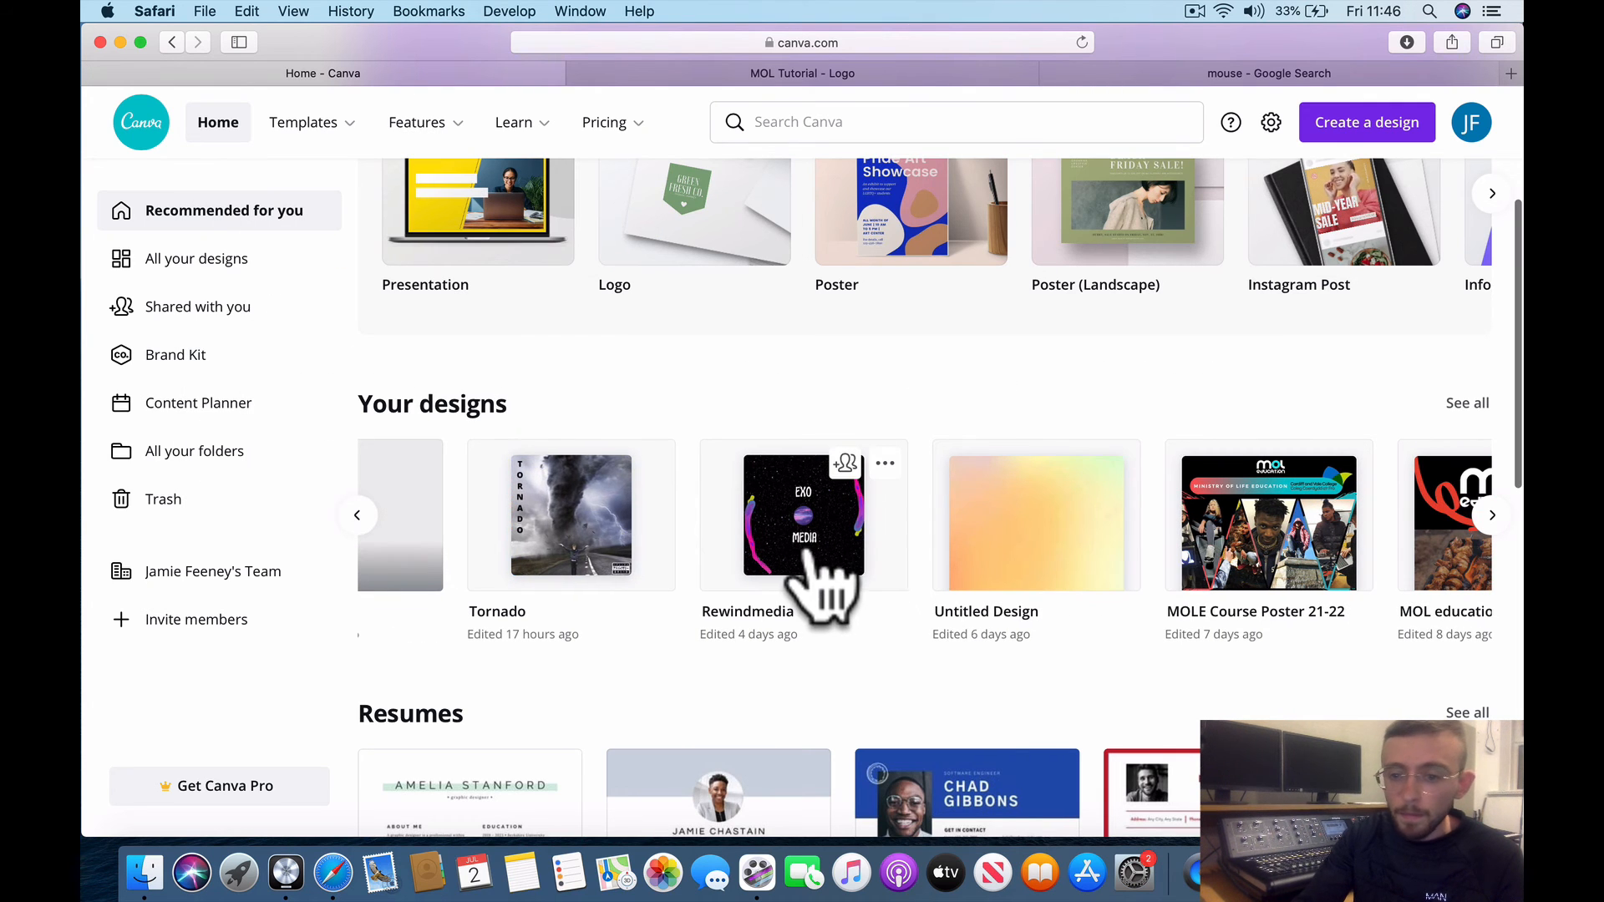
{"action": "scroll", "coordinate": [879, 559], "scroll_direction": "right", "scroll_amount": 10}
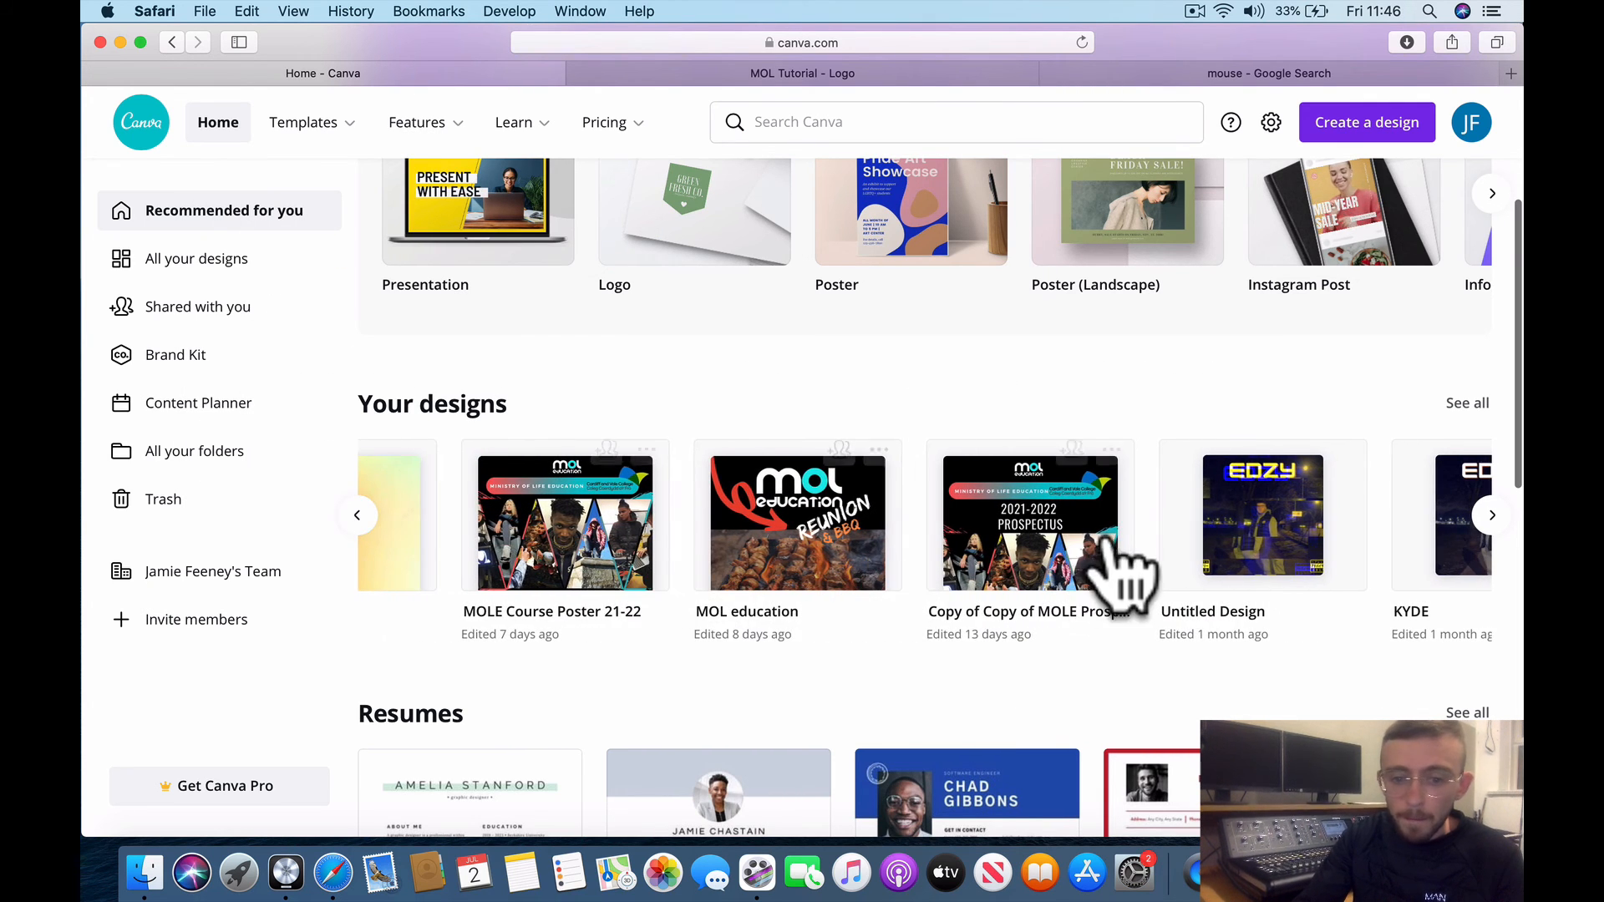
{"action": "scroll", "coordinate": [1103, 552], "scroll_direction": "right", "scroll_amount": 1}
{"action": "scroll", "coordinate": [1115, 568], "scroll_direction": "left", "scroll_amount": 2}
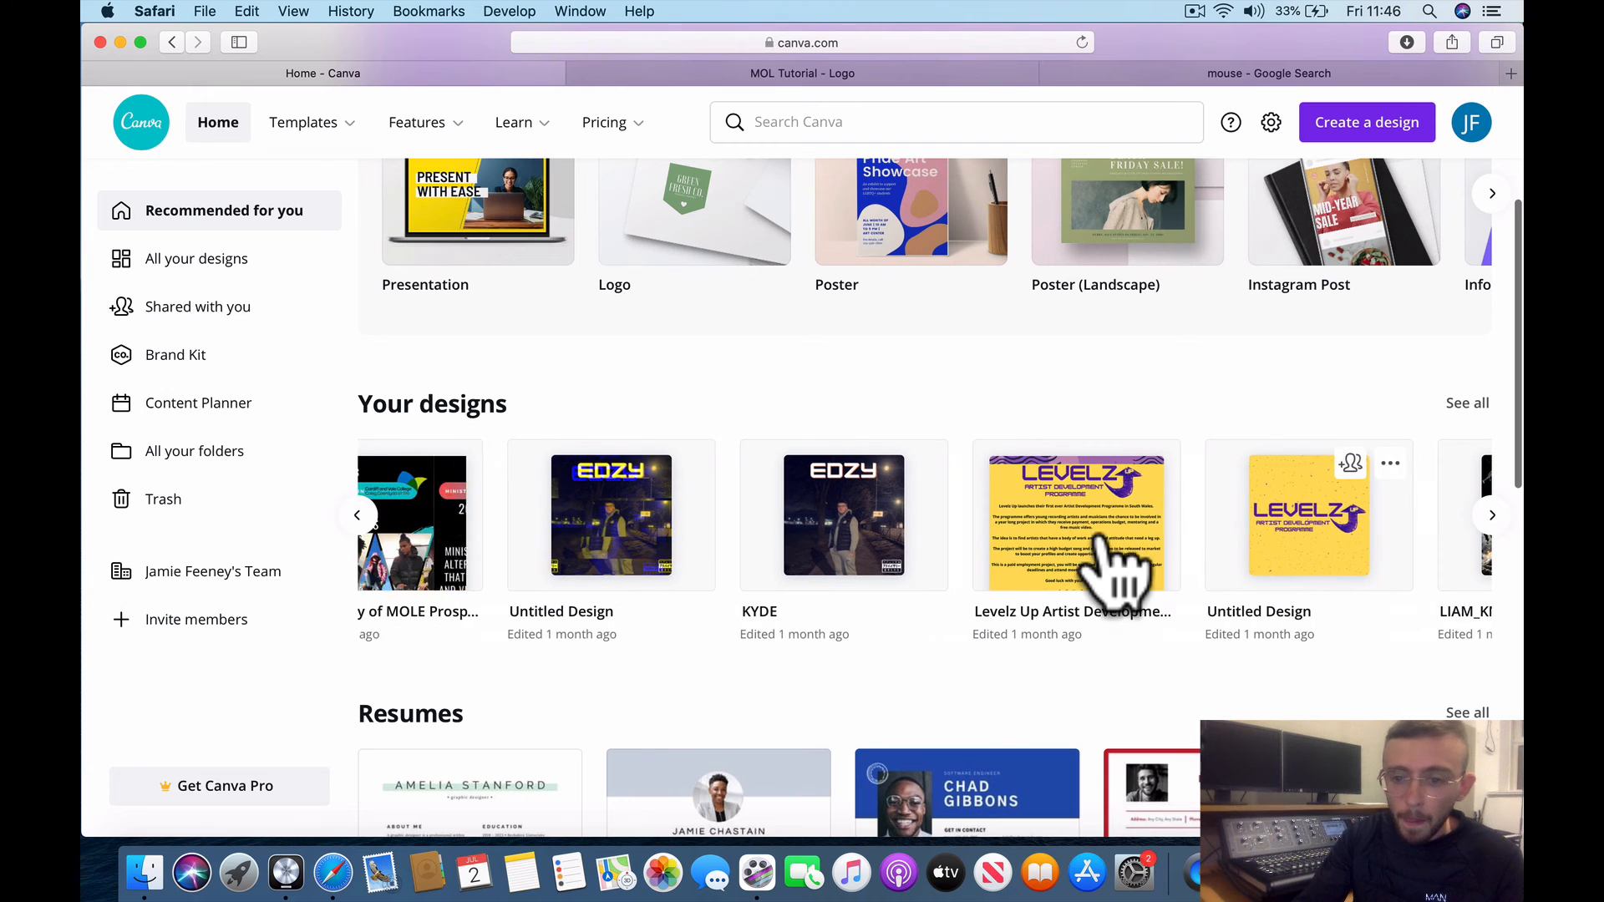
{"action": "scroll", "coordinate": [1167, 592], "scroll_direction": "right", "scroll_amount": 5}
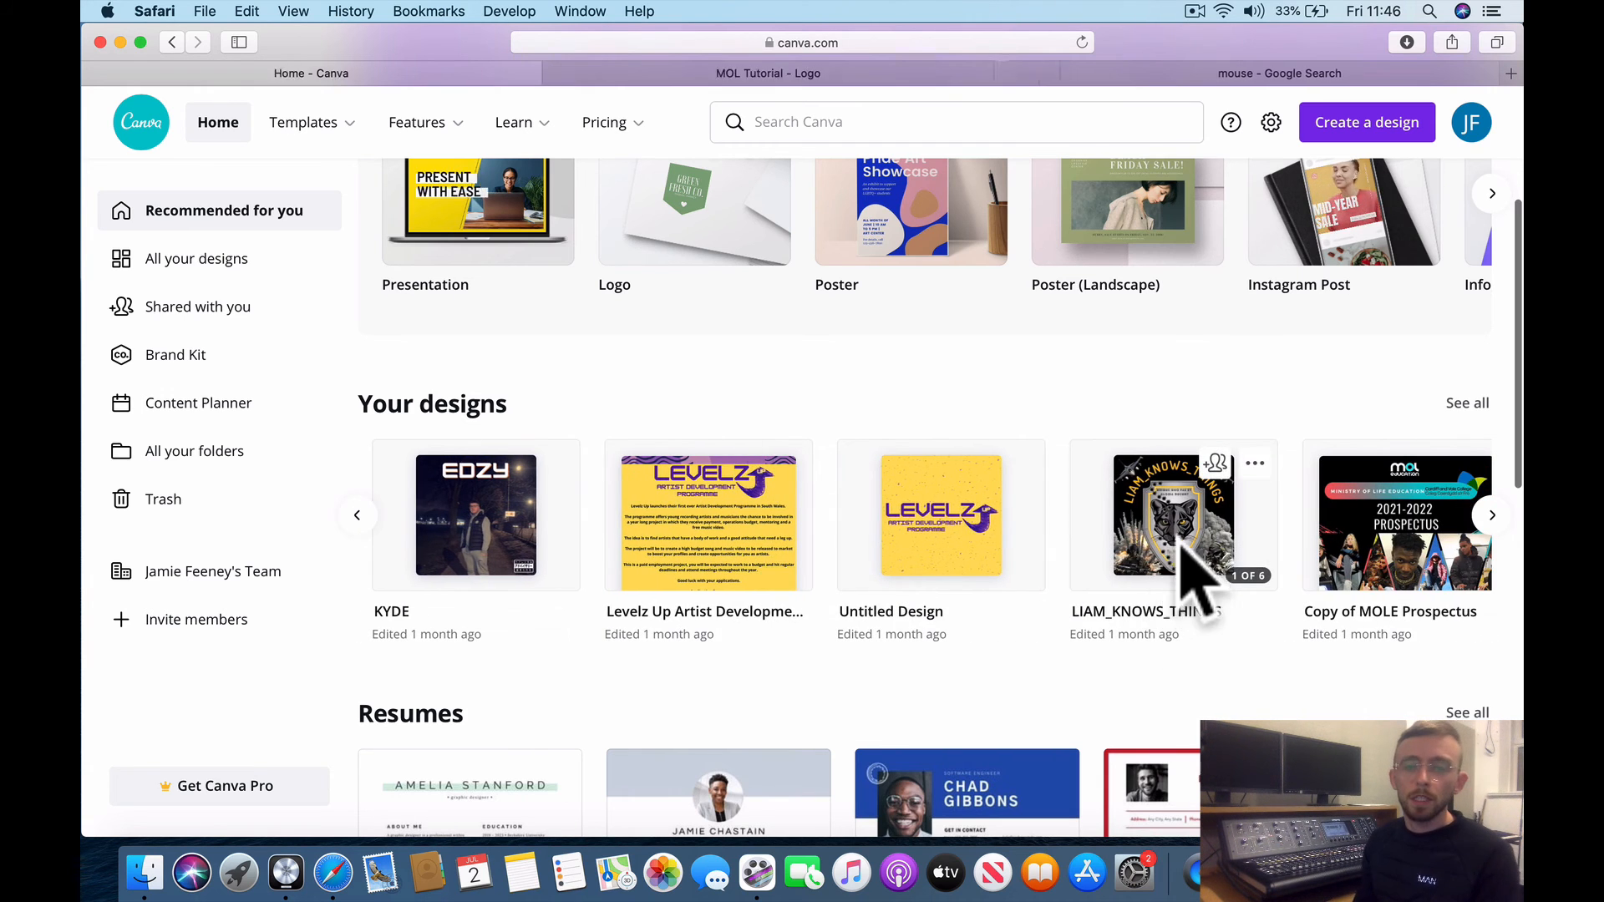
{"action": "left_click", "coordinate": [1190, 569]}
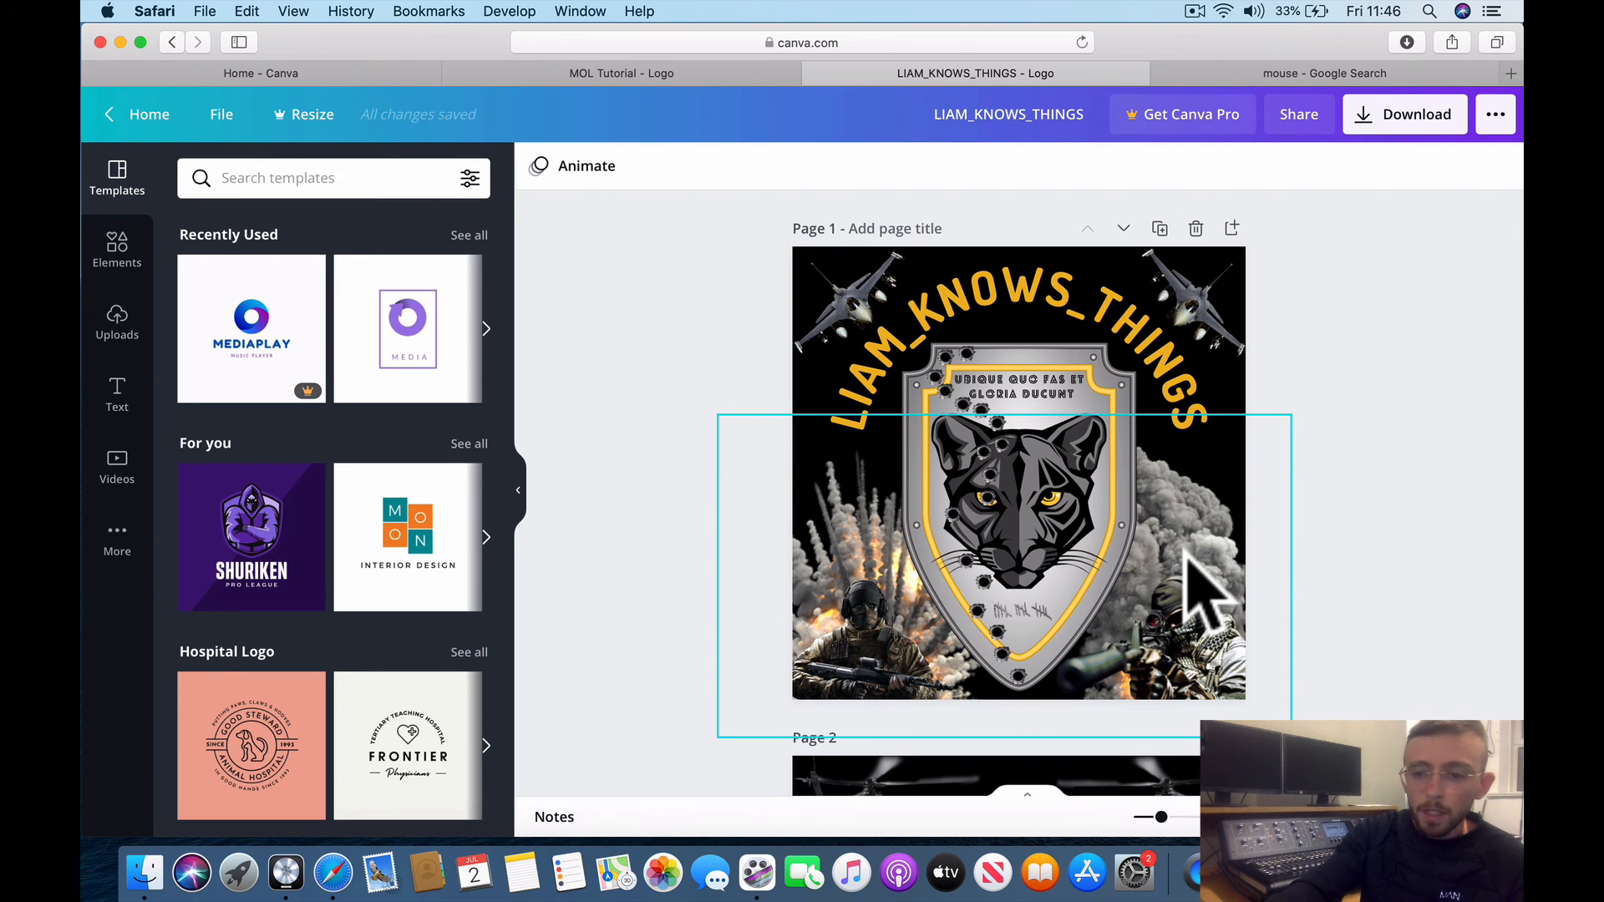
- Try deleting the explosion background and the lower-left soldier on the first page, undoing each deletion
{"action": "left_click", "coordinate": [1206, 585]}
{"action": "key", "text": "Delete"}
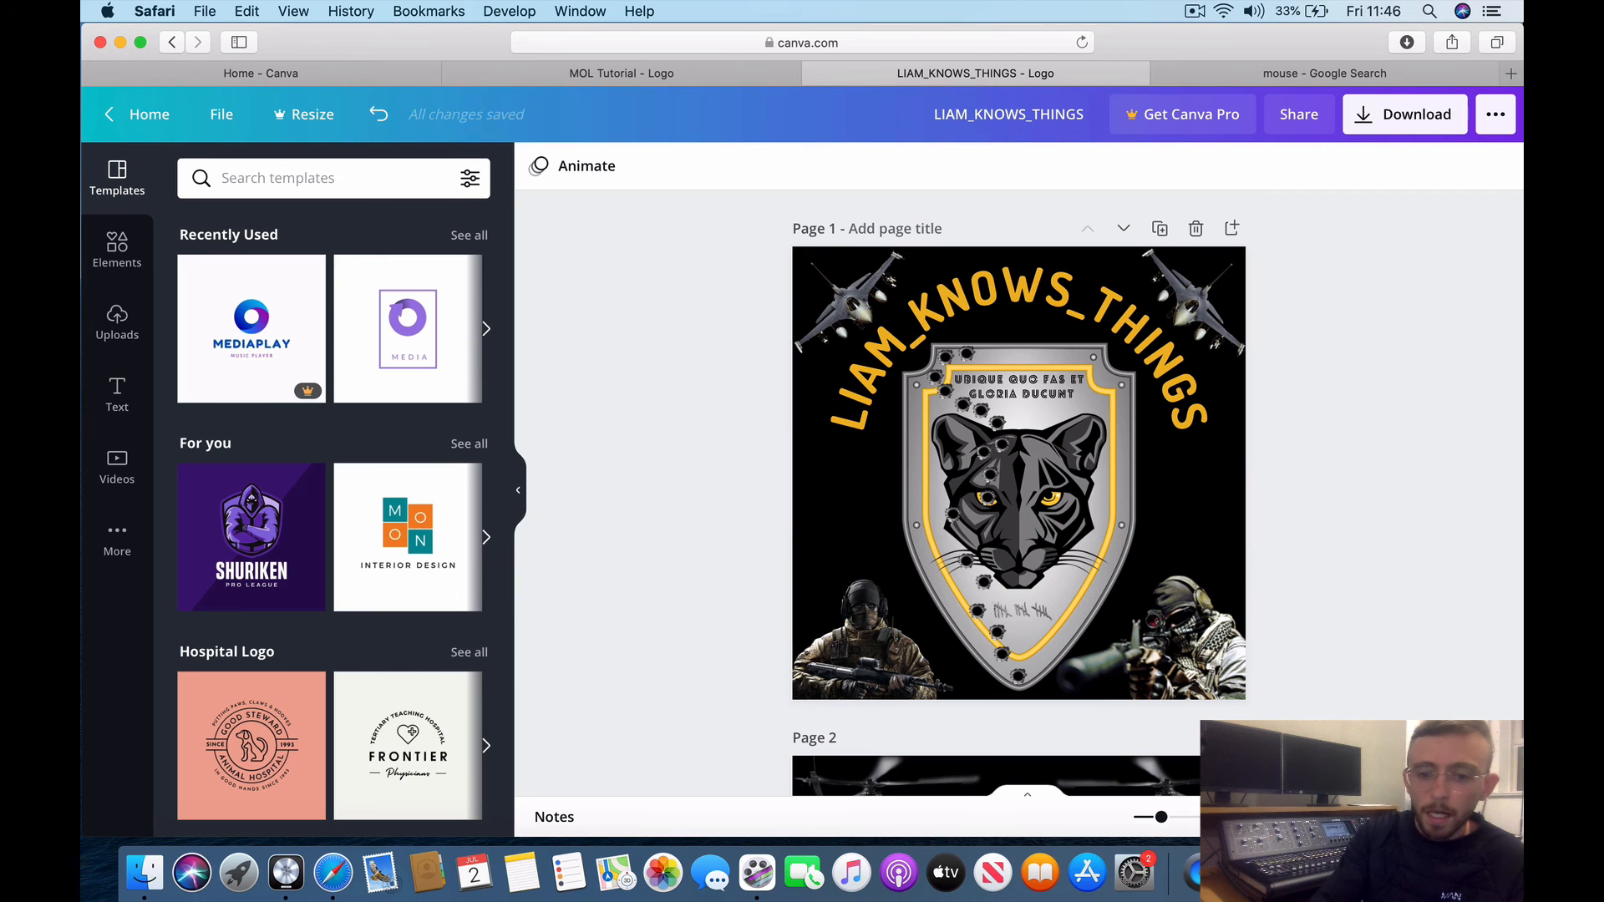
{"action": "key", "text": "super+z"}
{"action": "left_click", "coordinate": [839, 651]}
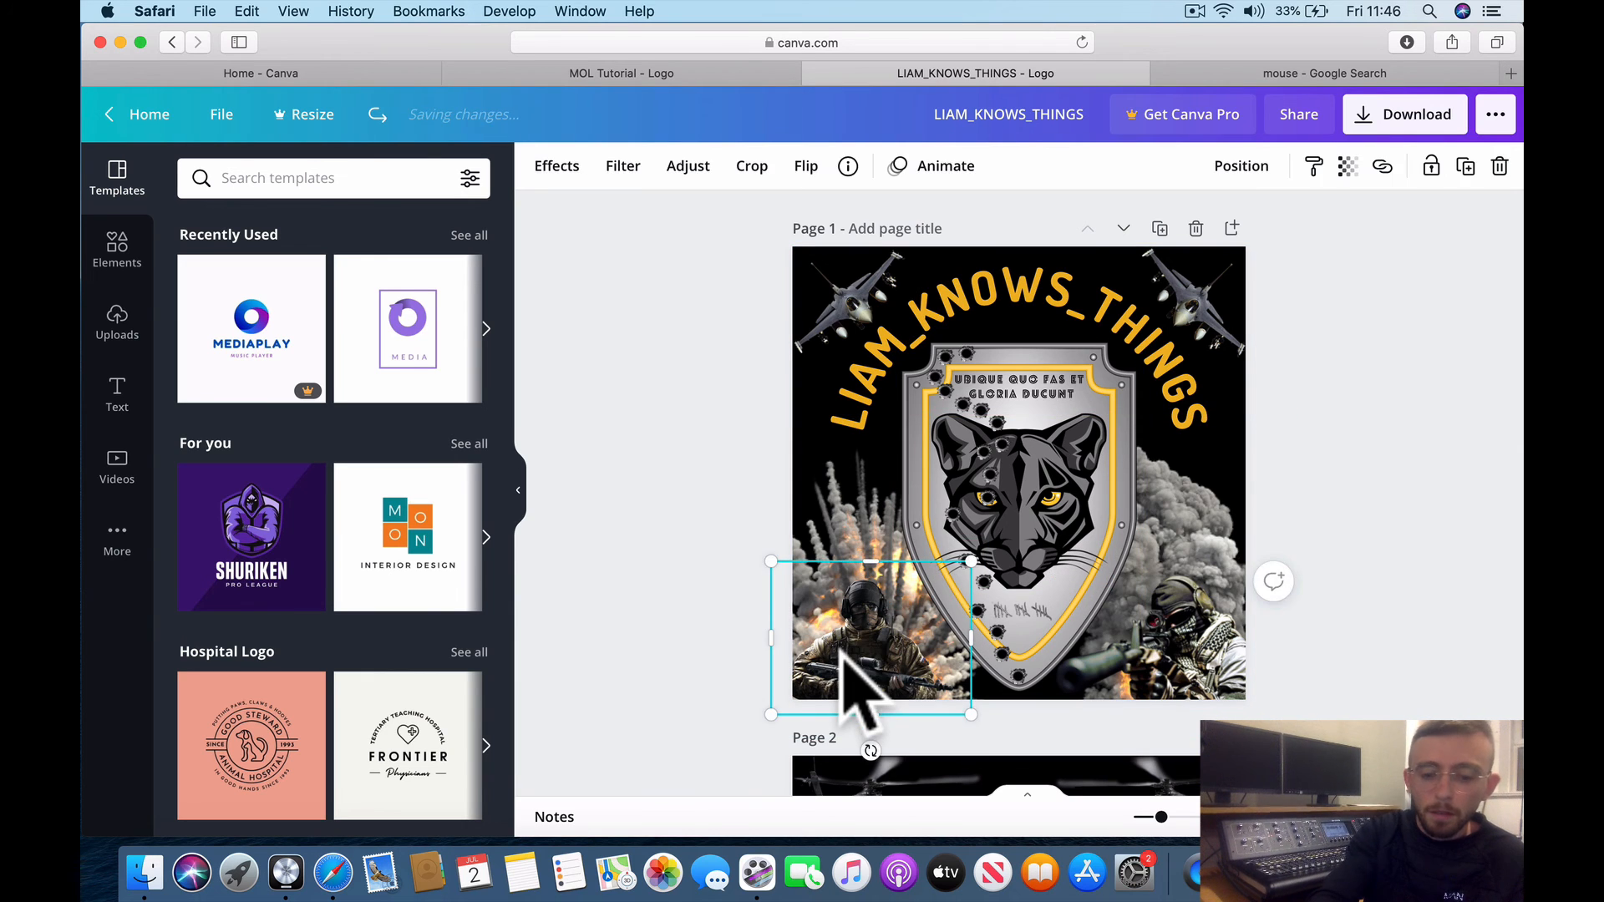
{"action": "key", "text": "Delete"}
{"action": "key", "text": "super+z"}
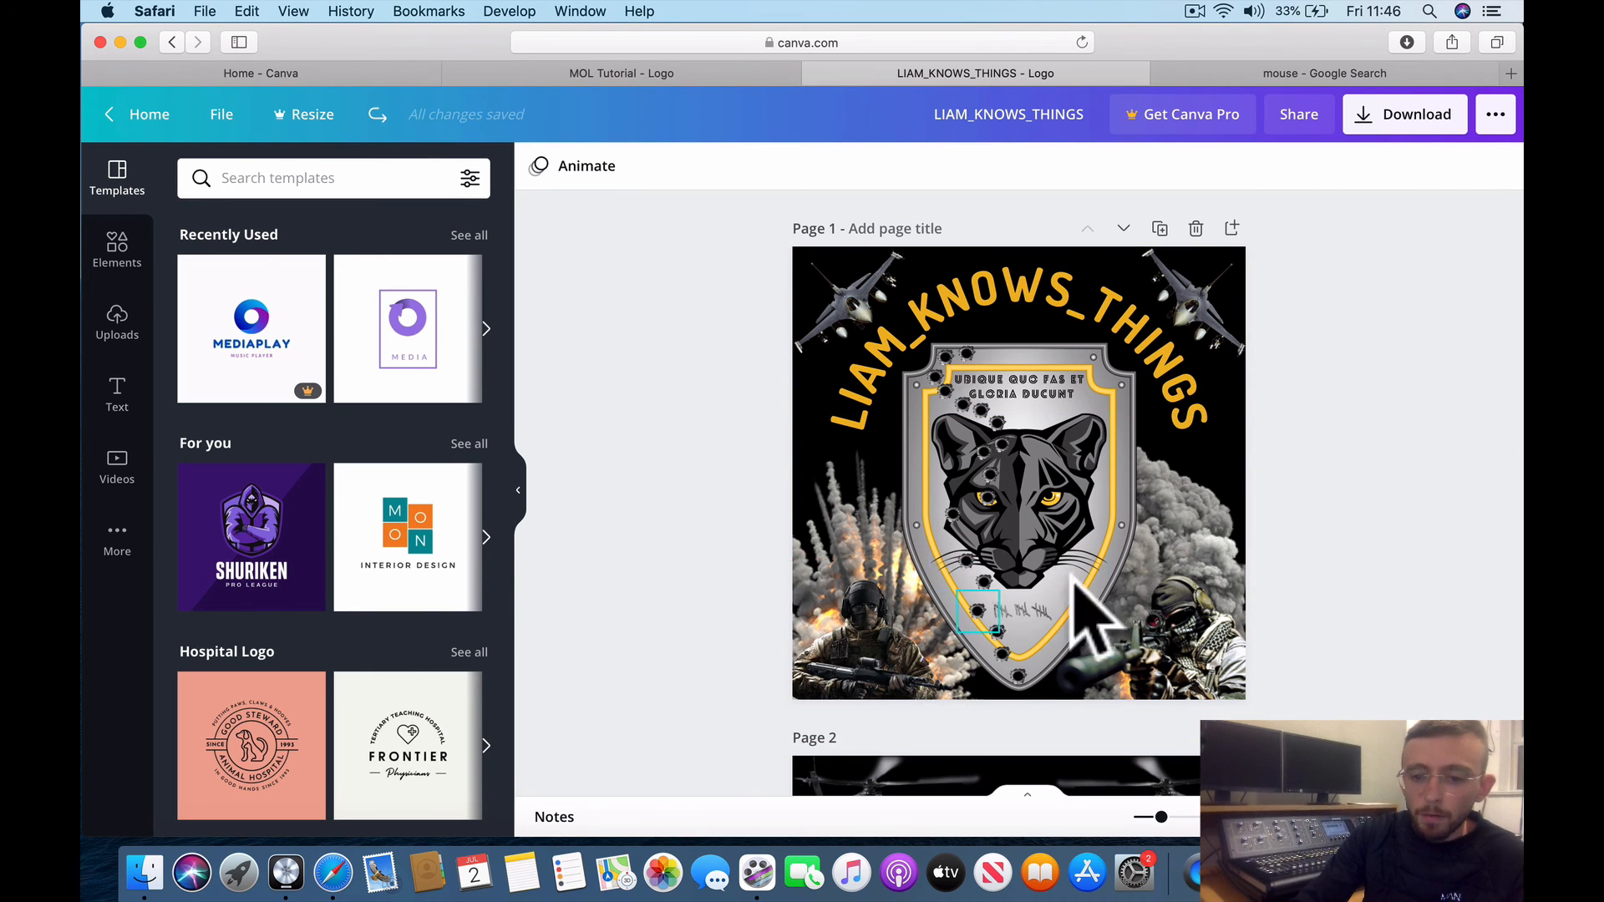
- Examine the alternative versions of the panther-shield logo on the design's remaining pages
{"action": "scroll", "coordinate": [1152, 568], "scroll_direction": "down", "scroll_amount": 5}
{"action": "scroll", "coordinate": [1147, 544], "scroll_direction": "down", "scroll_amount": 10}
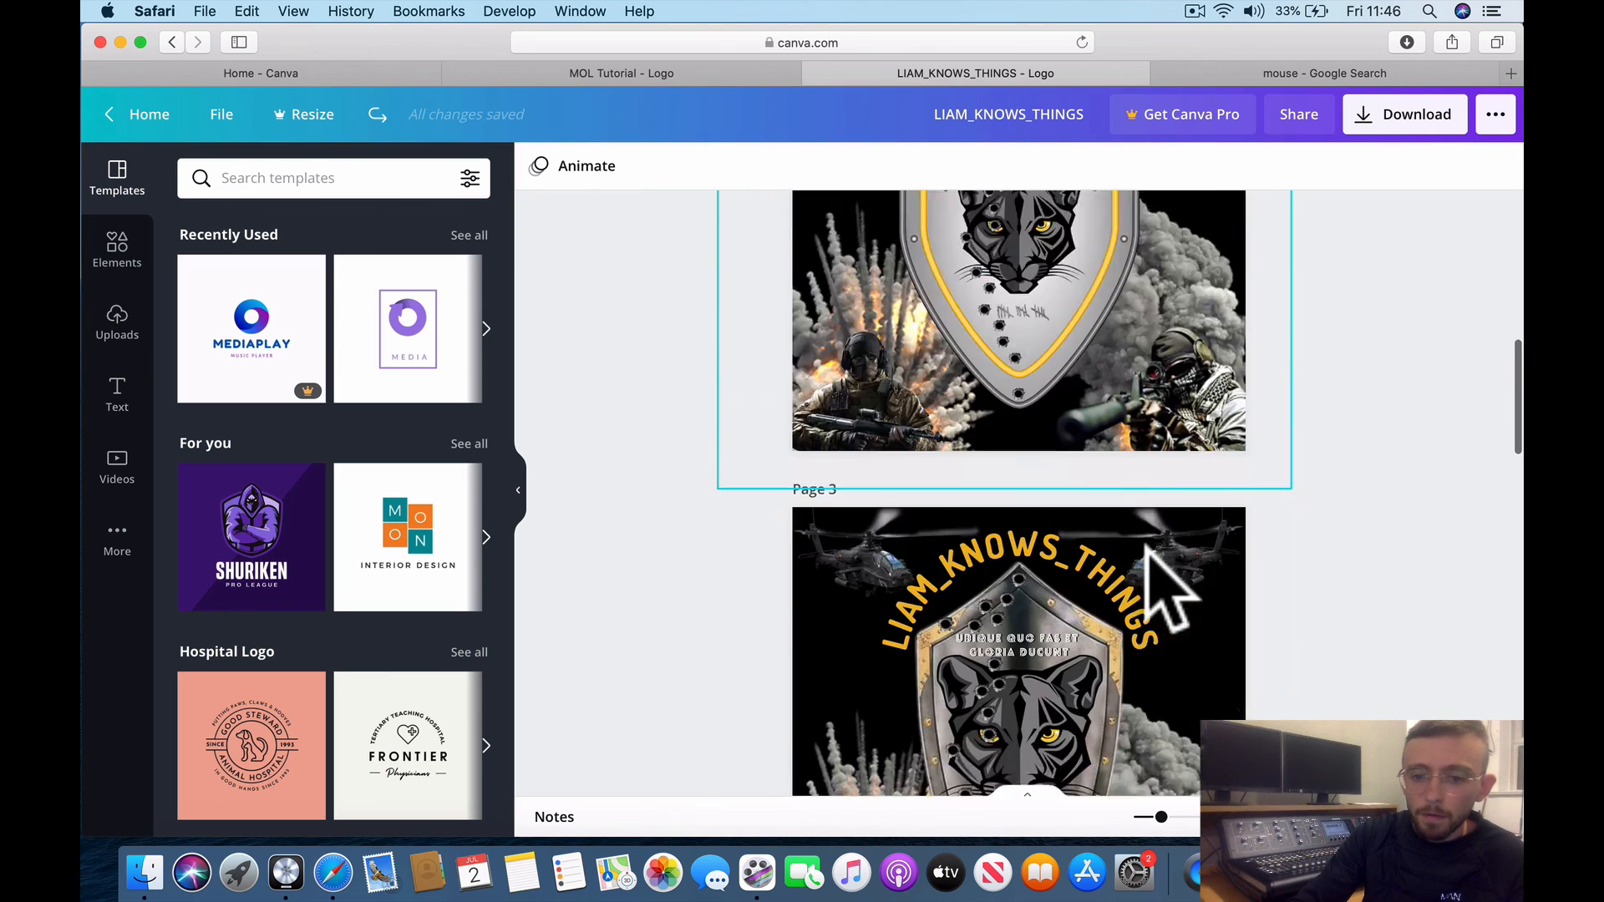
{"action": "scroll", "coordinate": [1169, 593], "scroll_direction": "down", "scroll_amount": 10}
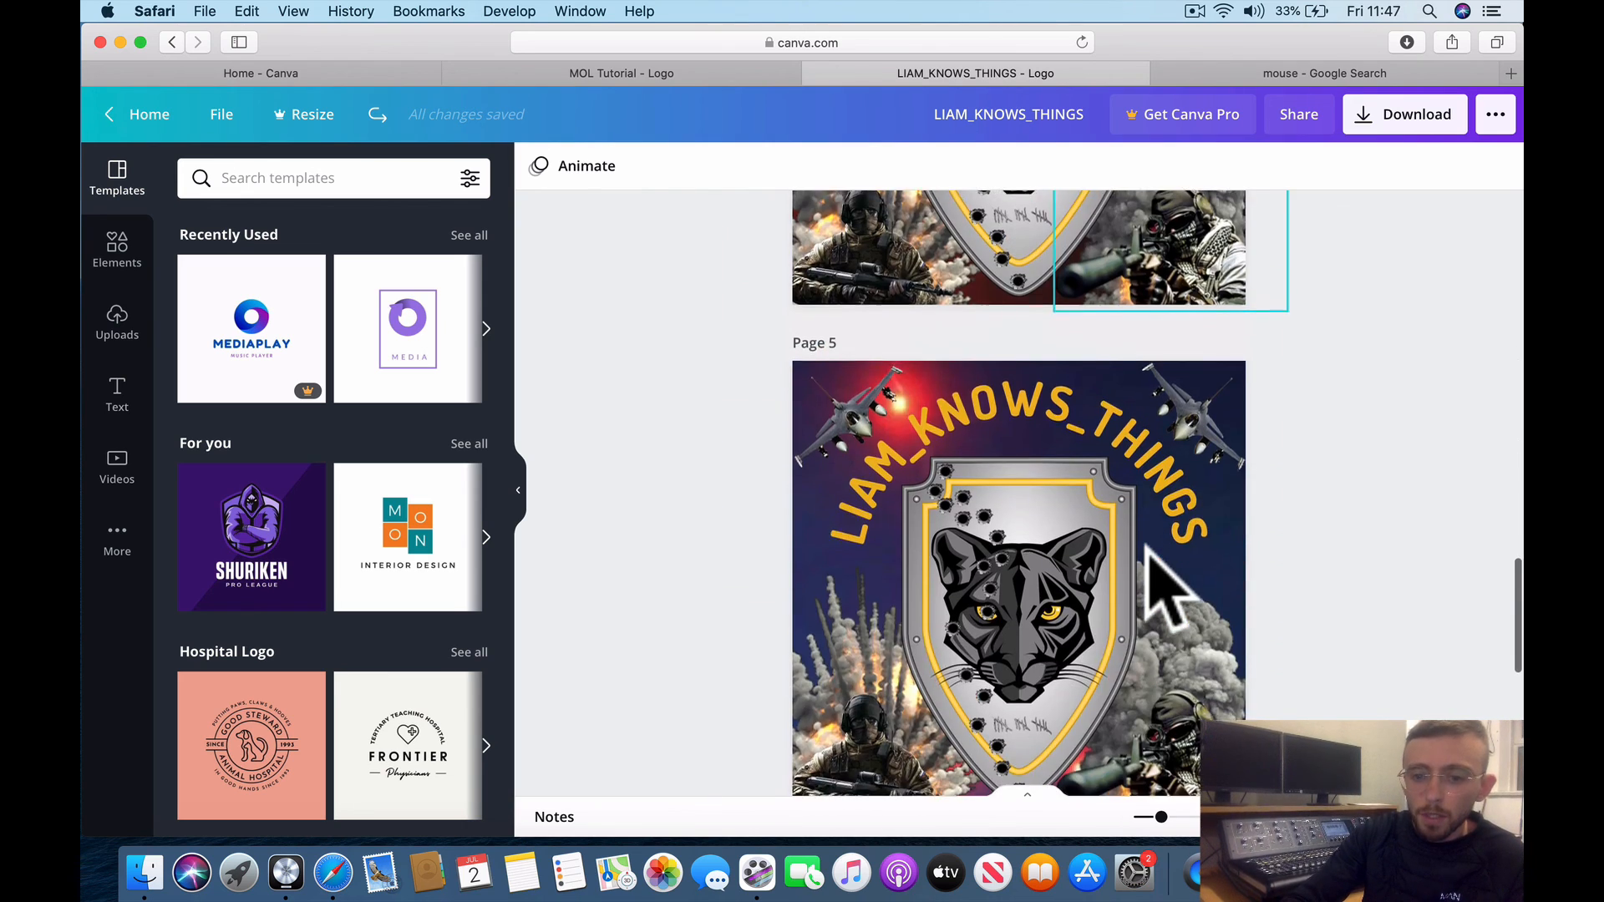
{"action": "scroll", "coordinate": [1157, 576], "scroll_direction": "down", "scroll_amount": 1}
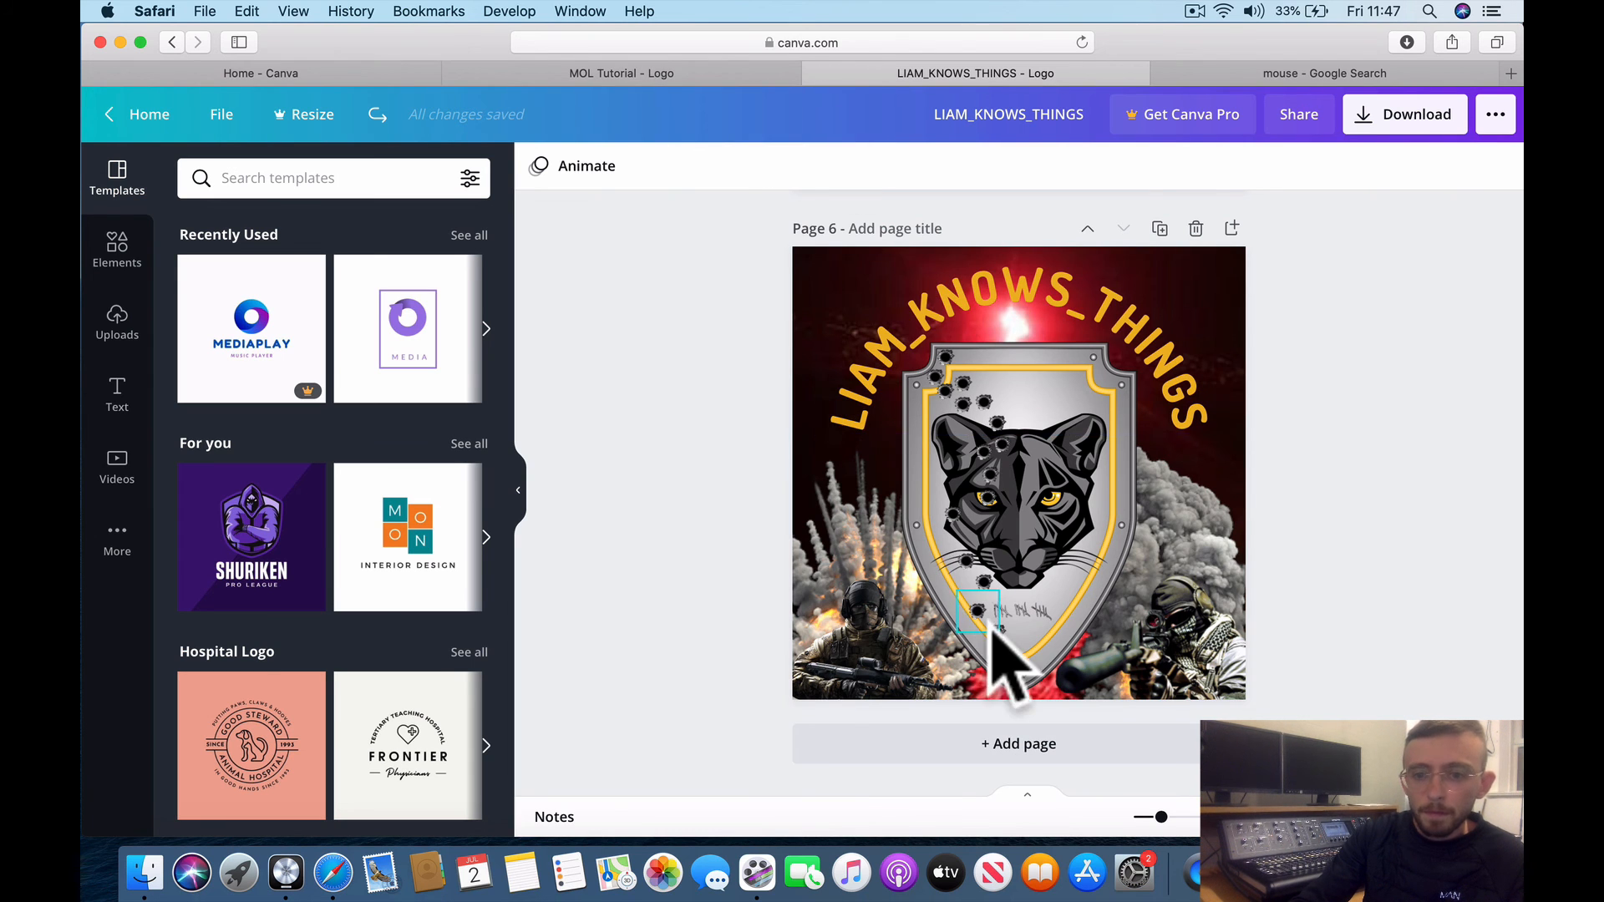
{"action": "scroll", "coordinate": [1013, 662], "scroll_direction": "up", "scroll_amount": 15}
{"action": "scroll", "coordinate": [1063, 244], "scroll_direction": "up", "scroll_amount": 10}
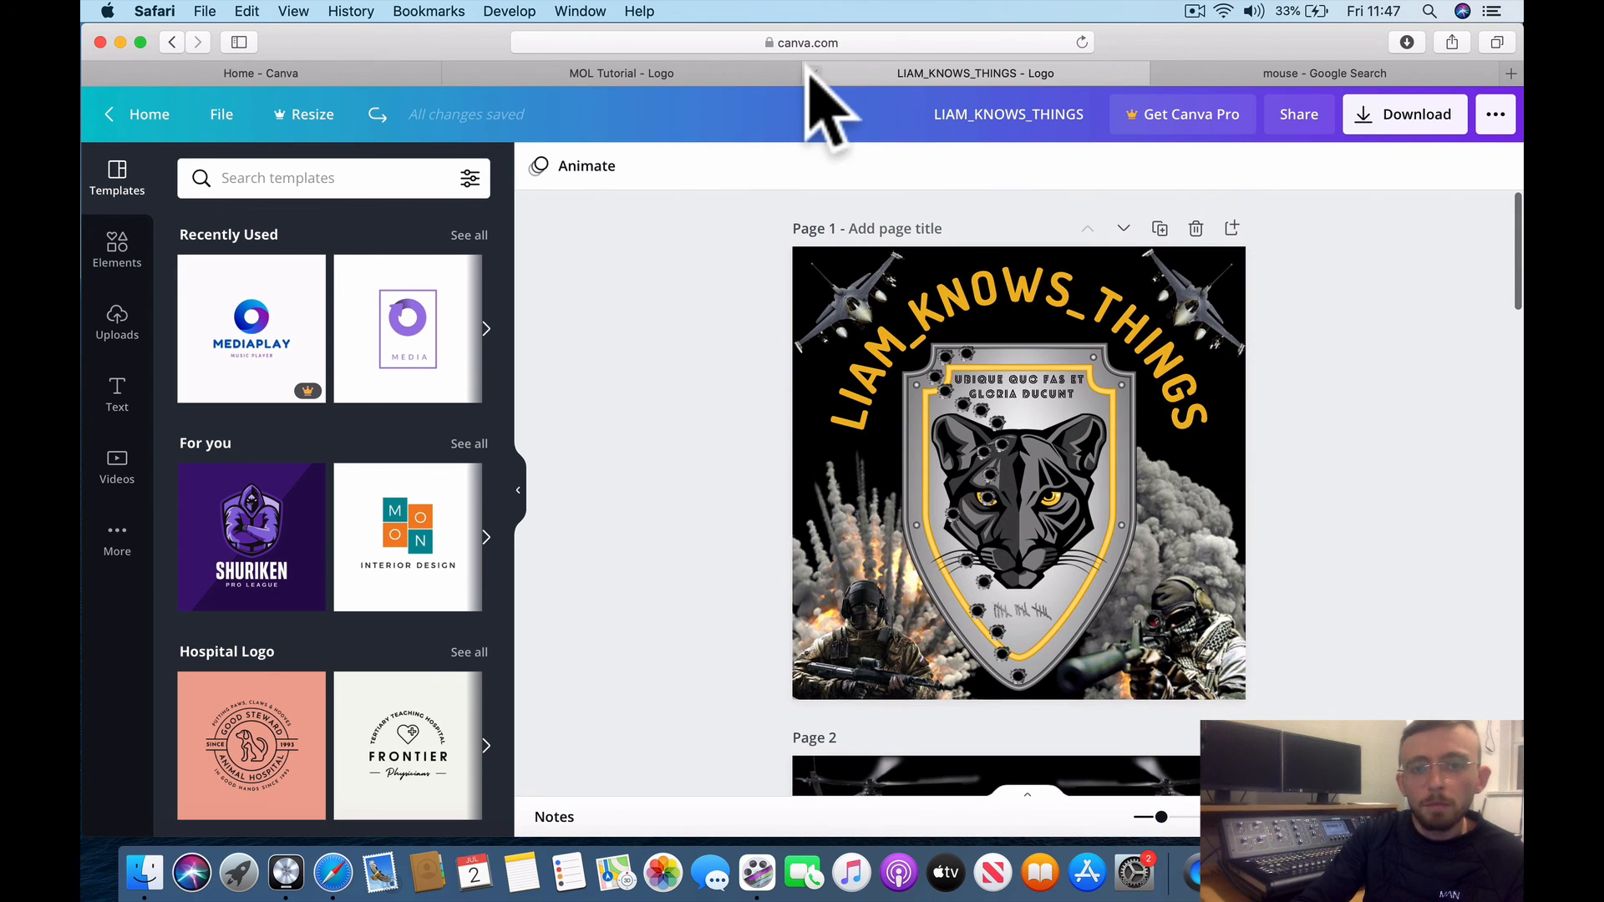
- Return to the MOL Tutorial design and download it as a PNG
{"action": "left_click", "coordinate": [817, 74]}
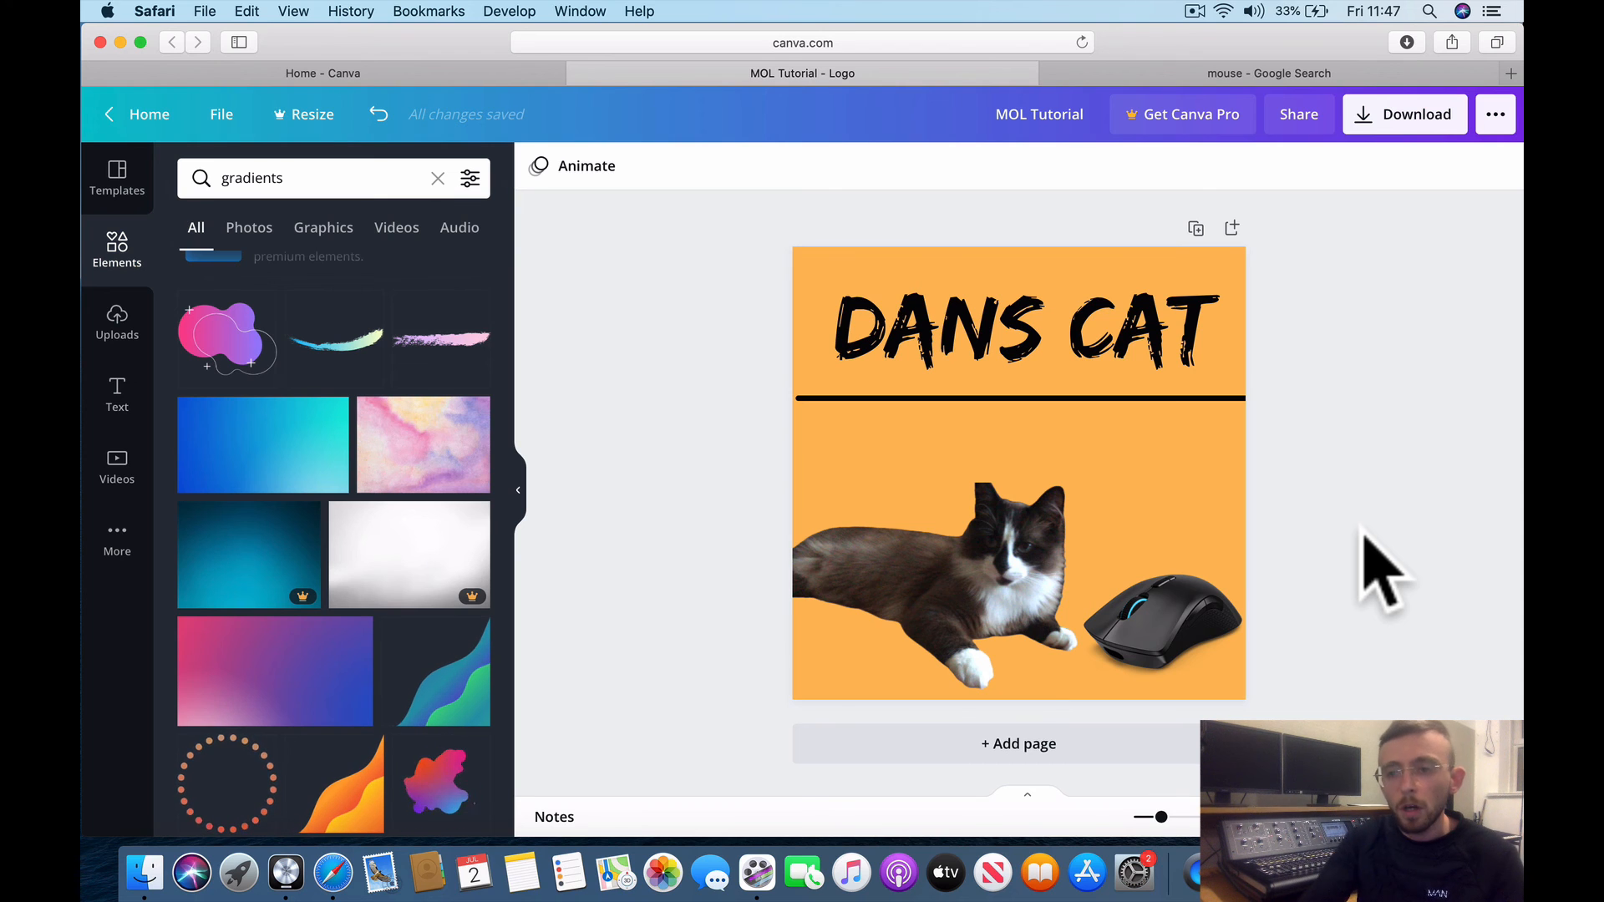
{"action": "left_click", "coordinate": [1420, 117]}
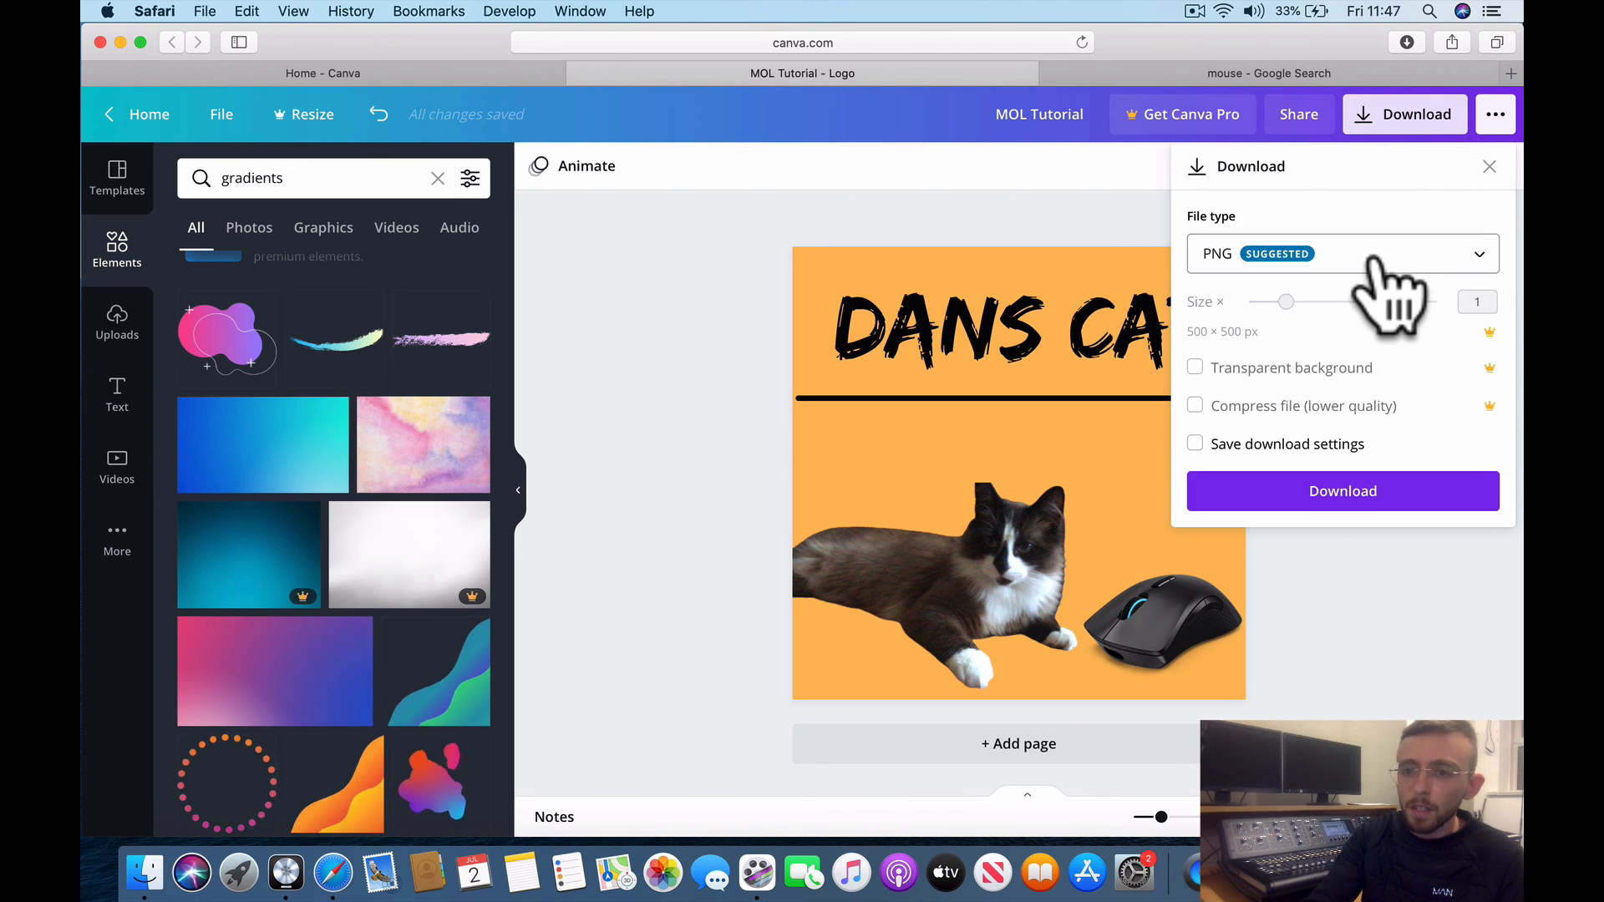
{"action": "left_click", "coordinate": [1370, 265]}
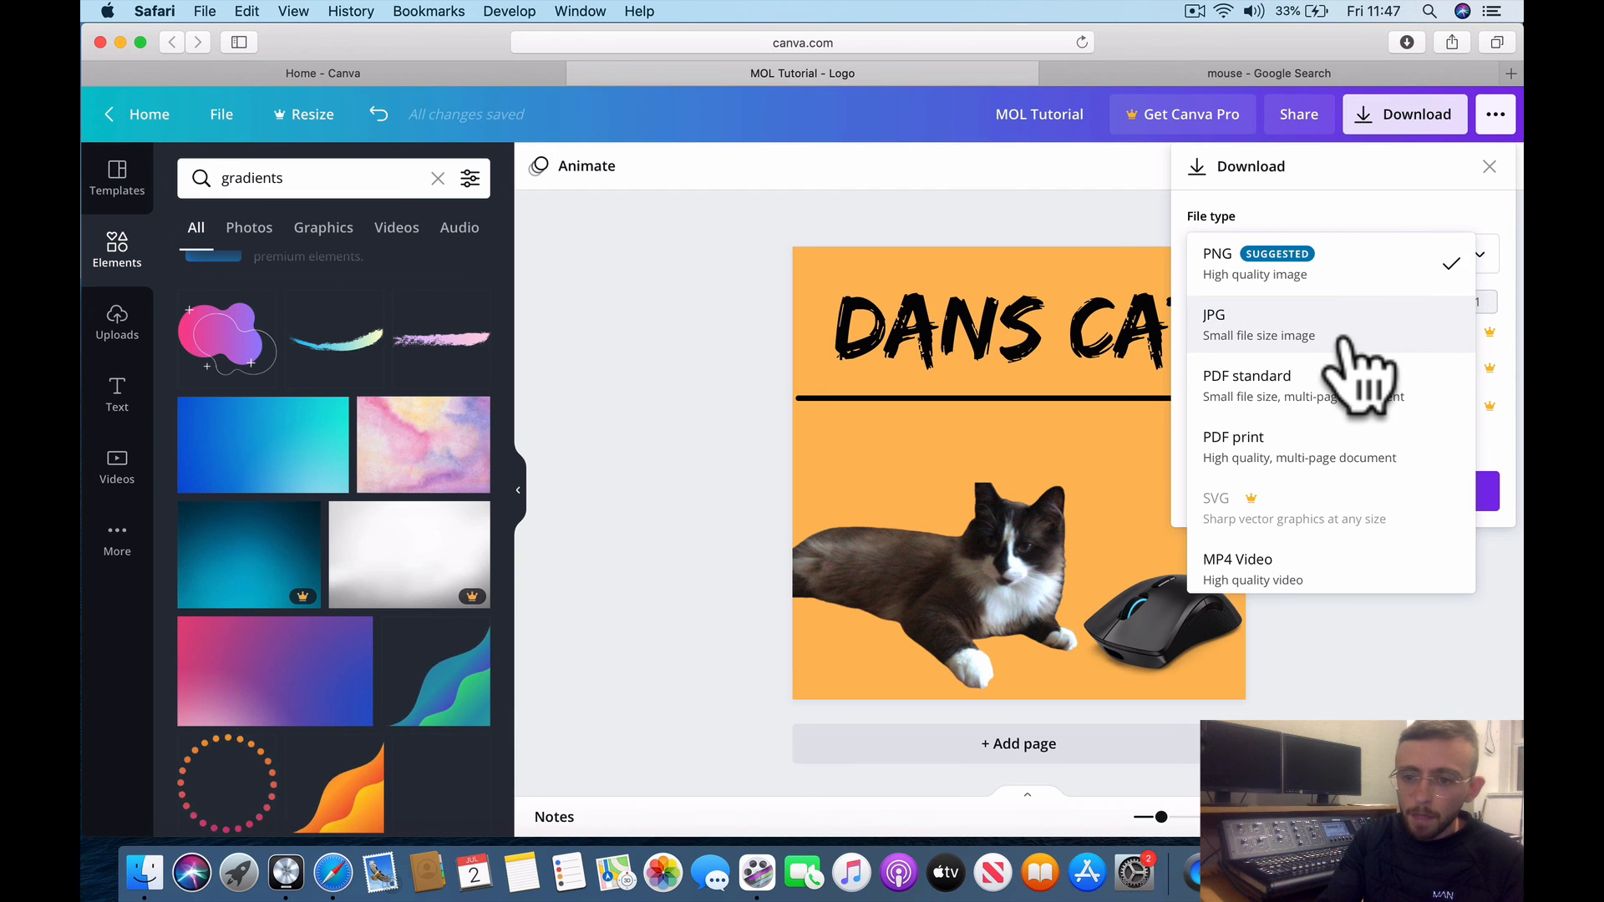
{"action": "left_click", "coordinate": [1315, 263]}
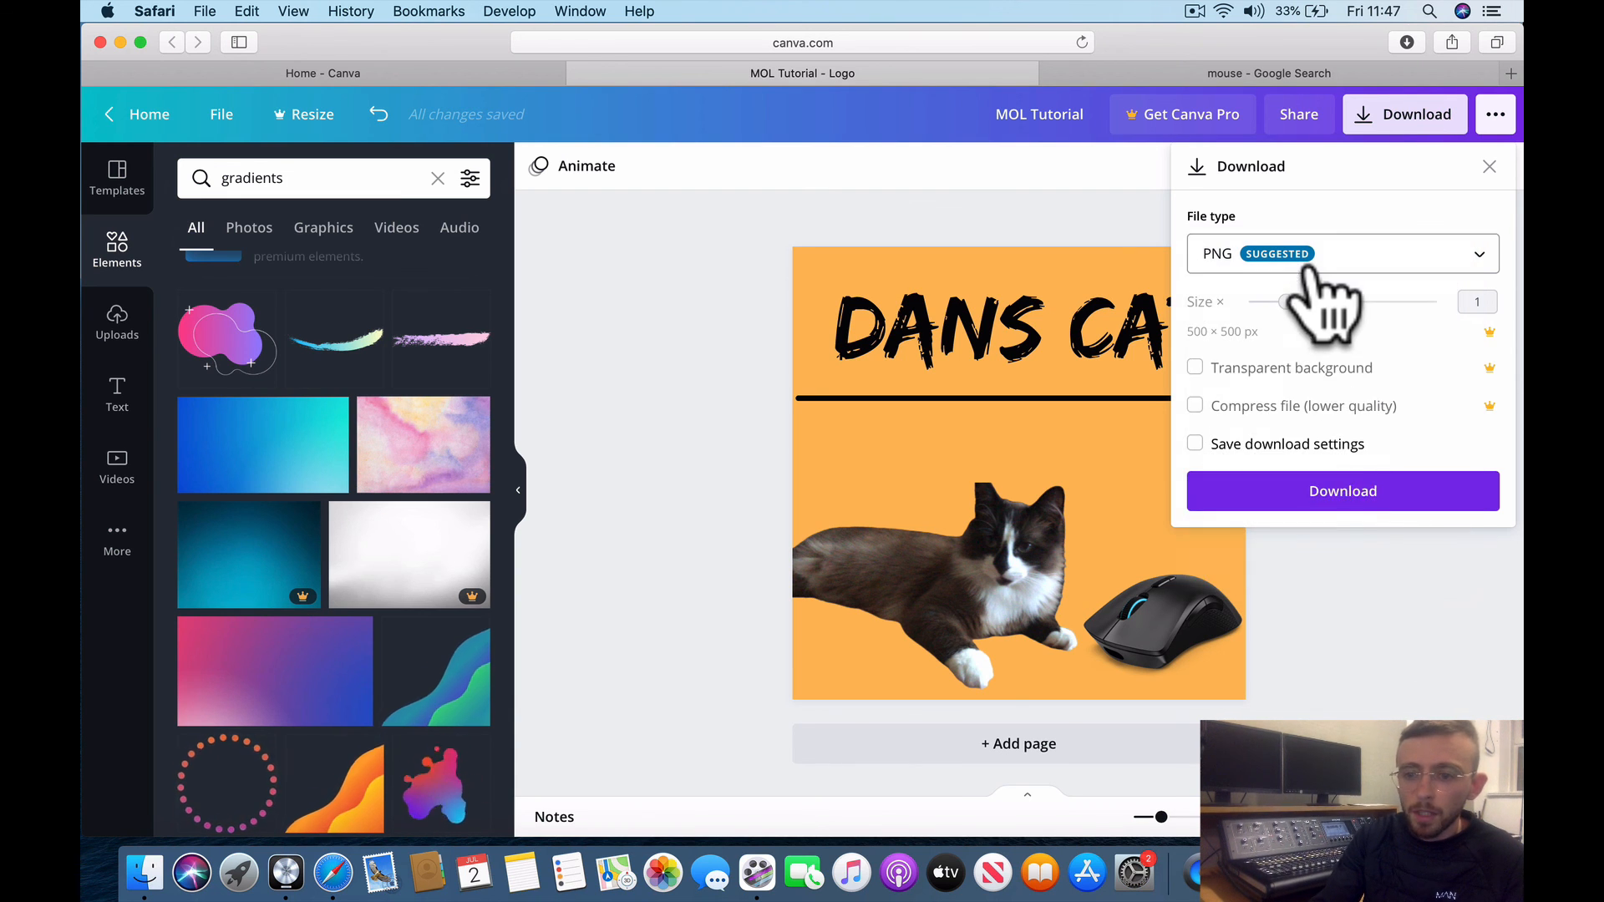
{"action": "left_click", "coordinate": [1351, 496]}
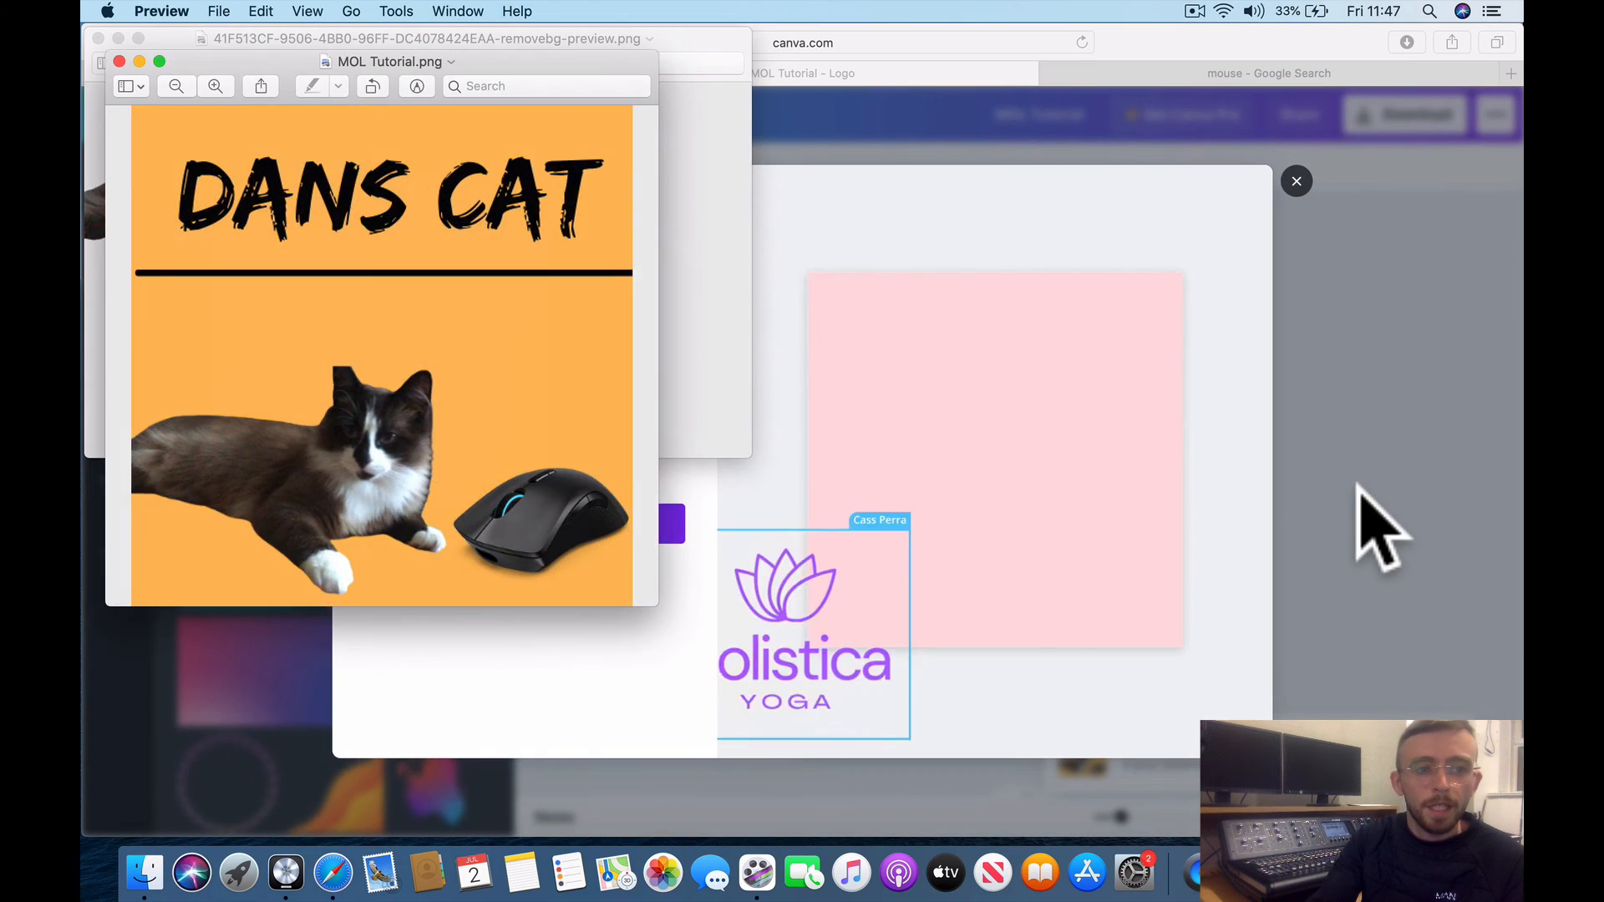
- View the downloaded MOL Tutorial.png in Preview, close both open image windows and dismiss Canva's sharing prompt
{"action": "left_click_drag", "start_coordinate": [229, 63], "coordinate": [624, 62]}
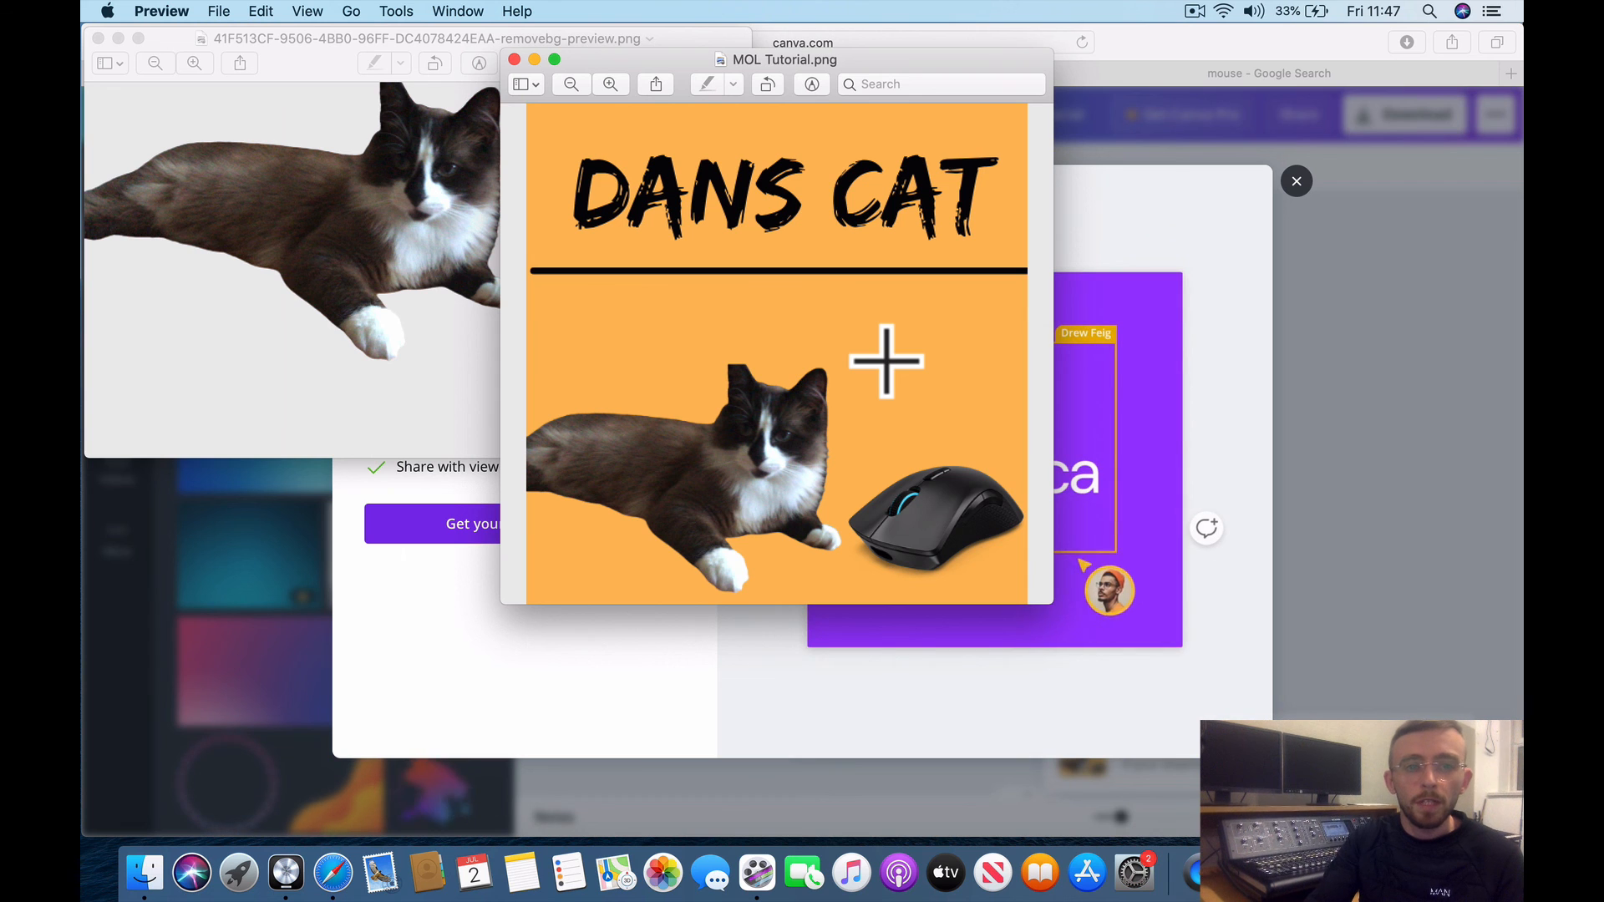
{"action": "left_click", "coordinate": [514, 59]}
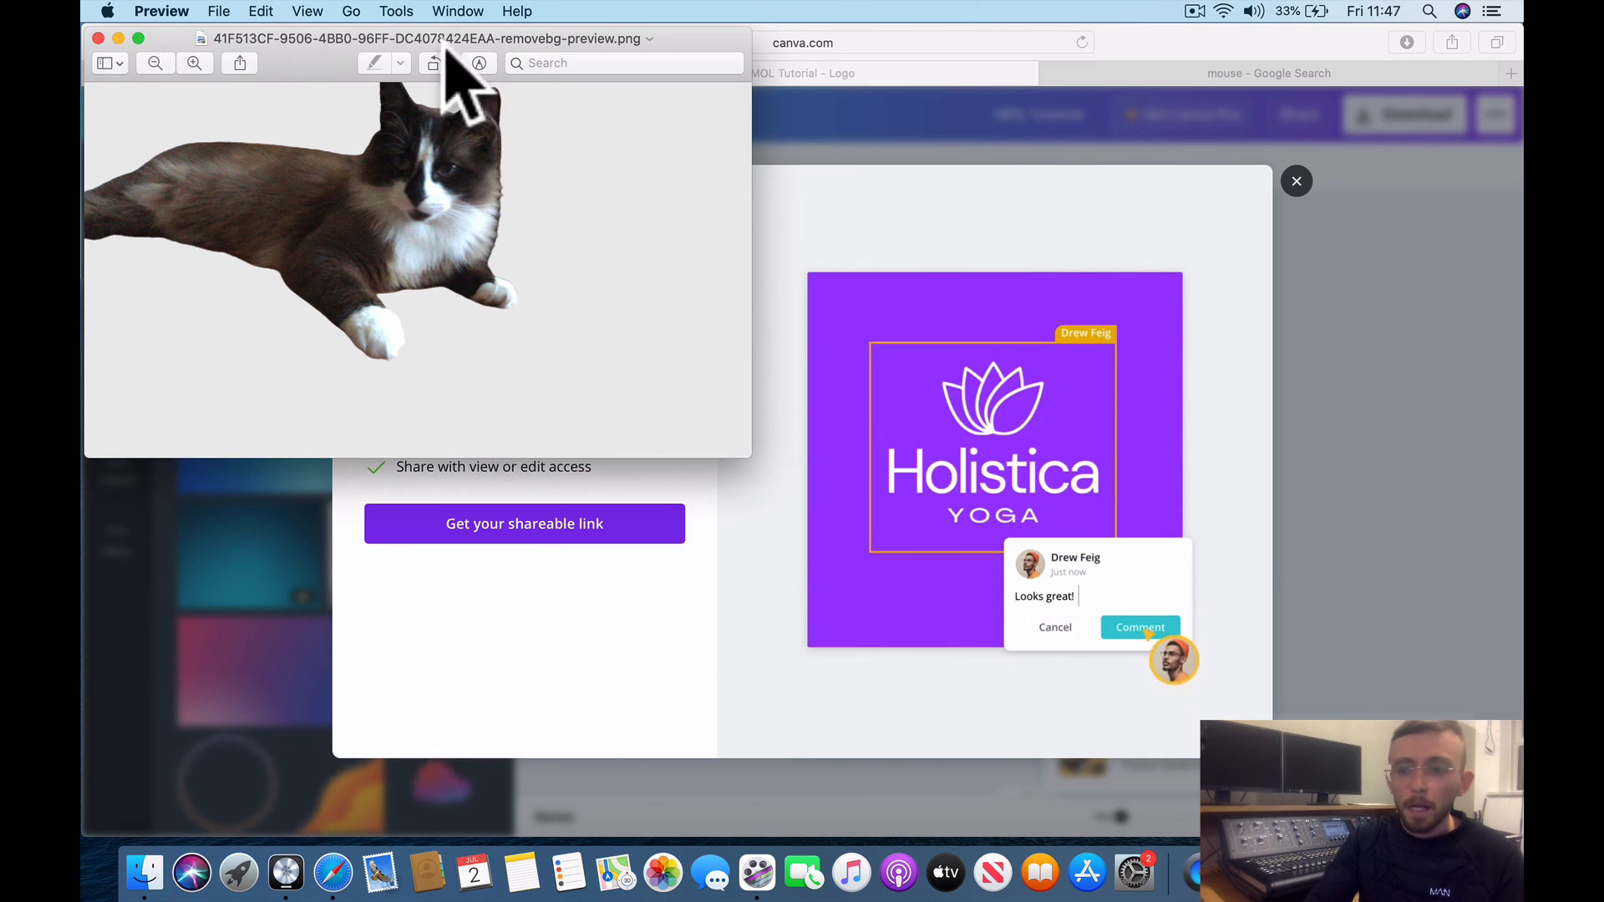
{"action": "left_click", "coordinate": [98, 39]}
{"action": "left_click", "coordinate": [1296, 182]}
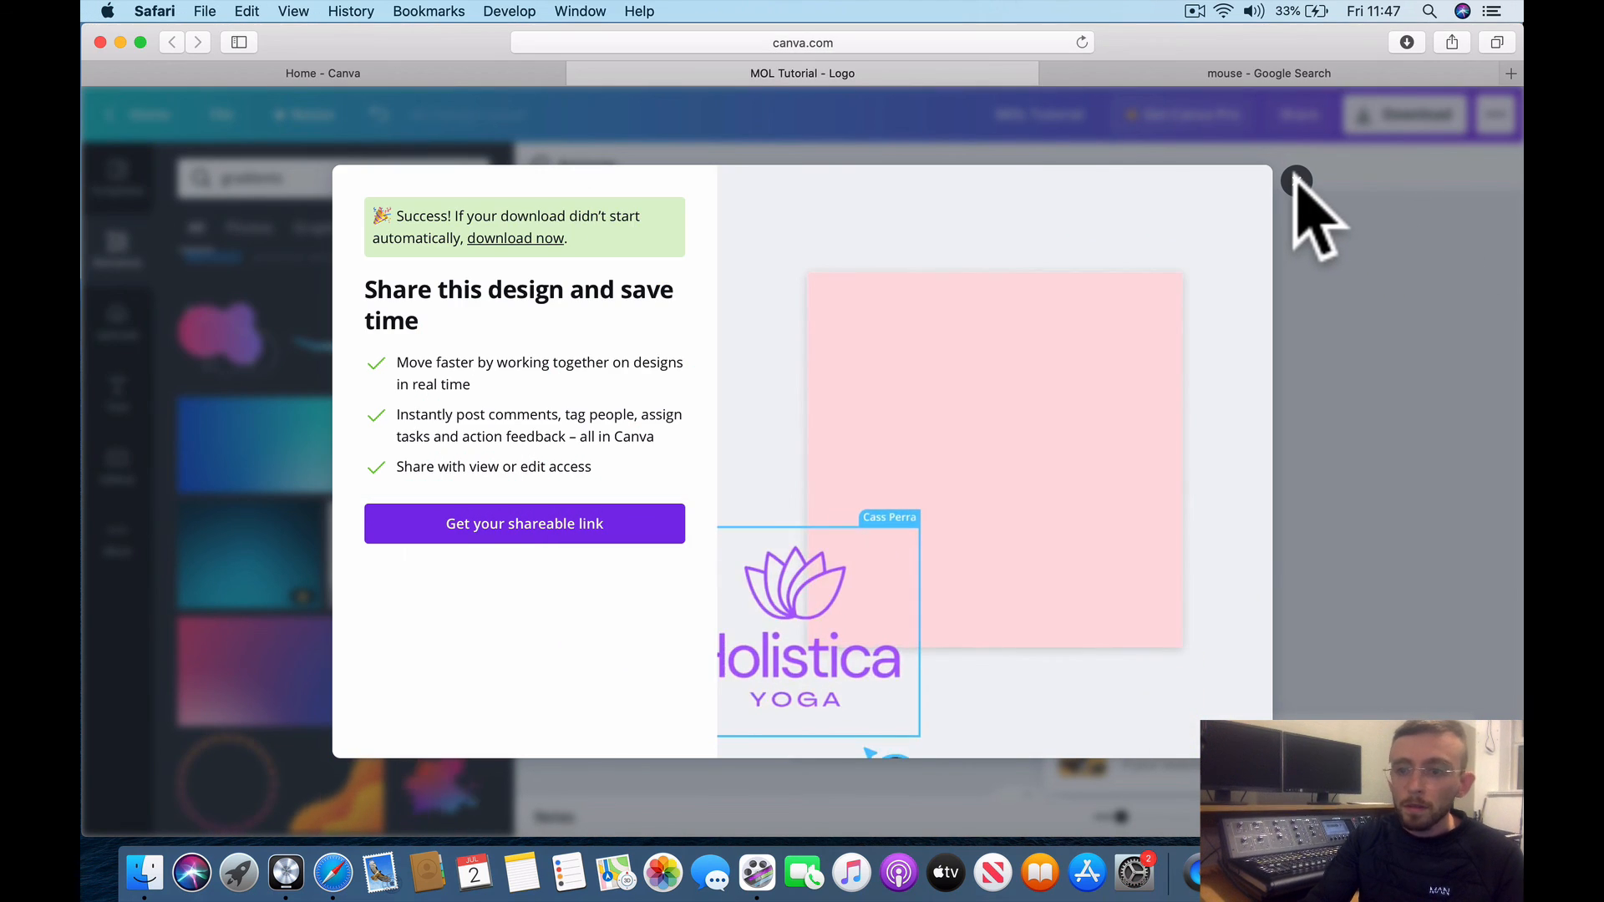
{"action": "left_click", "coordinate": [1296, 181]}
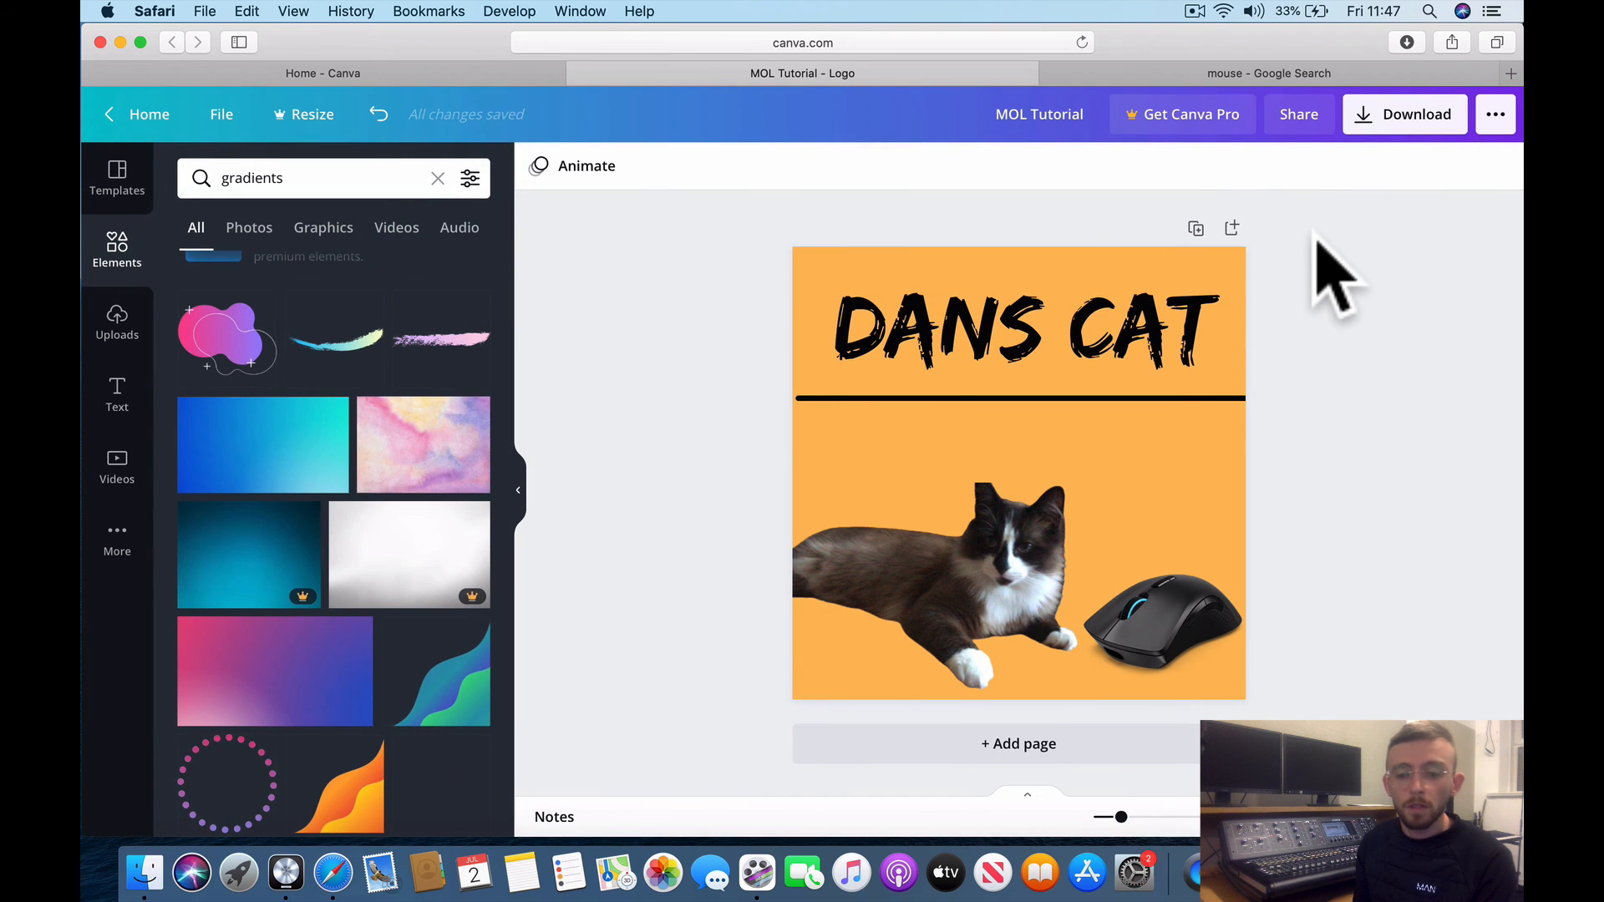